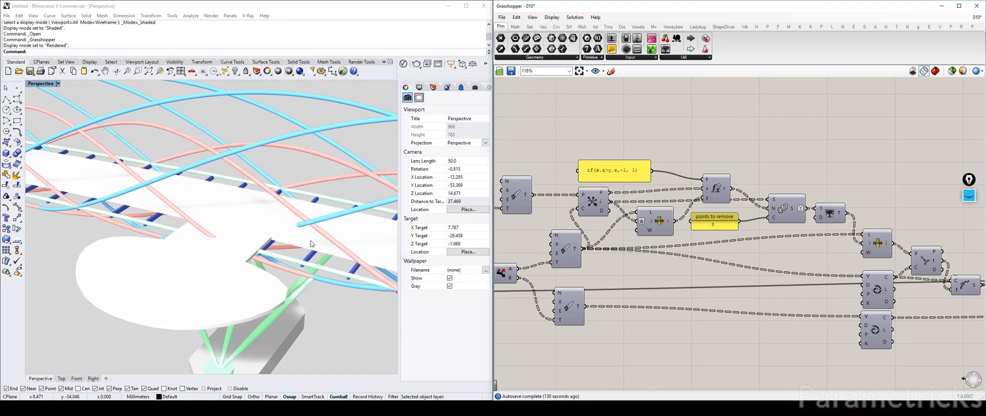
Disable the custom preview component that colours the inner helix pipes
scroll(778, 138, "down", 7)
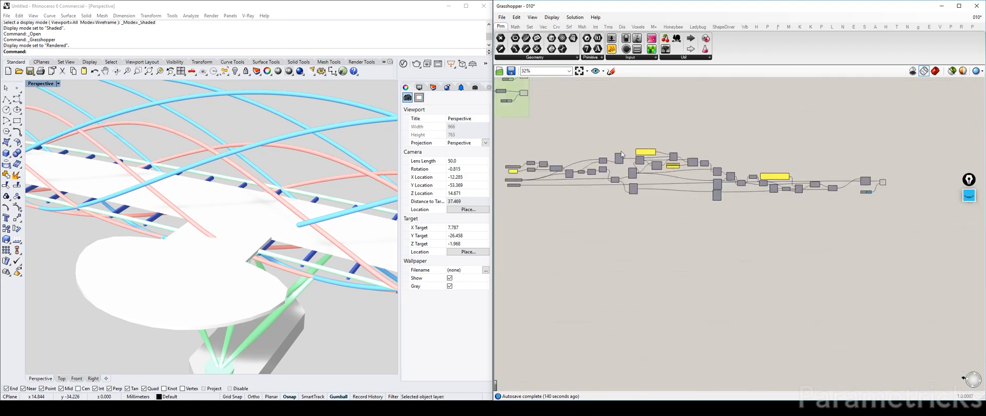
right_click_drag(533, 149, 775, 145)
scroll(670, 149, "down", 2)
right_click_drag(575, 156, 732, 155)
right_click_drag(495, 142, 830, 99)
right_click_drag(695, 127, 714, 199)
scroll(716, 201, "up", 6)
left_click(706, 234)
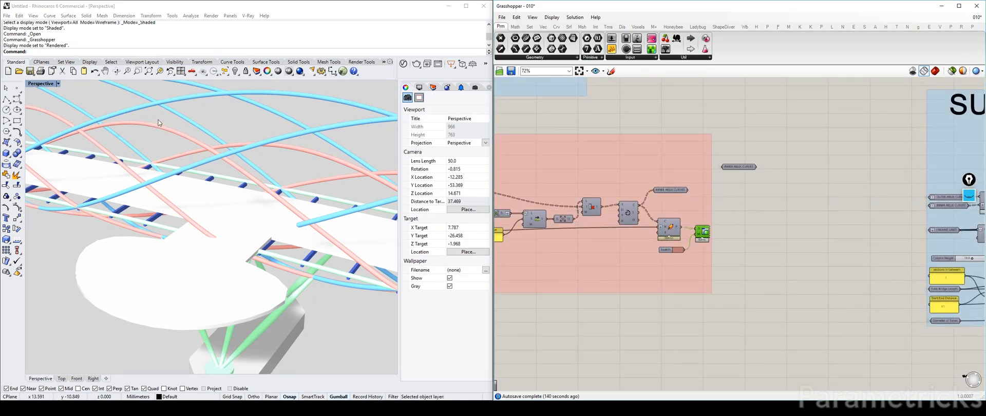
scroll(822, 262, "up", 3)
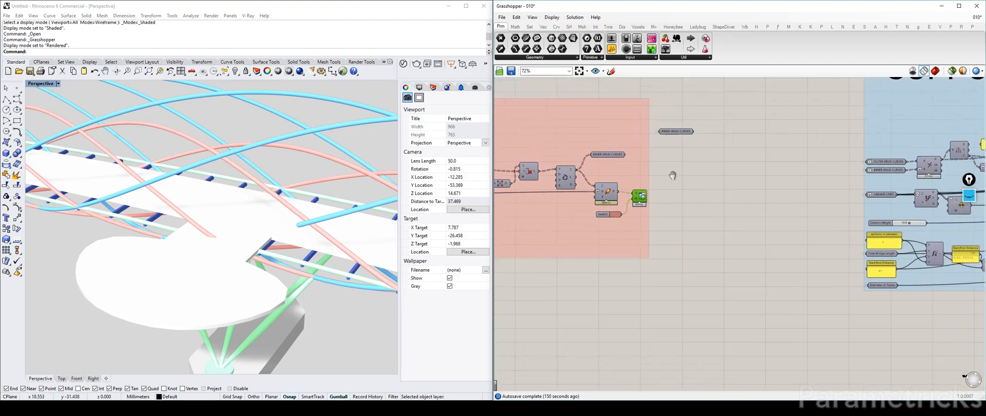
left_click_drag(615, 196, 618, 192)
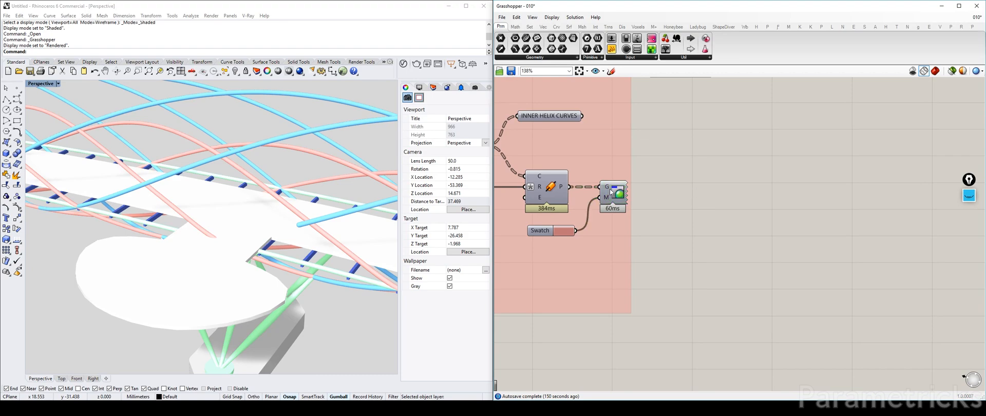
middle_click(617, 192)
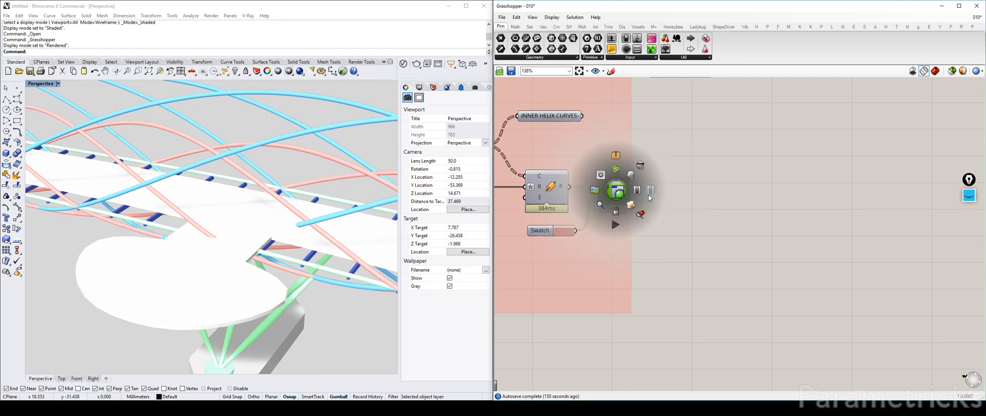
left_click(652, 190)
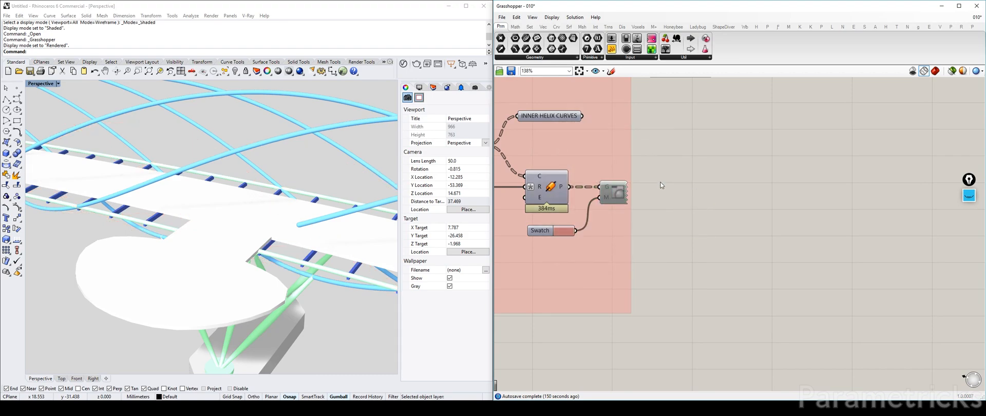
left_click(560, 192)
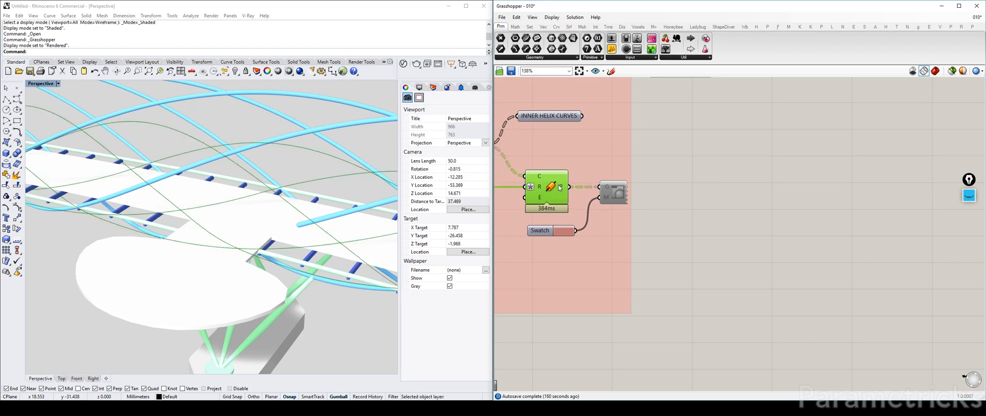
scroll(670, 194, "down", 5)
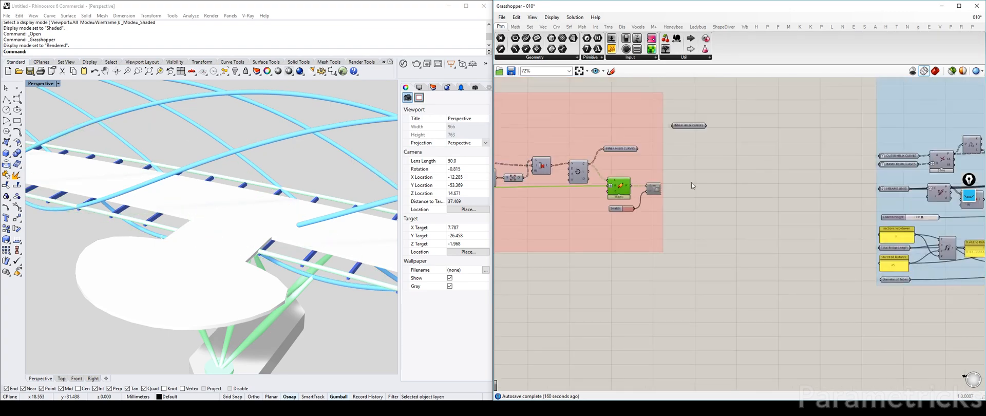
Examine the support beams definition and the remaining components through to the blue pipe and its custom preview
left_click(58, 84)
right_click_drag(769, 159, 708, 171)
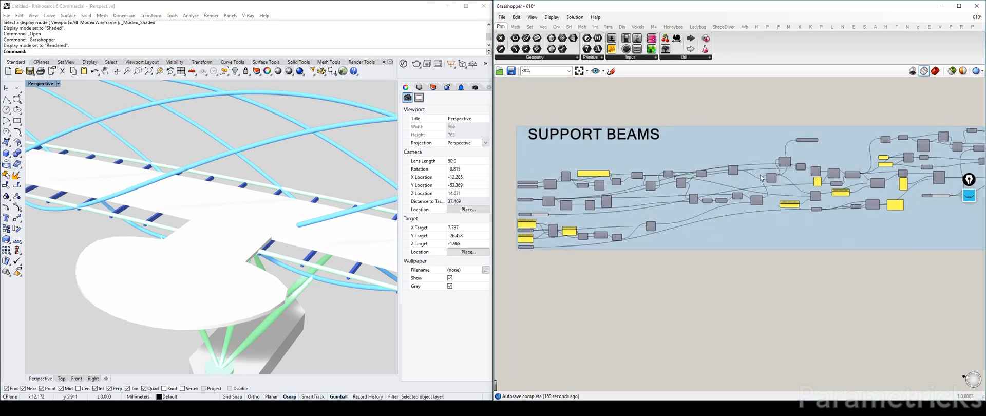
right_click_drag(804, 173, 661, 170)
scroll(823, 178, "down", 4)
right_click_drag(822, 177, 639, 175)
scroll(822, 167, "up", 5)
right_click_drag(873, 174, 607, 159)
scroll(593, 184, "up", 3)
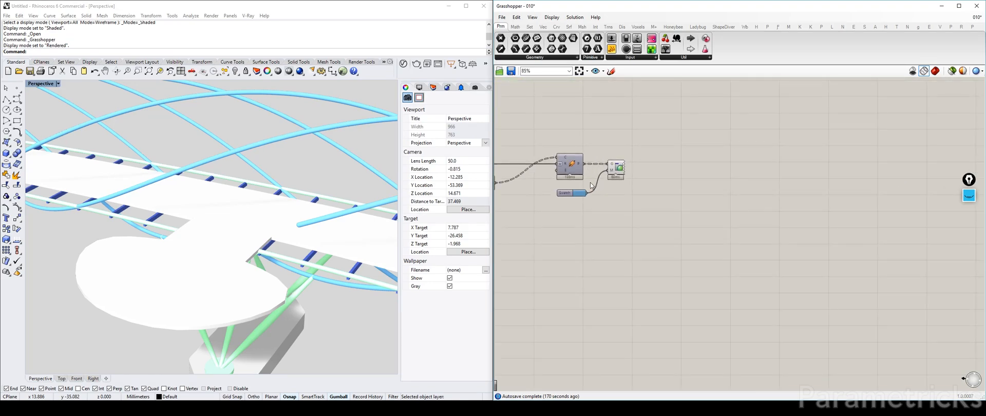
right_click_drag(591, 186, 682, 180)
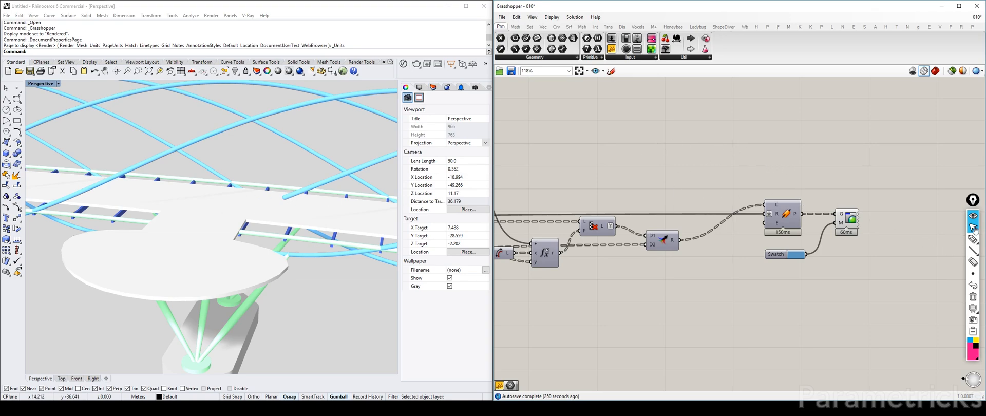
Mark the path from the deck through the cut beam end to the upper beam crossing with pink pen strokes, and clear them
mouse_move(974, 240)
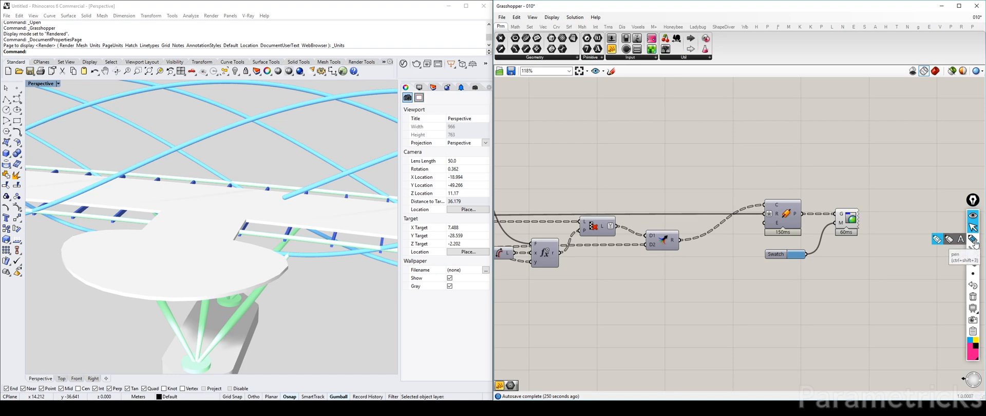
left_click(937, 239)
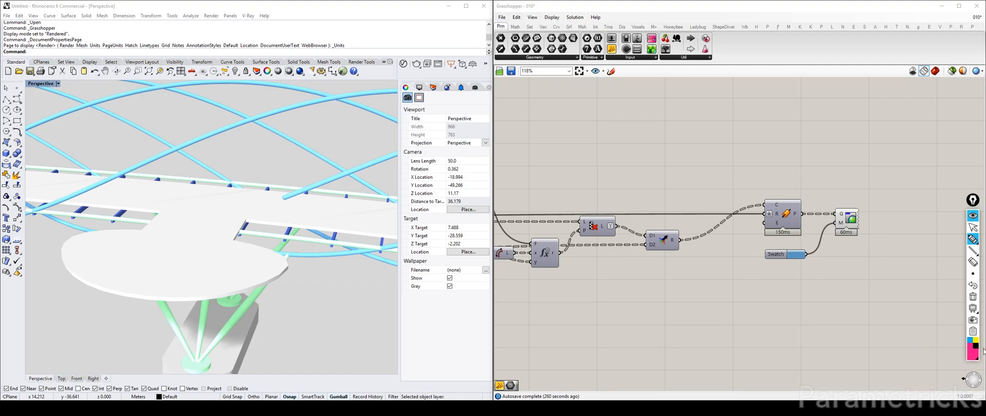
left_click_drag(283, 197, 286, 242)
left_click_drag(267, 236, 310, 239)
left_click_drag(283, 198, 181, 148)
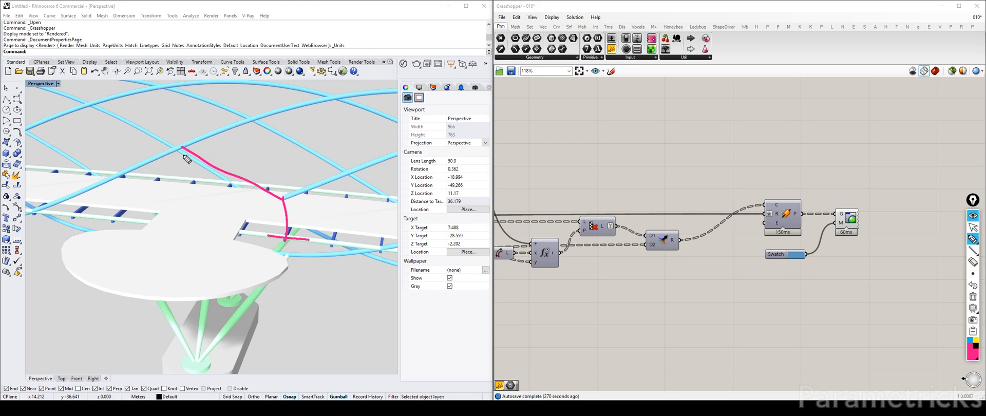
left_click_drag(184, 151, 184, 172)
left_click_drag(186, 185, 187, 202)
left_click_drag(188, 213, 184, 232)
mouse_move(973, 251)
left_click(973, 297)
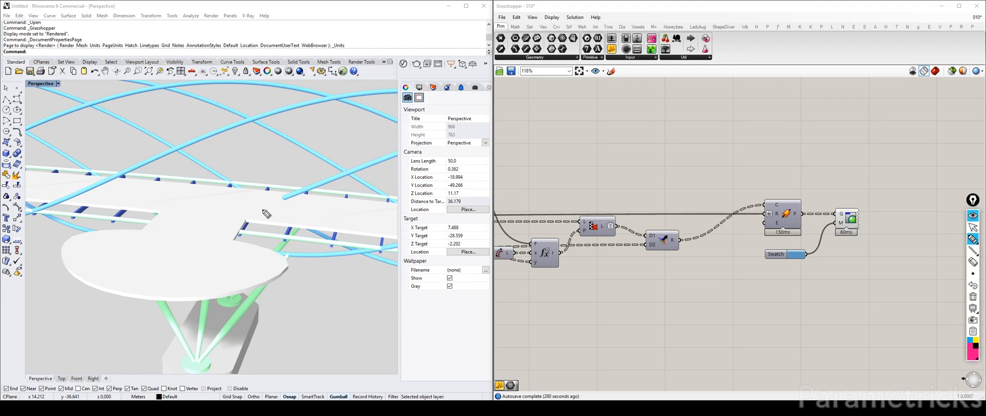
left_click(973, 215)
Examine the panel with the expression if(x+0.2<y,true,false) and the cut beam end beside the platform in the model
right_click_drag(660, 157, 731, 148)
mouse_move(331, 212)
right_mouse_down()
mouse_move(319, 206)
mouse_move(350, 210)
right_mouse_up()
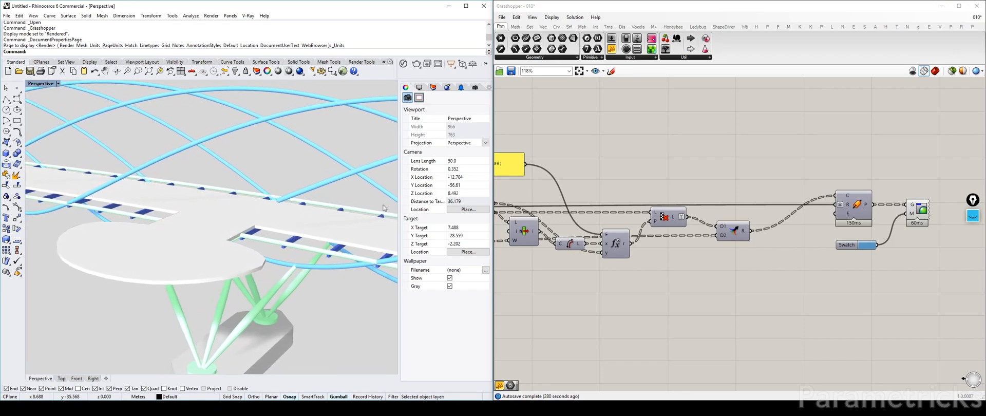
scroll(760, 173, "down", 3)
right_click_drag(760, 172, 855, 171)
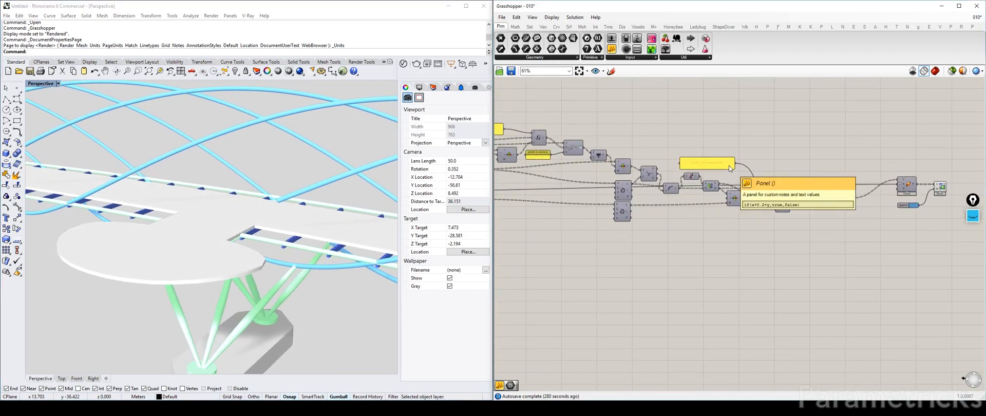
scroll(293, 177, "up", 4)
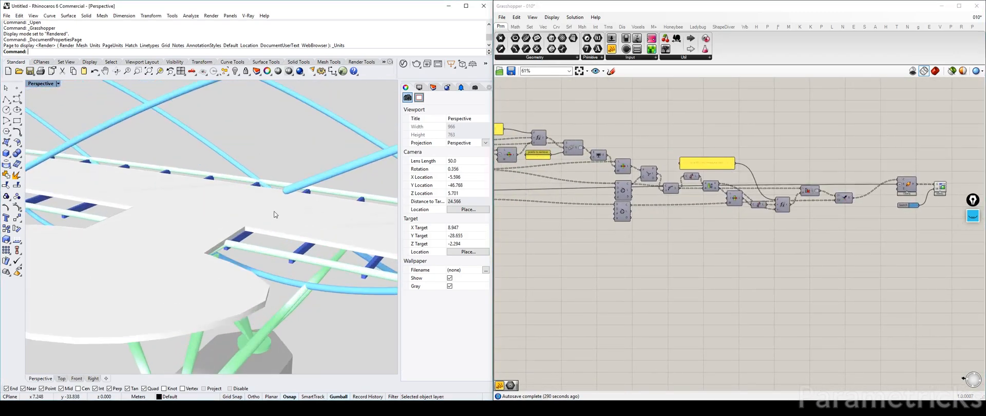
right_click_drag(283, 226, 280, 209)
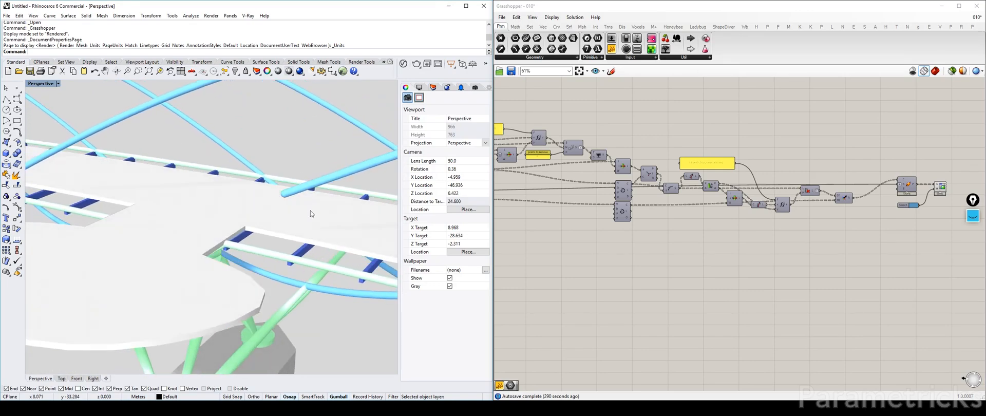
scroll(657, 175, "up", 3)
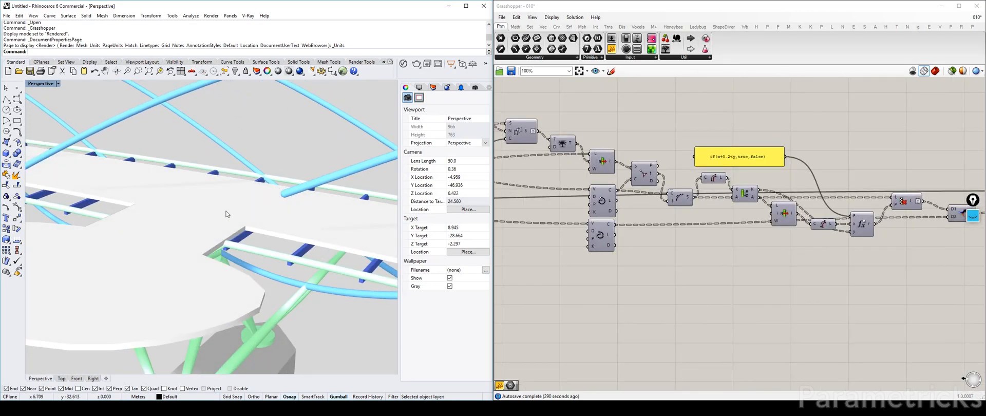
Highlight the Curve Closest Point component's points and inspect their positions around the platform opening
left_click(648, 174)
scroll(259, 219, "down", 4)
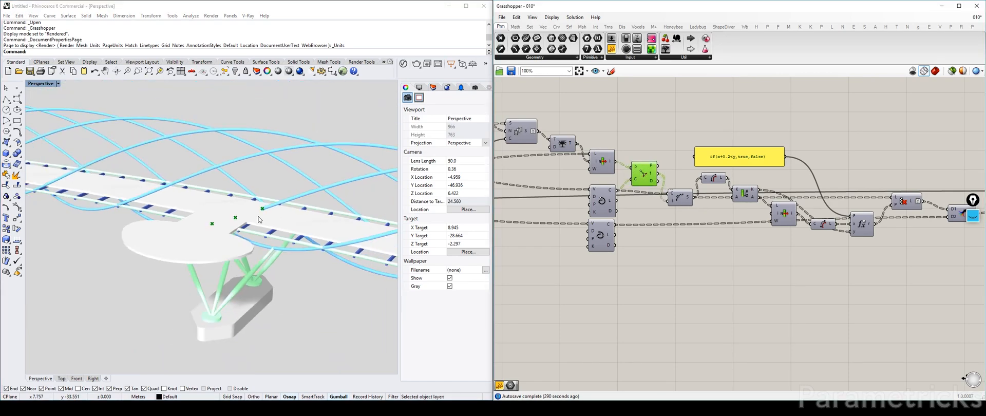
scroll(258, 219, "down", 5)
scroll(252, 216, "up", 6)
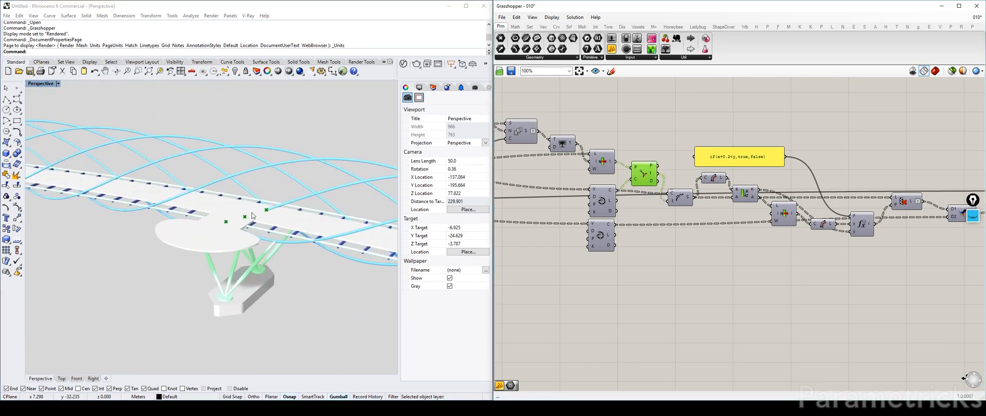
scroll(252, 216, "up", 5)
mouse_move(652, 168)
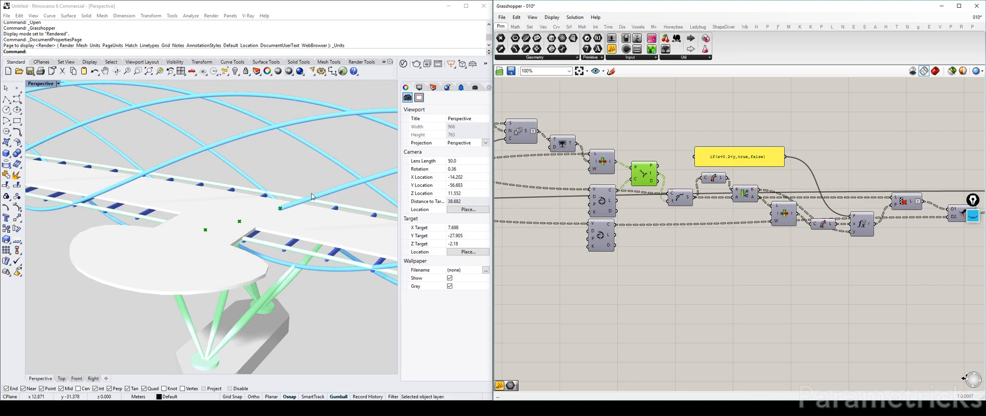
scroll(312, 190, "down", 4)
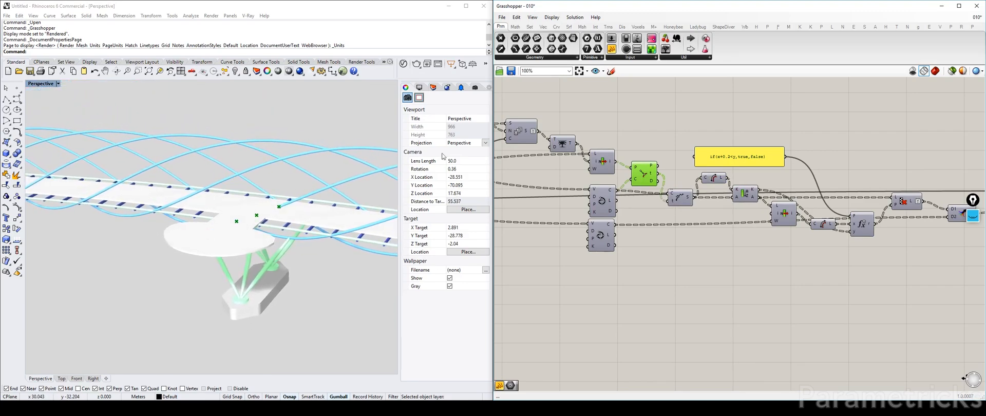
Examine the open beam end above the deck from several angles and locate the Curve Closest Point component in the definition
left_click(643, 103)
scroll(639, 106, "down", 5)
right_click_drag(500, 119, 615, 142)
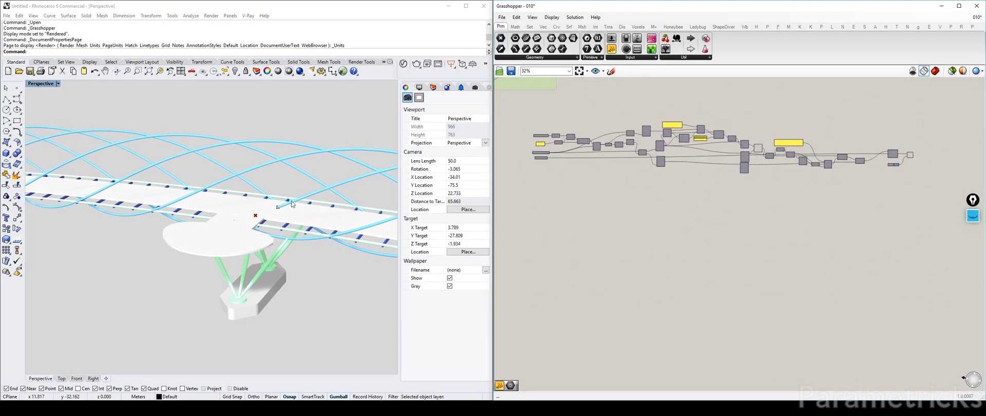
scroll(288, 206, "up", 6)
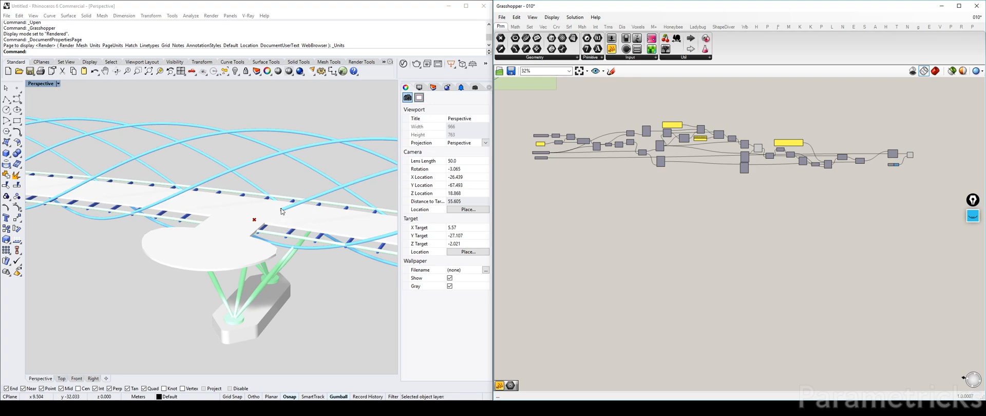
mouse_move(282, 239)
right_mouse_down()
mouse_move(304, 240)
mouse_move(289, 228)
right_mouse_up()
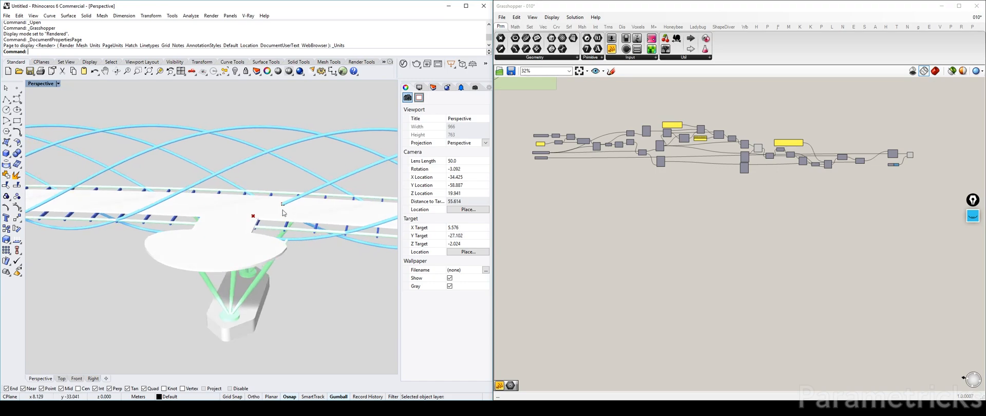
scroll(285, 211, "up", 3)
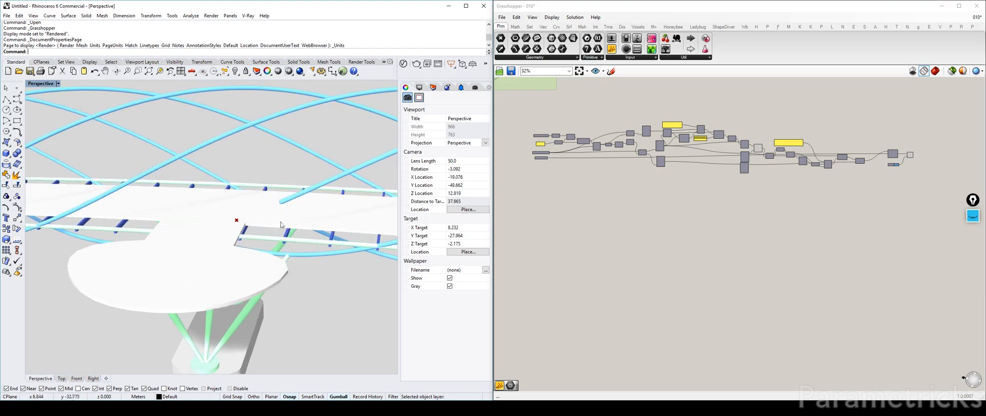
scroll(760, 136, "up", 3)
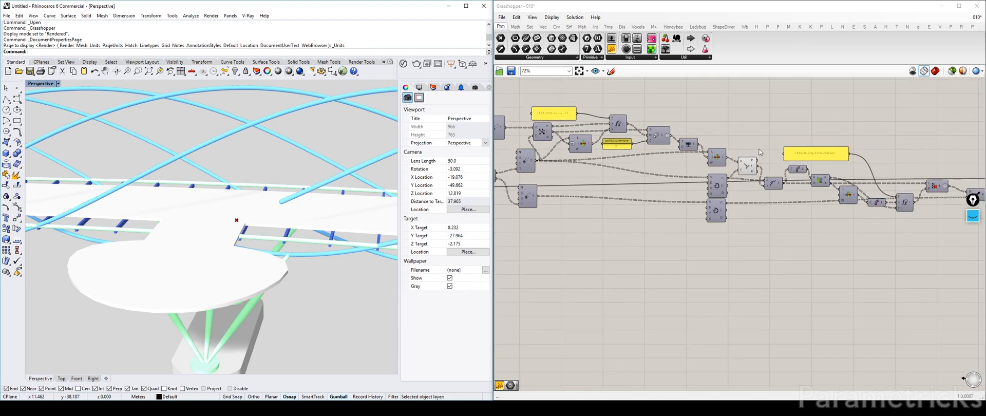
scroll(757, 151, "up", 2)
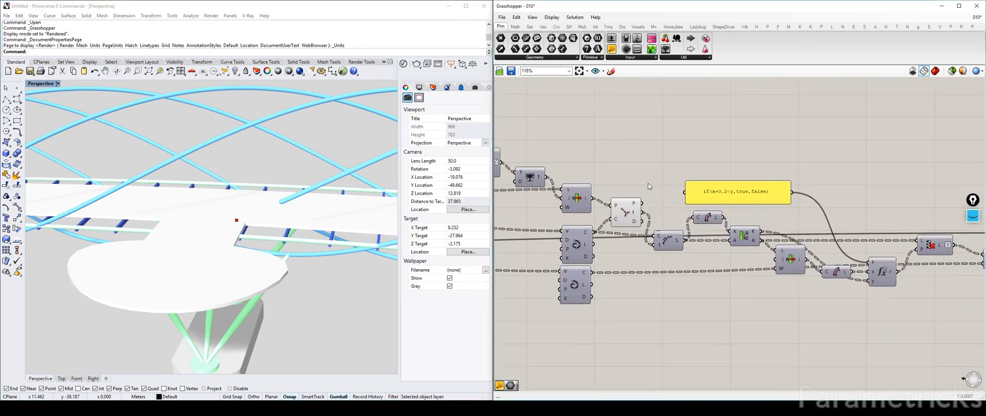
Highlight the closest points again and check them at all platforms along the bridge
left_click(630, 211)
right_click_drag(205, 218, 172, 231)
scroll(258, 216, "down", 15)
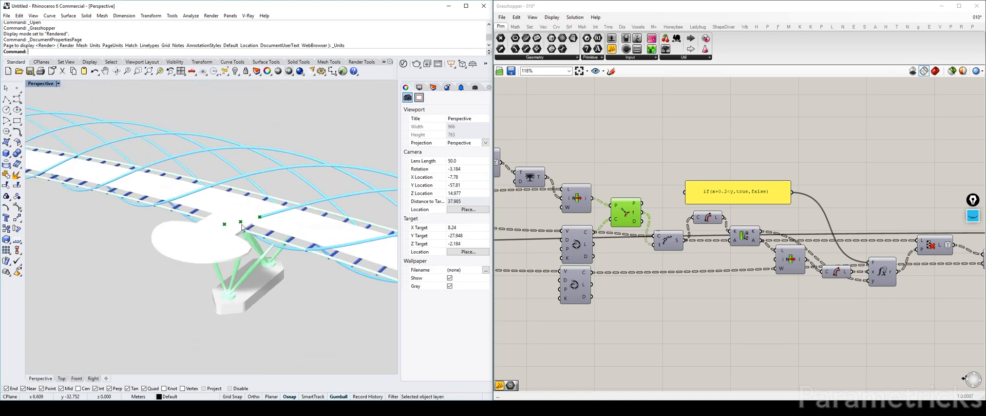
scroll(146, 203, "down", 4)
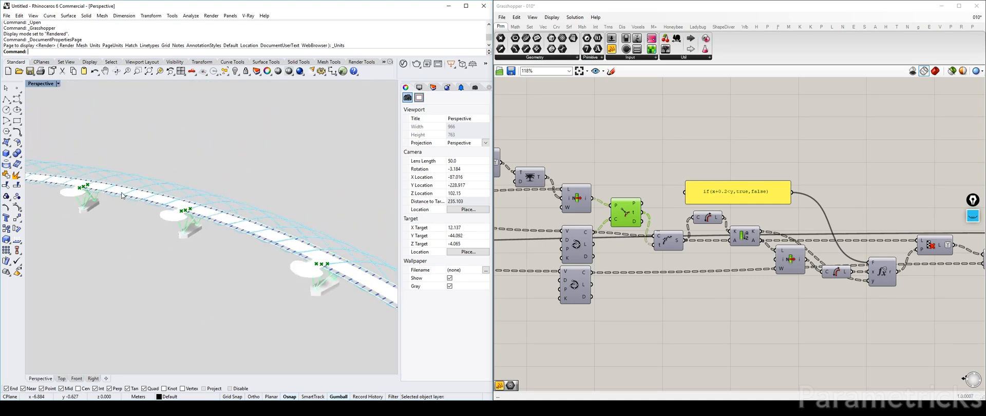
Add a Point container above the expression panel and feed it the Curve Closest Point component's point output
left_click(660, 139)
double_click(661, 139)
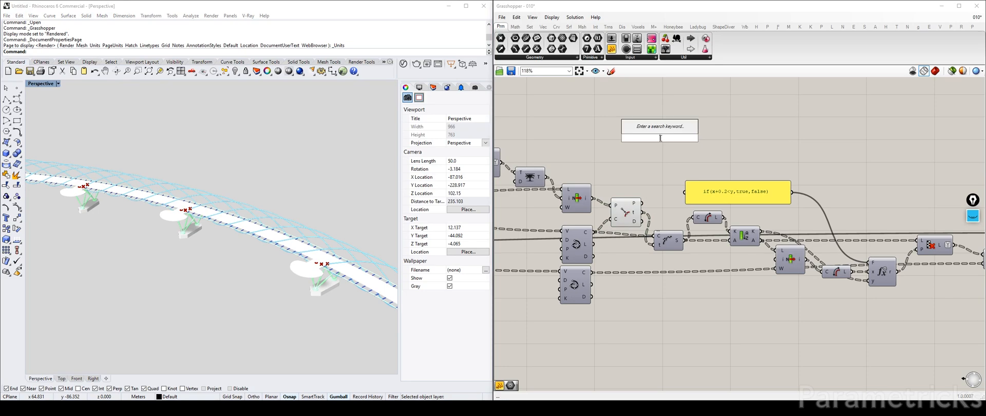
type("point")
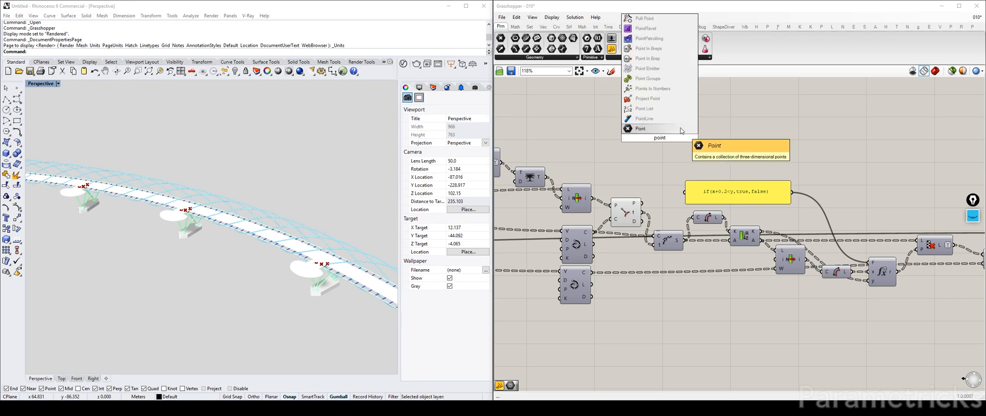
left_click(663, 128)
scroll(646, 195, "up", 2)
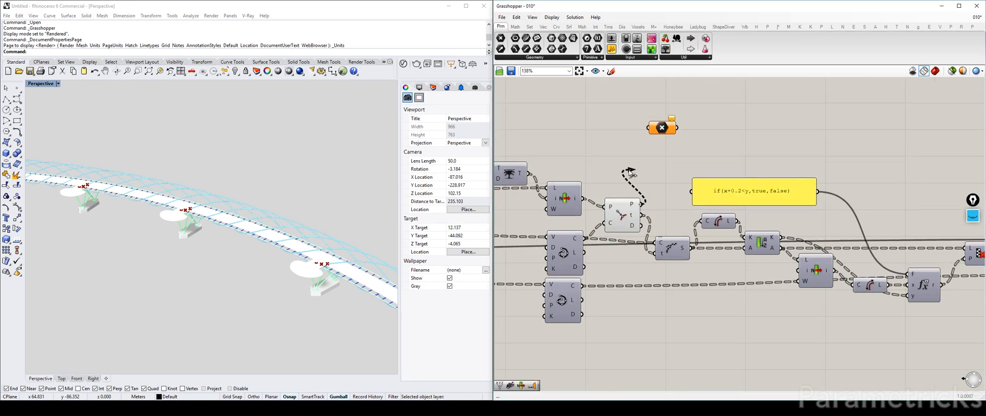
scroll(642, 205, "up", 3)
left_click_drag(565, 218, 624, 153)
left_click(543, 233)
Add a Deconstruct point component and connect the Point container to its input
right_click_drag(283, 264, 233, 226)
scroll(333, 252, "up", 8)
scroll(226, 267, "up", 4)
right_click_drag(225, 266, 264, 227, "shift")
right_click_drag(714, 134, 635, 178)
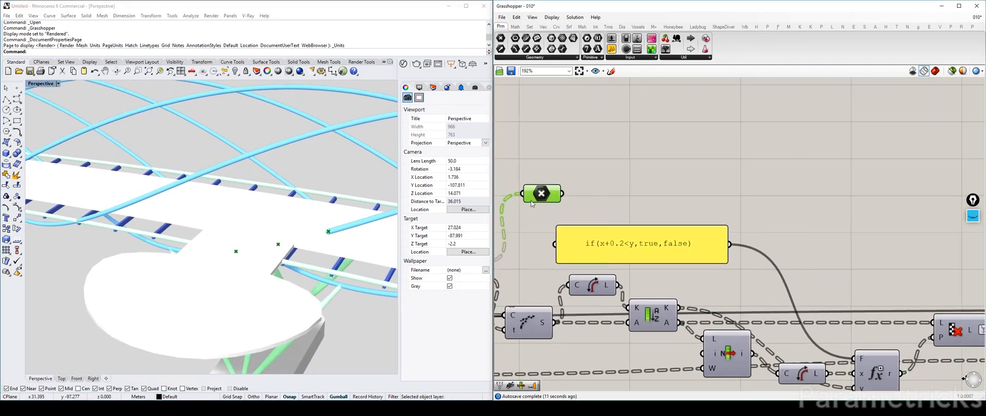
double_click(616, 175)
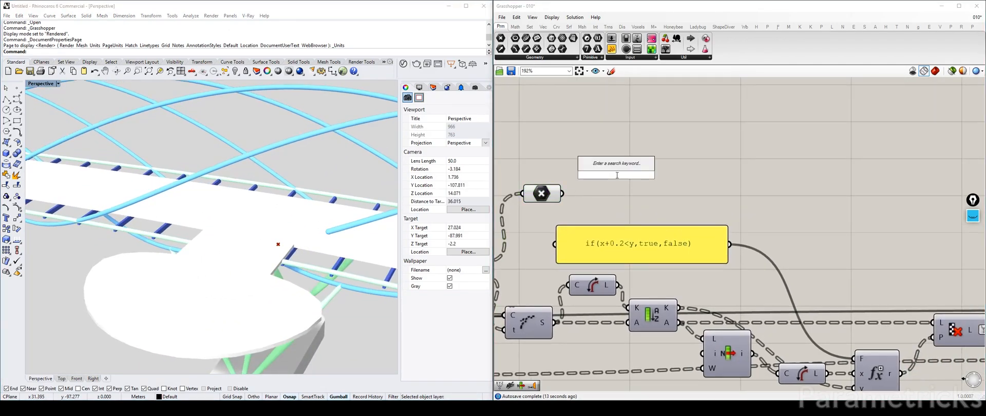
type("deconstruct")
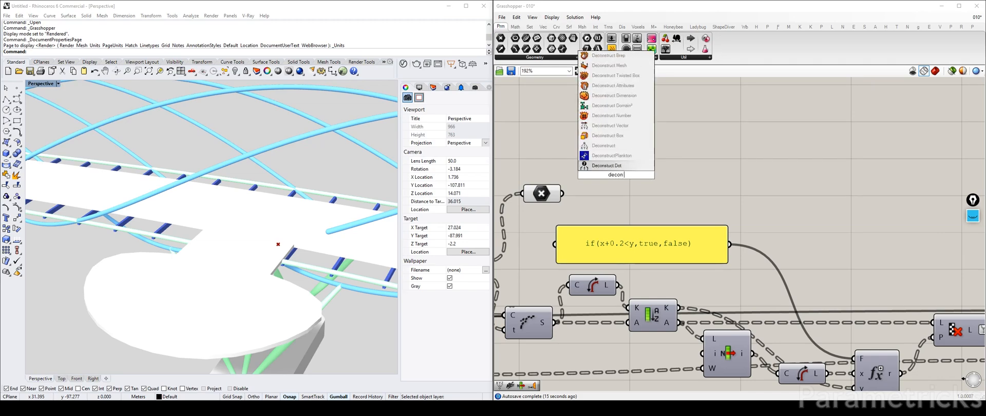
left_click(603, 146)
left_click_drag(563, 193, 591, 175)
Add a Sort List component using the deconstructed Z coordinates as keys and the Point container's points as the values to sort
double_click(707, 151)
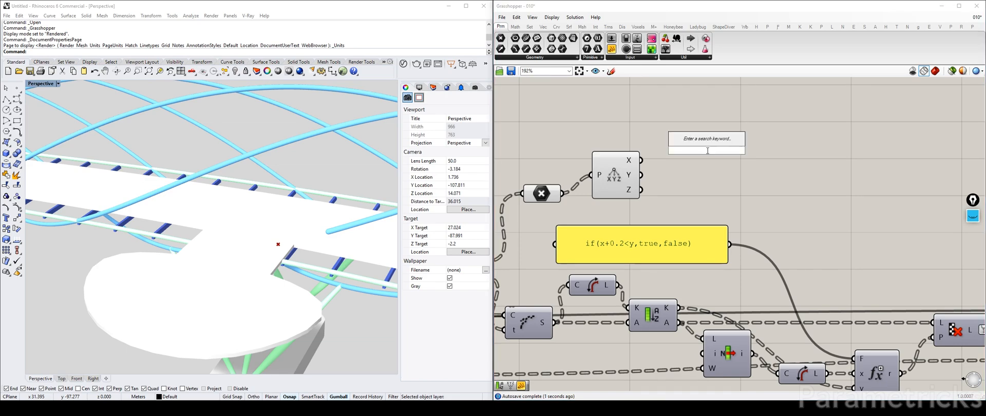
type("rt")
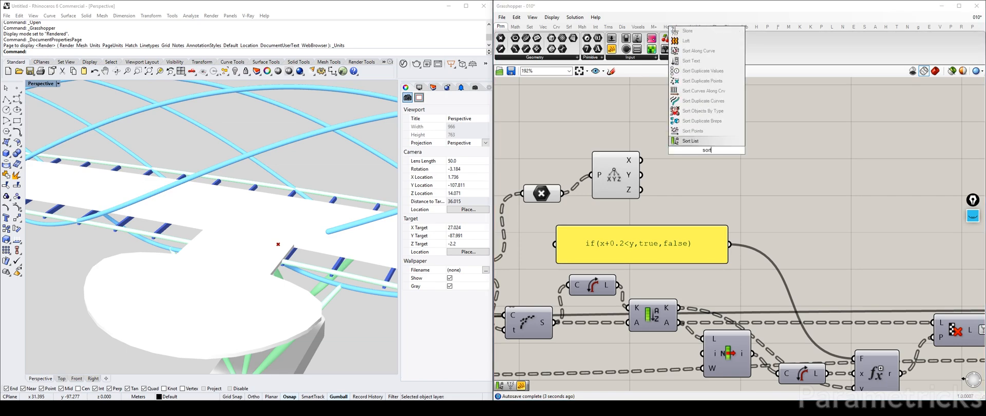
key("Return")
left_click_drag(609, 179, 593, 148)
left_click_drag(564, 194, 692, 173)
left_click_drag(598, 149, 592, 159)
Add a panel, connect it to the Sort List's keys output, and enlarge it to display the sorted Z values
double_click(762, 166)
type("//")
key("Return")
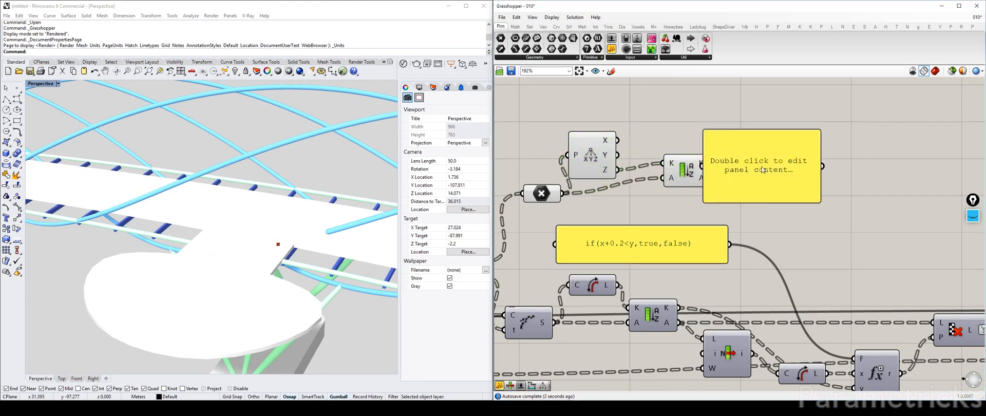
left_click_drag(784, 157, 829, 152)
left_click_drag(714, 178, 850, 144)
scroll(759, 163, "down", 3)
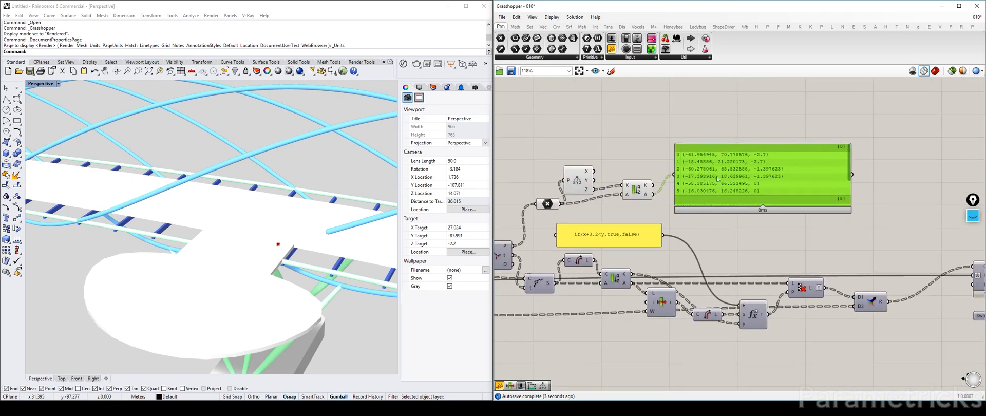
left_click_drag(654, 185, 675, 175)
left_click_drag(715, 194, 728, 248)
scroll(722, 173, "up", 2)
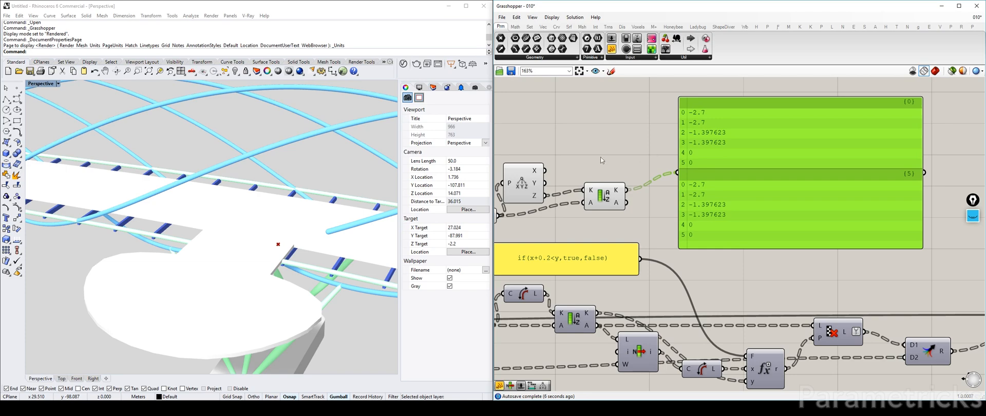
Highlight the Sort List's points and inspect their heights around the platform opening, comparing them with the Z values in the panel
right_click_drag(592, 151, 634, 118)
left_click_drag(645, 164, 643, 177)
right_click_drag(673, 133, 654, 166)
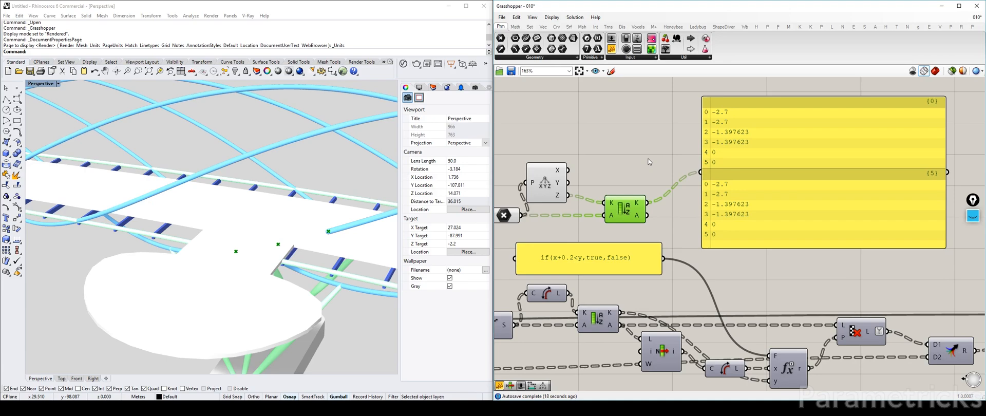
right_click_drag(274, 235, 334, 200)
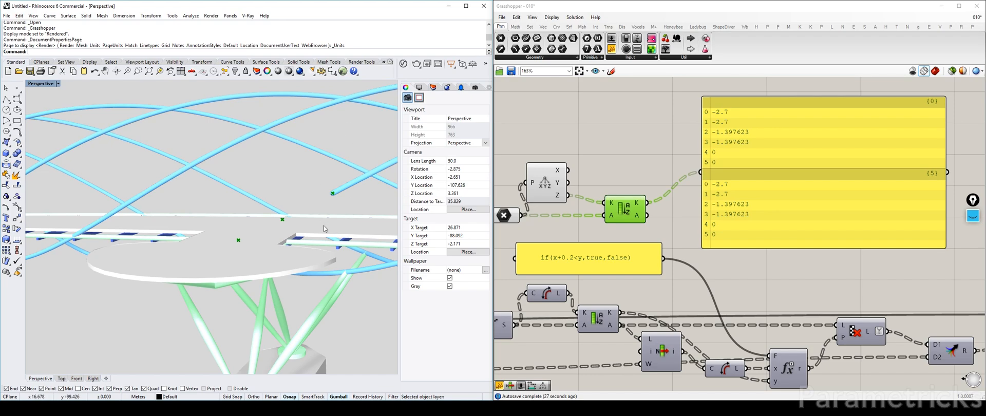
scroll(332, 203, "down", 4)
right_click_drag(332, 203, 323, 216)
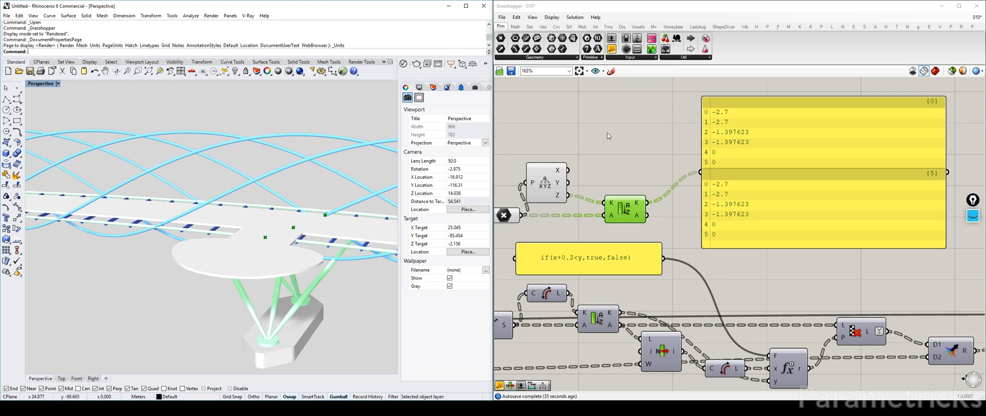
left_click_drag(557, 181, 568, 184)
left_click_drag(643, 200, 635, 200)
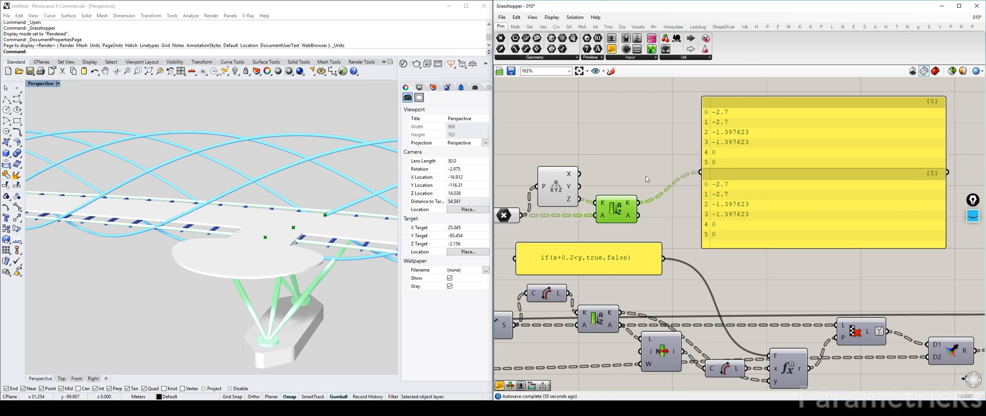
Place a List Item component beyond the Sort List and move the panel aside to make room for it
right_click_drag(574, 201, 549, 177)
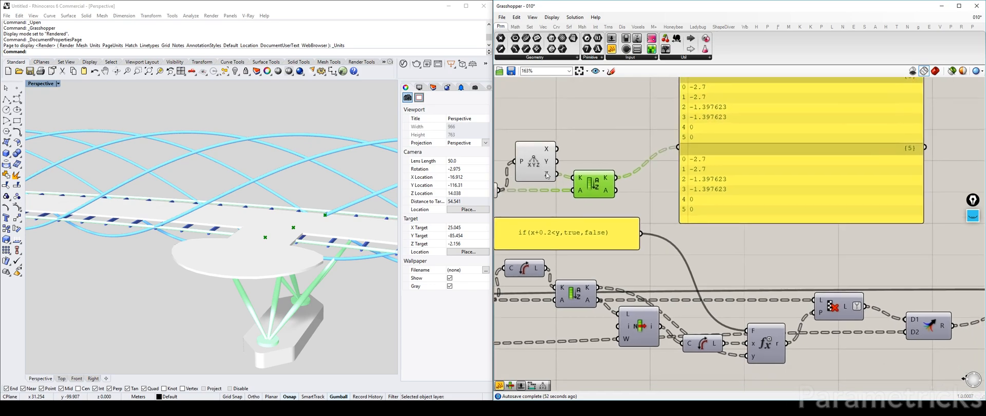
double_click(626, 131)
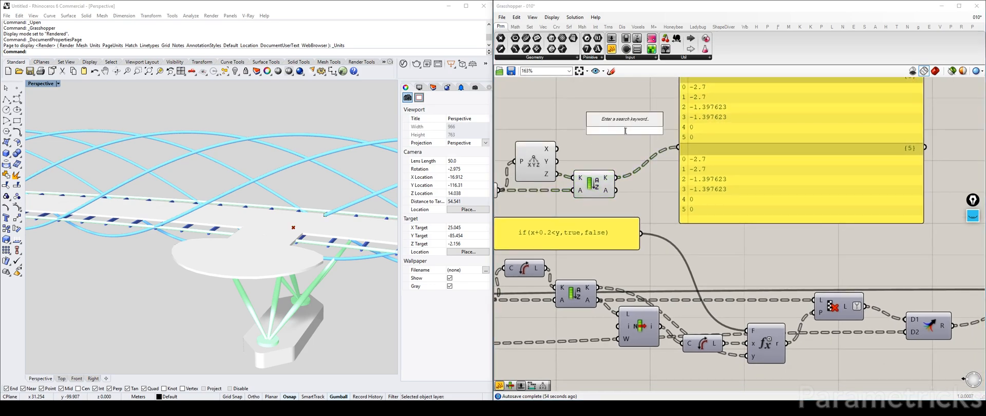
type("item")
left_click(631, 123)
right_click_drag(718, 129, 703, 189)
left_click_drag(702, 188, 733, 160)
right_click_drag(719, 253, 771, 240)
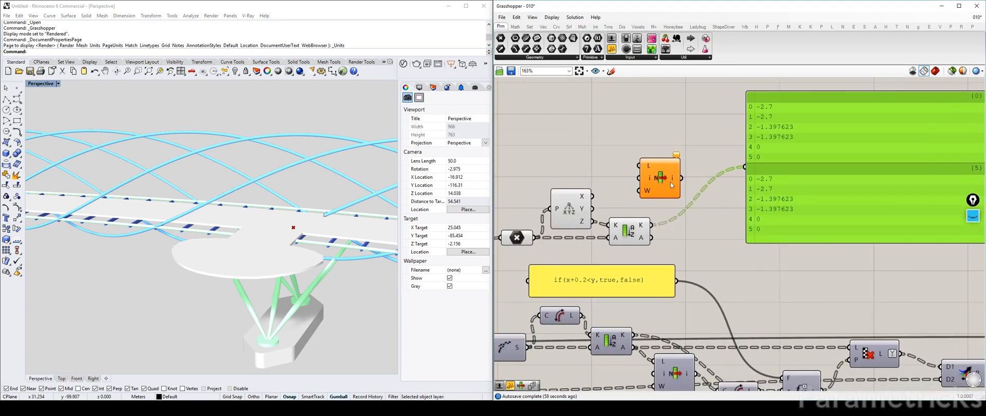
left_click_drag(657, 179, 674, 171)
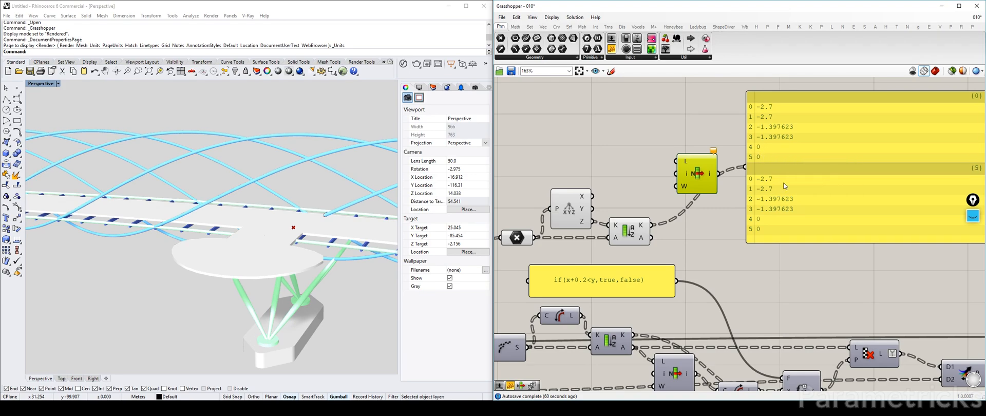
Make the panel of sorted Z values taller and shift it farther from the List Item component
left_click_drag(811, 210, 810, 183)
left_click_drag(802, 211, 803, 253)
right_click_drag(829, 170, 750, 197)
left_click_drag(749, 199, 782, 212)
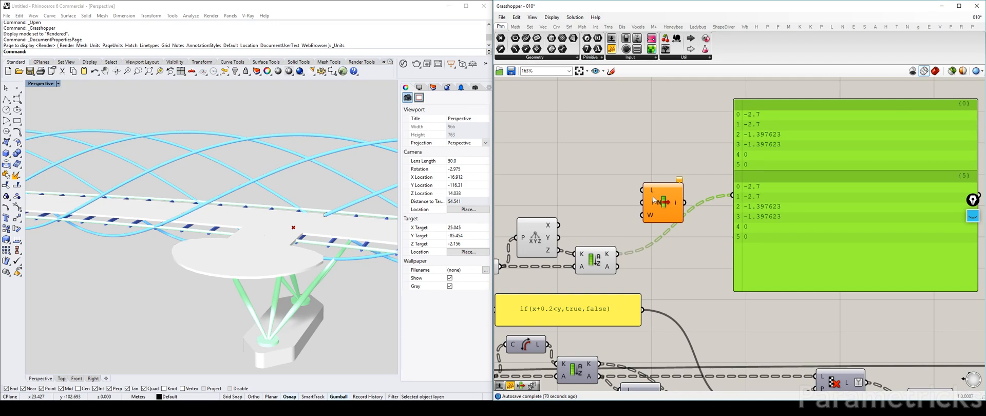
Flatten the Point container so the closest points from all branches are sorted as one list
right_click_drag(653, 200, 744, 159)
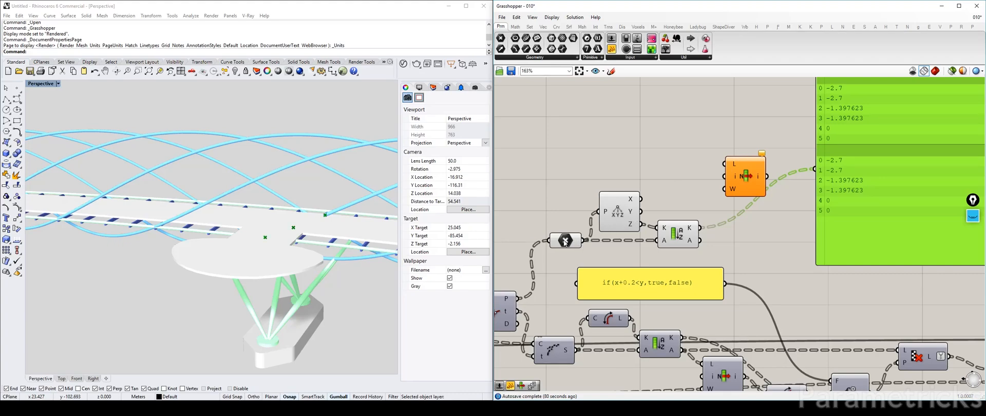
left_click_drag(566, 242, 555, 244)
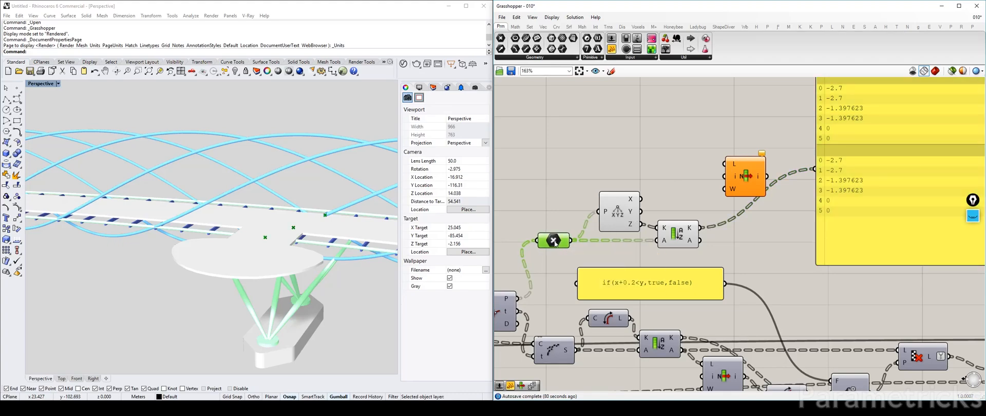
right_click(556, 241)
left_click(591, 303)
right_click_drag(650, 191, 608, 197)
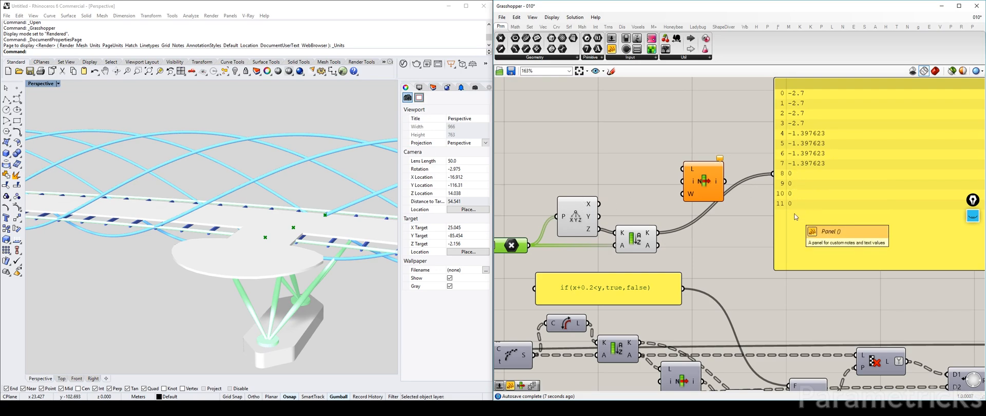
Examine the highlighted flattened points at the platforms along the whole bridge
scroll(608, 208, "down", 3)
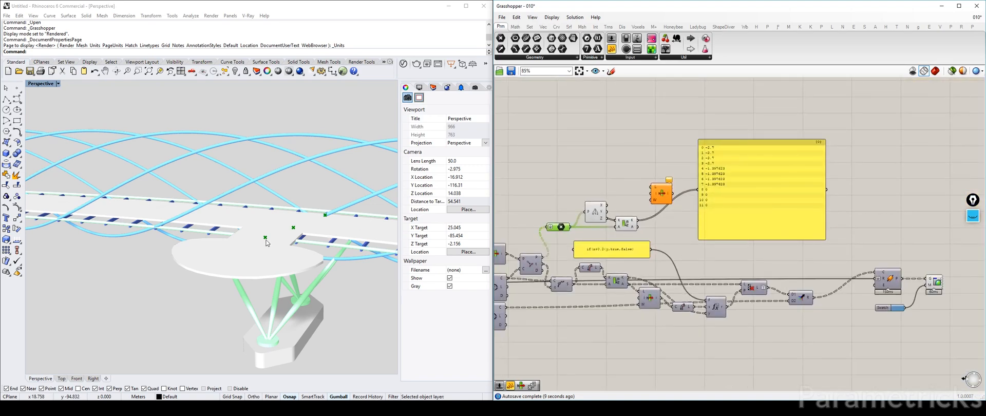
scroll(268, 243, "down", 5)
scroll(268, 244, "down", 5)
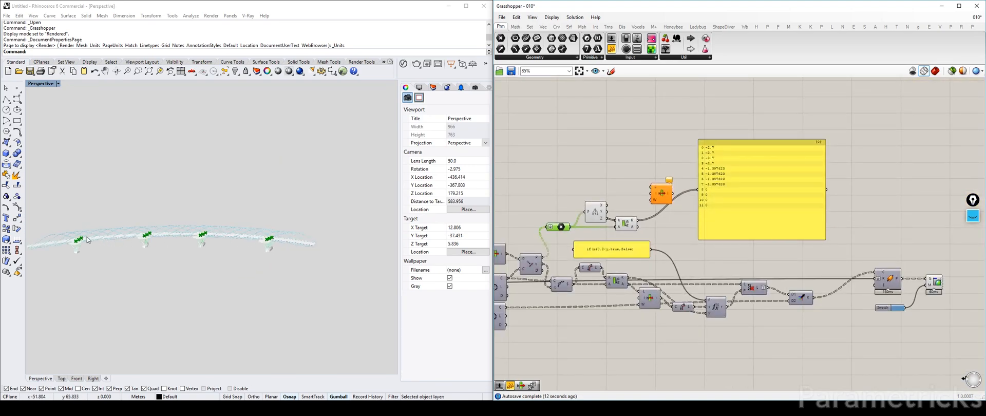
scroll(716, 208, "up", 5)
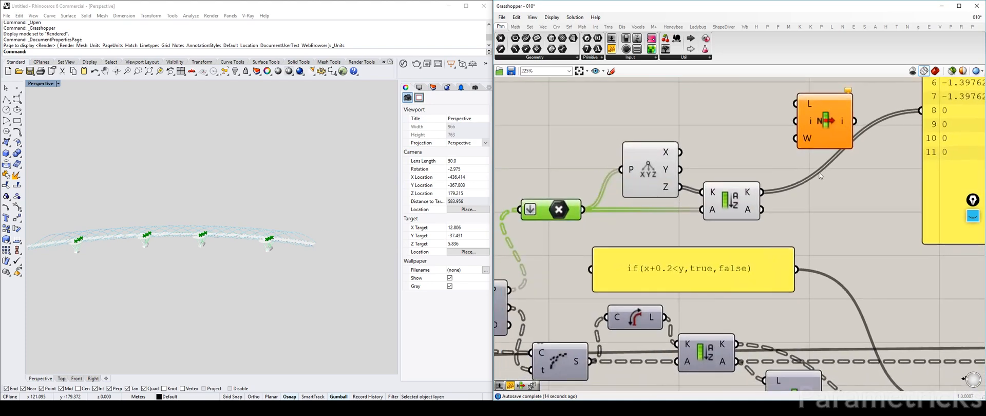
right_click_drag(229, 237, 249, 239, "shift")
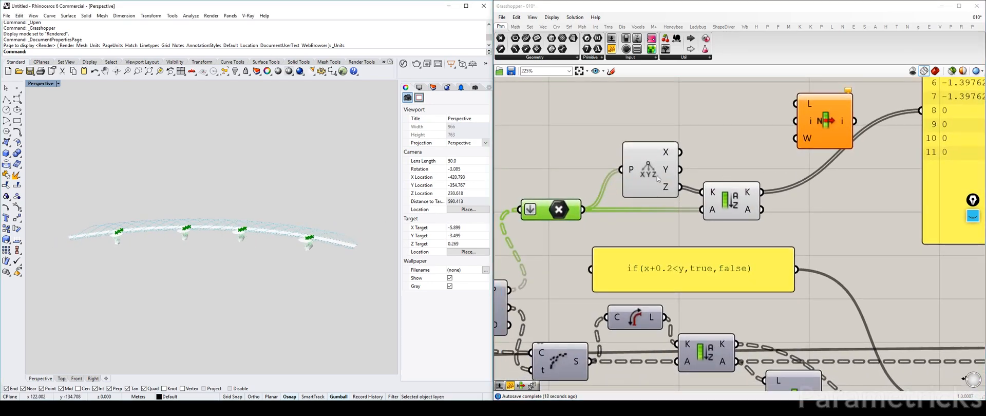
right_click_drag(775, 162, 720, 171)
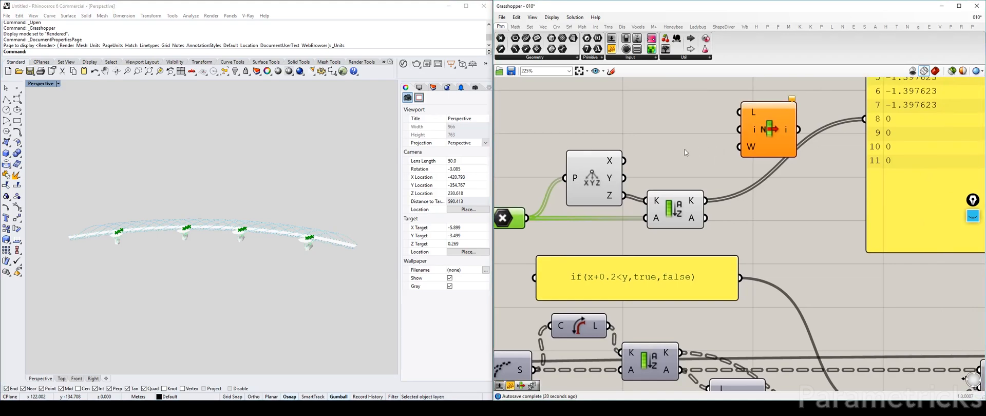
Trace the definition back to the BOOLEAN GEOMETRY input and examine the Move component's geometry in the model
scroll(685, 150, "down", 4)
right_click_drag(664, 154, 936, 132)
right_click_drag(621, 159, 890, 173)
right_click_drag(632, 178, 904, 161)
scroll(648, 167, "up", 3)
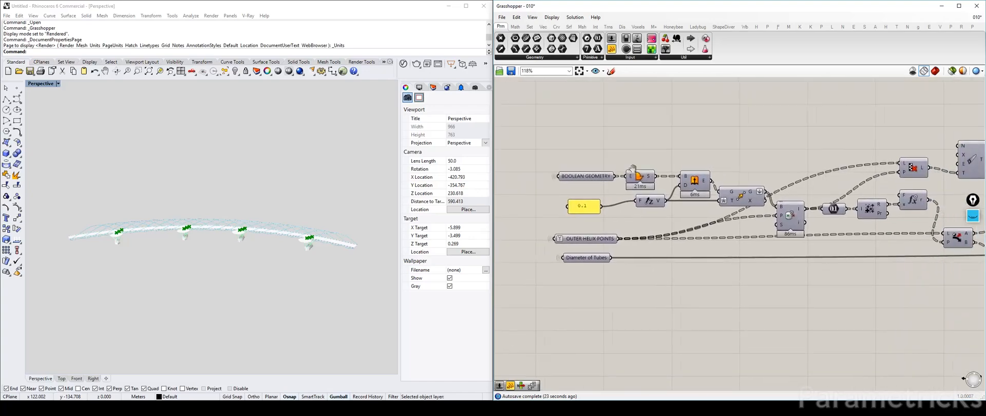
left_click(636, 187)
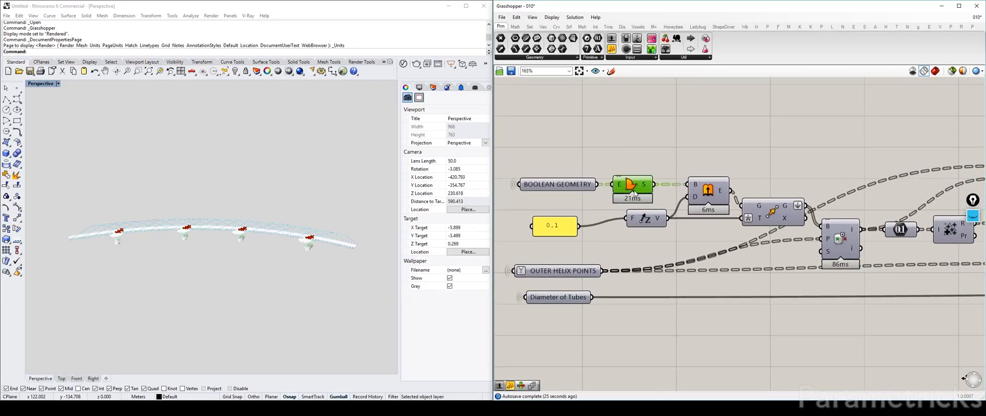
left_click_drag(516, 146, 749, 158)
right_click_drag(750, 159, 691, 169)
left_click(715, 222)
key("ctrl+q")
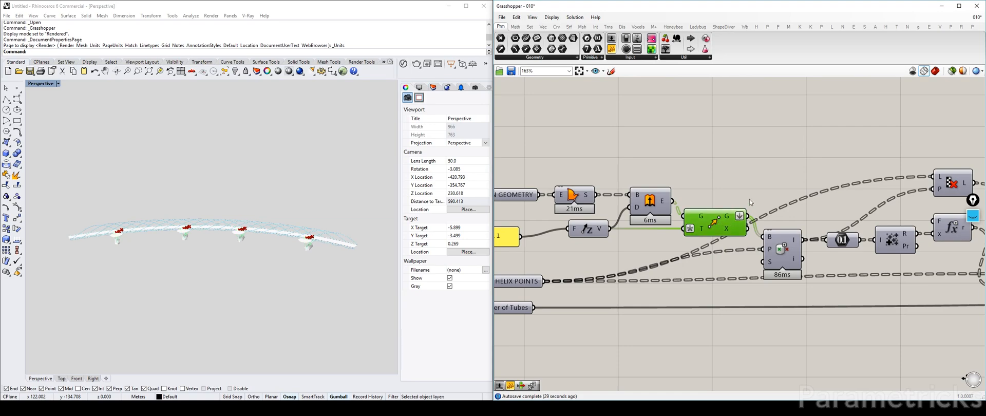
right_click_drag(762, 175, 754, 186)
scroll(296, 240, "up", 10)
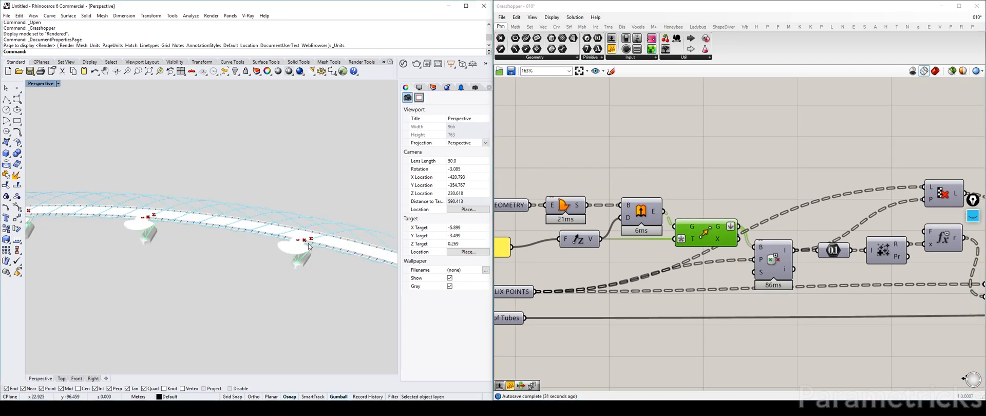
Add a List Length component and feed it the geometry output of the Move component
double_click(765, 167)
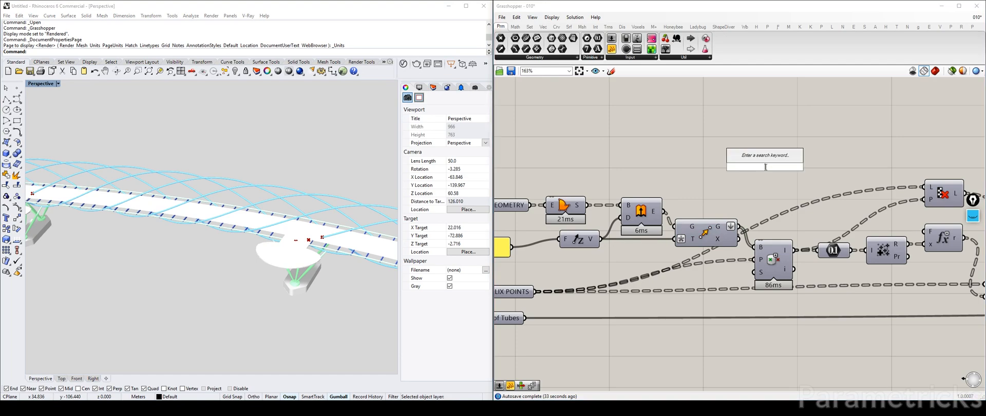
type("lis leng")
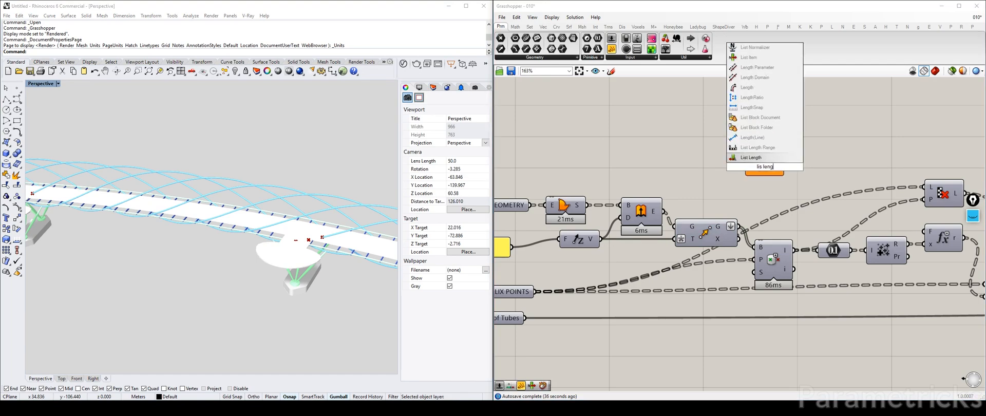
key("Return")
left_click(678, 227)
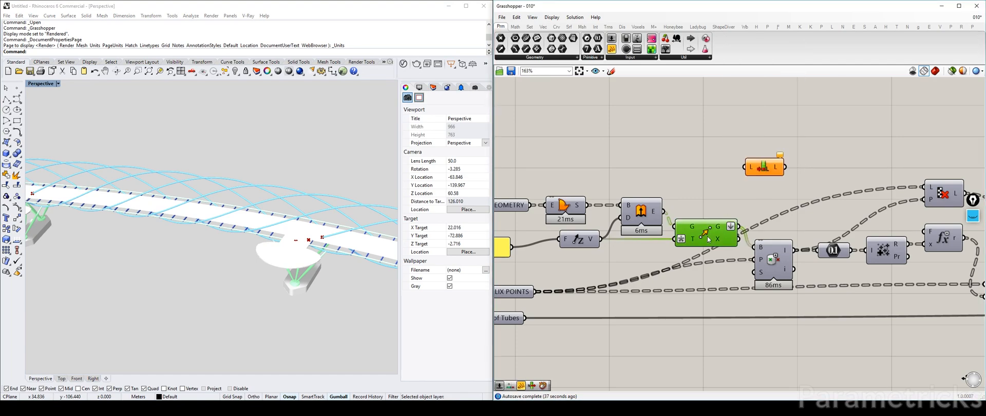
key("ctrl+q")
right_click_drag(616, 181, 586, 222)
scroll(609, 250, "up", 3)
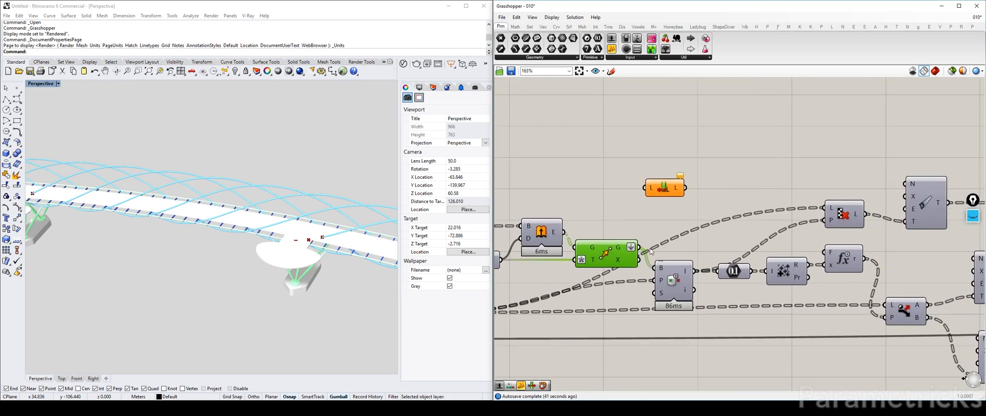
left_click_drag(683, 293, 693, 297)
left_click(600, 242)
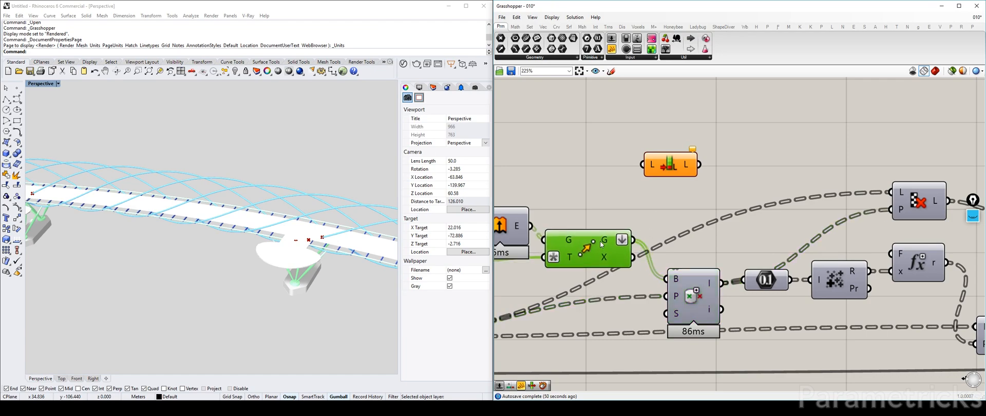
left_click_drag(646, 245, 643, 164)
Move the List Length component along the definition, next to the point deconstruction and sorting components
left_click_drag(671, 165, 758, 164)
scroll(777, 165, "down", 5)
scroll(777, 165, "up", 3)
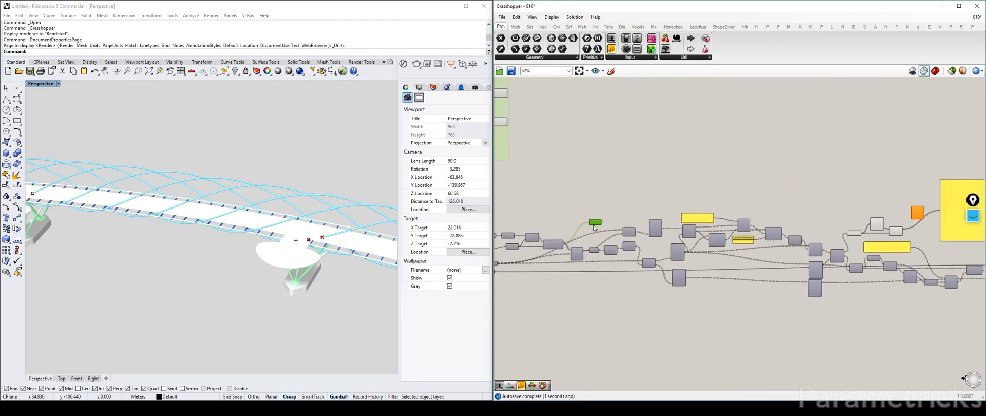
scroll(832, 195, "up", 2)
right_click_drag(838, 219, 594, 198)
scroll(731, 187, "up", 4)
scroll(731, 186, "down", 4)
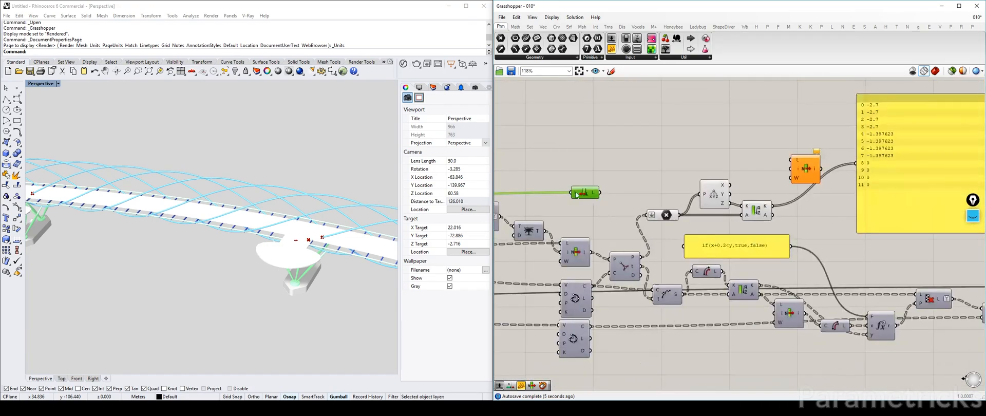
left_click_drag(584, 198, 639, 188)
Add a Series component and connect the List Length output to its count input
double_click(729, 163)
type("series")
key("Return")
scroll(730, 158, "up", 1)
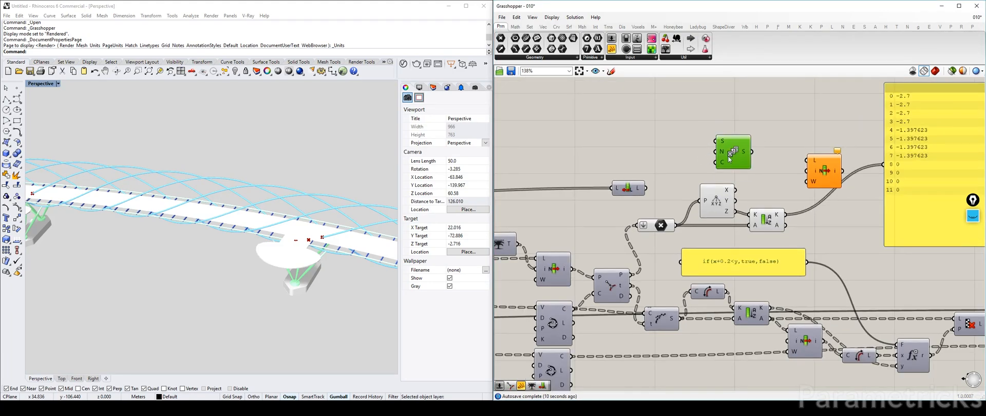
scroll(730, 158, "up", 3)
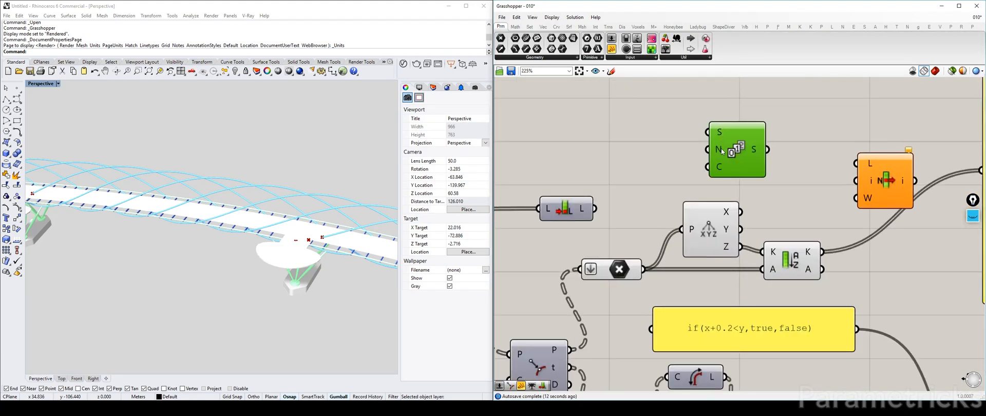
left_click_drag(596, 209, 708, 167)
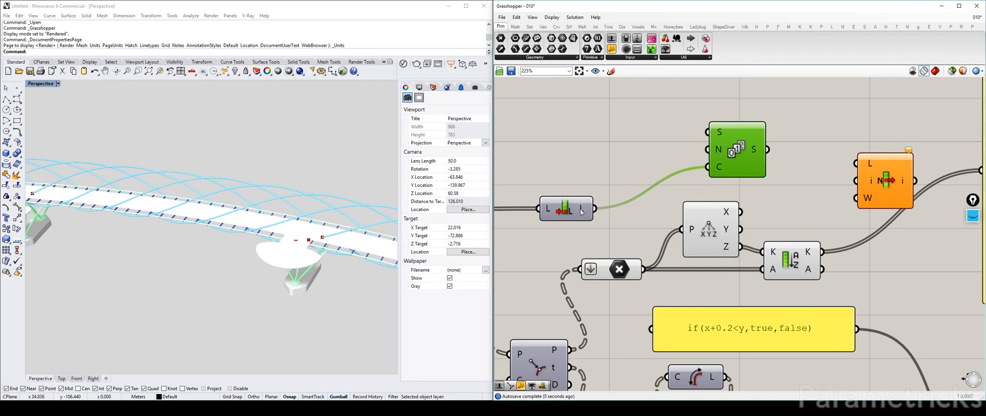
Show the Series values in the panel to check the generated indices
right_click_drag(708, 173, 605, 206)
left_click_drag(665, 182, 866, 200)
right_click_drag(909, 156, 789, 148)
scroll(792, 114, "down", 2)
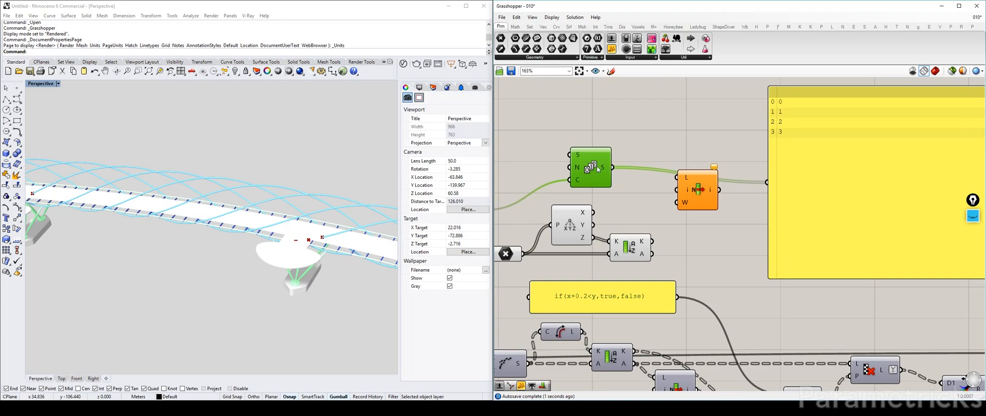
Wire the List Item with the sorted points as list and the Series as index, and return the panel to the sorted Z values
left_click_drag(598, 169, 581, 177)
left_click_drag(689, 187, 693, 211)
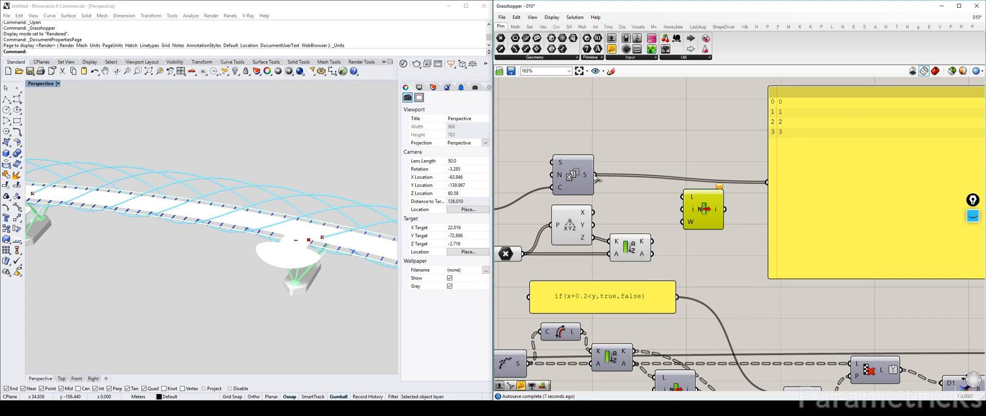
left_click_drag(595, 175, 684, 209)
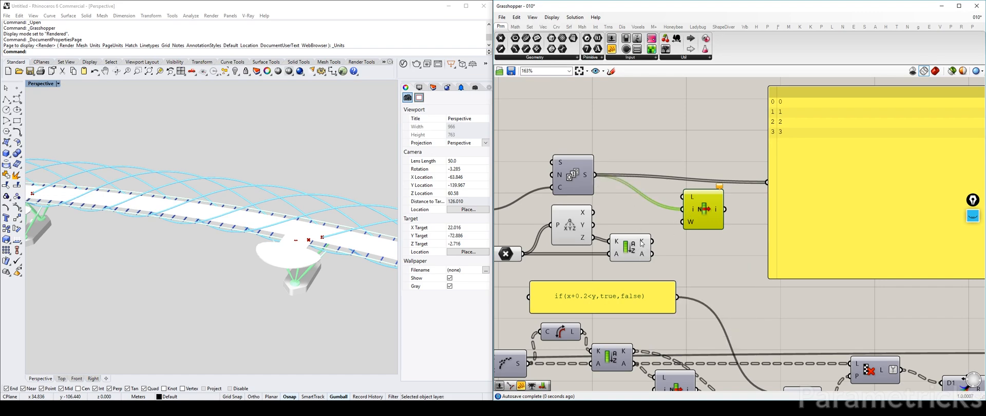
left_click_drag(645, 246, 767, 182)
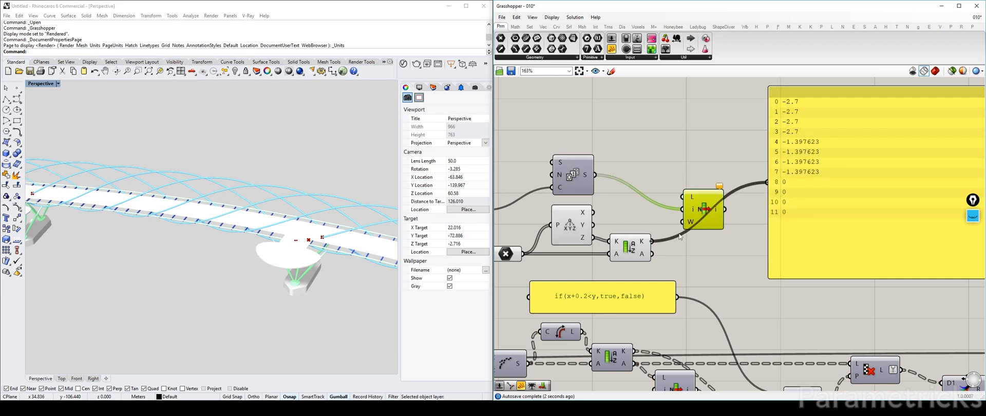
left_click_drag(652, 254, 717, 248)
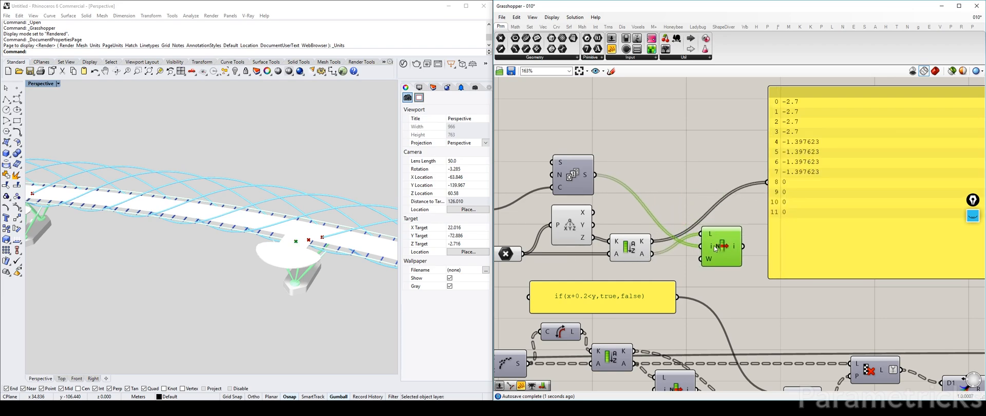
Turn off the preview of the Sort List component and the flattened Point container
left_click(629, 248)
left_click(578, 216)
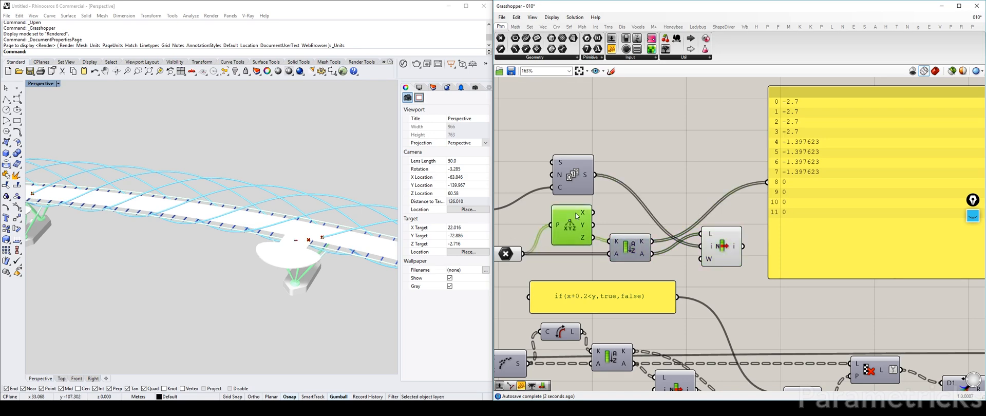
left_click(506, 254)
right_click_drag(679, 161, 698, 158)
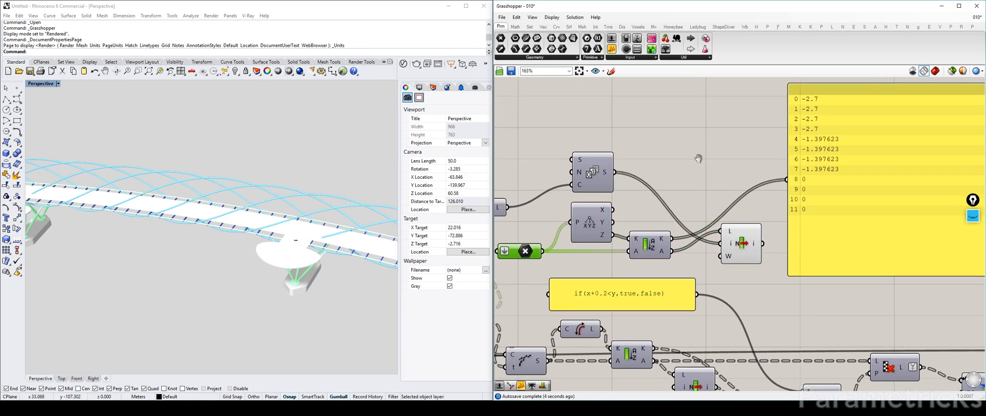
Move the Series component closer to List Length, ahead of the Deconstruct component
right_click_drag(532, 193, 688, 179)
left_click(567, 191)
left_click(735, 166)
left_click_drag(735, 166, 659, 185)
right_click_drag(759, 178, 550, 185)
mouse_move(675, 232)
left_mouse_down()
mouse_move(669, 243)
mouse_move(668, 233)
left_mouse_up()
scroll(616, 244, "up", 3)
right_click(605, 245)
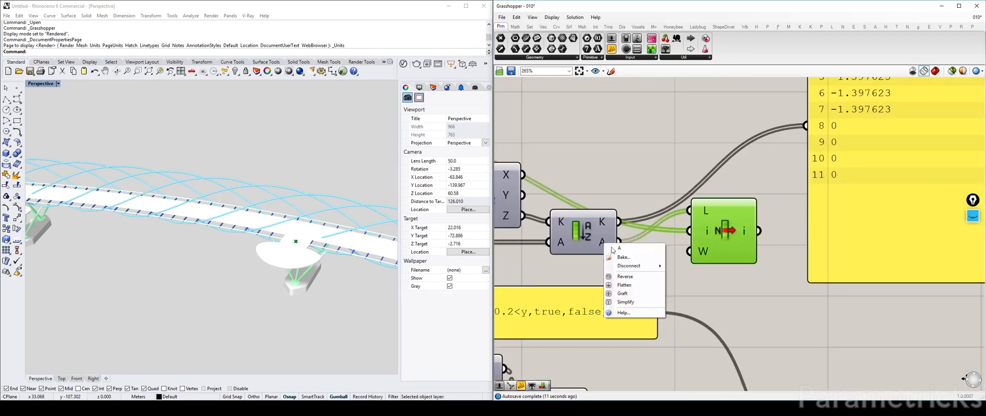
left_click(631, 277)
right_click(705, 211)
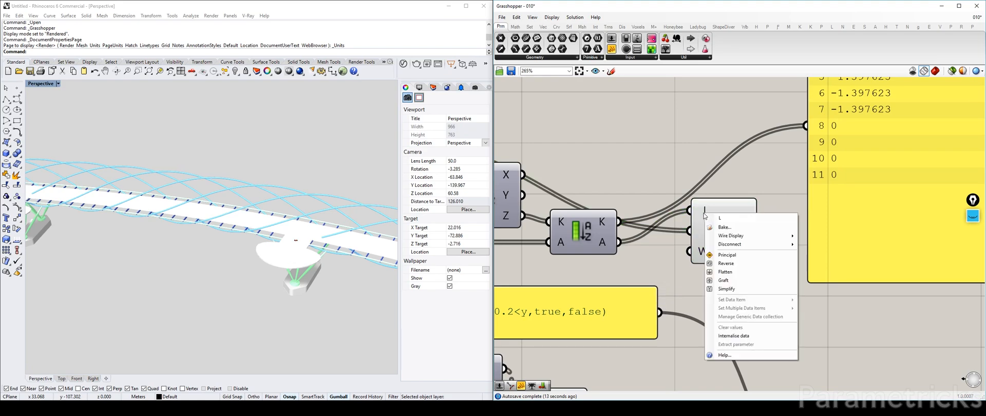
left_click(682, 155)
Reverse the List Item's list input so the highest points are picked, and reposition the component beside the sort
left_click_drag(716, 232, 741, 196)
scroll(764, 216, "down", 3)
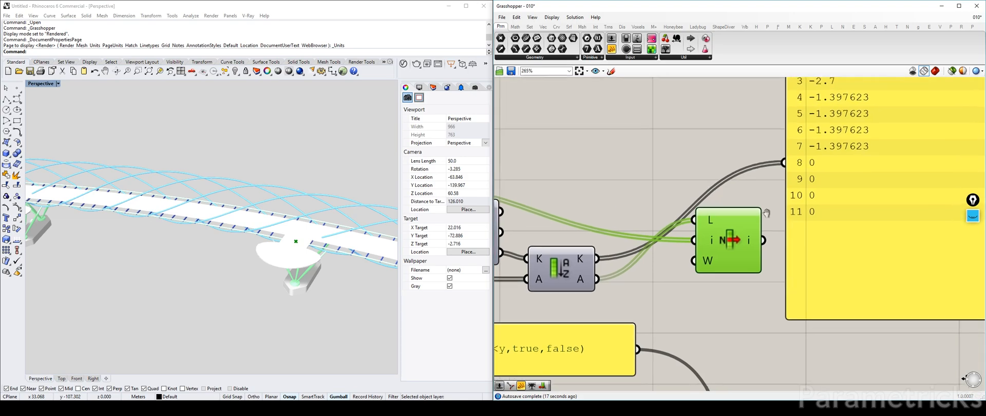
scroll(756, 210, "up", 2)
right_click_drag(757, 209, 674, 187)
left_click_drag(641, 207, 613, 262)
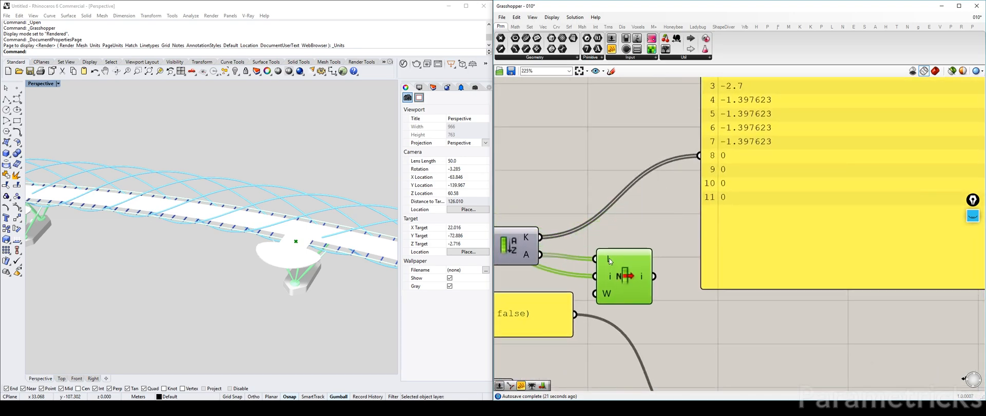
right_click(610, 258)
left_click(653, 318)
mouse_move(626, 276)
left_mouse_down()
mouse_move(591, 273)
mouse_move(637, 264)
left_mouse_up()
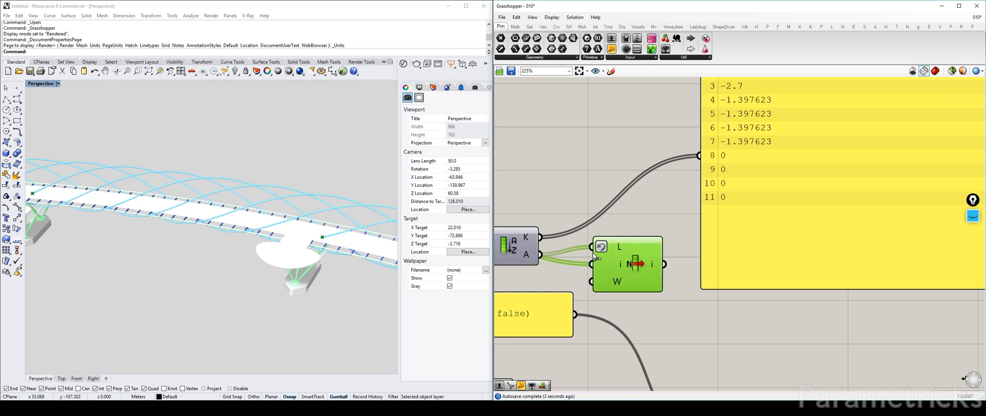
Examine the picked points along the whole bridge and up close at the cut beam end above a platform
scroll(322, 230, "down", 6)
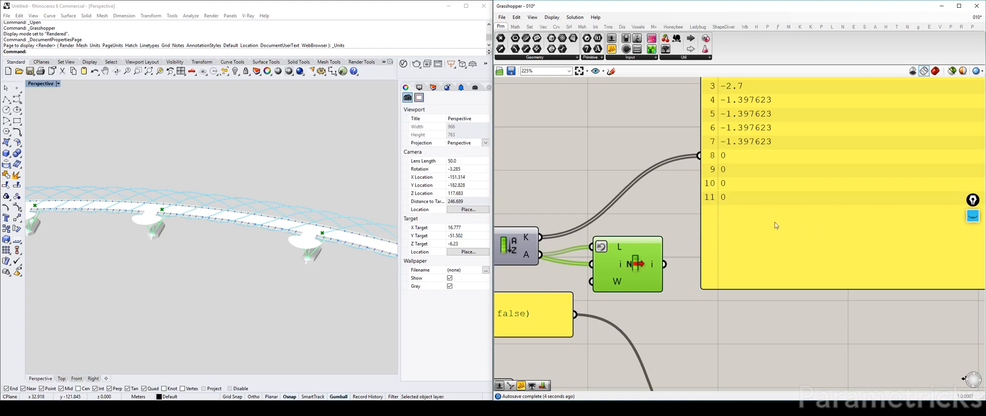
right_click_drag(630, 258, 652, 207)
scroll(211, 248, "down", 4)
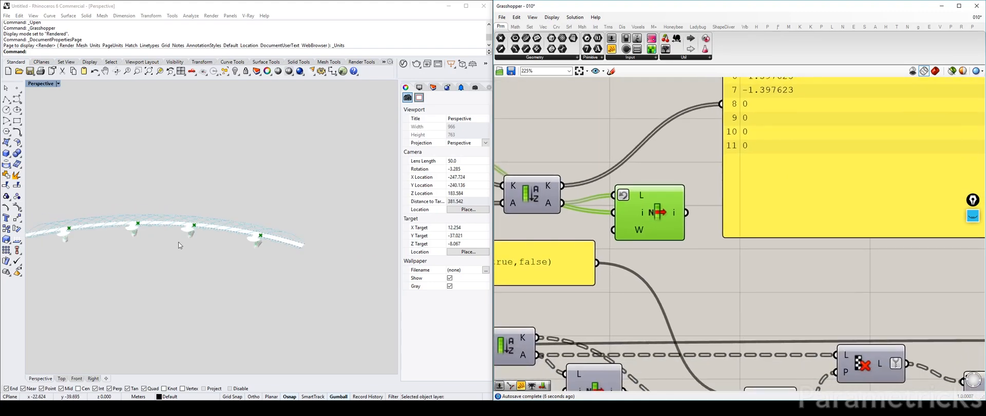
scroll(796, 206, "down", 3)
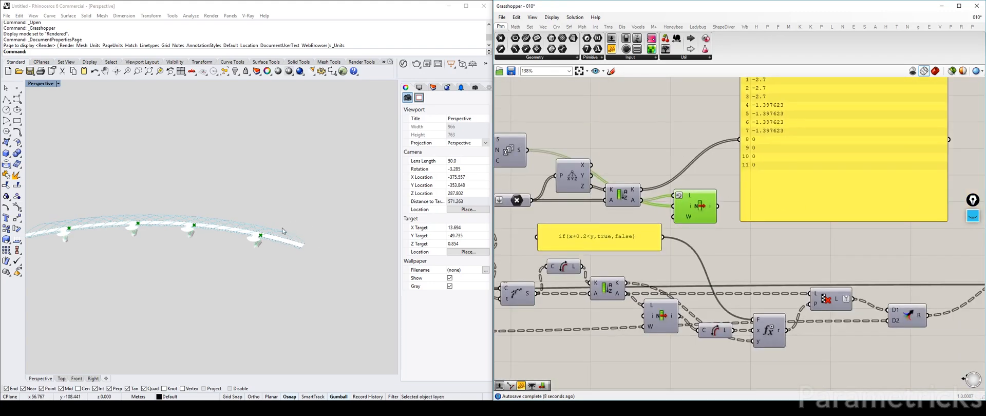
scroll(287, 230, "up", 10)
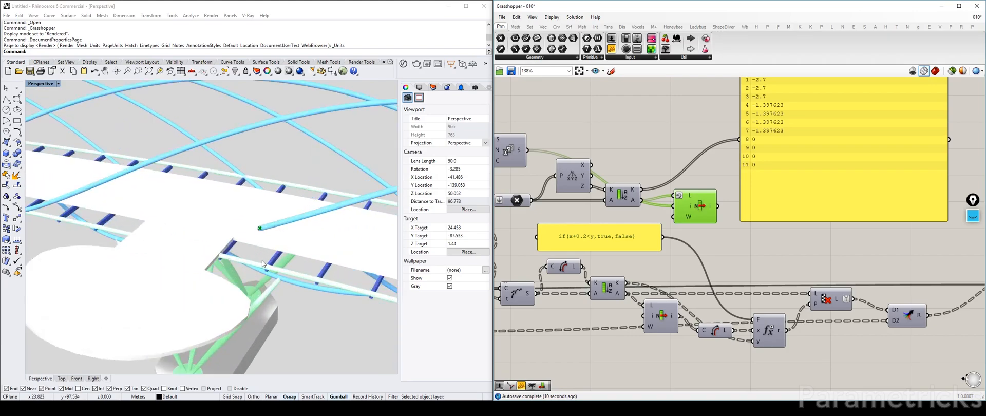
scroll(264, 243, "down", 4)
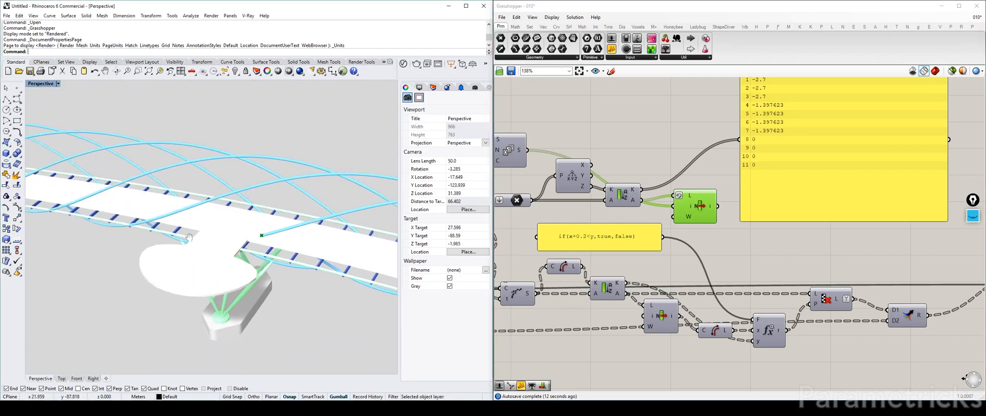
right_click_drag(176, 237, 300, 222, "shift")
right_click_drag(134, 220, 283, 241, "shift")
scroll(195, 223, "up", 4)
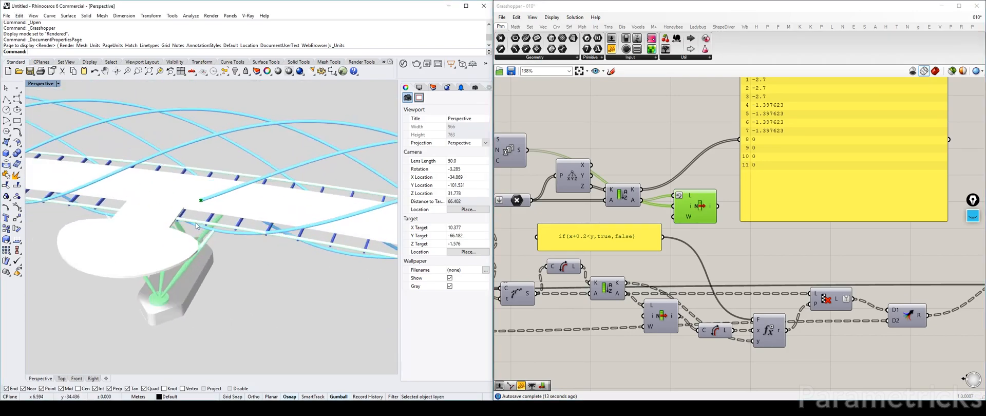
scroll(204, 199, "up", 3)
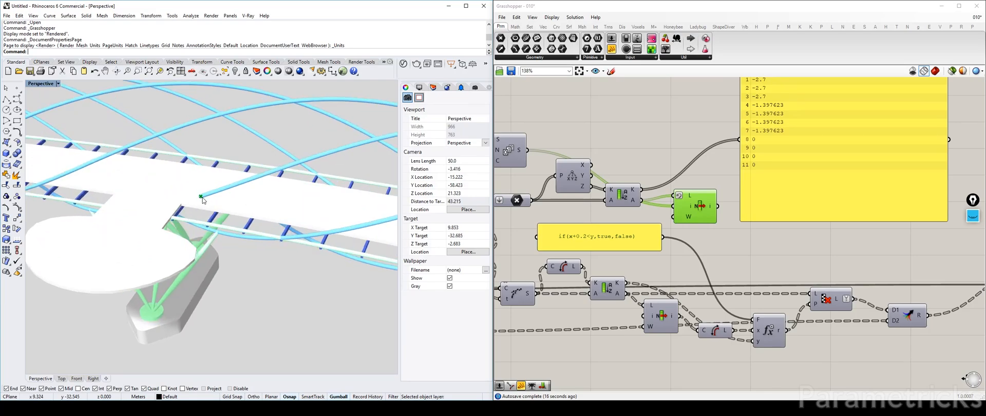
mouse_move(211, 218)
right_mouse_down()
mouse_move(240, 222)
mouse_move(212, 217)
right_mouse_up()
Delete the panel of sorted Z values
right_click_drag(600, 125, 605, 122)
scroll(605, 122, "down", 3)
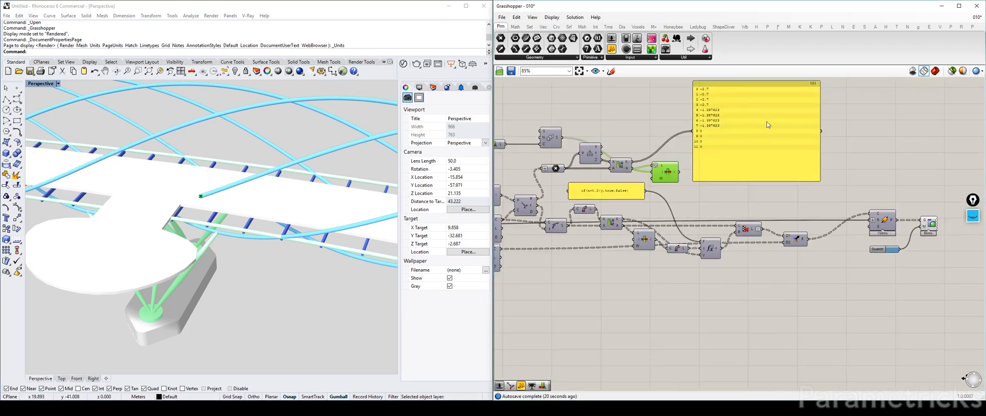
left_click_drag(769, 122, 837, 94)
scroll(656, 159, "up", 3)
right_click_drag(850, 107, 752, 176)
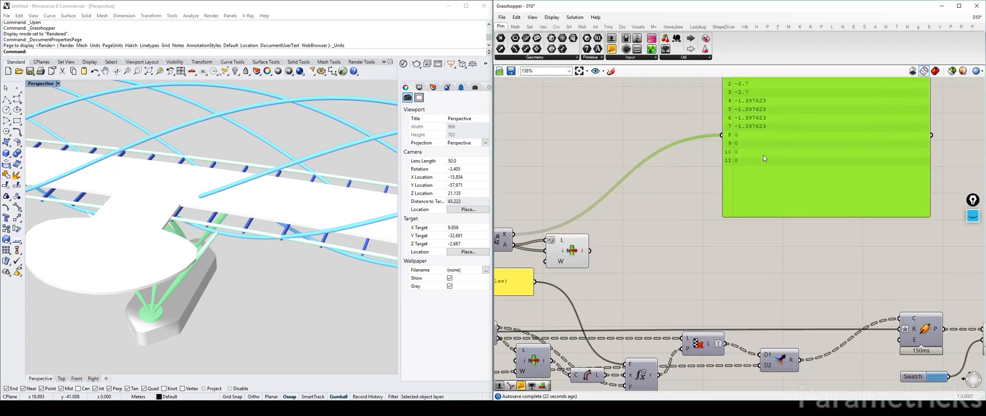
key("Delete")
right_click_drag(684, 129, 791, 112)
Inspect the cut beam end above the platform and raise the List Item component level with the Deconstruct component
right_click_drag(361, 186, 229, 198)
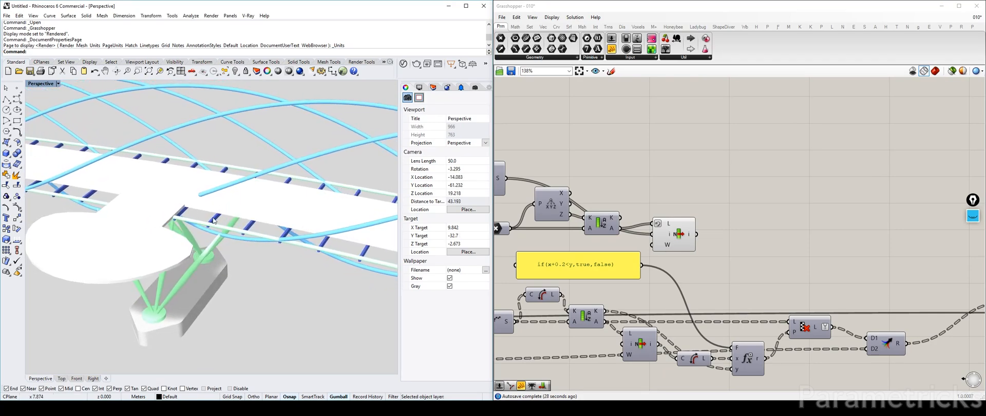
right_click_drag(209, 230, 213, 225)
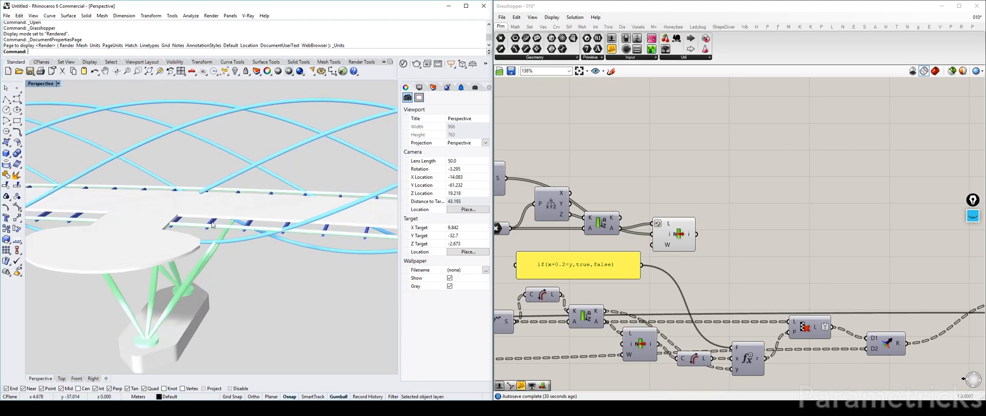
scroll(213, 225, "up", 8)
scroll(210, 235, "down", 4)
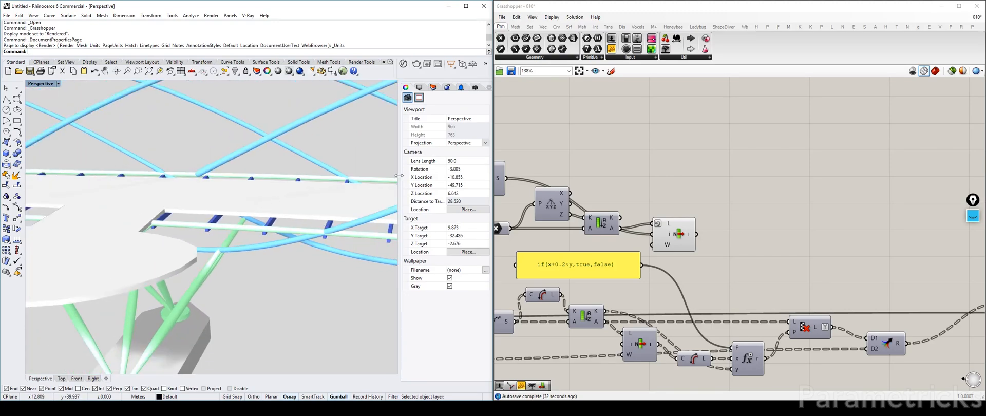
left_click_drag(677, 231, 683, 200)
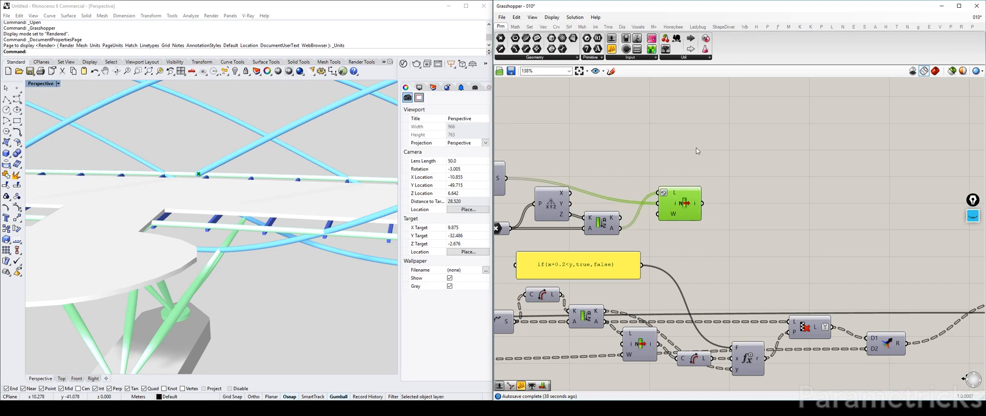
Copy the I-BEAMS LINES parameter with its End Points and Entwine components from the Deck / Horizontal beams group
scroll(696, 148, "down", 8)
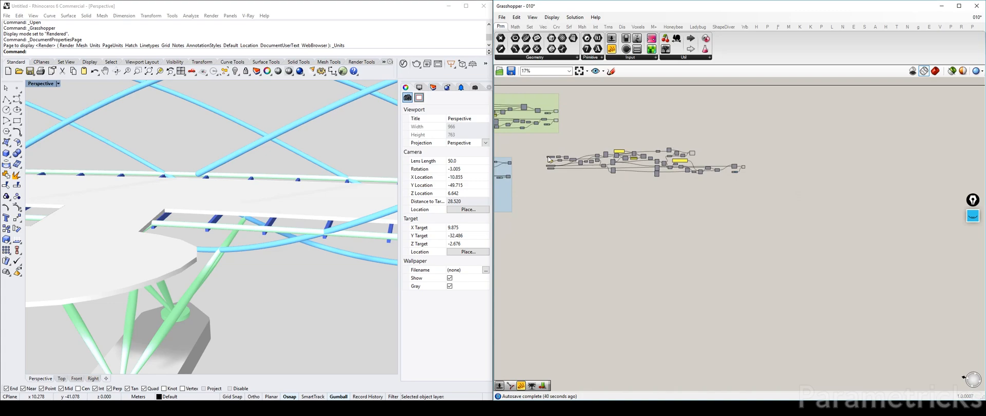
scroll(550, 159, "up", 7)
right_click_drag(556, 151, 628, 105)
left_click_drag(621, 89, 595, 217)
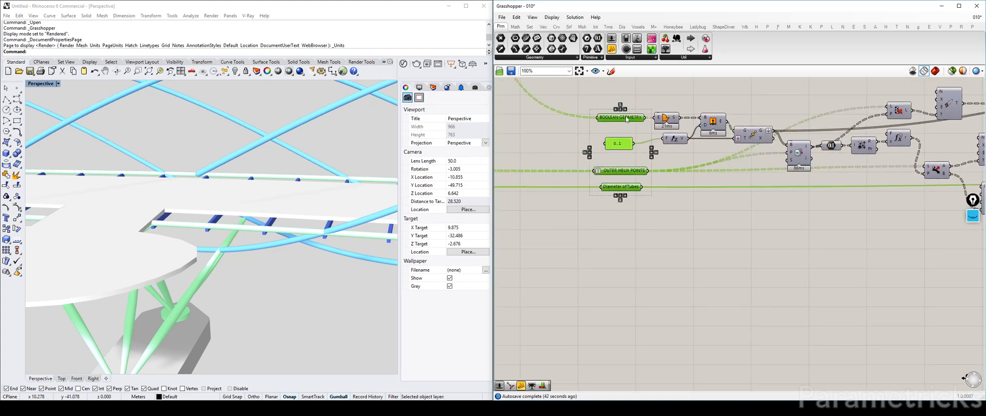
scroll(602, 118, "down", 6)
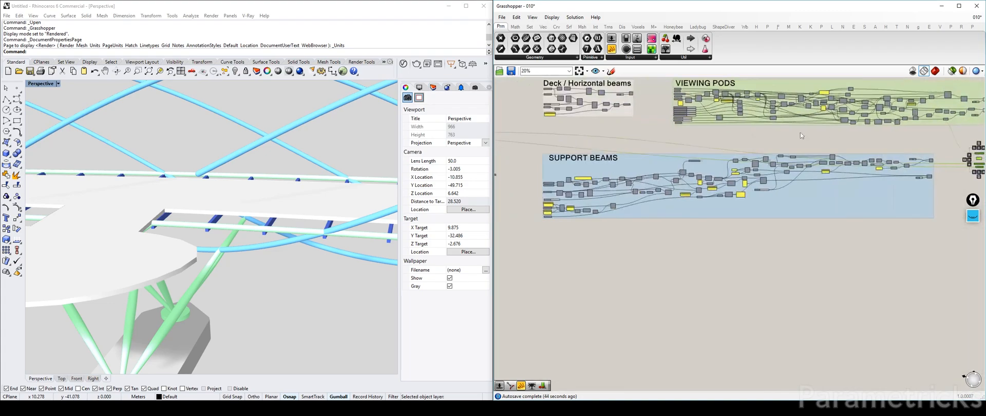
scroll(605, 118, "up", 3)
scroll(605, 118, "down", 2)
right_click_drag(605, 118, 845, 119)
scroll(665, 134, "up", 6)
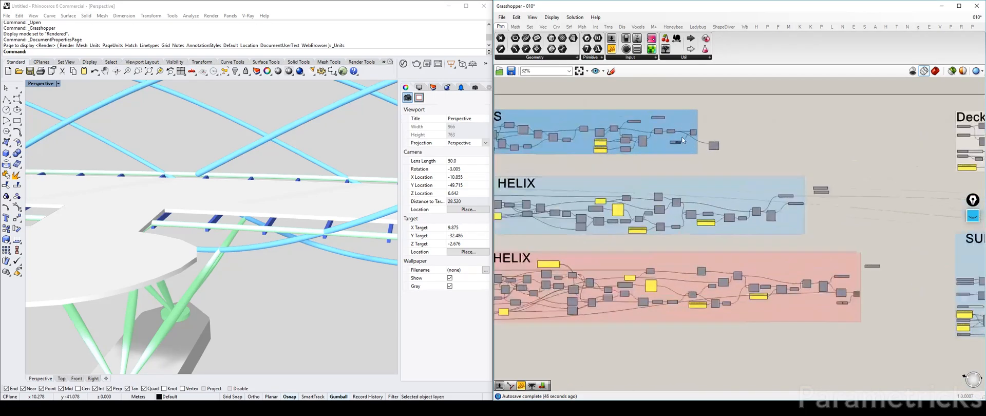
scroll(645, 140, "down", 4)
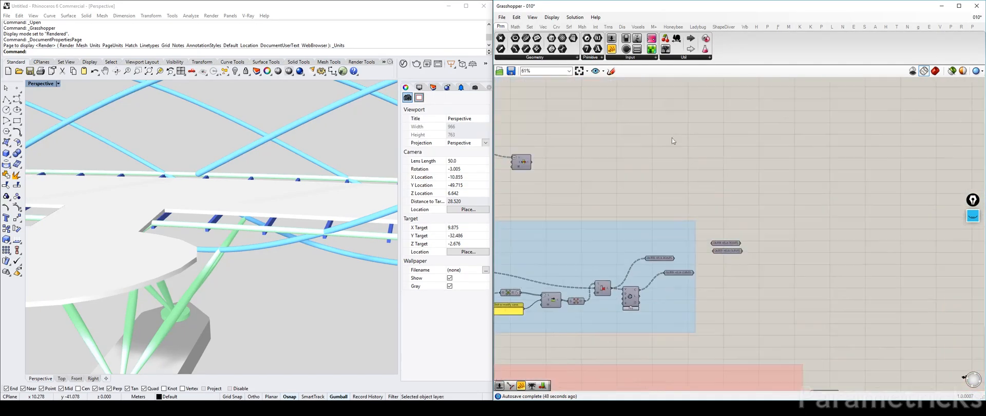
right_click_drag(676, 138, 343, 151)
scroll(663, 147, "up", 4)
left_click(628, 135)
left_click(691, 133, "shift")
left_click(729, 138, "shift")
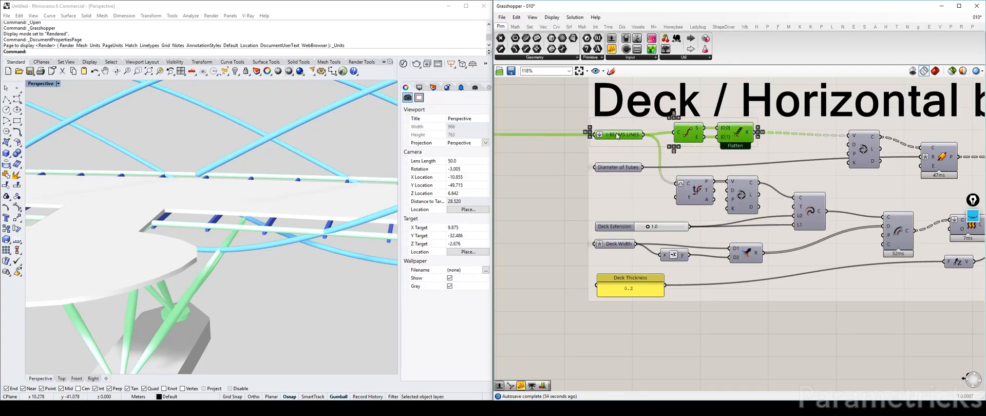
Paste the copied beam components into the newest ungrouped part of the definition, above the BOOLEAN GEOMETRY parameter
scroll(642, 154, "down", 7)
right_click_drag(821, 177, 555, 146)
right_click_drag(915, 167, 586, 142)
scroll(634, 190, "up", 8)
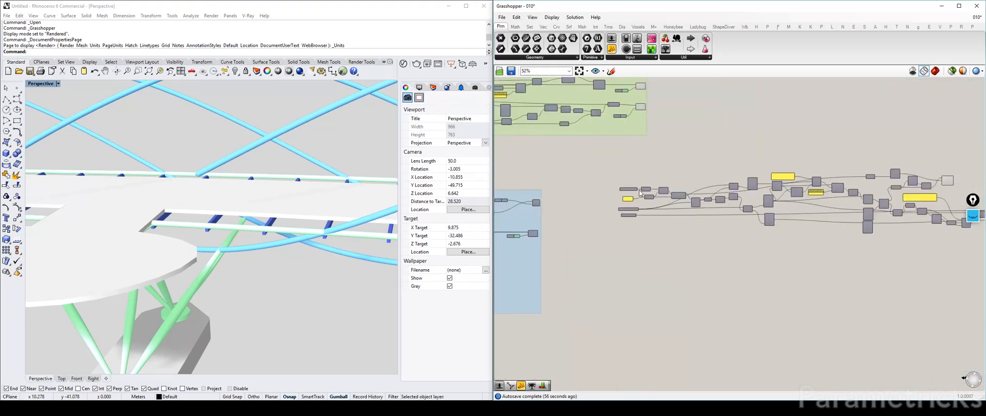
key("ctrl+v")
left_click_drag(742, 231, 663, 136)
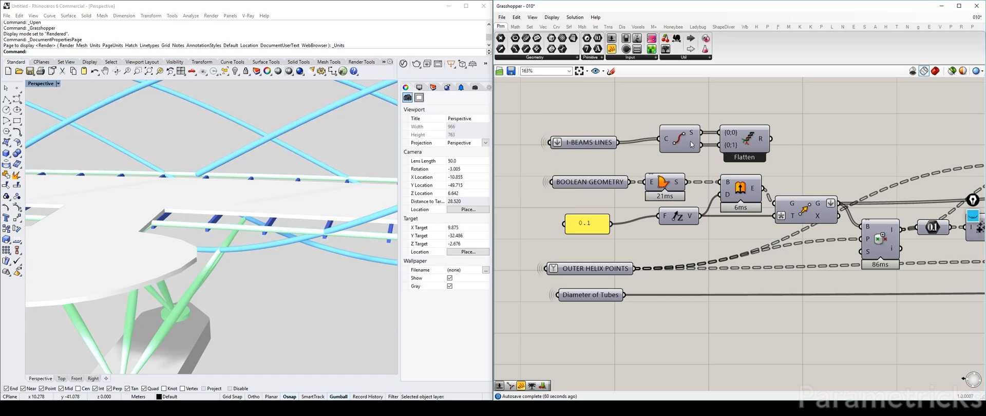
Replace the pasted Entwine with a Merge component and wire the beam start and end points into D1 and D2
right_click_drag(692, 145, 635, 149)
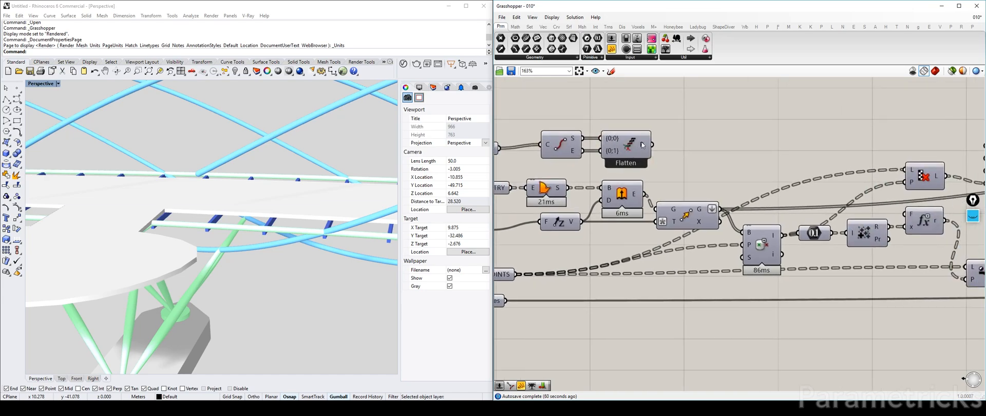
left_click(632, 149)
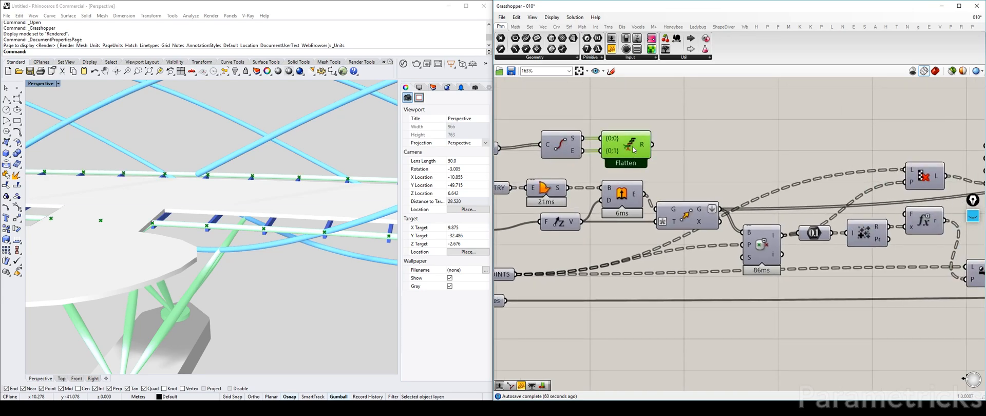
key("Delete")
double_click(674, 141)
type("merge")
key("Return")
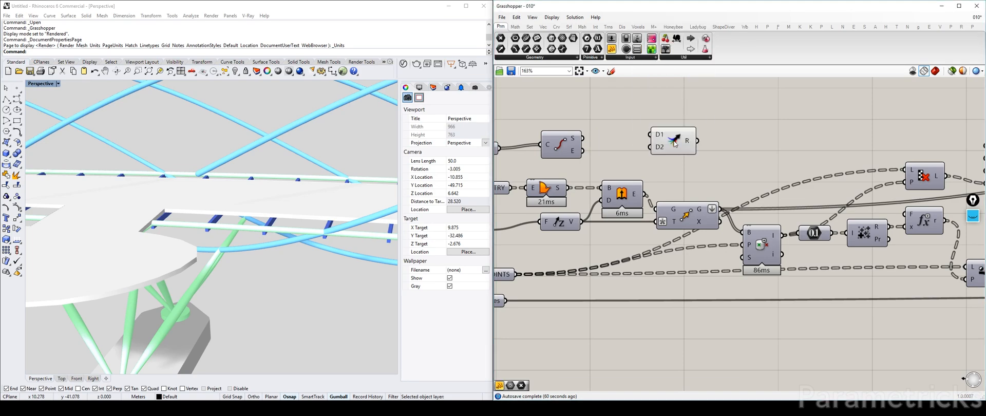
left_click_drag(582, 138, 650, 134)
left_click_drag(582, 151, 798, 142)
Move the Merge component away from End Points and flatten its result output
scroll(662, 146, "up", 3)
left_click(673, 160)
scroll(798, 142, "down", 3)
left_click(637, 144)
left_click_drag(643, 147, 736, 147)
right_click(807, 141)
left_click(834, 172)
Carry the Merge component along the definition and place it ahead of the Series component
right_click_drag(889, 160, 671, 181)
scroll(670, 182, "down", 3)
left_click_drag(621, 174, 924, 149)
right_click_drag(927, 149, 644, 149)
left_click_drag(644, 149, 705, 162)
scroll(714, 143, "up", 3)
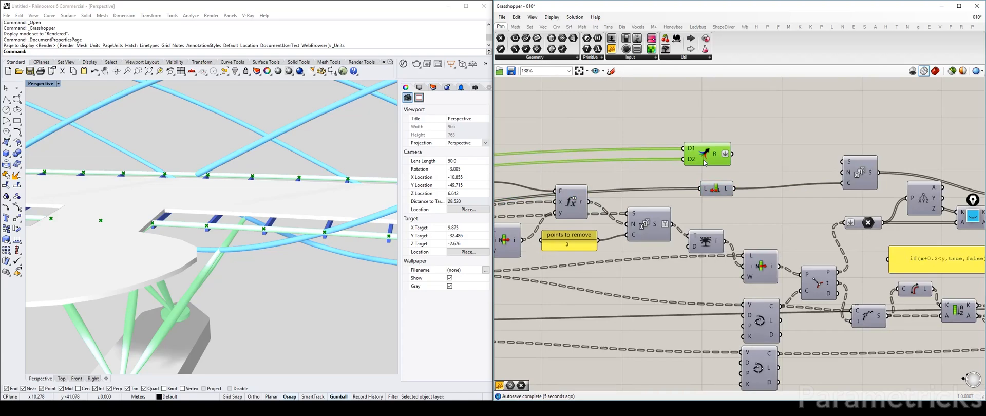
Check the merged beam end points on the bridge and shift the Merge component closer to the Series component
right_click_drag(260, 198, 262, 181)
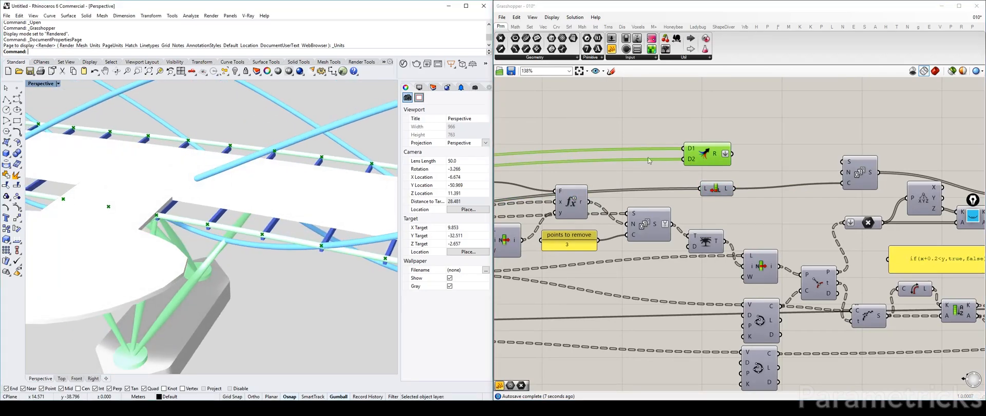
left_click(770, 136)
scroll(729, 161, "up", 3)
mouse_move(711, 151)
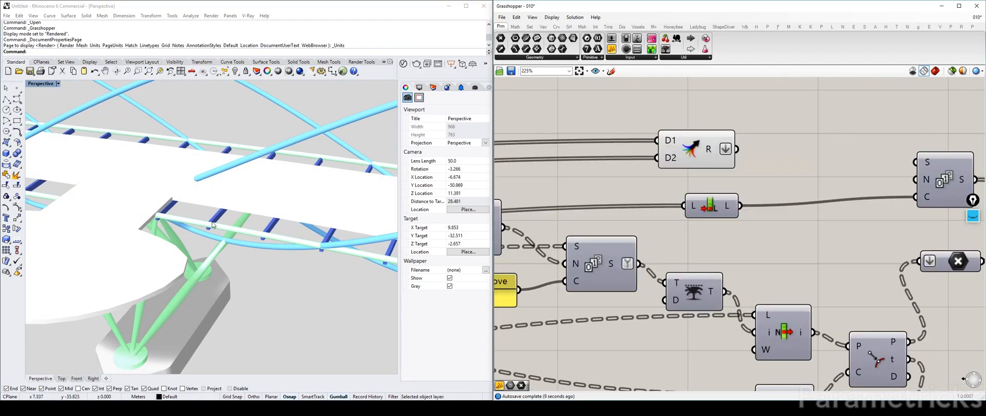
right_click_drag(814, 160, 637, 162)
scroll(613, 150, "down", 3)
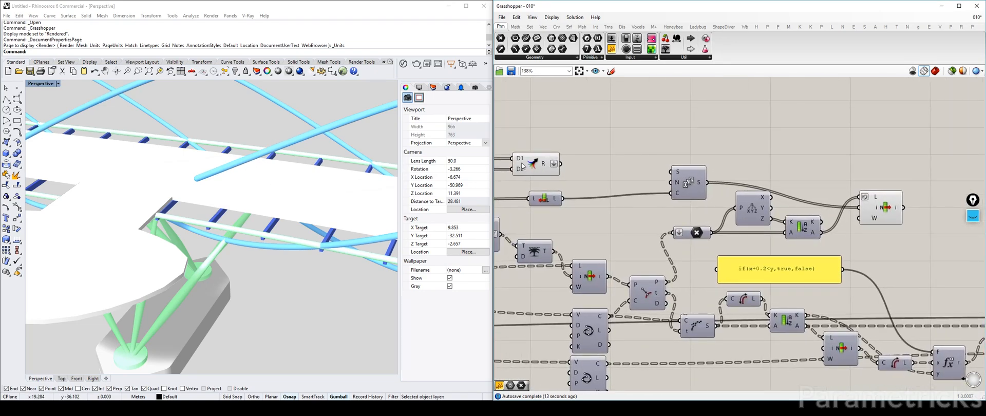
left_click_drag(523, 166, 551, 171)
right_click_drag(748, 141, 729, 136)
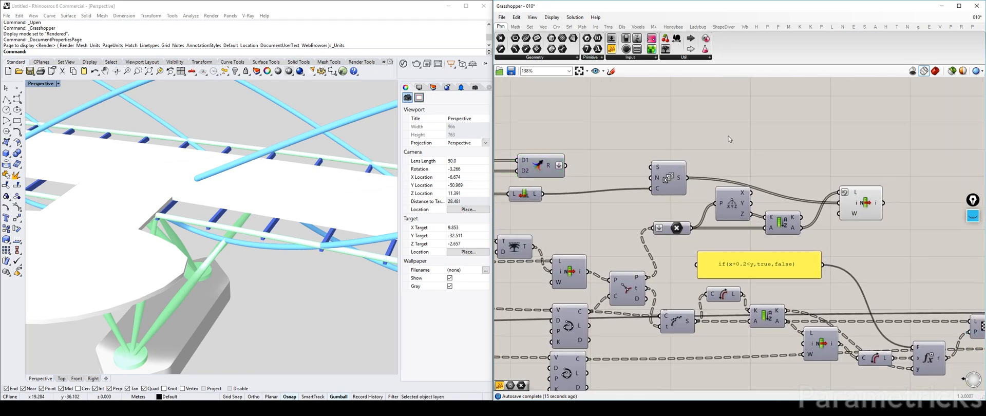
Add a Closest Point component above the Deconstruct component
double_click(729, 136)
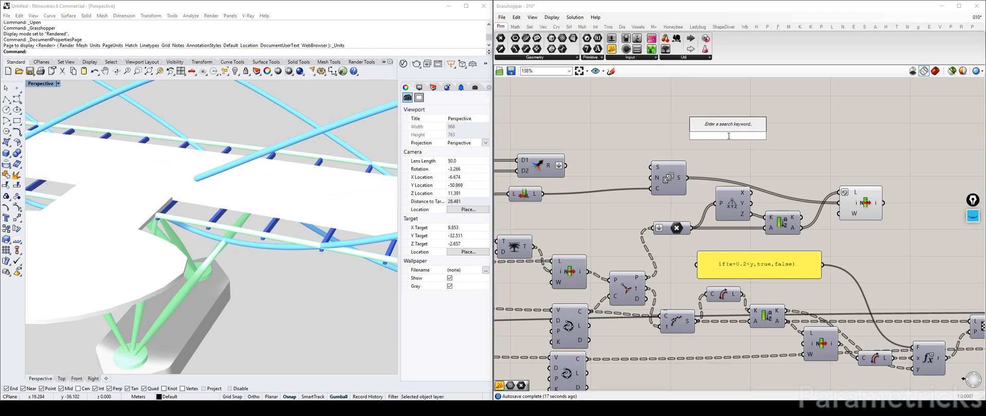
double_click(769, 160)
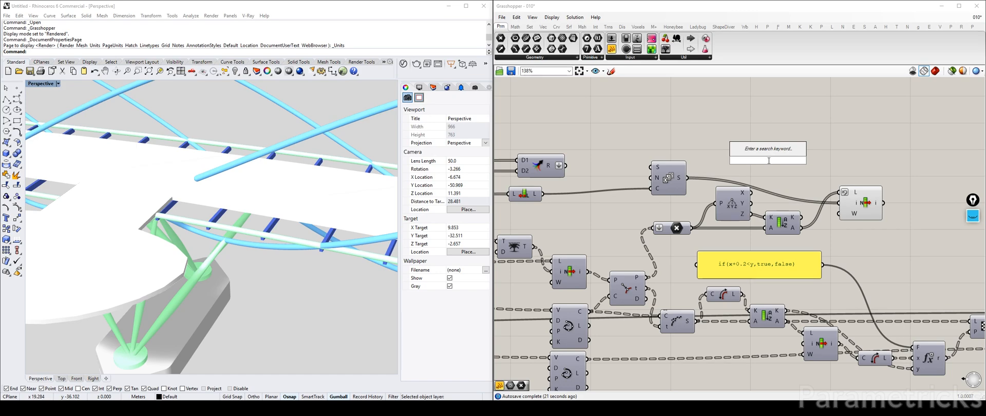
type("pint clo")
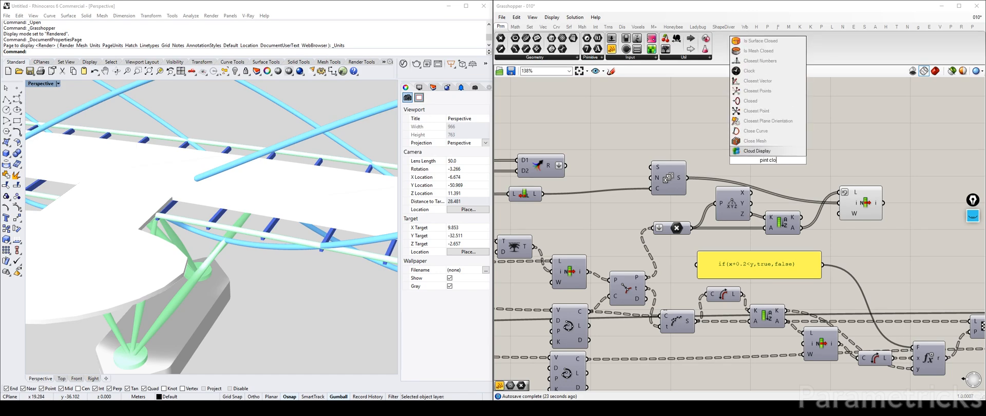
type("e")
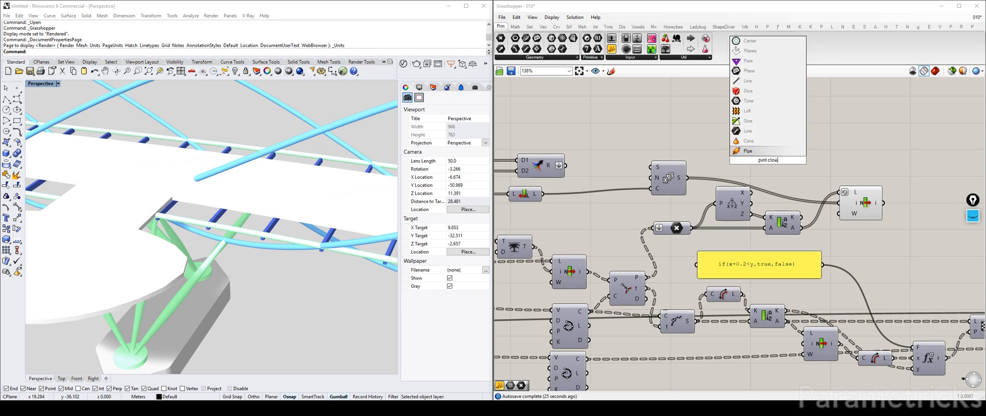
key("BackSpace")
type("ses")
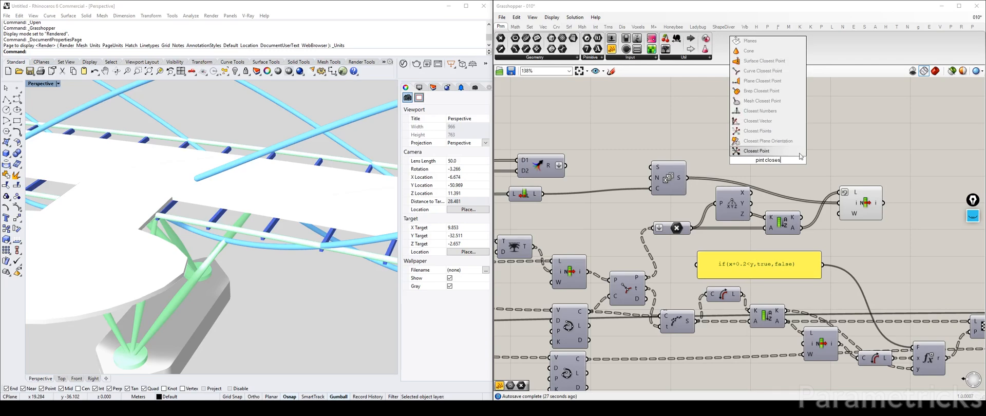
left_click(759, 151)
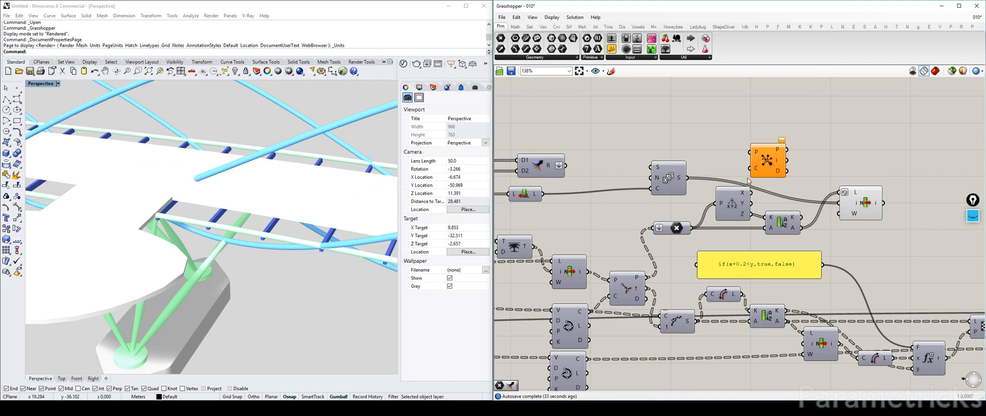
Wire the merged beam ends into the Closest Point cloud and the List Item output into its P input, placing it beside List Item
left_click_drag(751, 169, 566, 166)
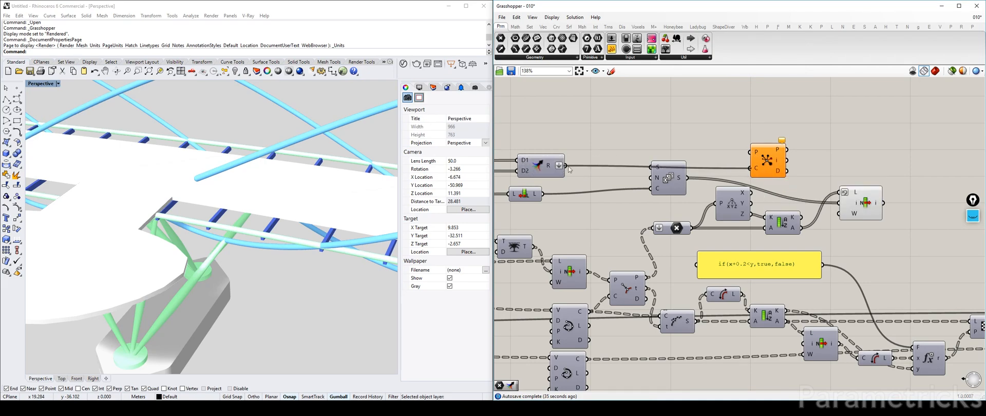
right_click_drag(777, 165, 683, 139)
left_click_drag(683, 139, 847, 205)
scroll(848, 205, "up", 2)
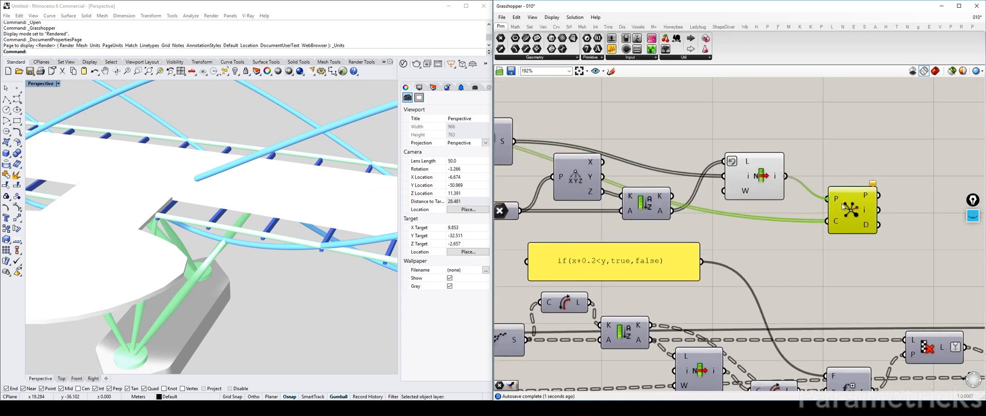
right_click_drag(835, 218, 734, 224)
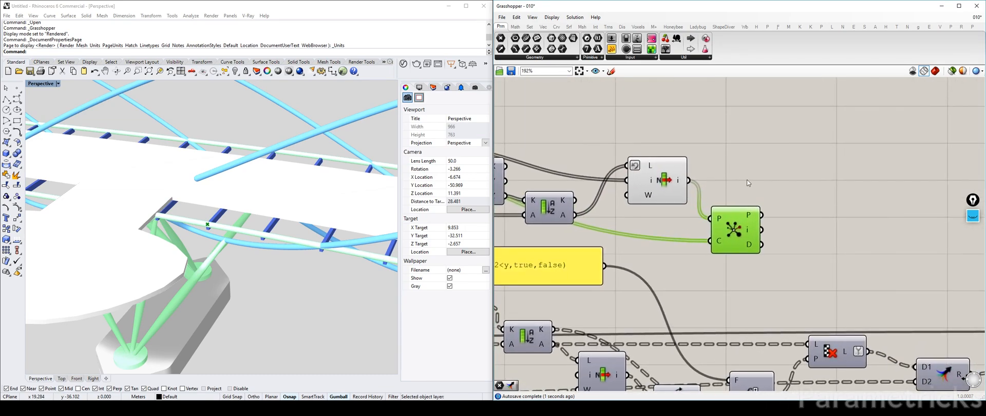
Add a Line component connecting each picked List Item point to its closest beam end point
left_click_drag(669, 183, 670, 181)
double_click(749, 152)
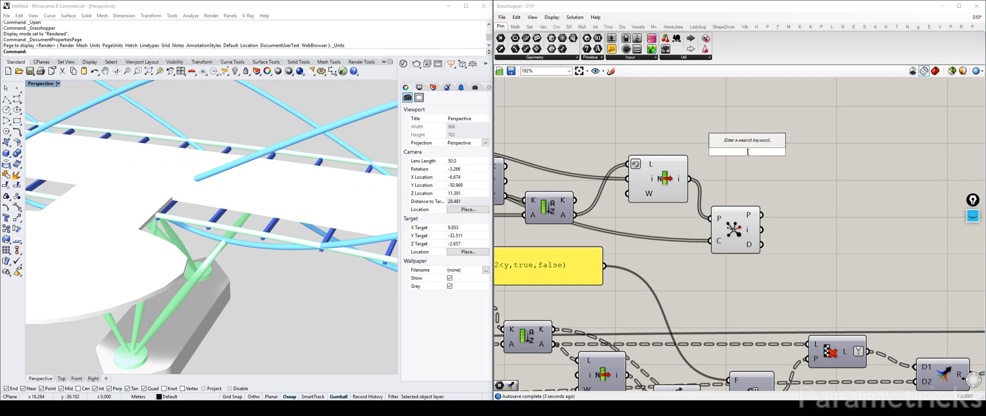
type("line")
key("Return")
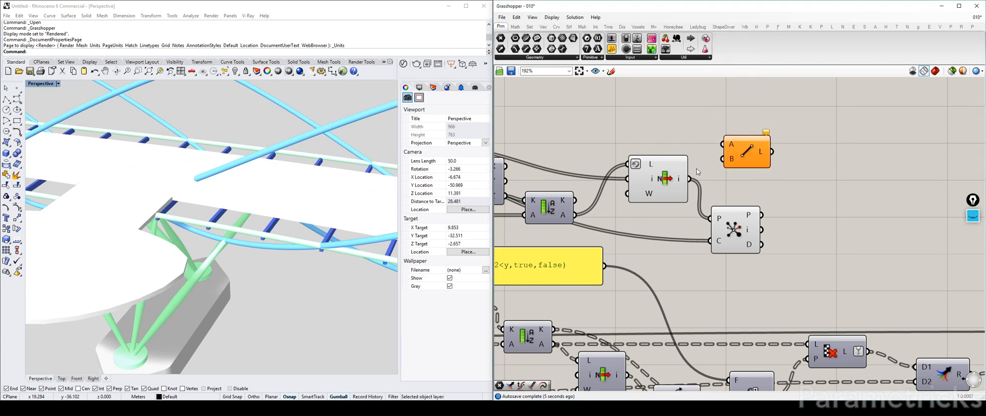
left_click_drag(690, 179, 813, 177)
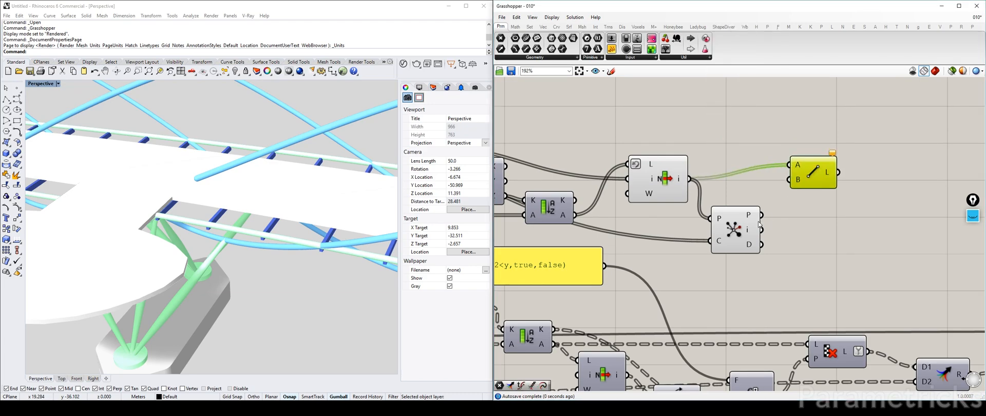
left_click_drag(762, 214, 789, 179)
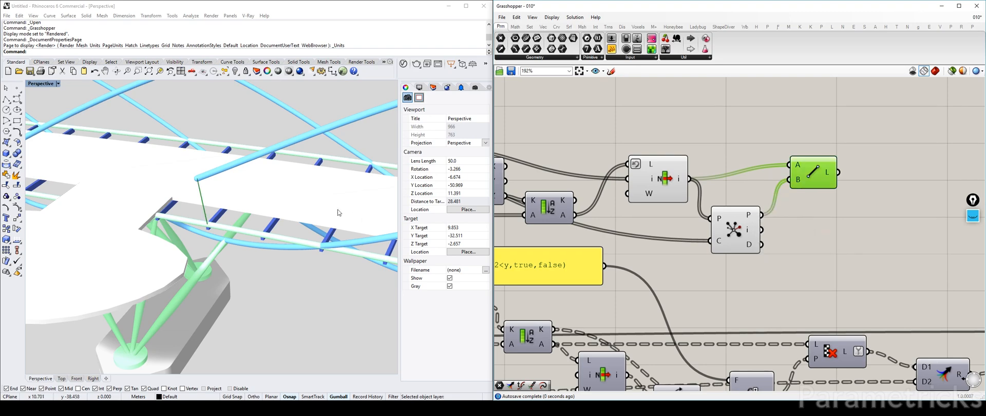
Check the new lines along the whole bridge and hide the preview of the List Item and Closest Point components
scroll(283, 205, "down", 5)
scroll(283, 205, "down", 10)
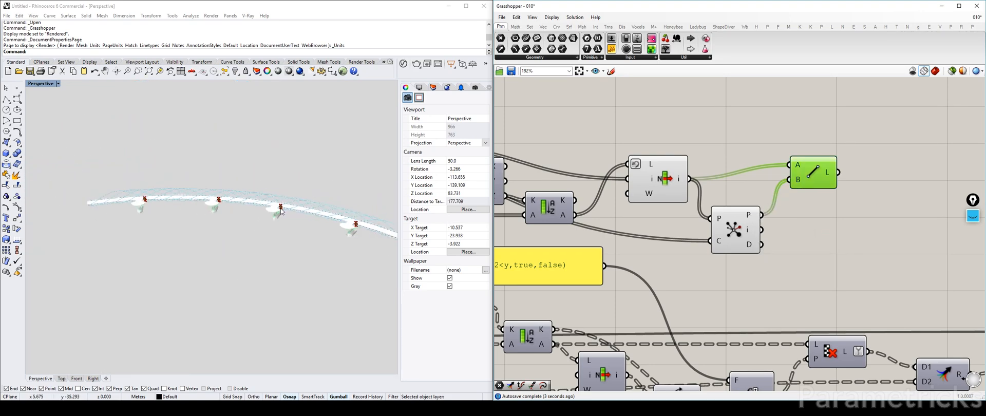
left_click_drag(635, 267, 786, 158)
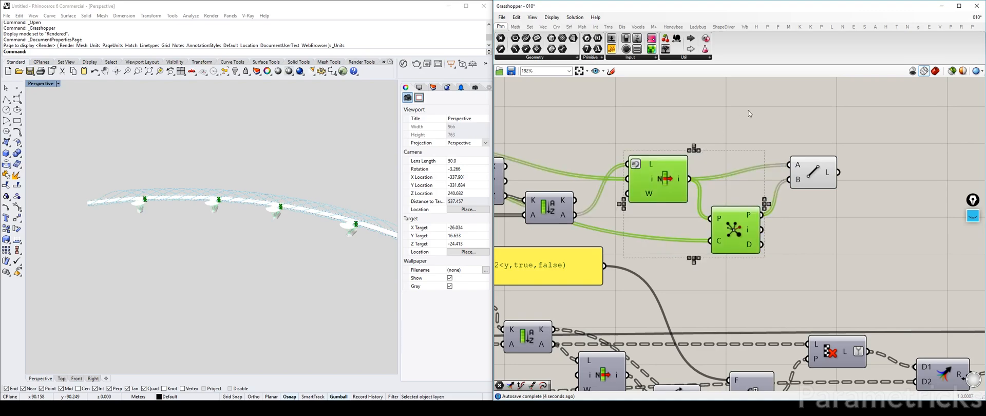
scroll(751, 109, "down", 4)
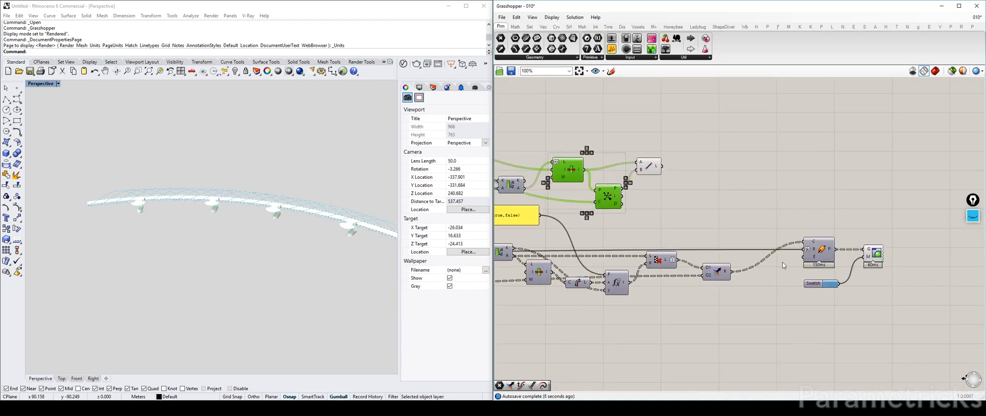
Move the Pipe, Swatch and preview components farther from the last Merge to free up canvas space
right_click_drag(782, 262, 711, 220)
left_click_drag(830, 161, 733, 268)
left_click_drag(743, 202, 823, 200)
Add a flattening Entwine component between the Line component and the Pipe
left_click(732, 136)
double_click(731, 137)
type("flatten")
key("Return")
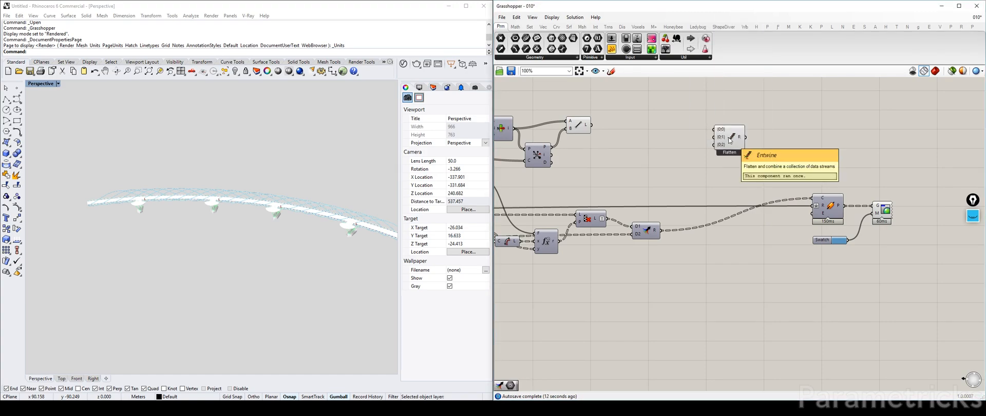
Move the last Merge component below the Entwine, next to the Pipe
right_click_drag(658, 186, 725, 178)
left_click(720, 220)
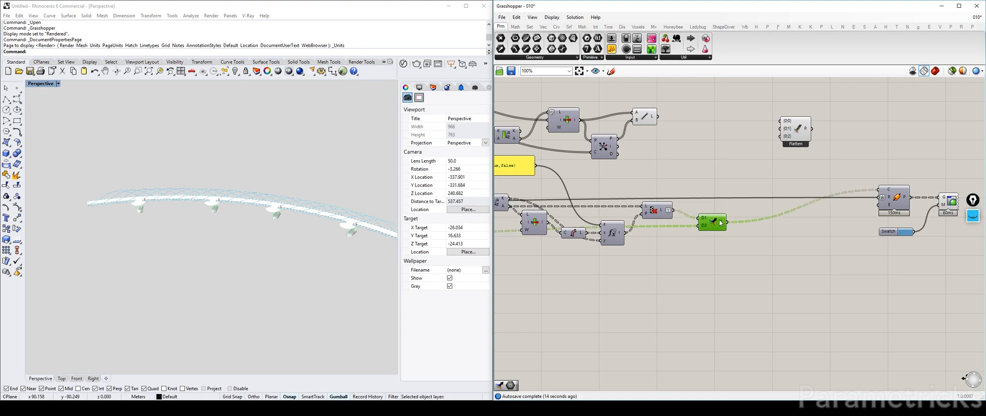
left_click_drag(711, 228, 826, 192)
scroll(826, 193, "up", 2)
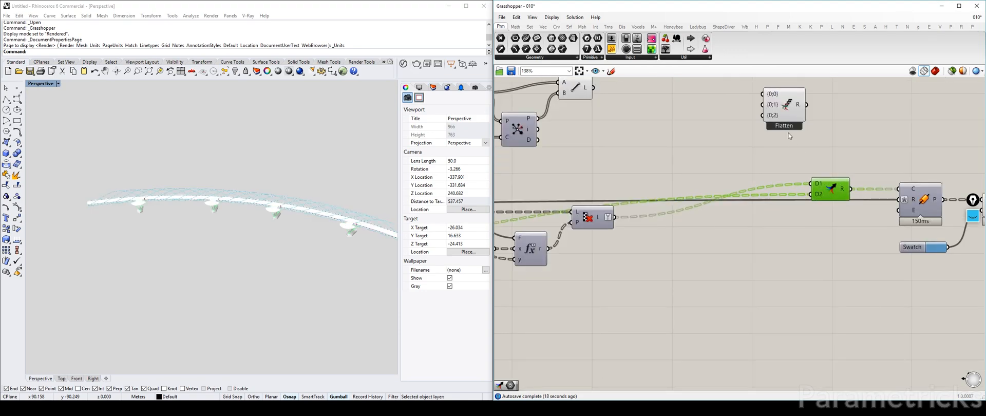
Delete the Entwine component and add a third data input, D3, to the Merge that feeds the Pipe
left_click(784, 106)
scroll(827, 176, "up", 5)
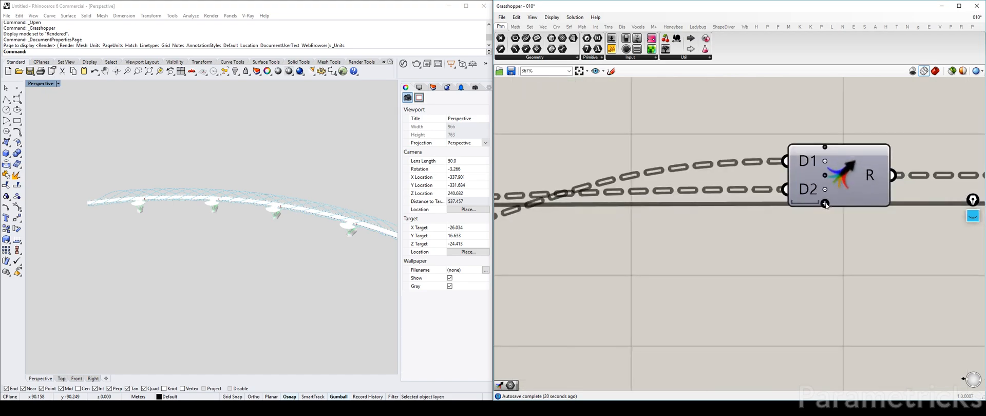
left_click(825, 204)
scroll(812, 168, "down", 6)
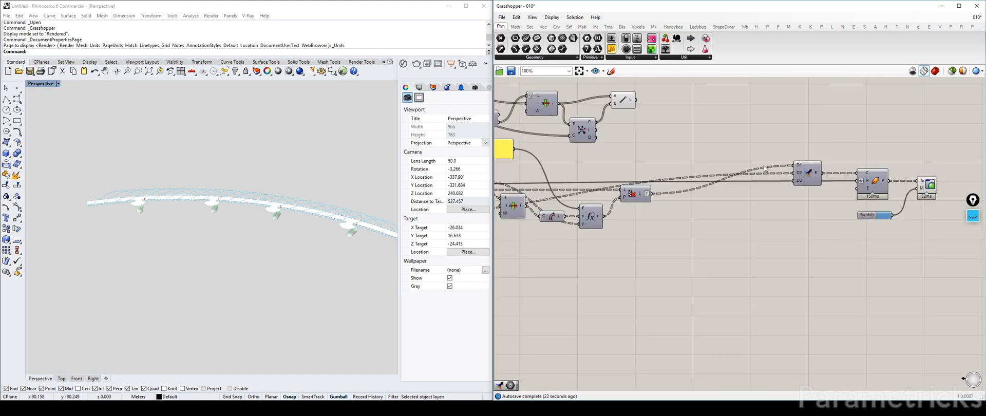
Move the Merge closer to the Line component and connect the Line output to its D3 input
left_click_drag(804, 169, 761, 192)
left_click_drag(636, 100, 753, 205)
left_click_drag(636, 101, 753, 207)
Examine the piped connection line between the cut helix end and the deck beam at the viewing platform
left_click(623, 99)
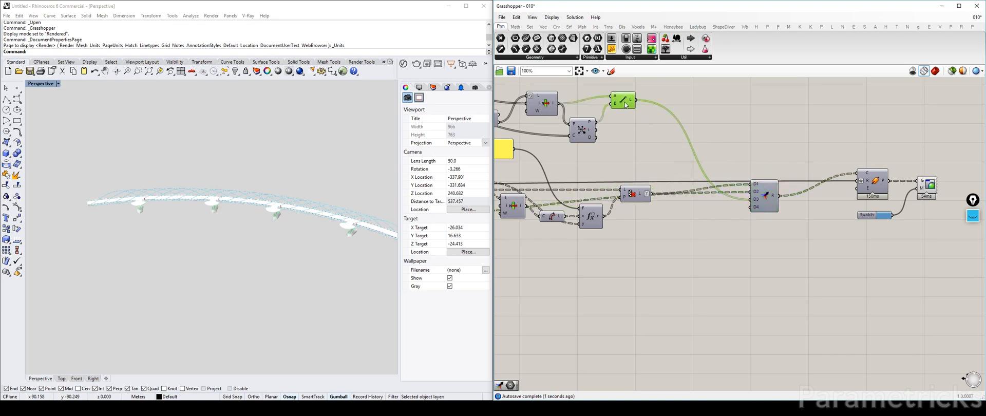
scroll(275, 192, "up", 5)
scroll(275, 192, "up", 15)
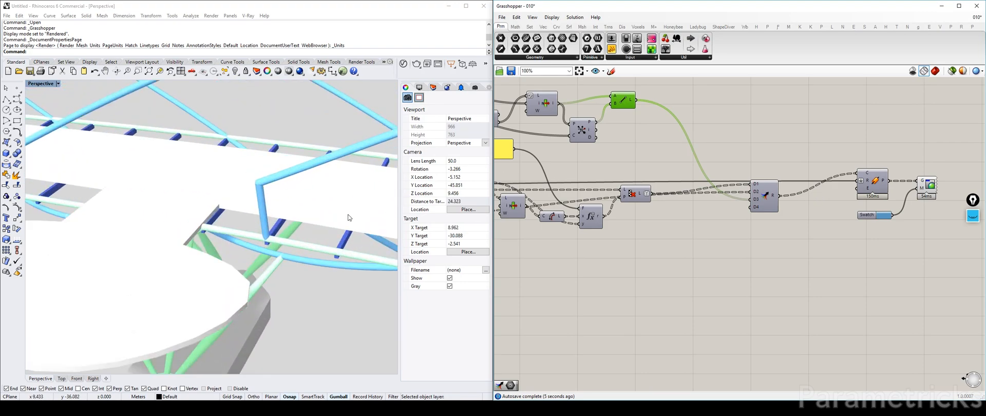
scroll(278, 211, "down", 8)
left_click(507, 185)
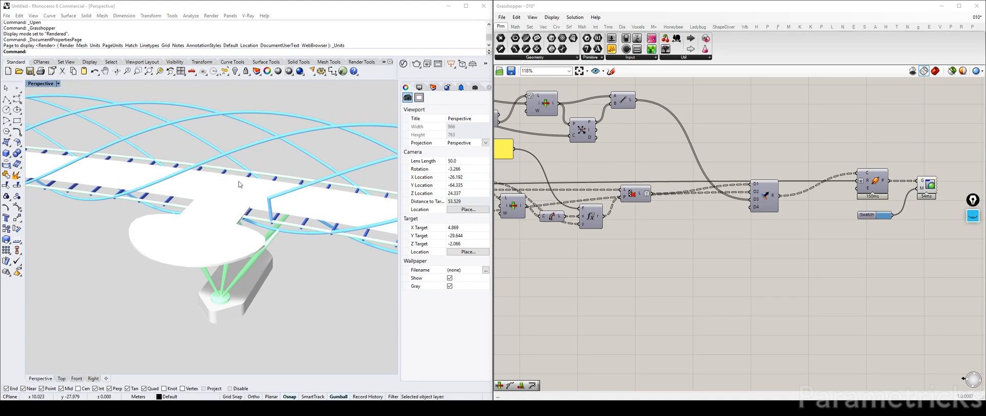
left_click(973, 216)
left_click_drag(268, 198, 213, 156)
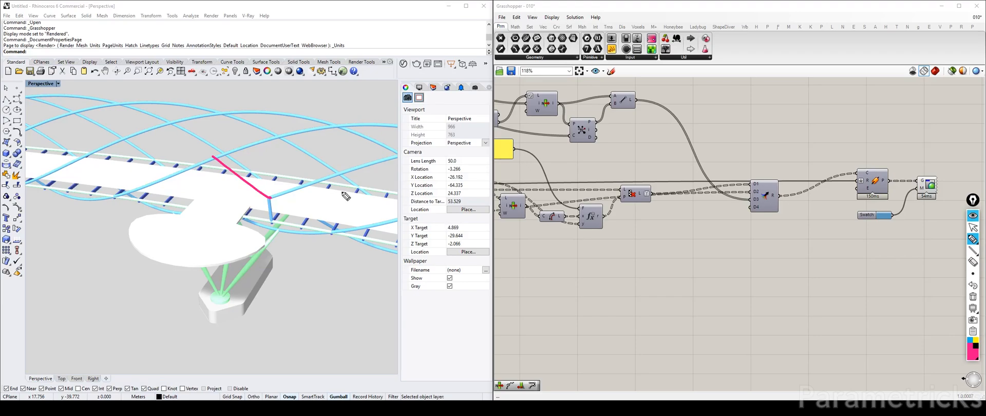
left_click(979, 300)
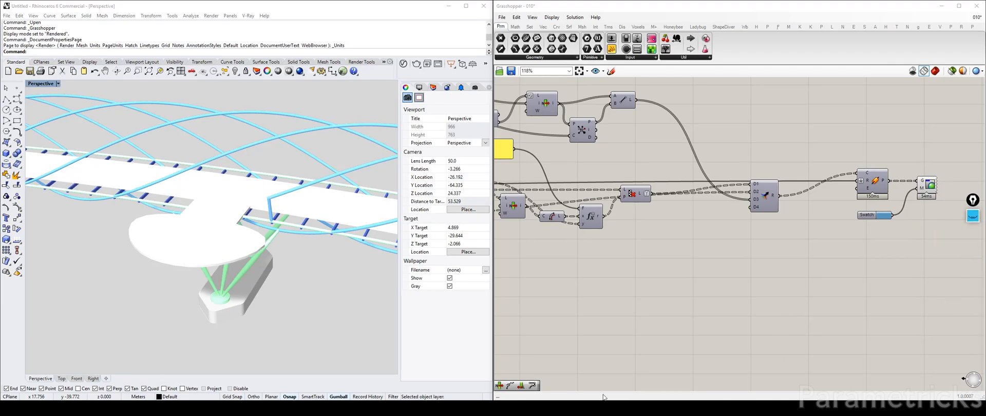
Switch to the bridge reference photo in IrfanView and compare it with the model's helix tubes around the viewing platform
key("alt+Tab")
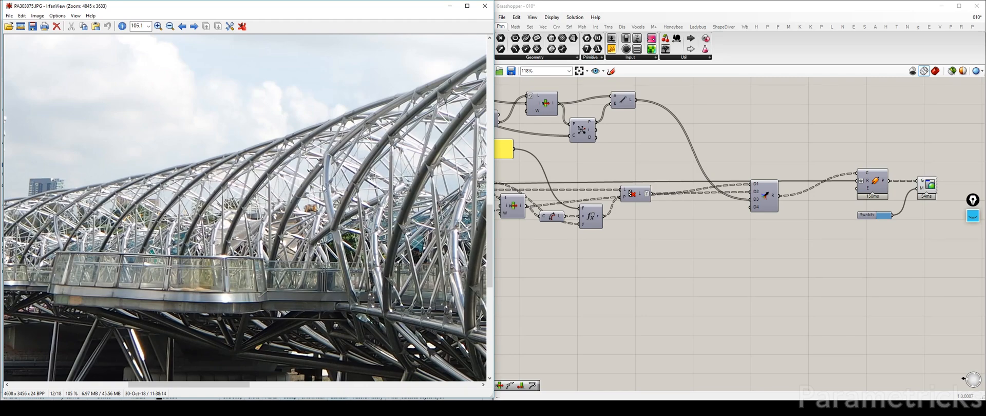
left_click(448, 7)
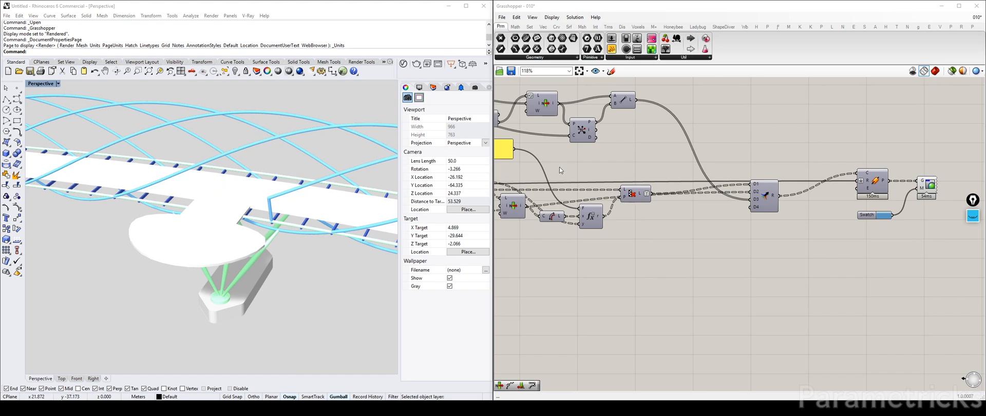
scroll(248, 168, "up", 3)
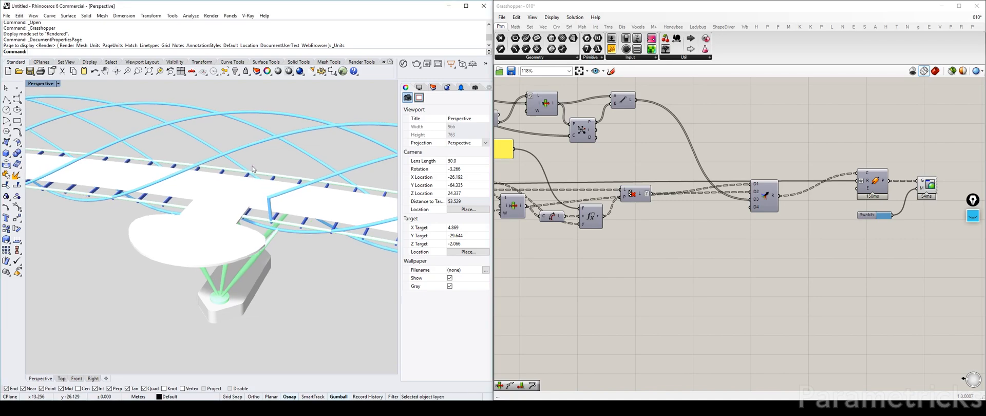
scroll(232, 154, "up", 1)
right_click_drag(232, 153, 223, 171)
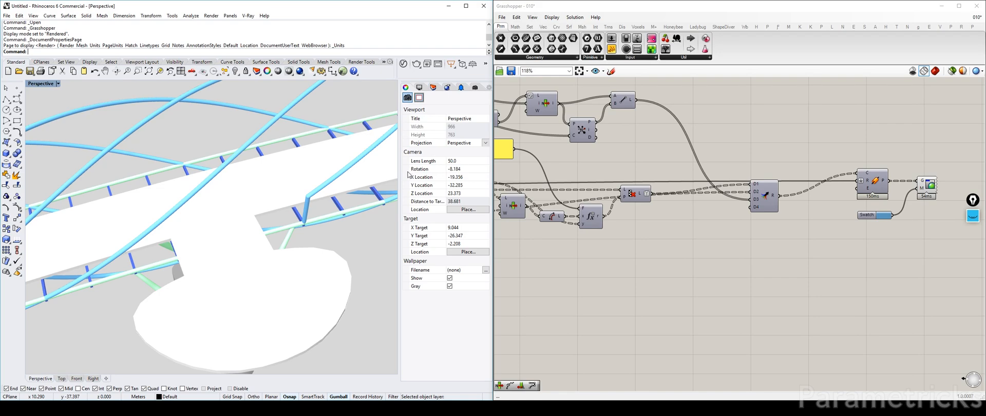
right_click_drag(212, 177, 177, 158)
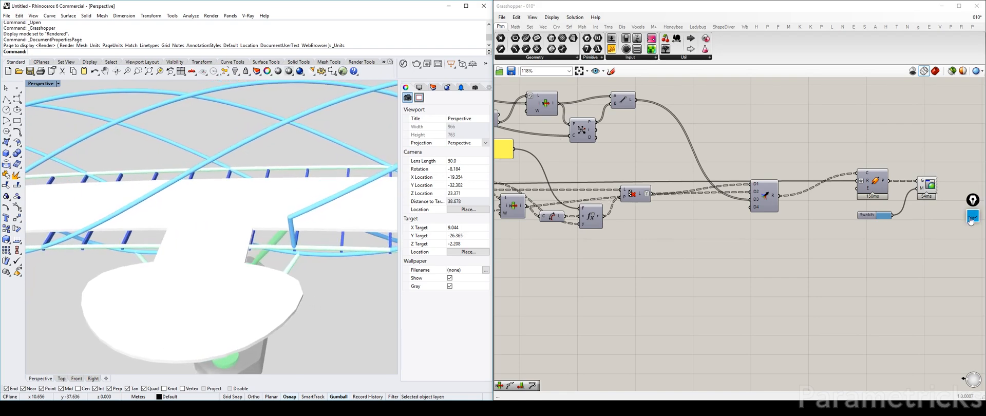
left_click(970, 218)
left_click(972, 239)
mouse_move(205, 244)
left_mouse_down()
mouse_move(195, 246)
mouse_move(200, 176)
left_mouse_up()
mouse_move(196, 163)
left_mouse_down()
mouse_move(183, 178)
mouse_move(206, 179)
mouse_move(198, 165)
left_mouse_up()
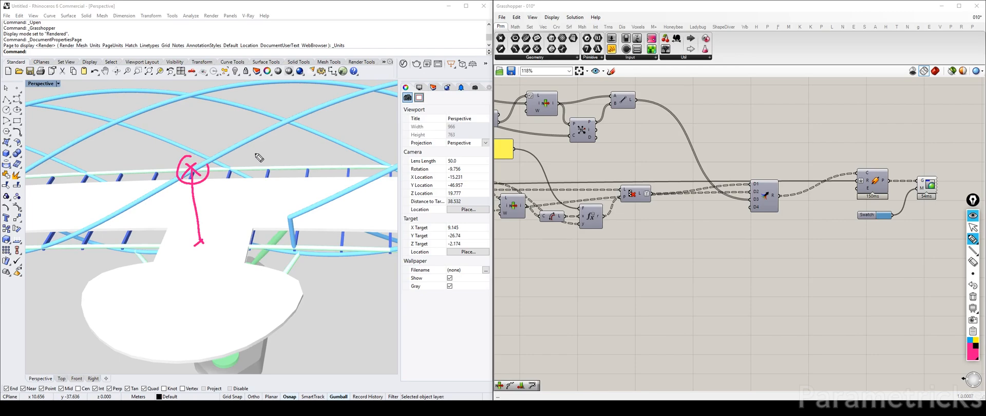
left_click(973, 297)
left_click(975, 228)
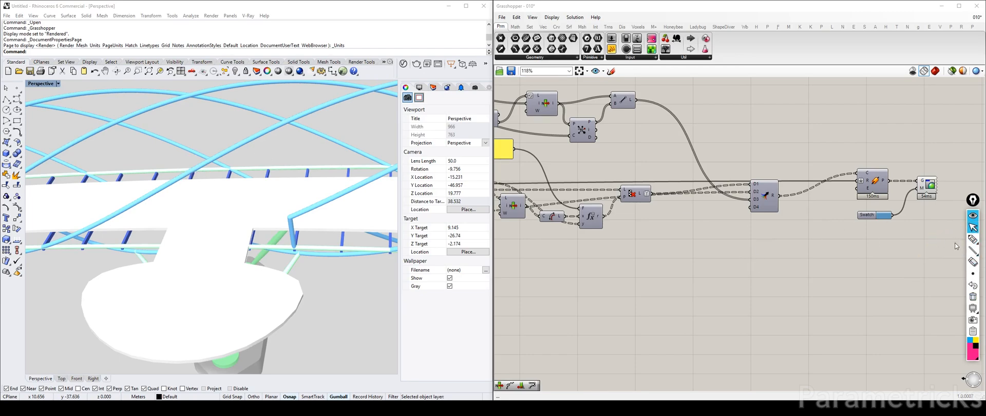
left_click(974, 217)
Preview the OUTER HELIX POINTS parameter and examine its points along the helix tubes near the viewing platform
right_click(850, 241)
scroll(781, 244, "down", 5)
mouse_move(668, 244)
right_mouse_down()
mouse_move(677, 245)
mouse_move(683, 195)
right_mouse_up()
scroll(650, 178, "up", 5)
left_click(646, 157)
scroll(361, 177, "up", 3)
right_click_drag(361, 177, 366, 172)
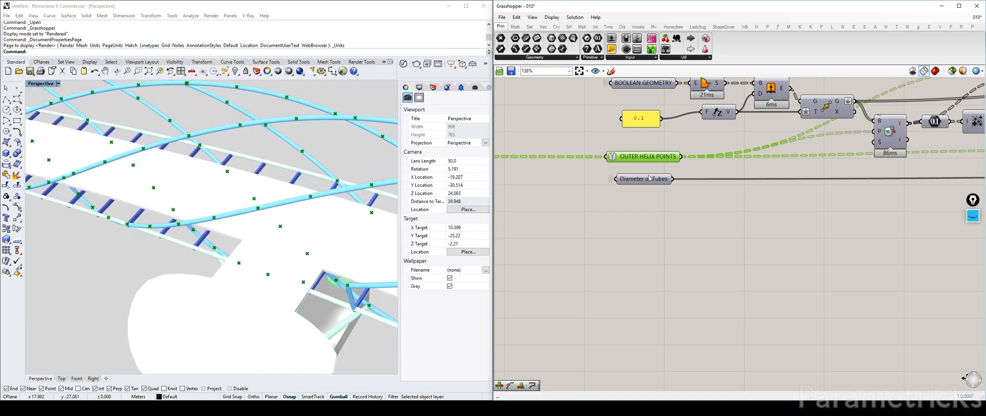
scroll(651, 216, "down", 3)
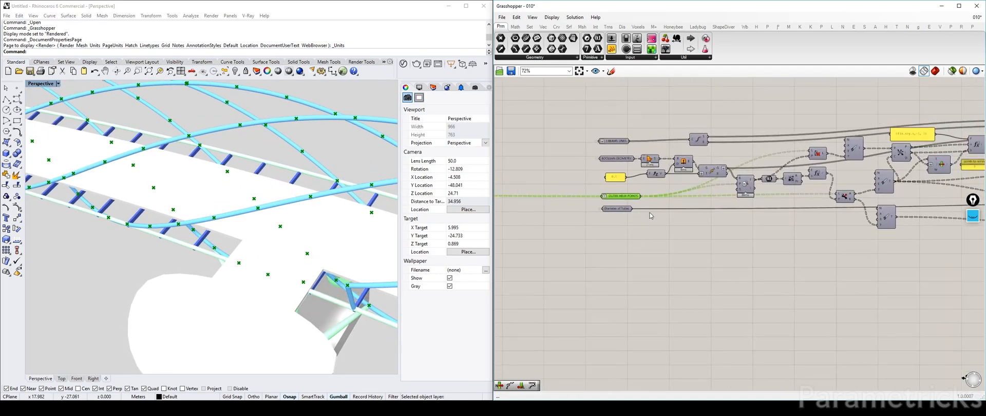
left_click(644, 217)
right_click_drag(288, 204, 265, 206)
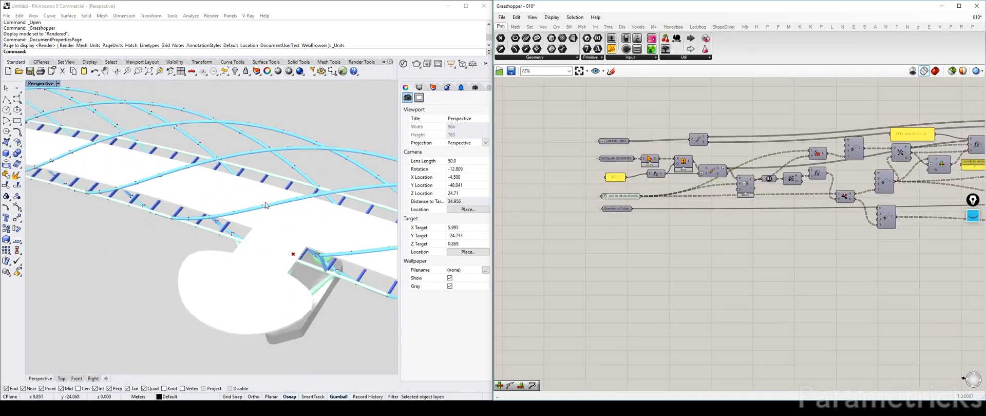
scroll(266, 202, "down", 6)
scroll(252, 203, "up", 10)
scroll(248, 205, "down", 2)
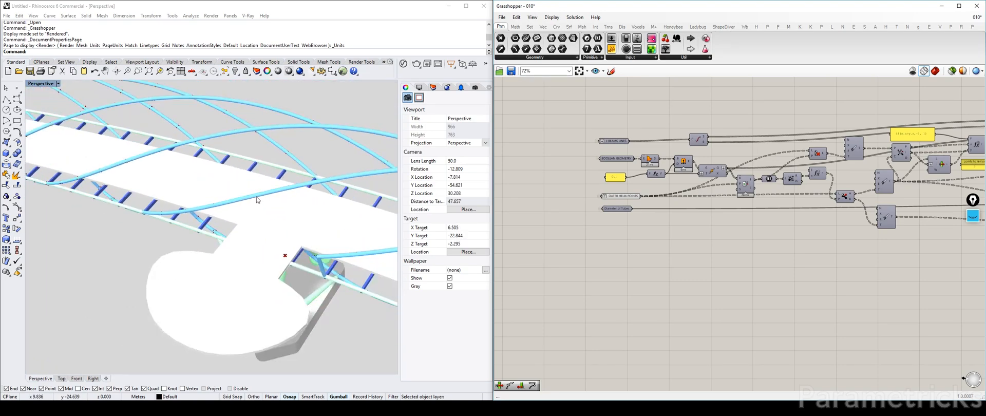
right_click_drag(257, 196, 265, 197)
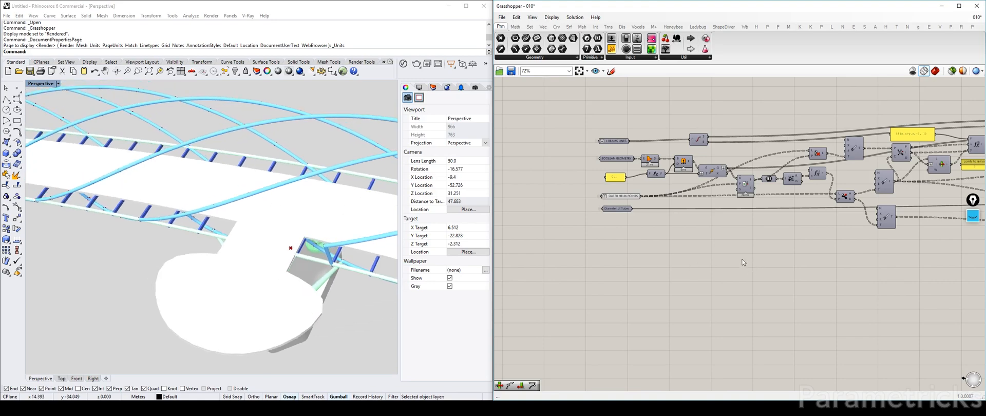
Move the Diameter of Tubes parameter slightly down and add an empty Point parameter below it
scroll(657, 209, "up", 3)
left_click_drag(594, 210, 595, 220)
left_click(596, 187)
left_click(655, 239)
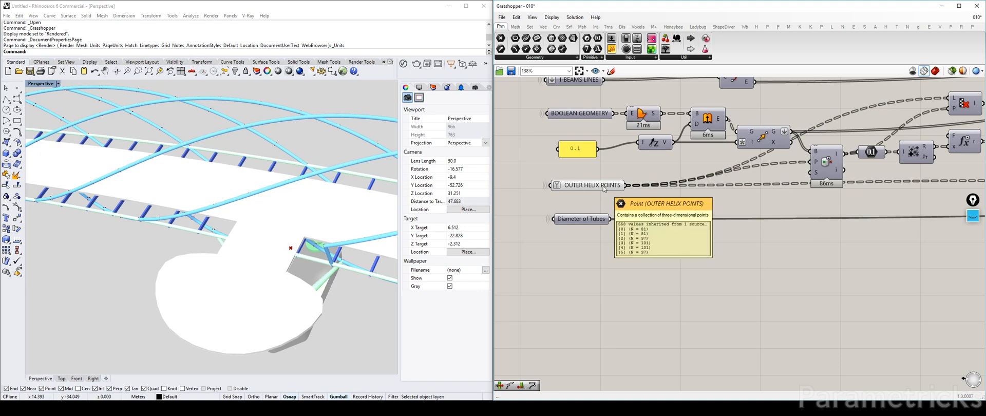
double_click(646, 263)
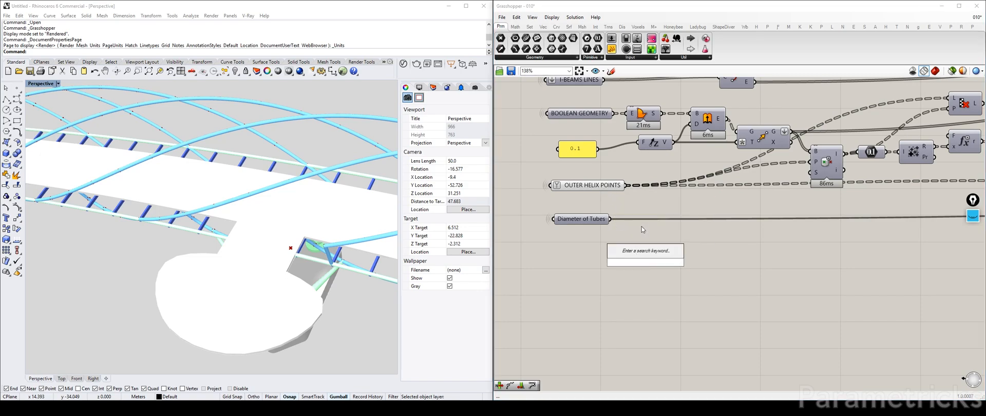
type("point")
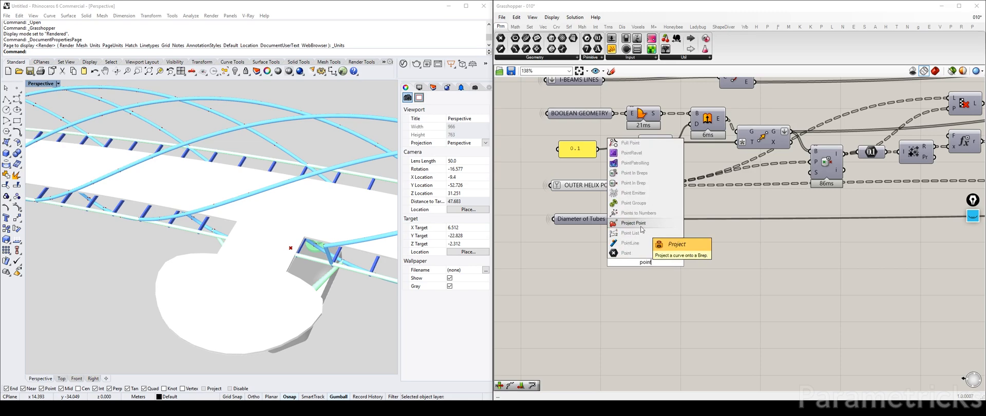
left_click(634, 253)
Connect OUTER HELIX POINTS to the new Point parameter and name it OUTER HELIX POINTS as well
left_click_drag(626, 186, 632, 262)
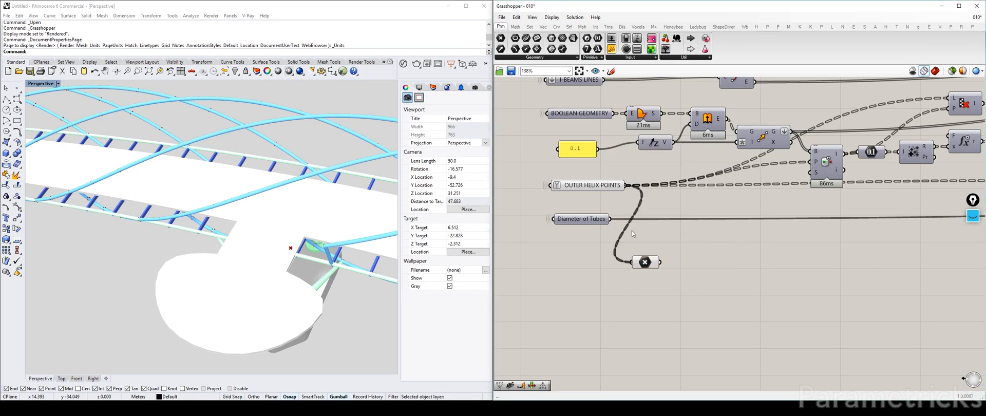
left_click_drag(625, 185, 634, 263)
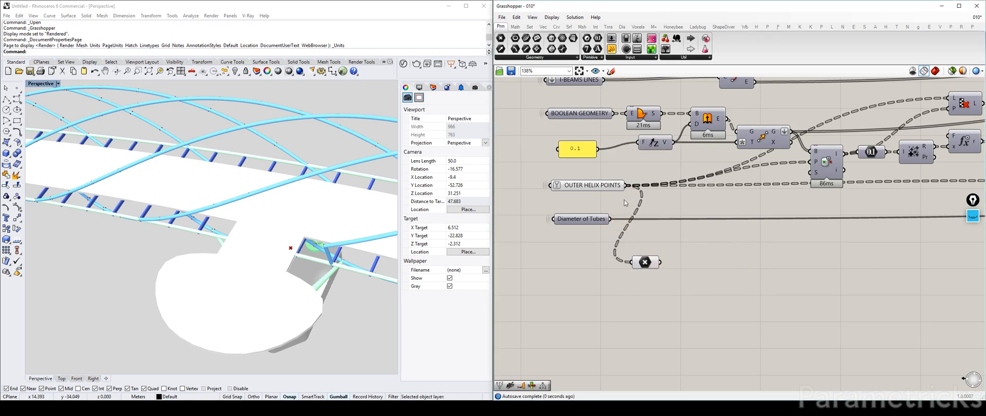
right_click(650, 263)
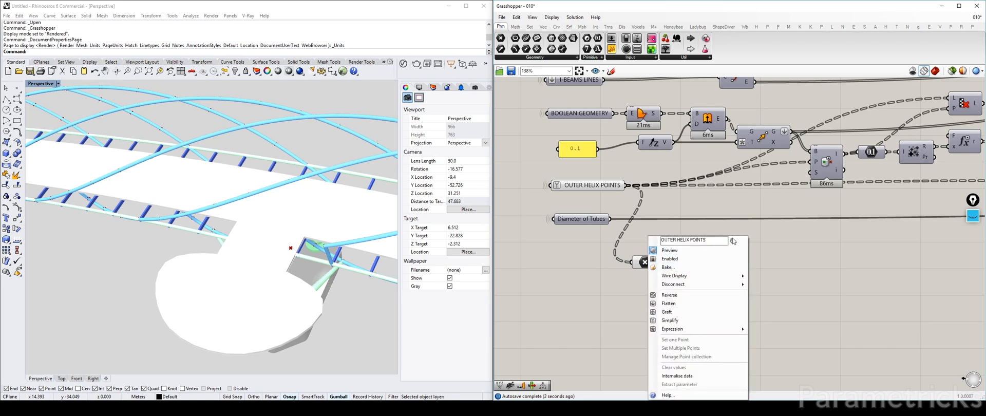
key("Return")
Move the copied OUTER HELIX POINTS parameter along the definition to the free space below the Closest Point component
left_click(603, 186)
scroll(676, 277, "down", 3)
left_click_drag(664, 267, 822, 109)
right_click_drag(836, 122, 593, 170)
left_click_drag(583, 158, 916, 156)
right_click_drag(916, 157, 718, 164)
scroll(718, 164, "down", 3)
right_click_drag(718, 164, 648, 164)
left_click_drag(648, 164, 696, 239)
scroll(709, 232, "up", 5)
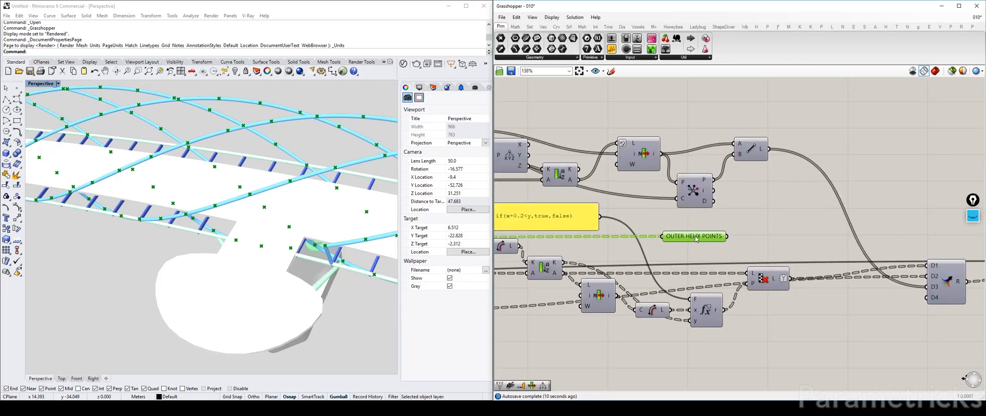
Hide the preview of the relocated OUTER HELIX POINTS parameter
left_click(590, 218)
right_click_drag(783, 182, 711, 186)
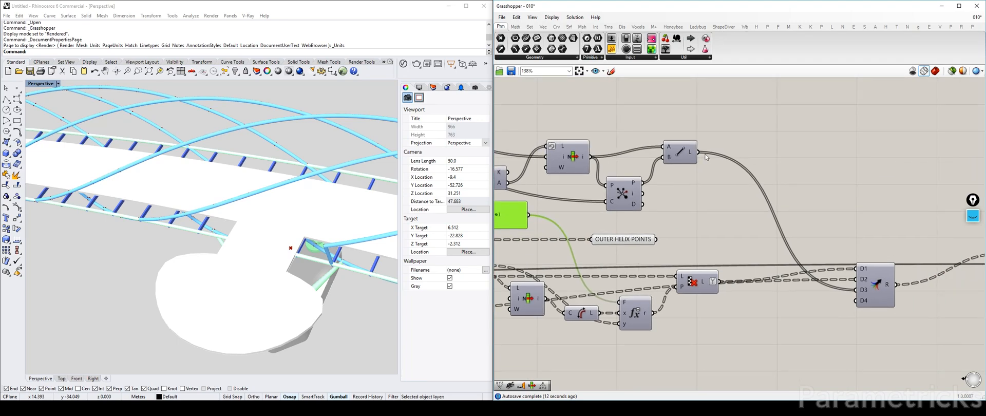
right_click_drag(270, 220, 286, 196)
right_click_drag(359, 208, 334, 210)
right_click_drag(582, 204, 691, 195)
left_click(721, 232)
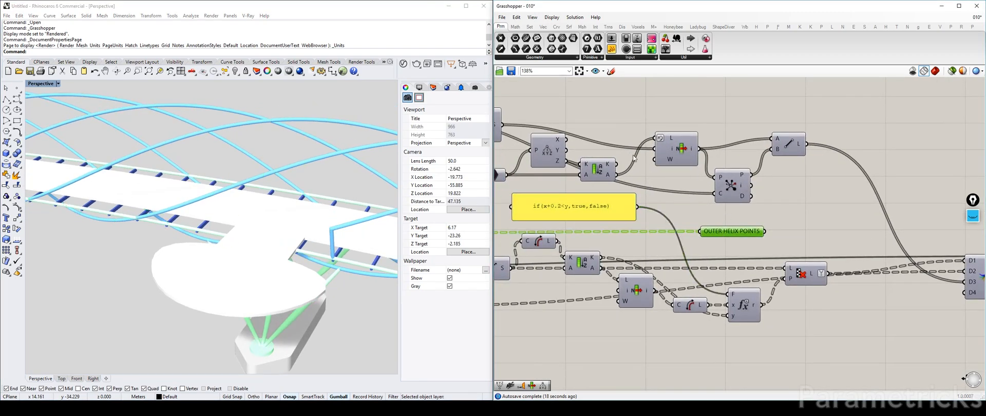
Turn on the preview of the List Item component that feeds the Line's A input
right_click_drag(575, 154, 749, 163)
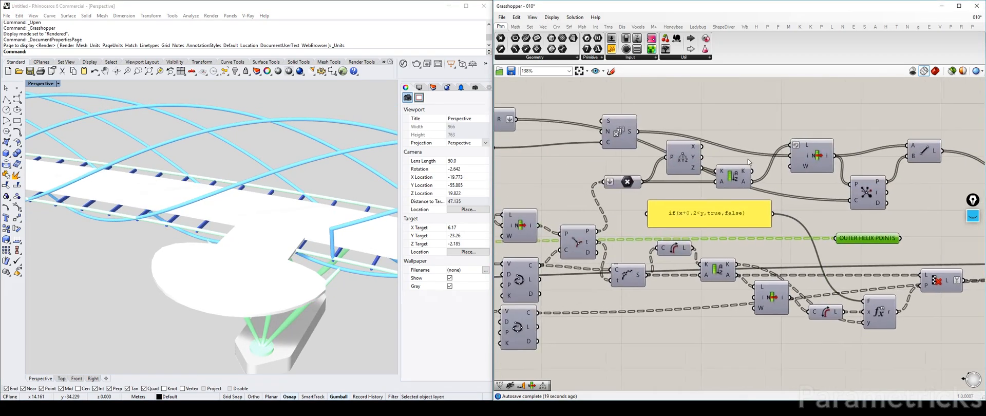
left_click(821, 159)
right_click_drag(903, 145, 716, 153)
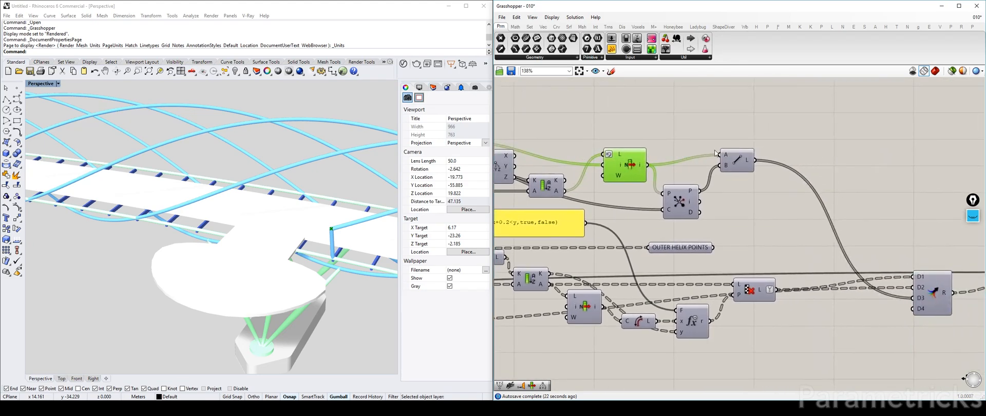
left_click(678, 137)
right_click_drag(641, 187, 718, 182)
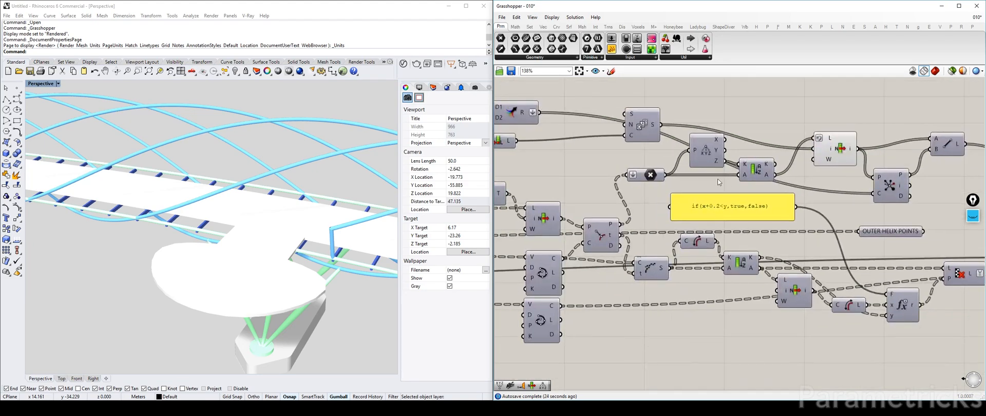
Turn on the preview of the Curve Closest Point component and select the List Item to compare their points
left_click(606, 233)
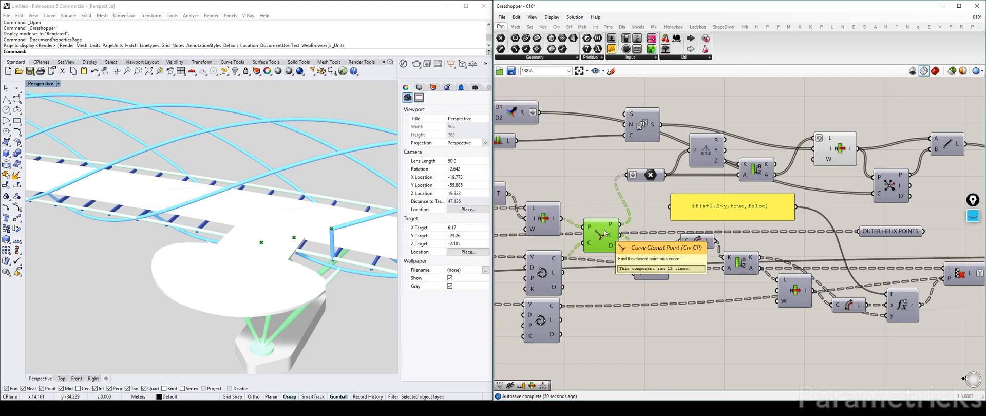
left_click(841, 147)
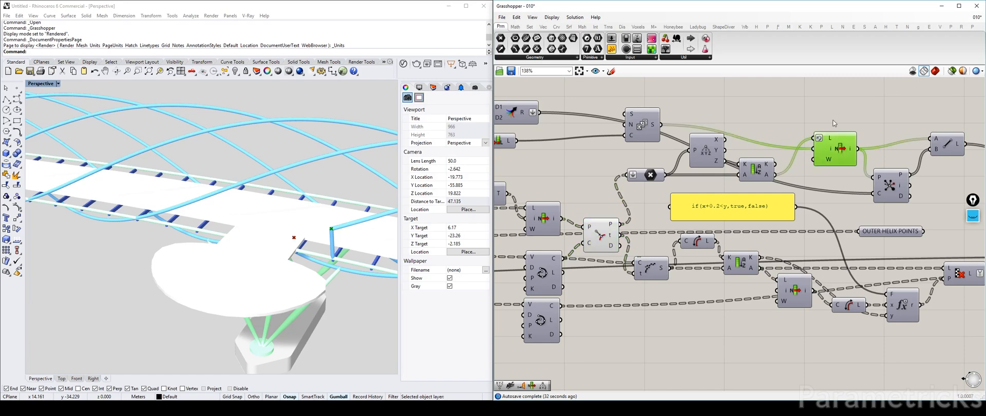
right_click_drag(765, 136, 572, 132)
scroll(755, 129, "down", 4)
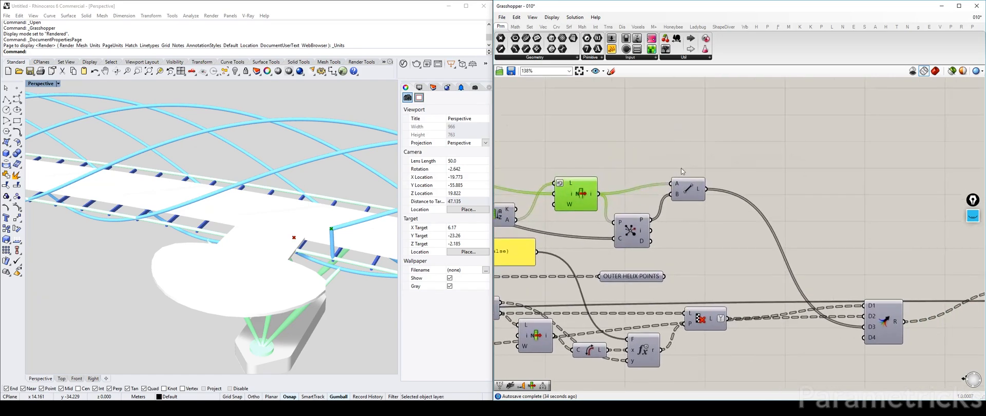
right_click_drag(737, 177, 739, 215)
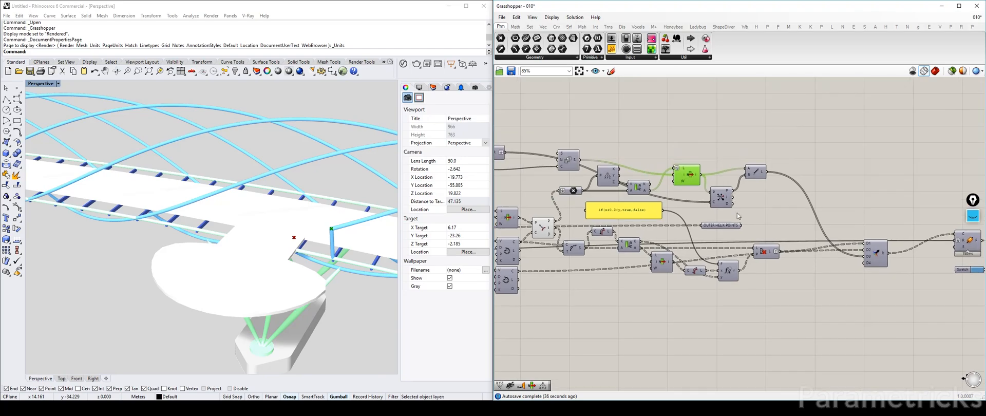
Move the OUTER HELIX POINTS parameter above the definition and spread the components feeding the Deconstruct component further apart
right_click_drag(501, 166, 670, 169)
left_click_drag(648, 175, 655, 185)
left_click_drag(660, 155, 645, 169)
left_click_drag(733, 166, 697, 177)
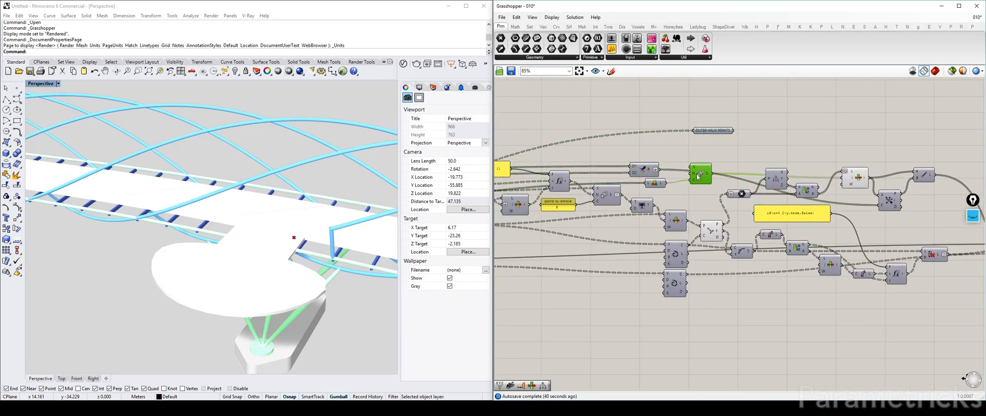
Duplicate the List Item that feeds the Line into the free space above it and turn off Reverse on the copy's L input
scroll(800, 180, "up", 3)
right_click_drag(727, 198, 588, 211)
right_click_drag(753, 189, 749, 224)
left_click_drag(749, 224, 740, 163, "alt")
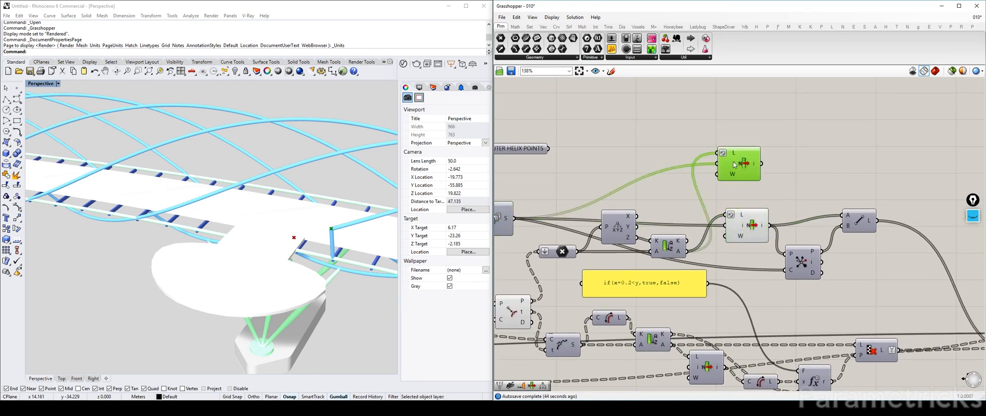
right_click(733, 153)
left_click(761, 202)
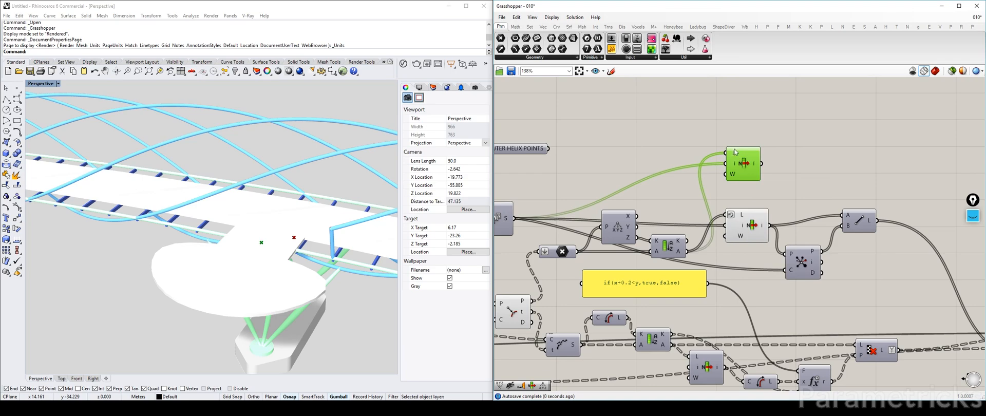
Compare the points picked by the original and duplicated List Items with those of the Curve Closest Point component
left_click(749, 224)
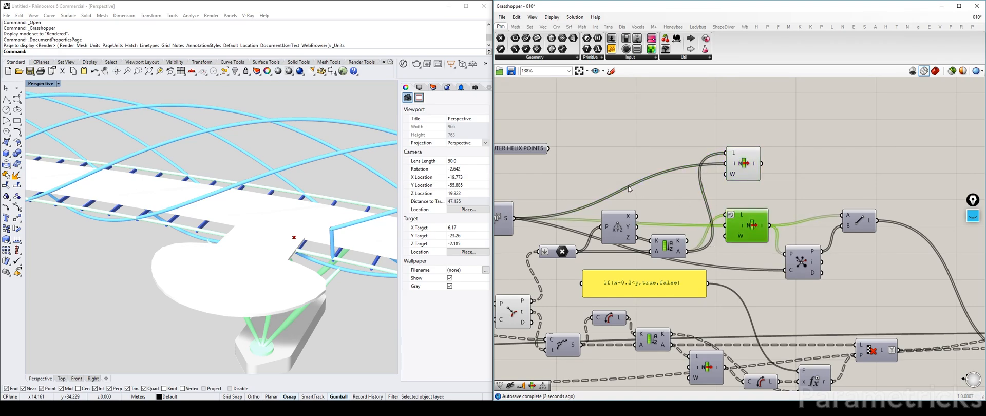
left_click(737, 163)
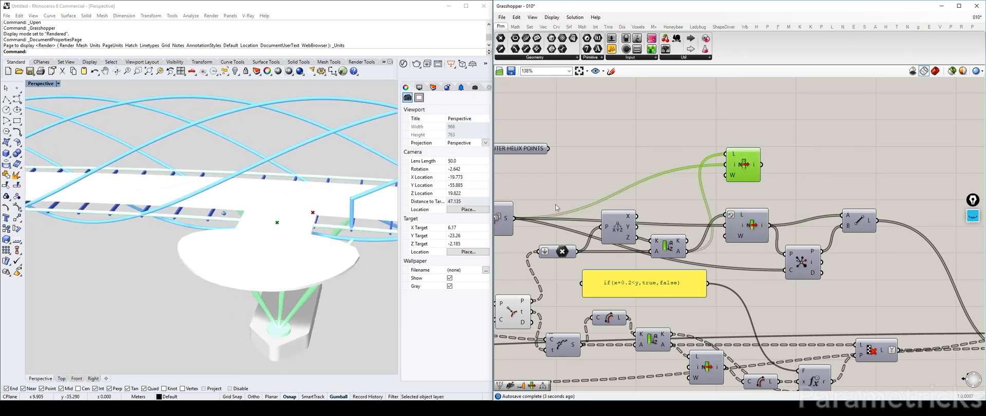
right_click_drag(535, 307, 641, 296)
left_click(624, 298)
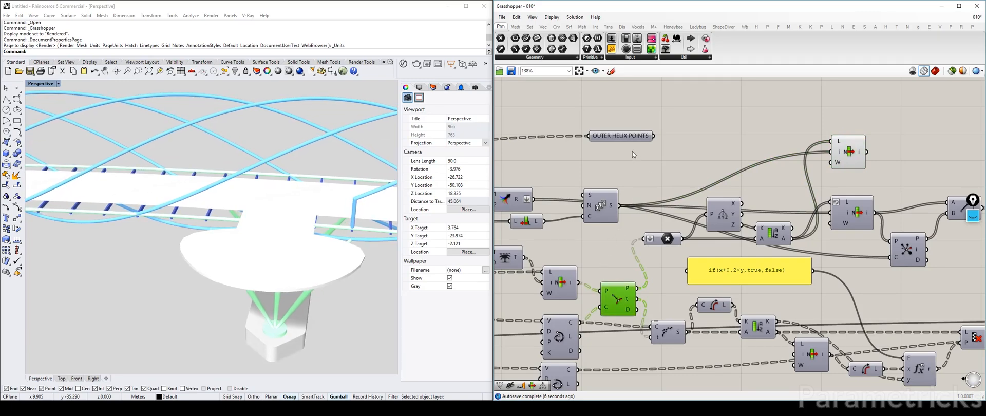
left_click(857, 152)
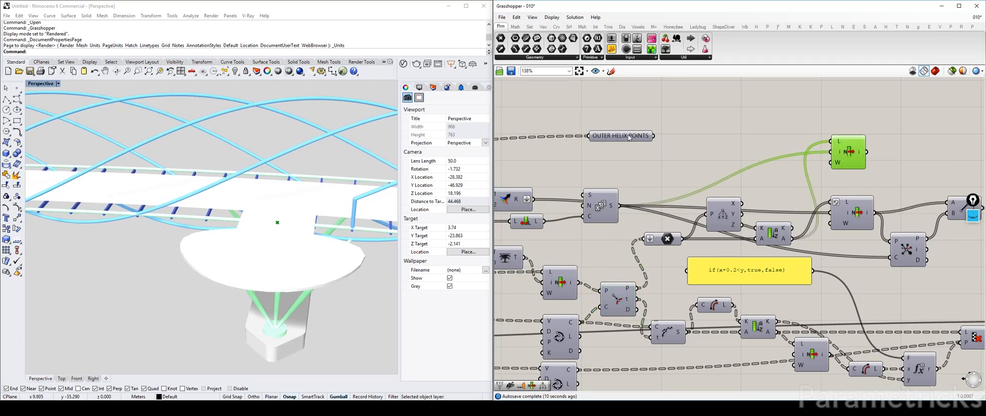
Lower the duplicated List Item slightly and place the OUTER HELIX POINTS parameter directly above it
right_click_drag(847, 154, 654, 171)
left_click_drag(654, 171, 654, 188)
right_click_drag(654, 188, 815, 179)
left_click_drag(598, 147, 822, 151)
left_click(864, 144)
left_click(828, 148)
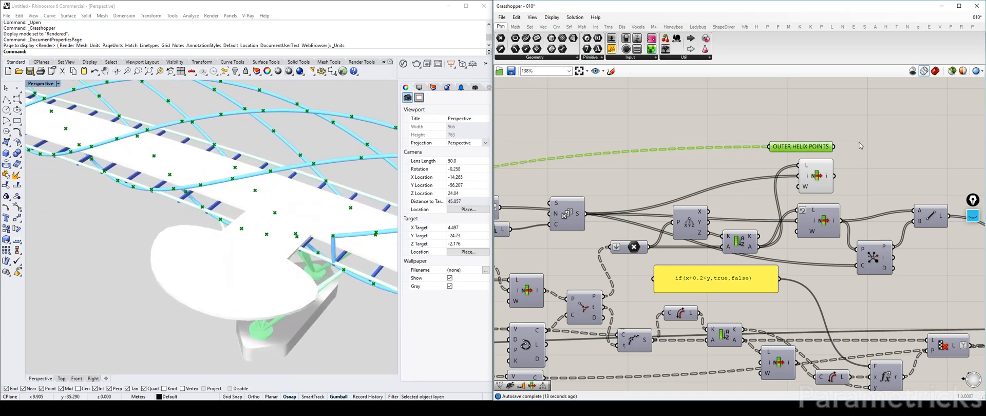
Add a Line SDL component and connect the duplicated List Item's output to its S input
left_click(819, 171)
right_click_drag(897, 155, 774, 165)
double_click(774, 165)
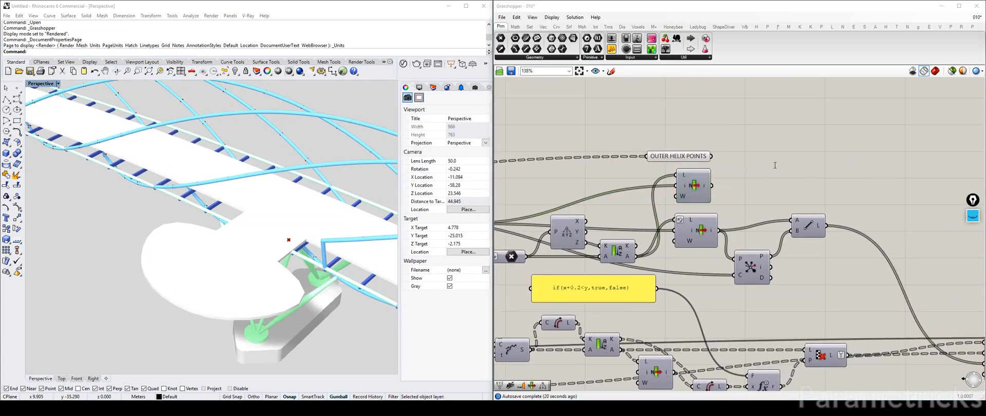
type("sdl")
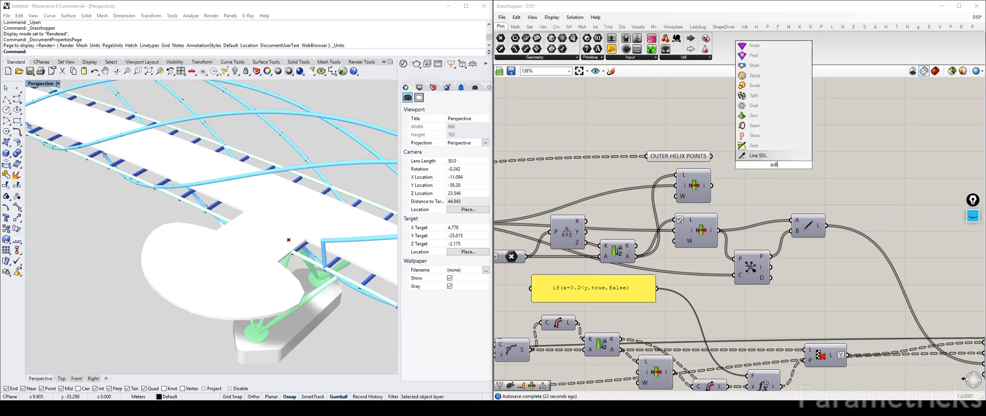
key("Return")
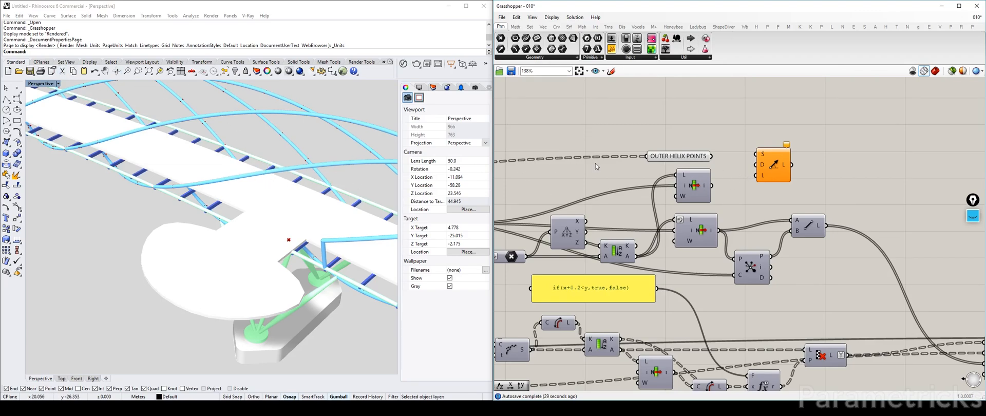
left_click_drag(704, 191, 783, 168)
Add a Unit Z component below the raised List Item and connect its vector to the Line SDL's D input
double_click(753, 121)
type("unit z")
key("Return")
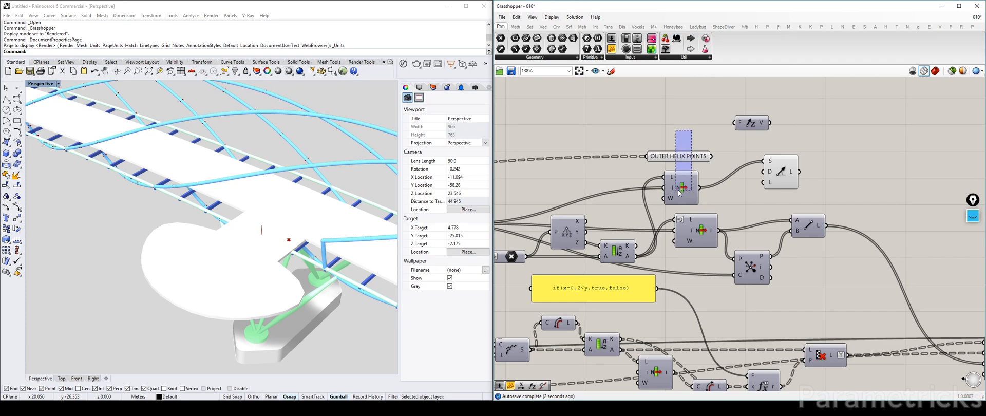
left_click_drag(684, 186, 685, 158)
left_click_drag(739, 128, 764, 172)
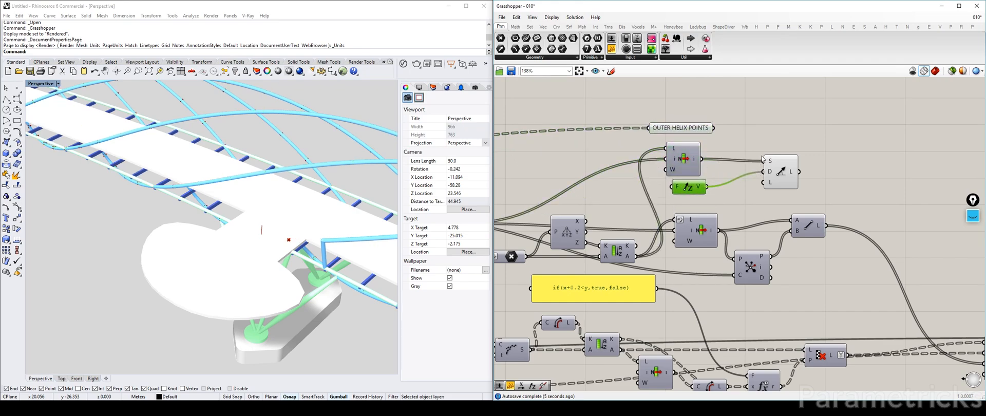
Check the vertical SDL line on the model and space the Line SDL and Unit Z components away from the List Item
left_click(783, 176)
right_click_drag(262, 241, 261, 225)
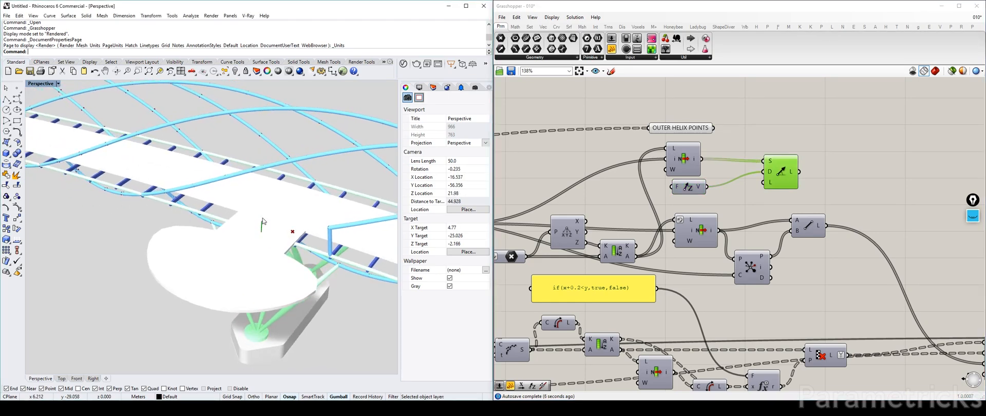
right_click_drag(789, 174, 700, 183)
left_click_drag(700, 183, 762, 187)
left_click_drag(615, 200, 682, 191)
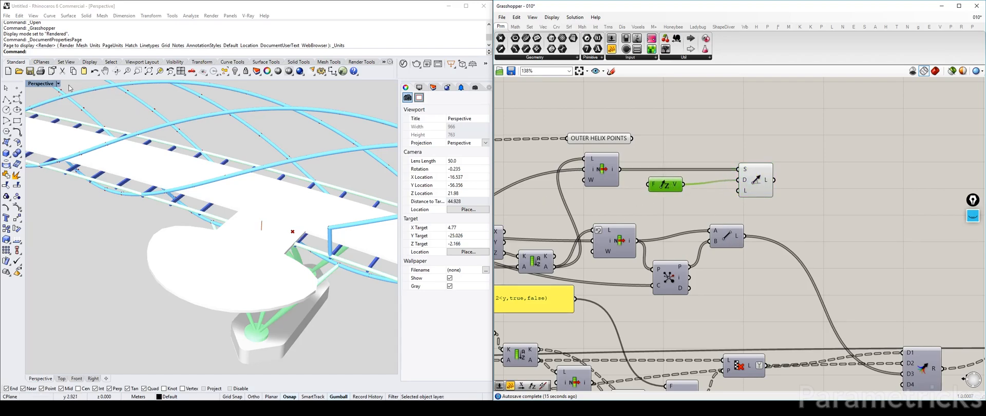
Show all four viewports and zoom the Perspective and Front views to the Line SDL geometry
double_click(41, 84)
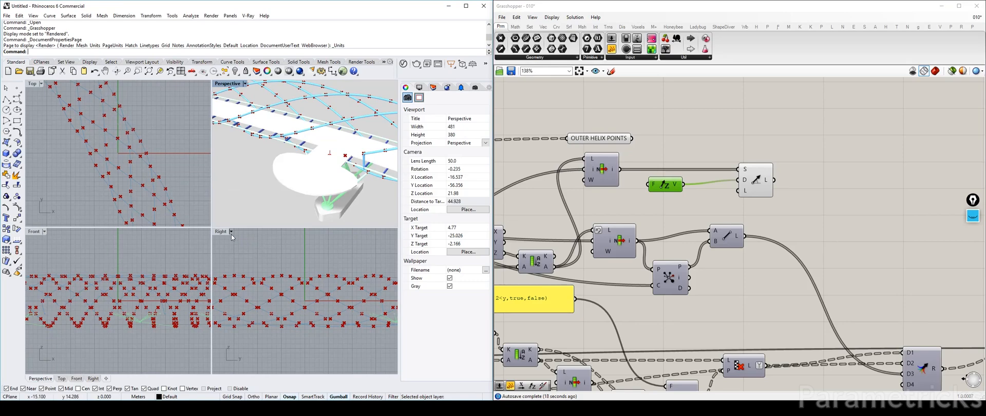
left_click(753, 182)
middle_click(754, 182)
left_click(777, 194)
left_click(177, 289)
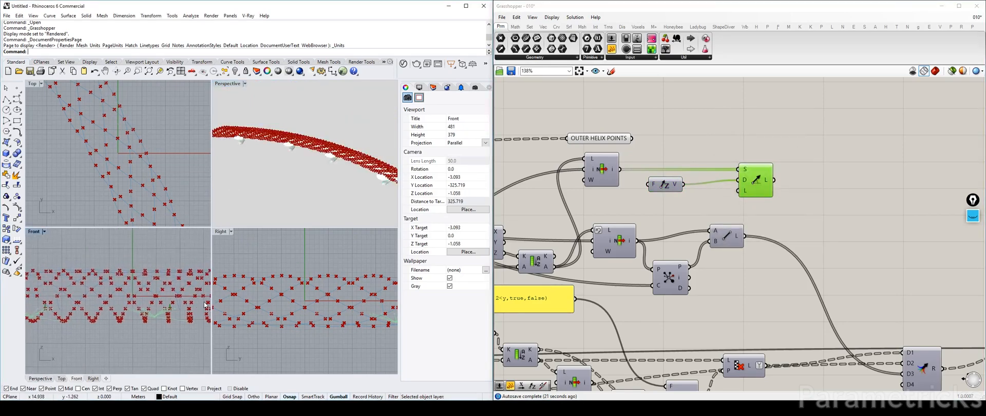
middle_click(759, 173)
left_click(782, 192)
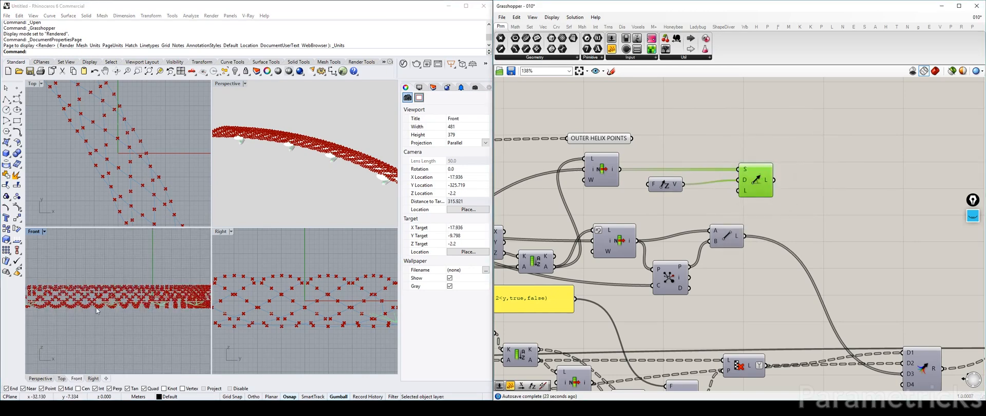
Set the Front viewport to Rendered display and maximize it, framed on the short vertical line at the deck
left_click(44, 233)
left_click(68, 165)
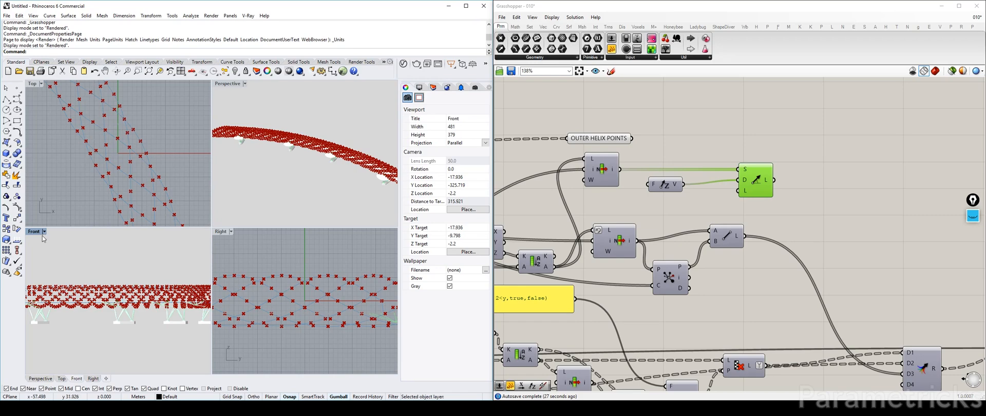
left_click(607, 140)
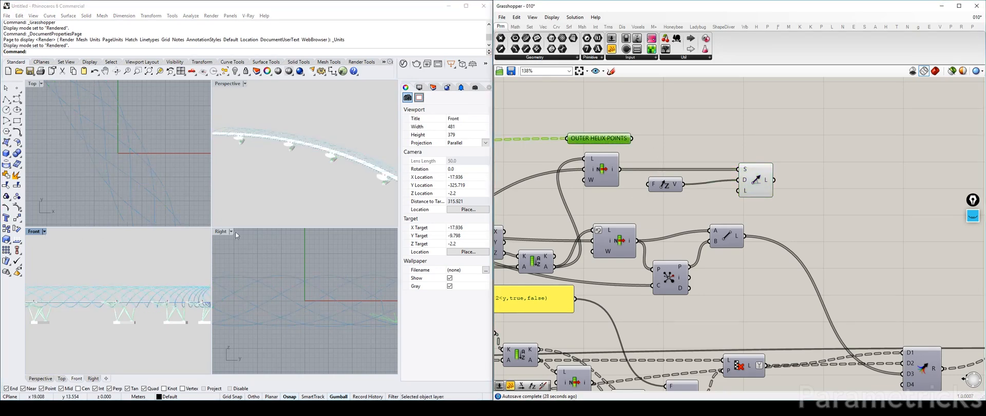
double_click(56, 232)
scroll(219, 226, "up", 10)
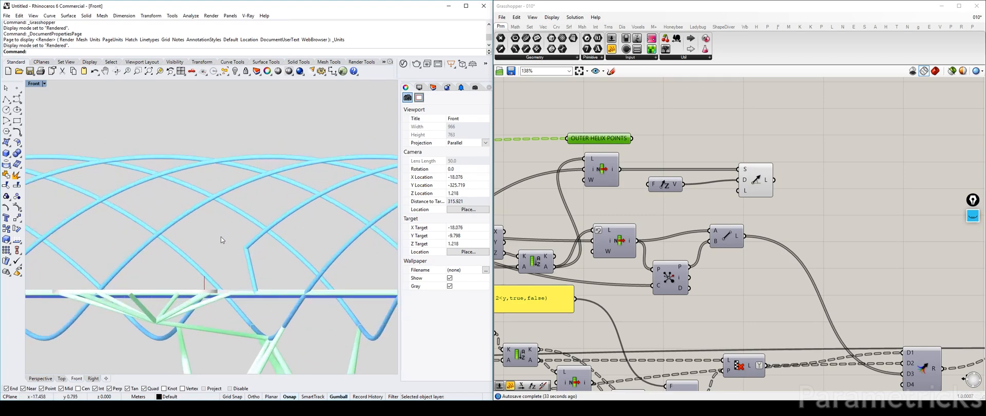
right_click_drag(219, 247, 225, 268)
Check the OUTER HELIX POINTS positions in the Front view by toggling the parameter's preview
left_click(604, 140)
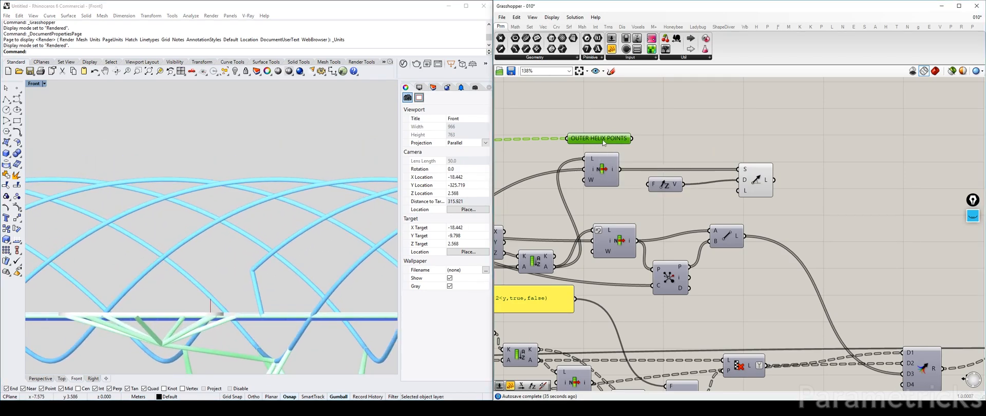
key("ctrl+q")
key("ctrl+q")
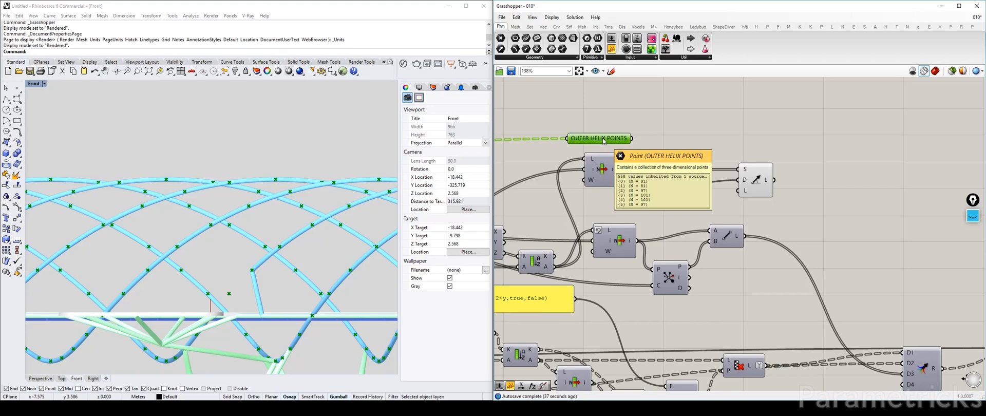
left_click(973, 215)
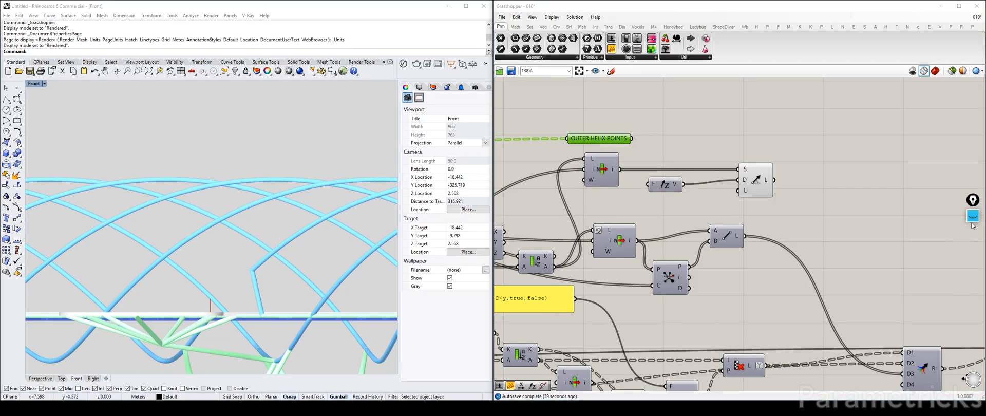
left_click(973, 240)
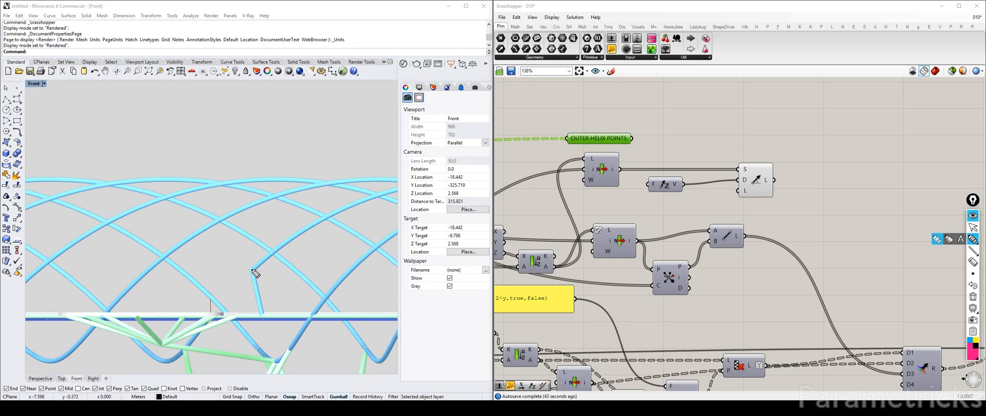
mouse_move(252, 271)
left_mouse_down()
mouse_move(250, 313)
mouse_move(251, 274)
mouse_move(260, 298)
left_mouse_up()
mouse_move(251, 270)
left_mouse_down()
mouse_move(250, 217)
mouse_move(259, 215)
left_mouse_up()
left_click_drag(147, 218, 373, 217)
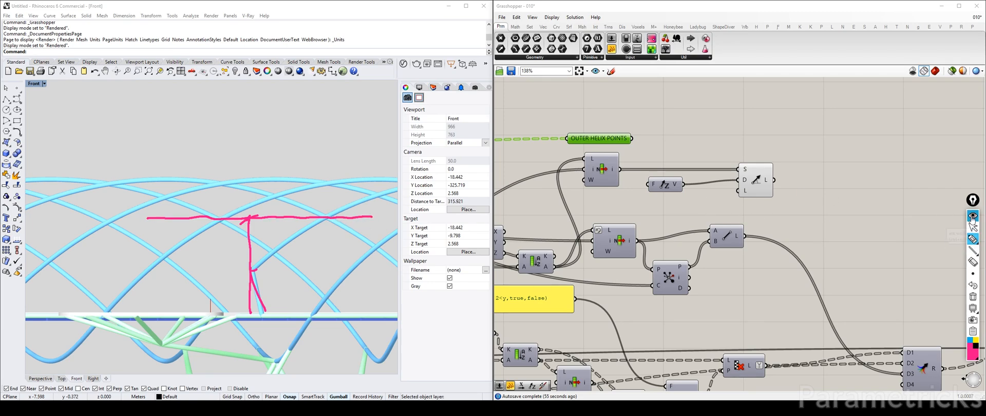
left_click(973, 296)
left_click(973, 217)
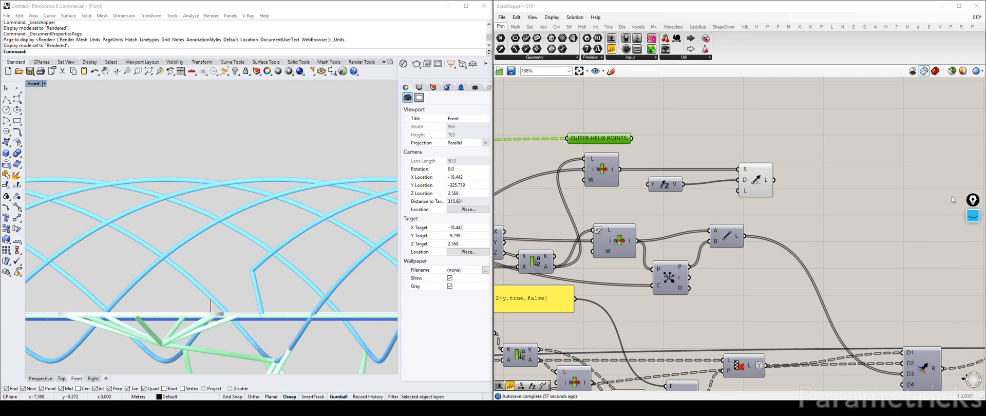
Return to a maximized Perspective viewport framed on the round platform and its support
double_click(30, 85)
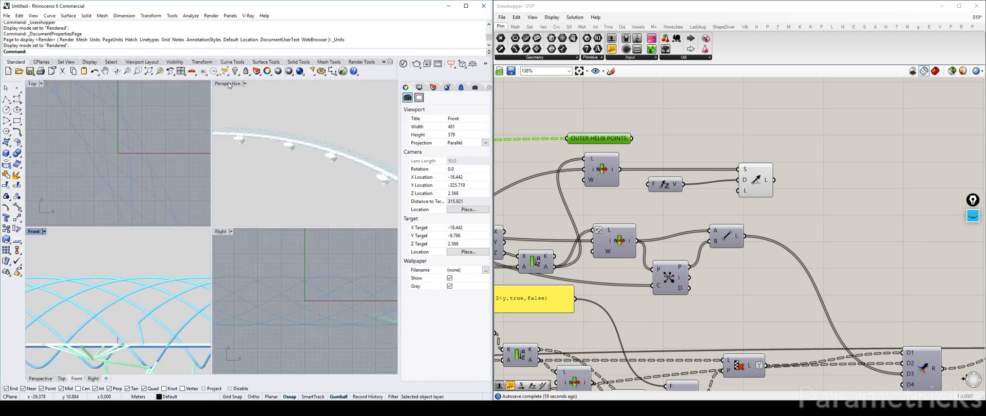
double_click(224, 83)
scroll(254, 189, "up", 10)
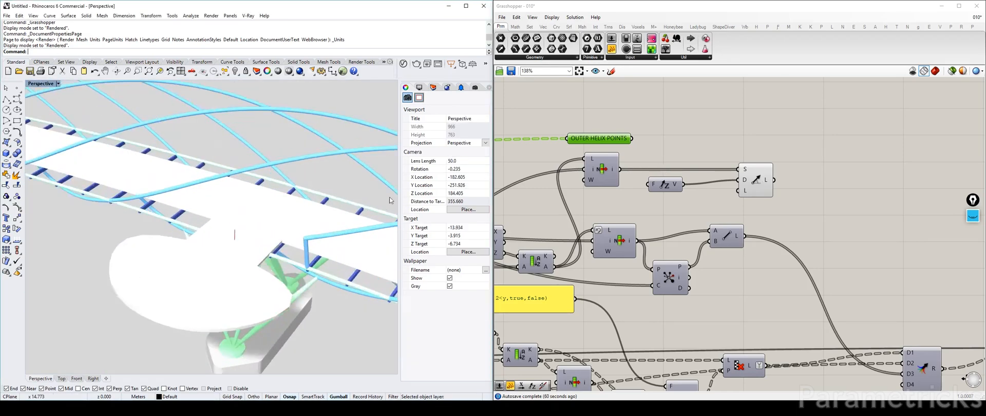
scroll(254, 186, "down", 3)
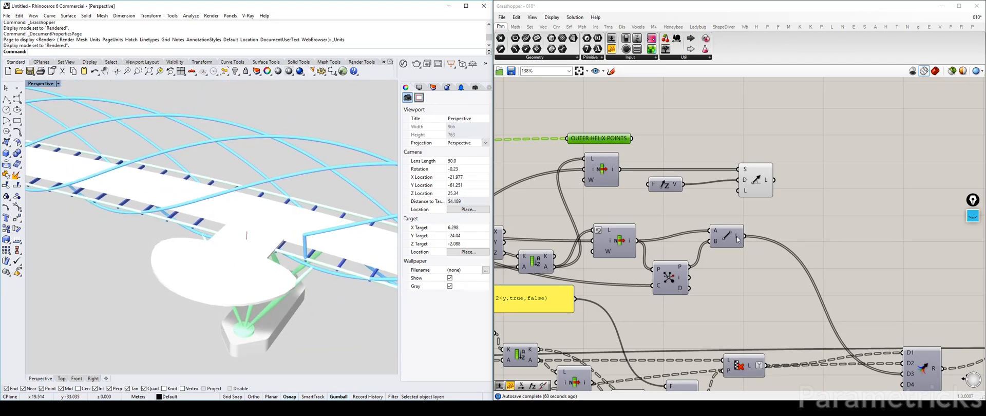
Add a curve Length component beside the Line and connect the Line's output to its C input
double_click(820, 215)
type("leng")
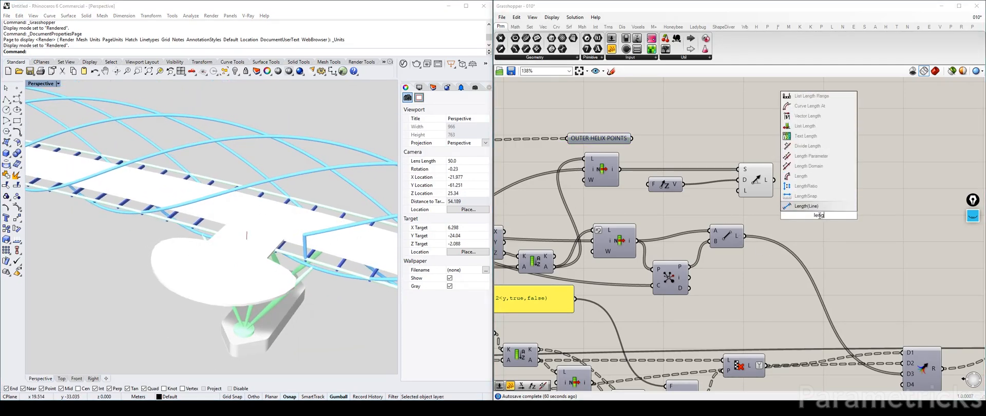
key("Up")
key("Up")
key("Return")
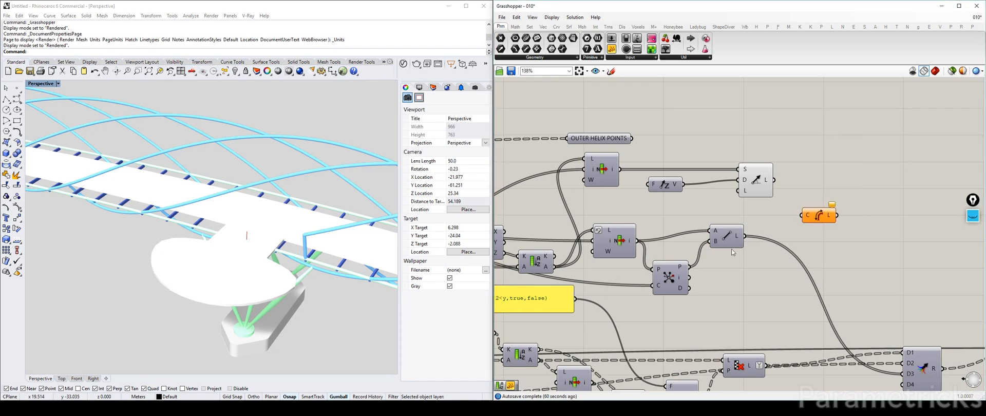
left_click_drag(745, 236, 804, 216)
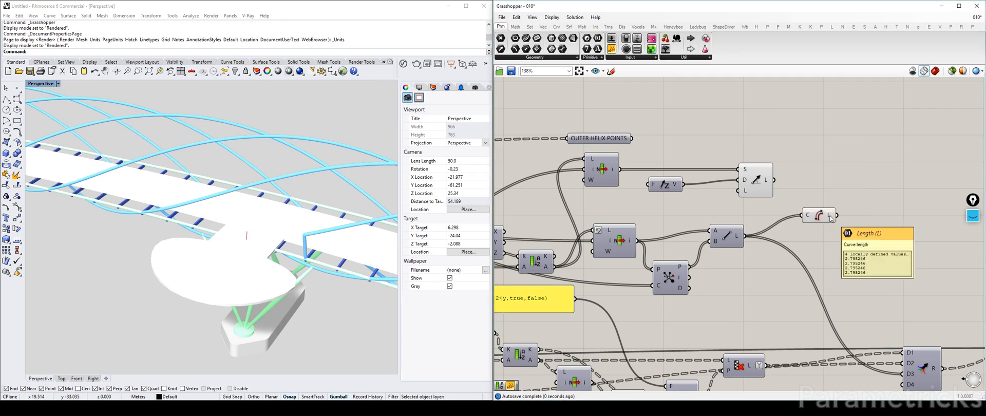
left_click_drag(831, 218, 793, 229)
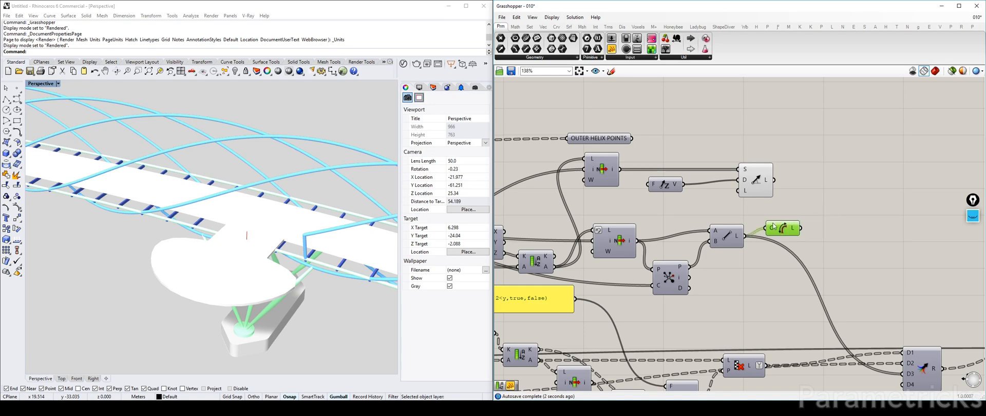
right_click_drag(576, 196, 555, 183)
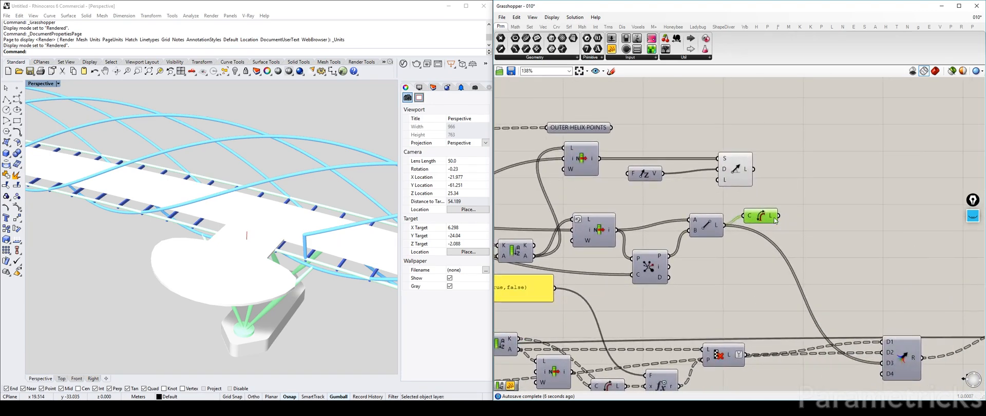
Review the distance between I-beams in the Helix Bridge, Singapore notes panel and return to the Line SDL component
scroll(776, 220, "down", 10)
right_click_drag(632, 179, 718, 170)
scroll(671, 182, "up", 9)
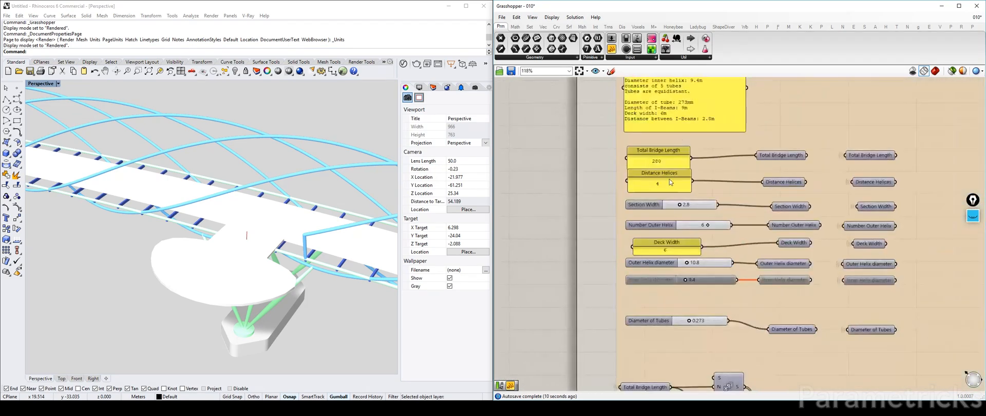
right_click_drag(667, 192, 637, 308)
scroll(643, 273, "up", 2)
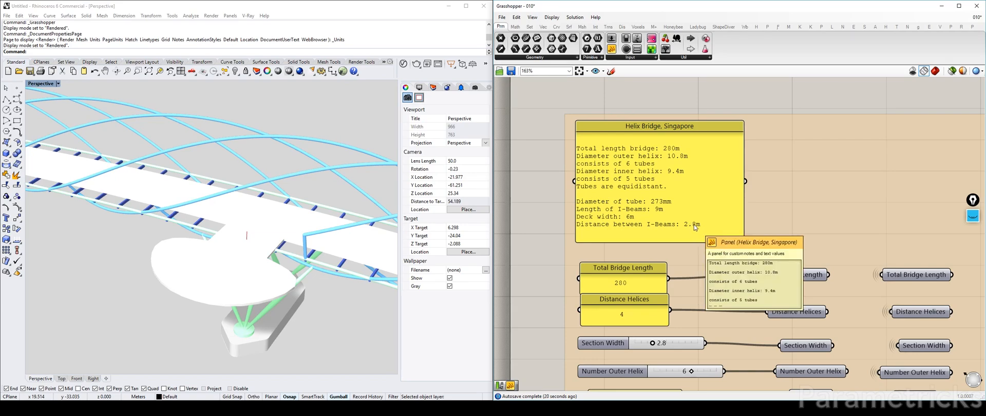
scroll(695, 224, "down", 7)
right_click_drag(717, 225, 531, 222)
scroll(531, 222, "down", 3)
right_click_drag(950, 214, 619, 211)
scroll(812, 276, "up", 10)
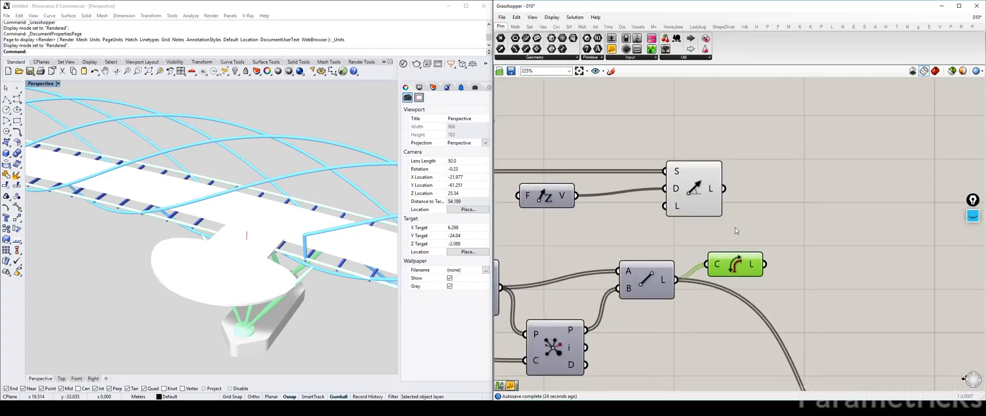
Spread out the Line SDL, Unit Z and OUTER HELIX POINTS components to make room, and inspect the vertical guide line from different angles
scroll(735, 231, "down", 3)
left_click_drag(715, 204, 779, 205)
left_click_drag(637, 210, 727, 207)
left_click_drag(583, 173, 702, 179)
right_click_drag(334, 215, 312, 226)
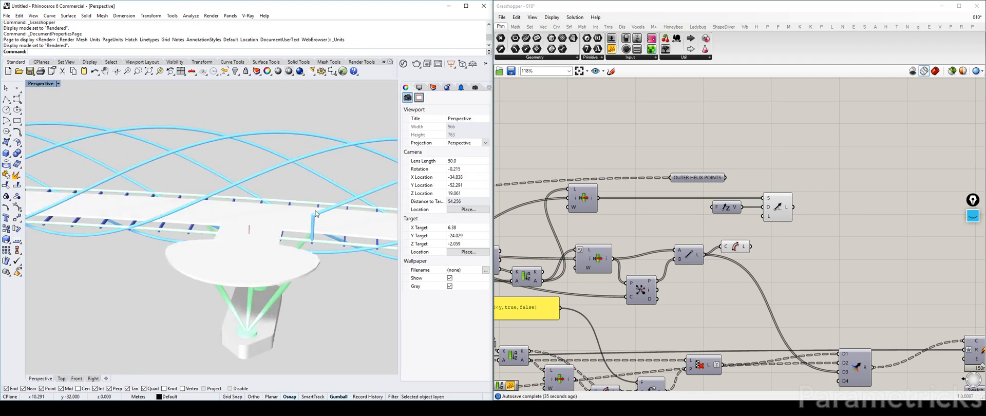
right_click_drag(320, 215, 285, 202)
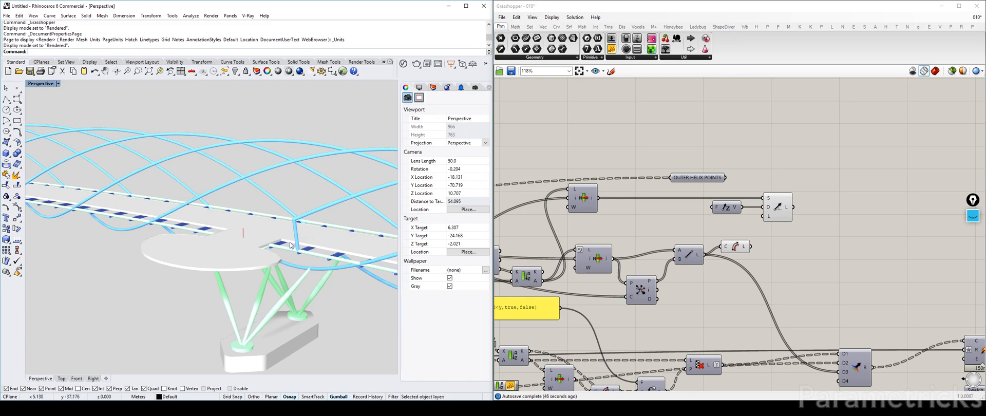
double_click(662, 219)
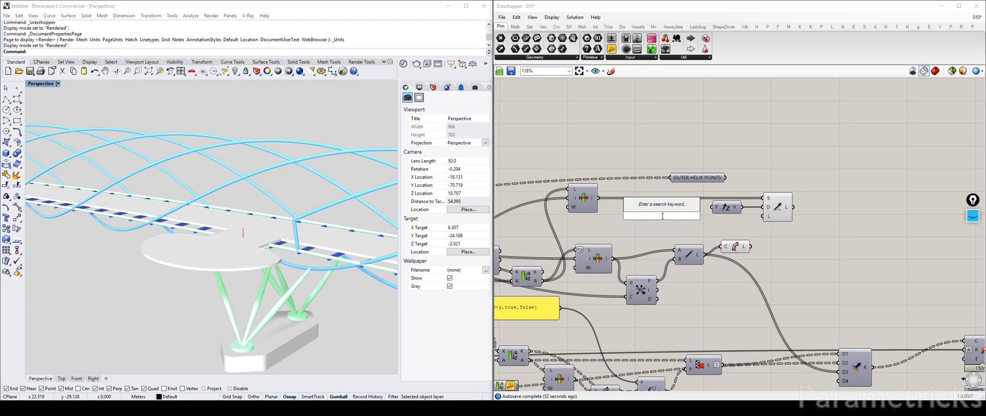
type("mu")
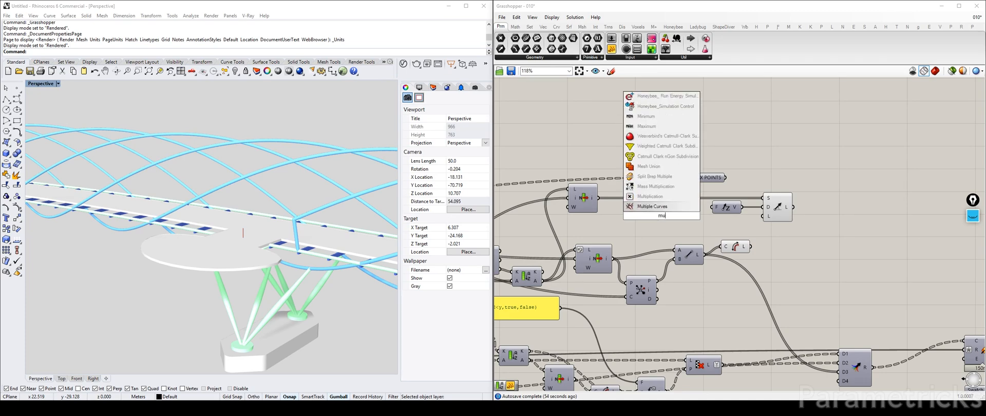
key("Return")
left_click(663, 219)
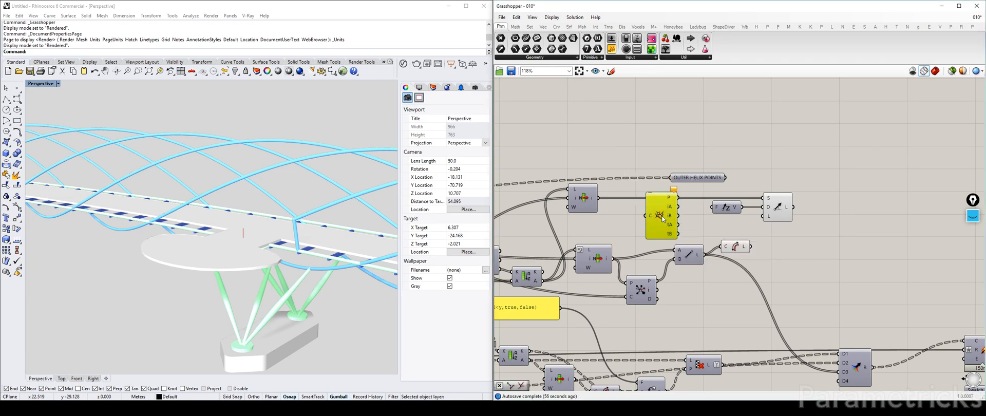
key("Delete")
Add a Multiplication component before the Line SDL, feed the curve Length into its B input, and turn off the Length component's preview
double_click(662, 219)
type("multi")
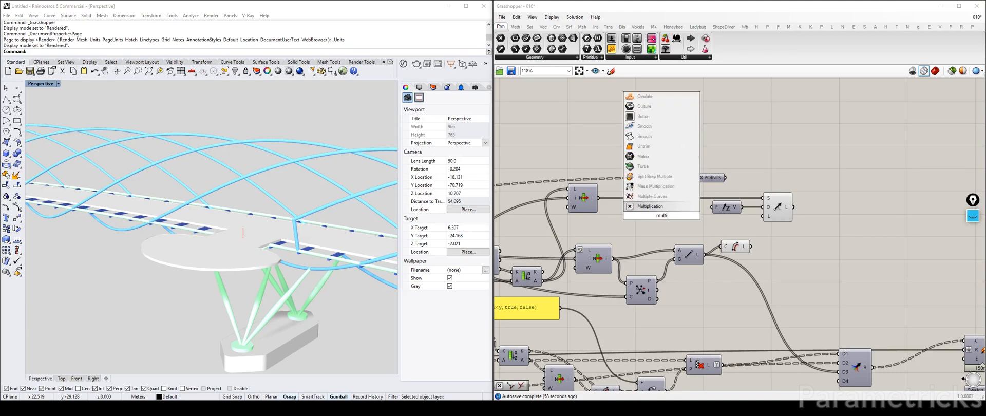
key("Return")
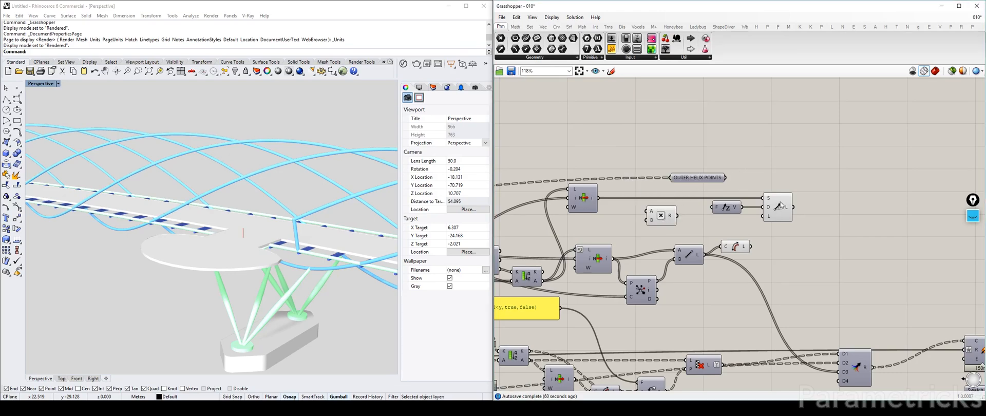
left_click_drag(793, 187, 789, 203)
left_click_drag(662, 216, 766, 233)
left_click(740, 246)
key("ctrl+q")
Add a panel with the value 2 as the Multiplication's A input and connect the product to the Line SDL's L input
left_click(690, 224)
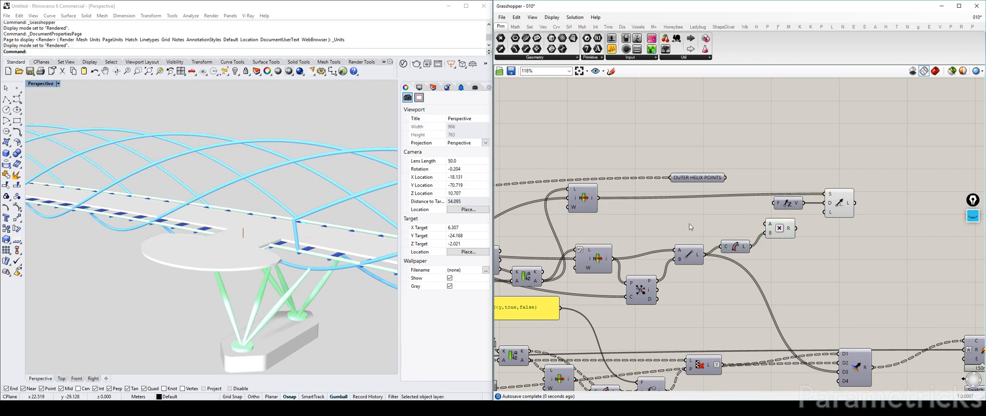
double_click(689, 224)
type("//")
key("Return")
double_click(687, 224)
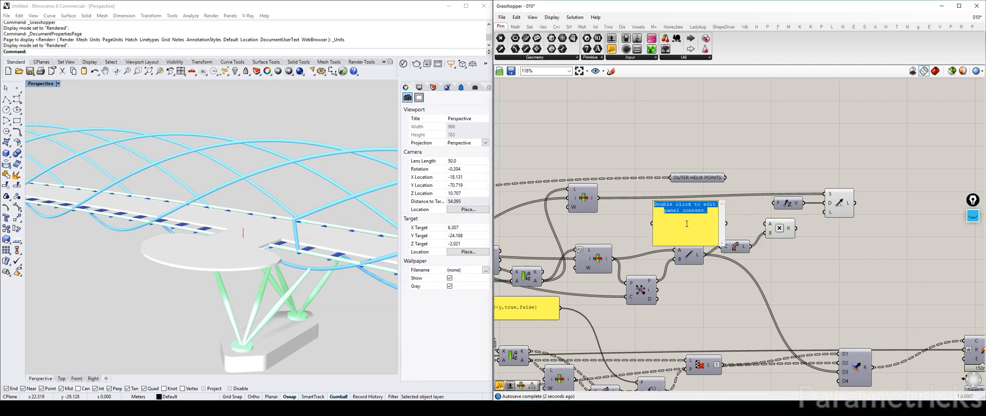
type("2")
left_click(643, 225)
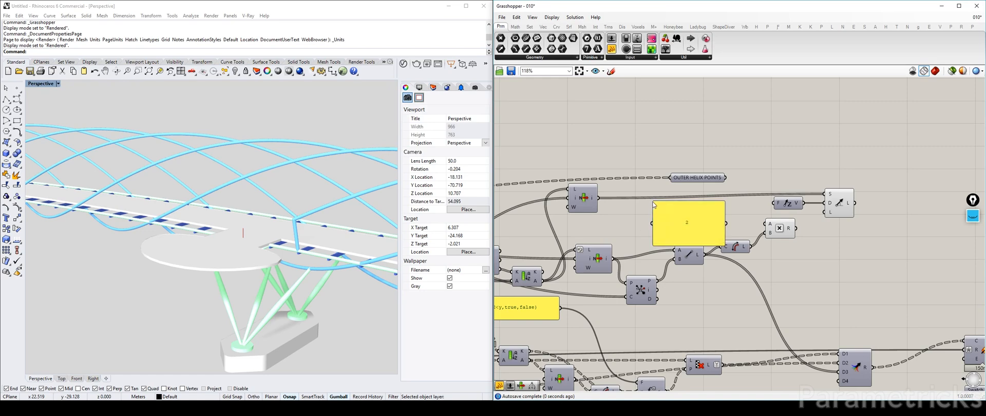
left_click_drag(727, 233, 825, 212)
right_click_drag(251, 167, 238, 200)
scroll(239, 185, "up", 4)
scroll(239, 187, "up", 6)
scroll(281, 196, "down", 4)
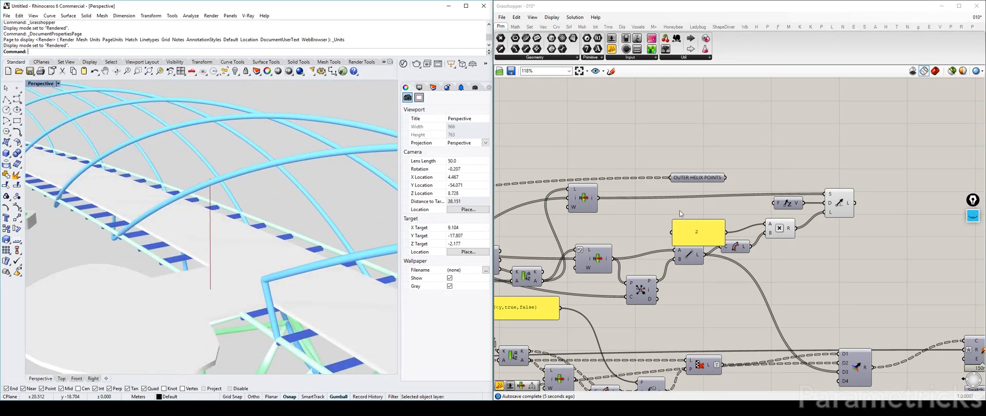
Move the value panel clear of the Line component and name it "search helper"
left_click_drag(707, 232, 683, 217)
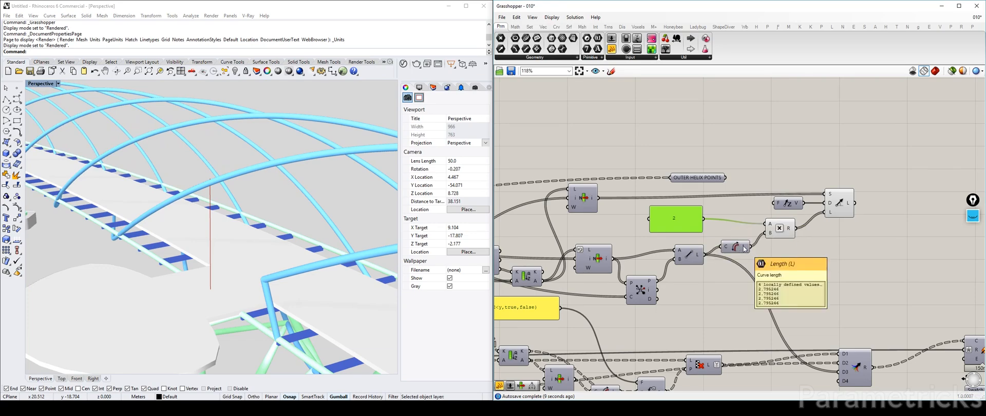
mouse_move(745, 249)
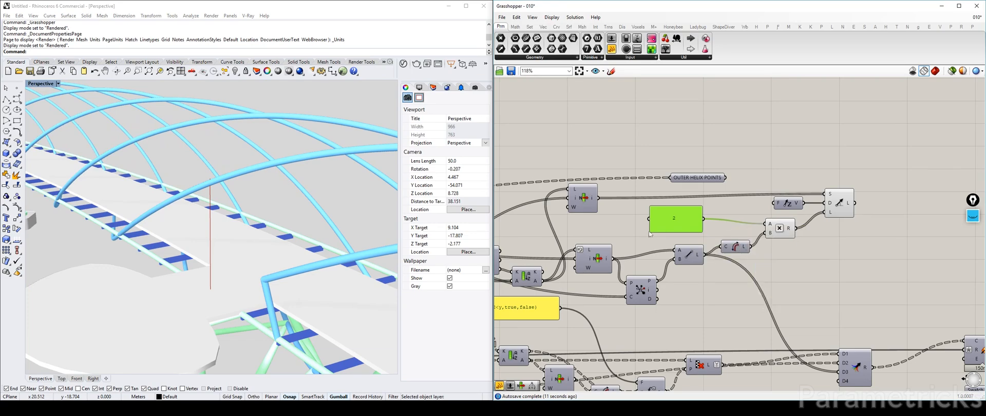
mouse_move(675, 223)
left_mouse_down()
mouse_move(627, 223)
mouse_move(666, 224)
left_mouse_up()
right_click(670, 225)
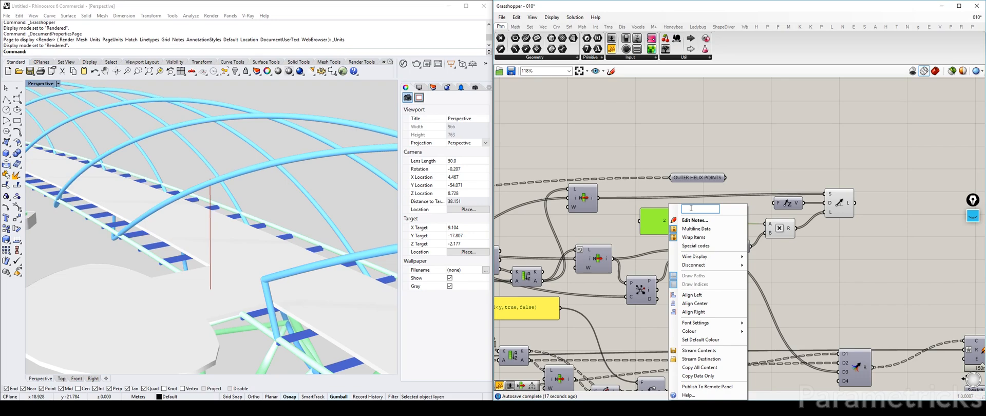
type("search helper")
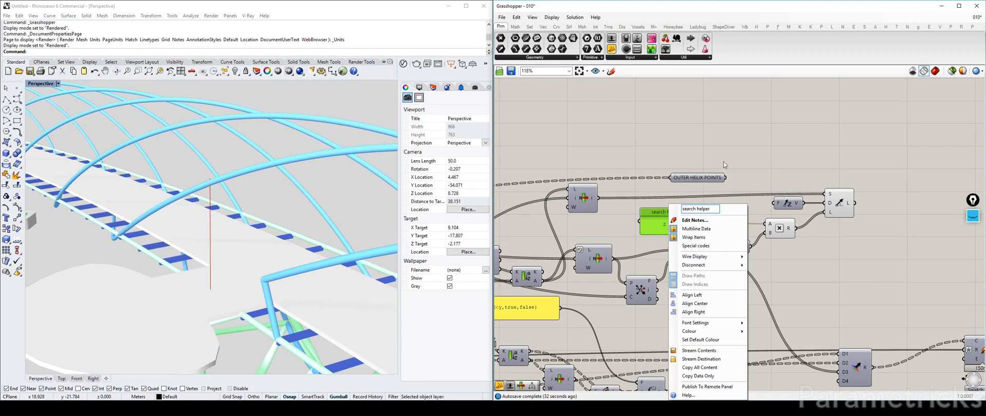
key("Return")
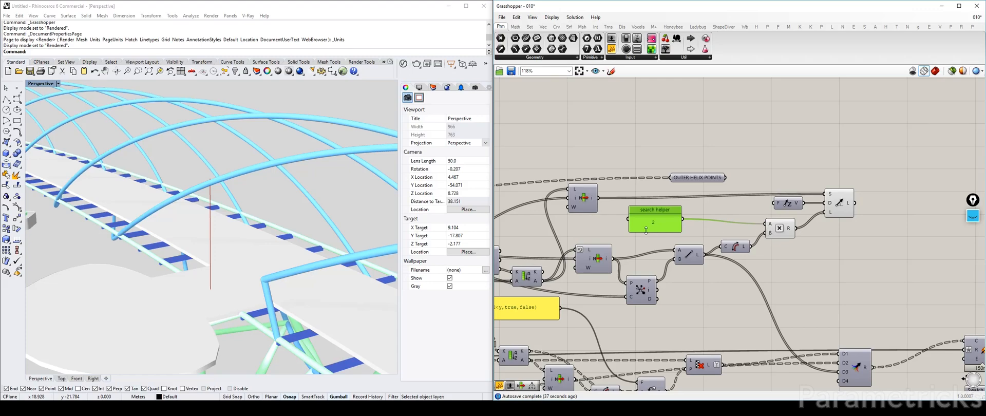
Tidy the layout of the search helper panel, Unit Z, Line SDL and OUTER HELIX POINTS so their wires run clear
left_click(792, 233)
left_click_drag(787, 204, 757, 208)
left_click_drag(666, 221, 660, 226)
left_click_drag(758, 208, 713, 205)
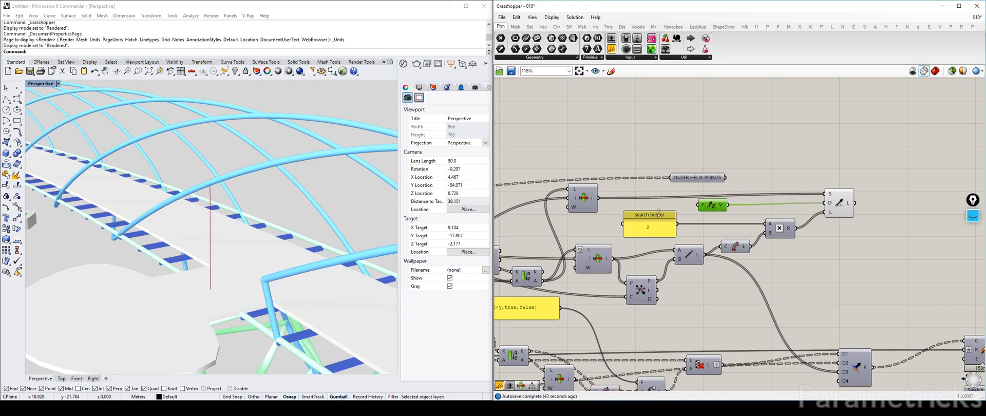
scroll(718, 184, "up", 2)
left_click_drag(718, 180, 779, 175)
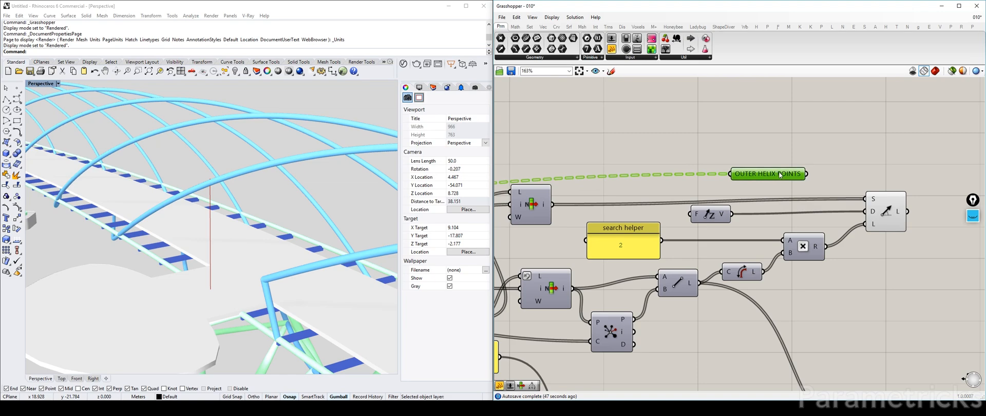
left_click_drag(888, 216, 864, 214)
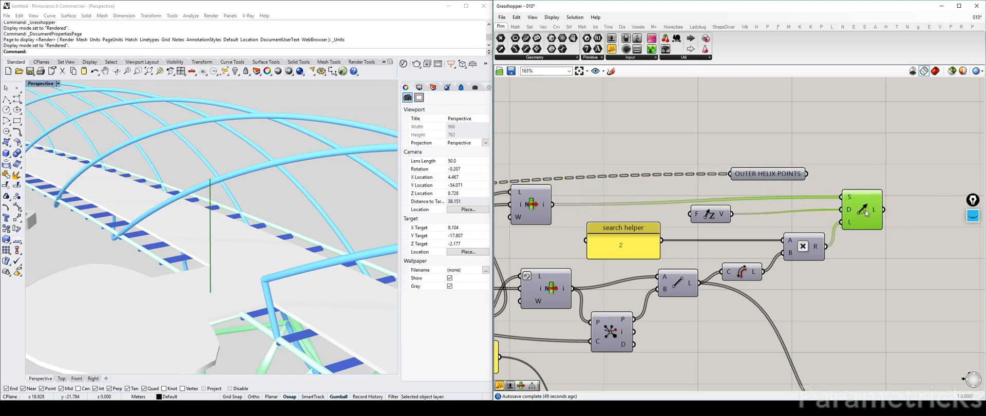
right_click_drag(804, 185, 625, 194)
left_click_drag(620, 186, 690, 189)
Add an Evaluate Curve component and connect the Line SDL's output to its C input
double_click(781, 193)
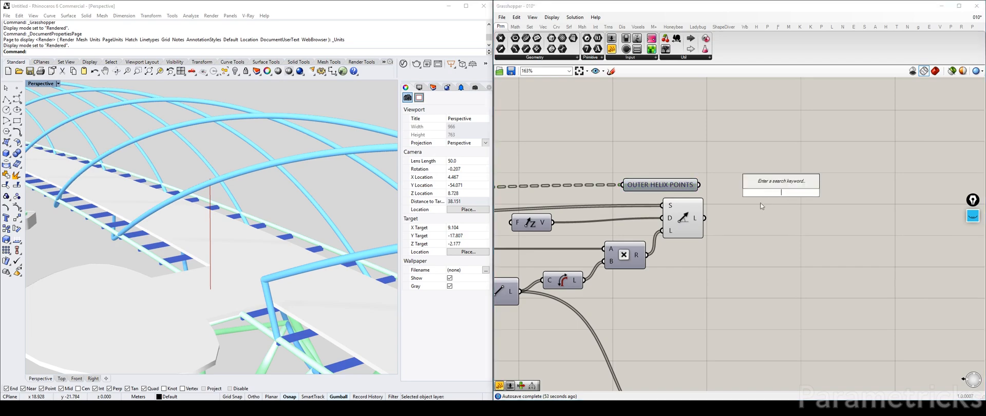
type("crv eval")
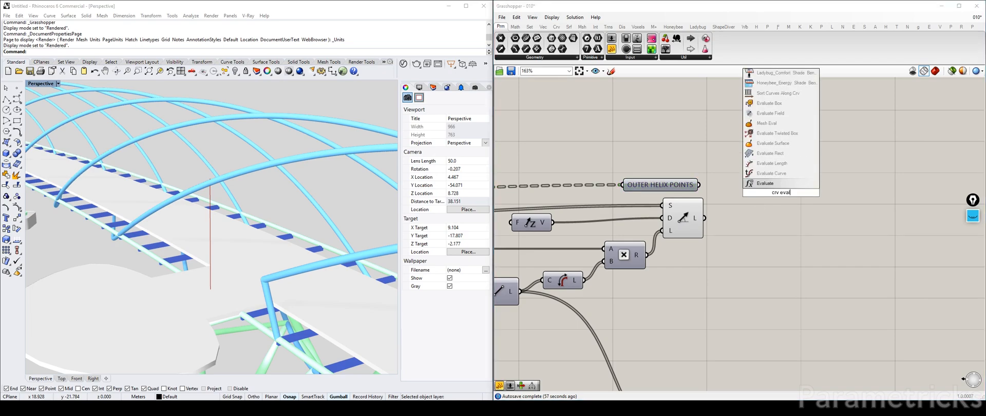
key("Return")
left_click_drag(703, 218, 761, 183)
Reparameterize the Evaluate Curve's C input, set t to 1, and check the evaluated points along the bridge
right_click(766, 184)
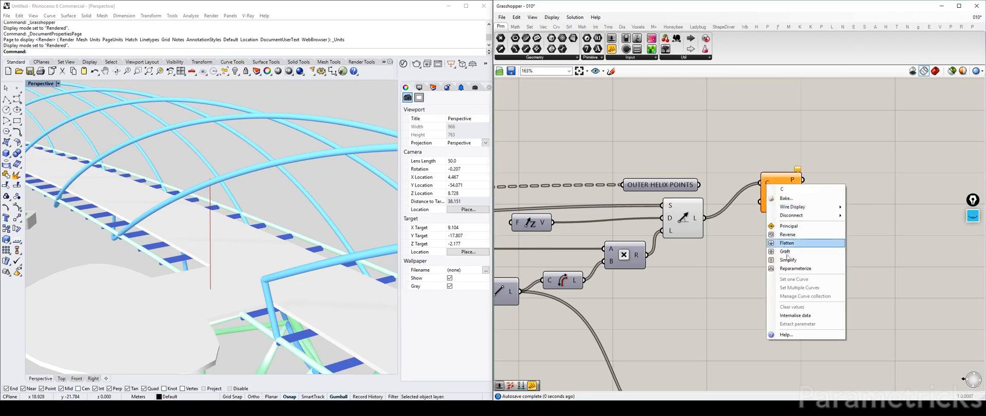
left_click(786, 252)
right_click(767, 202)
mouse_move(808, 291)
left_click(890, 293)
type("1")
left_click(882, 302)
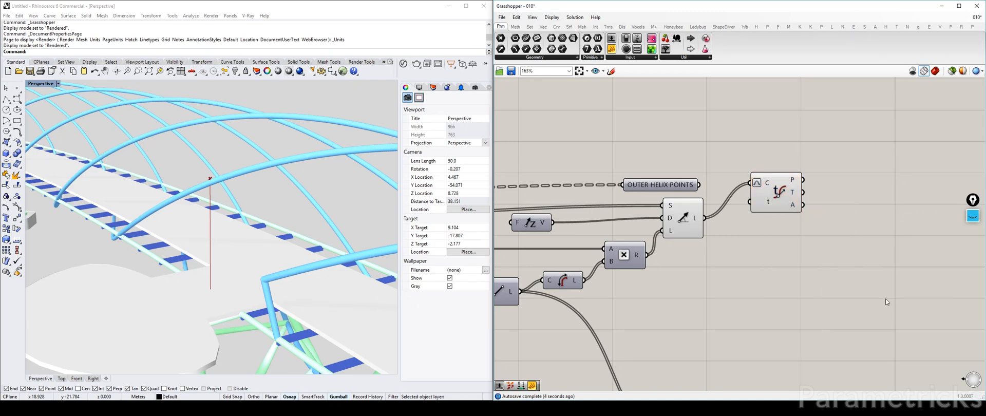
left_click_drag(777, 213, 750, 249)
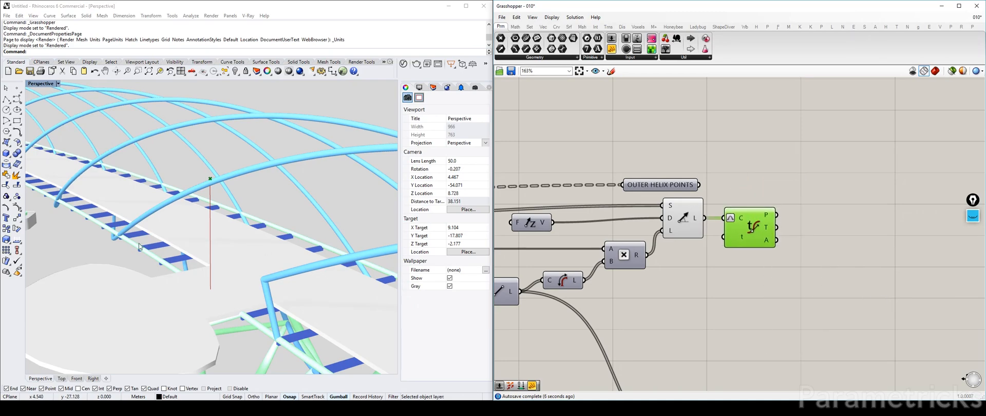
right_click_drag(141, 246, 149, 225)
scroll(148, 225, "down", 10)
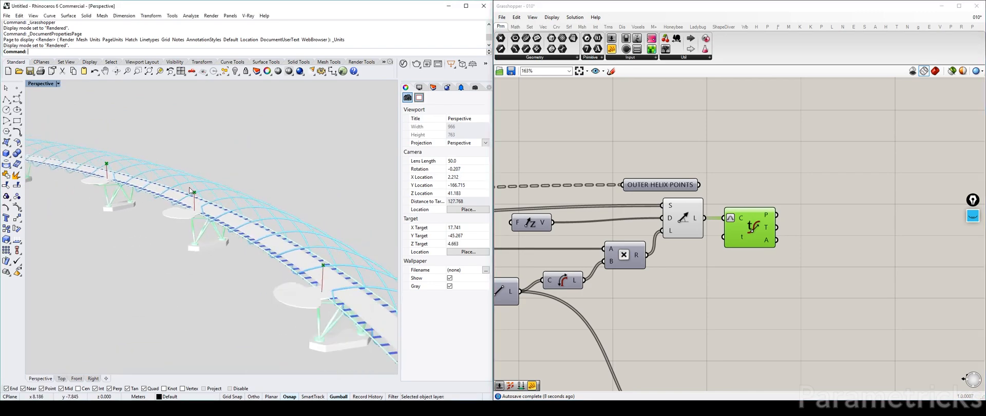
scroll(163, 181, "up", 8)
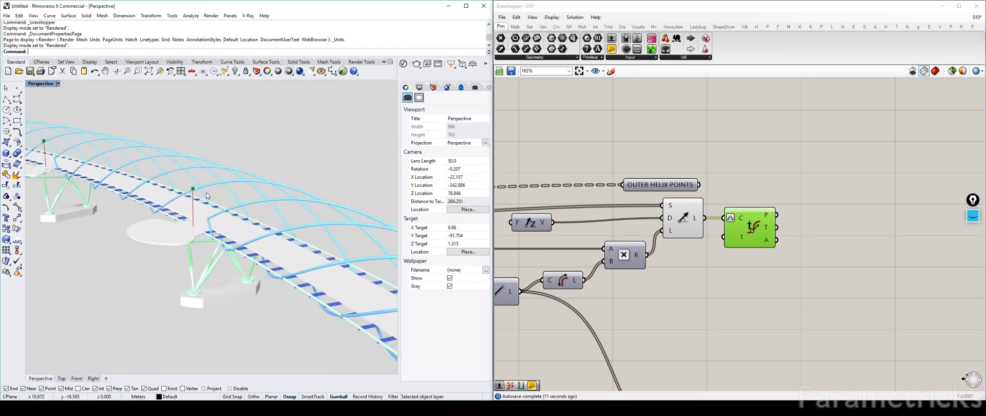
Flatten the OUTER HELIX POINTS parameter and place it above the Evaluate Curve component
left_click_drag(667, 189, 690, 173)
right_click(691, 174)
left_click(690, 171)
right_click(690, 171)
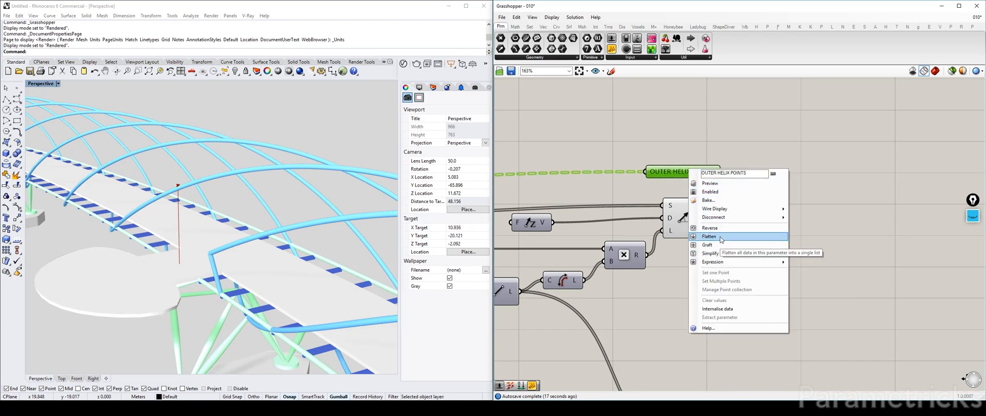
left_click(714, 254)
left_click_drag(700, 174, 743, 179)
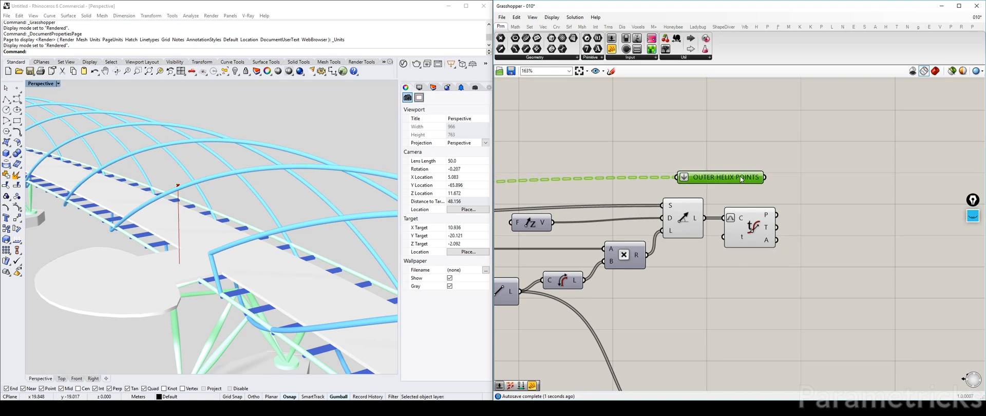
Preview the OUTER HELIX POINTS temporarily to compare them with the top of the vertical line, moving the parameter aside on the canvas
key("ctrl+q")
right_click_drag(135, 215, 202, 222)
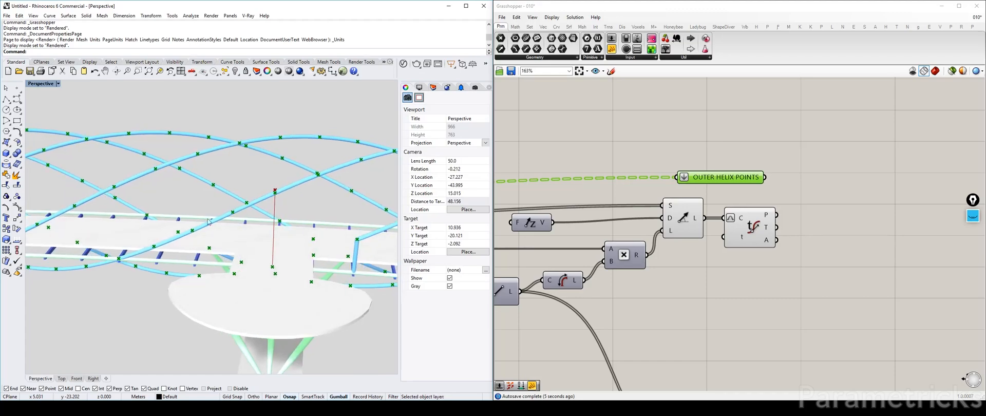
left_click_drag(723, 182, 541, 168)
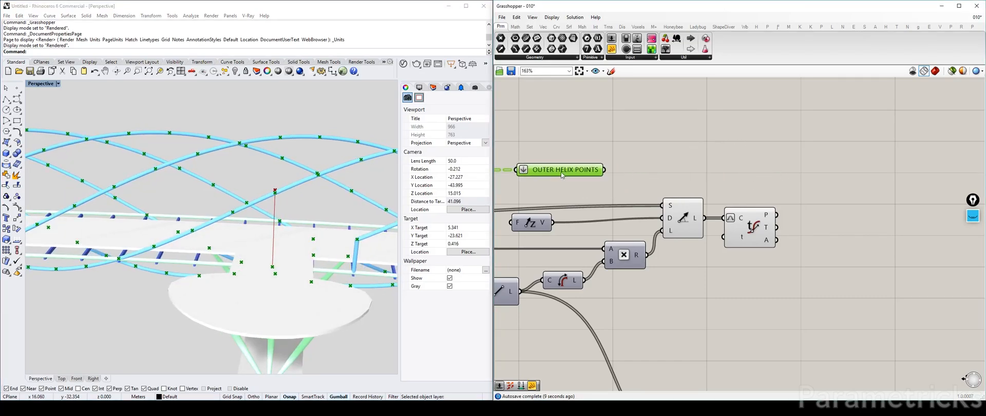
right_click_drag(303, 180, 263, 247)
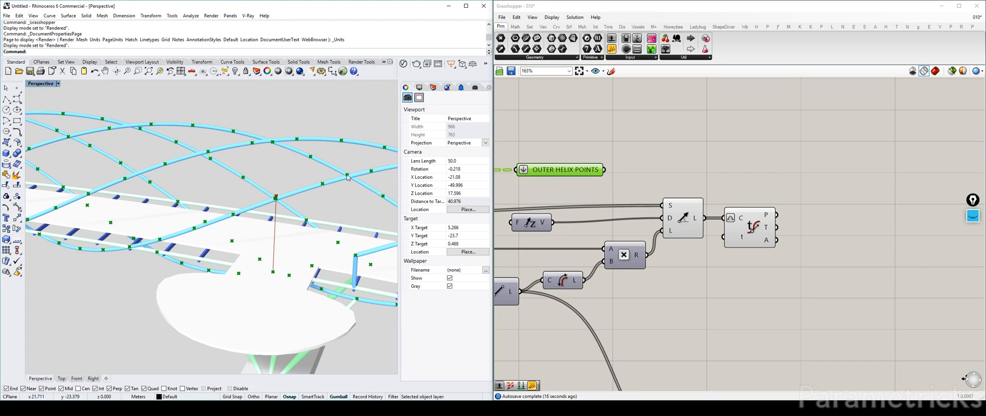
left_click(575, 169)
key("ctrl+q")
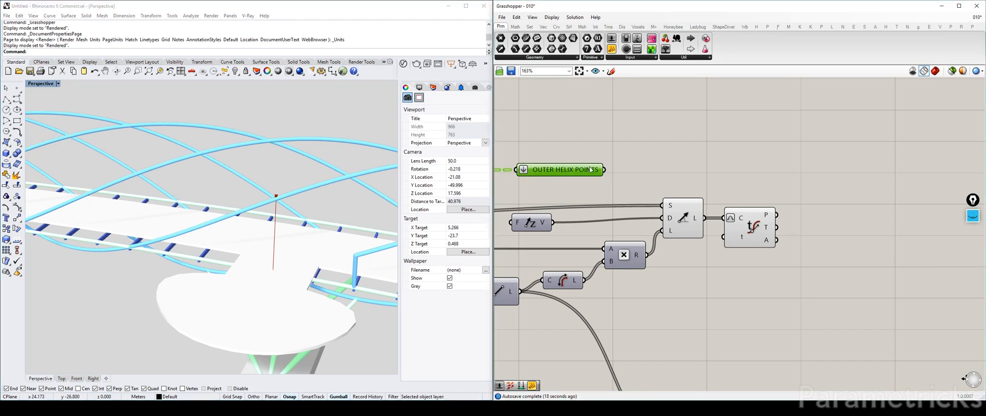
Line up the OUTER HELIX POINTS parameter, Unit Z, Line SDL and Evaluate Curve components neatly on the canvas
left_click_drag(579, 172, 669, 181)
right_click_drag(749, 182, 689, 175)
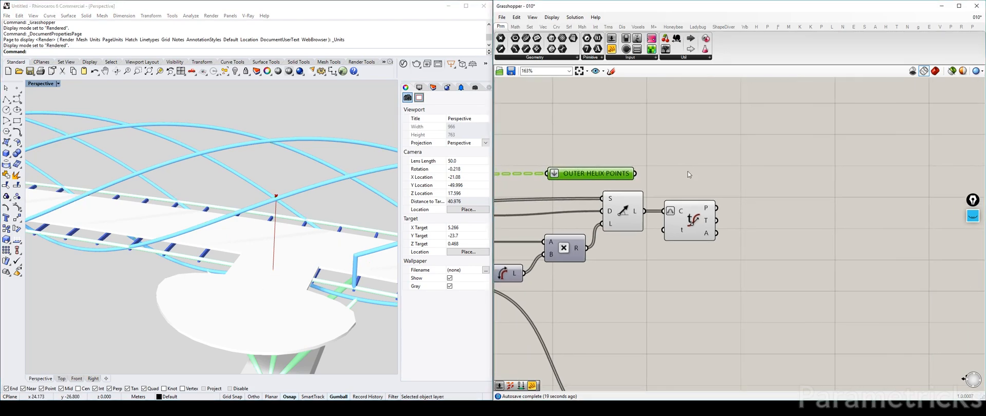
left_click_drag(621, 176, 627, 176)
scroll(653, 192, "down", 7)
right_click_drag(653, 192, 751, 168)
scroll(752, 169, "up", 5)
right_click_drag(788, 140, 703, 171)
scroll(689, 189, "up", 3)
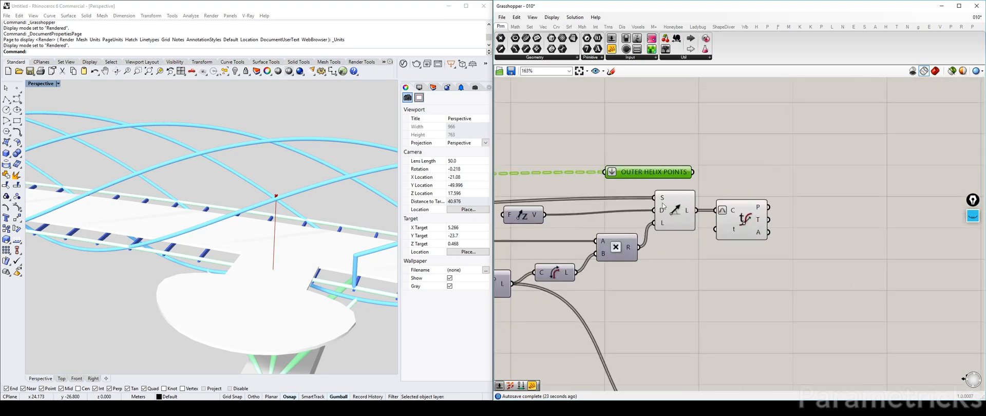
left_click_drag(675, 213, 674, 218)
left_click_drag(517, 216, 520, 224)
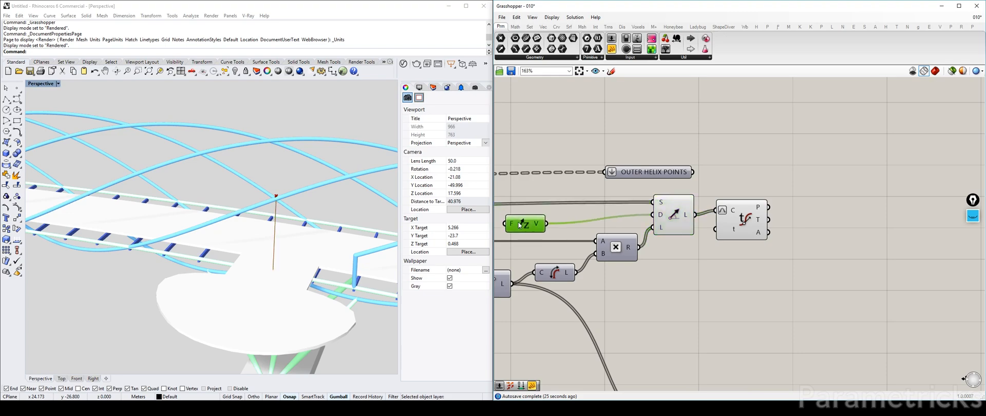
left_click_drag(736, 221, 731, 225)
left_click_drag(671, 181, 666, 181)
Copy the Closest Point component beside Evaluate Curve, feeding its P input from the evaluated points and C from OUTER HELIX POINTS
left_click(772, 137)
double_click(772, 138)
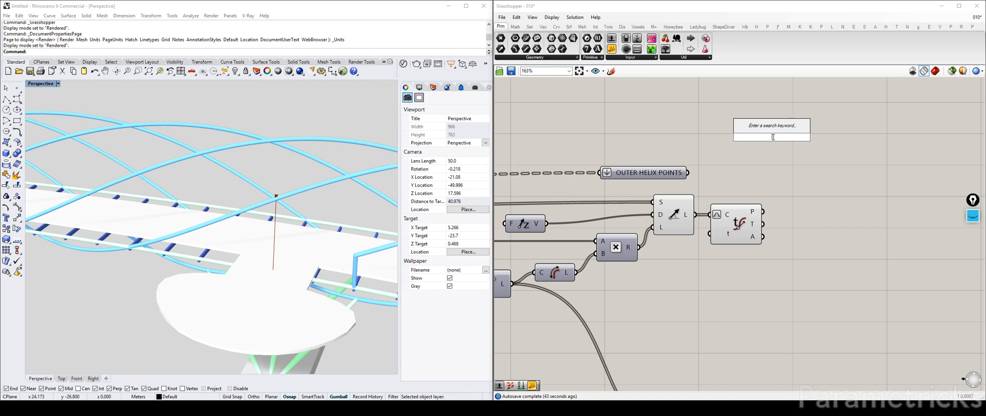
right_click_drag(685, 285, 775, 162)
scroll(745, 172, "down", 3)
right_click_drag(712, 172, 845, 171)
right_click_drag(596, 134, 708, 176)
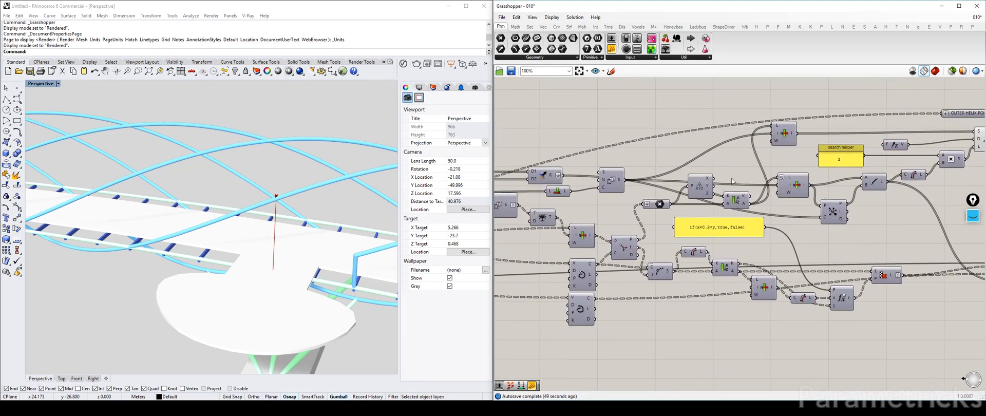
right_click_drag(834, 214, 655, 234)
left_click_drag(655, 234, 880, 187, "alt")
scroll(879, 187, "up", 4)
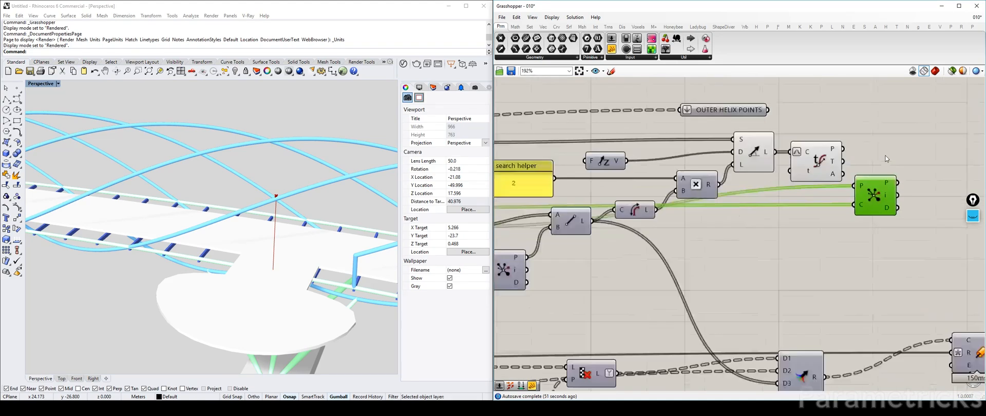
right_click_drag(872, 193, 816, 278)
left_click_drag(817, 279, 826, 239)
left_click_drag(772, 228, 805, 216)
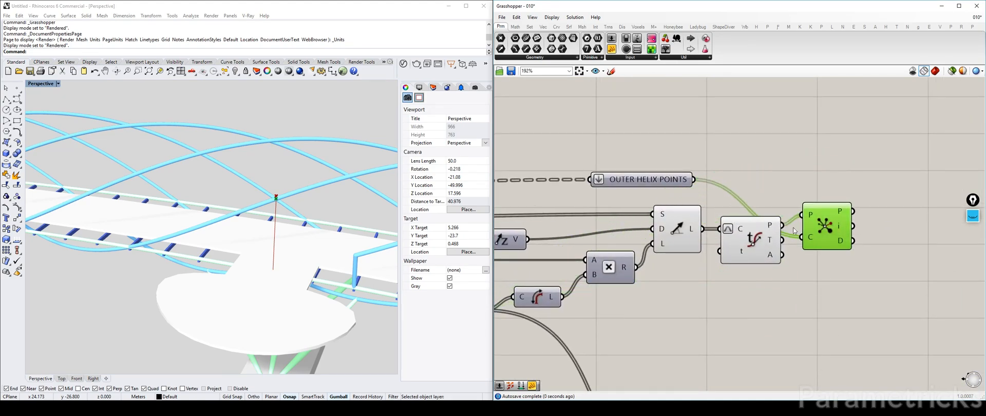
Turn off the preview of the Line SDL and Evaluate Curve components and reposition the new Closest Point component
left_click_drag(781, 281, 686, 208)
key("ctrl+q")
left_click(748, 175)
left_click(820, 226)
left_click_drag(819, 226, 819, 295)
Move the downstream components farther along the canvas, place Closest Point beside OUTER HELIX POINTS, and check its point on the outer helix
scroll(795, 160, "down", 4)
right_click_drag(819, 295, 711, 195)
left_click_drag(710, 194, 738, 190)
scroll(749, 201, "down", 4)
left_click_drag(828, 218, 757, 281)
left_click_drag(760, 249, 924, 239)
left_click(749, 255)
left_click_drag(704, 251, 889, 229)
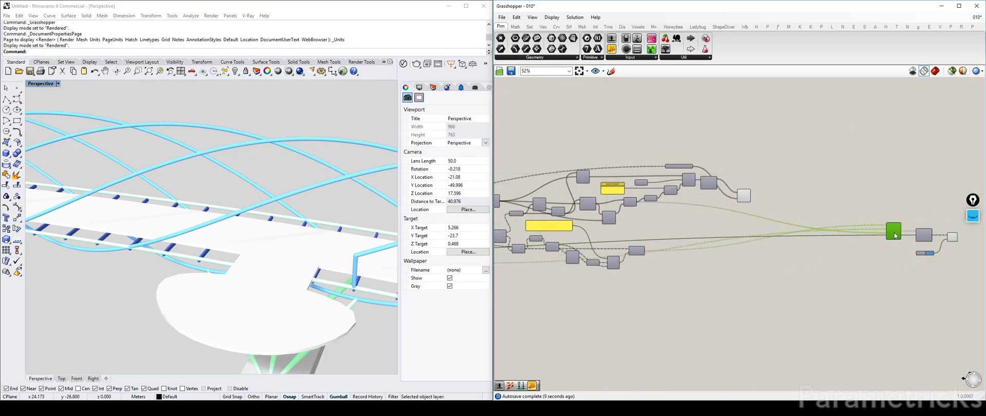
scroll(720, 188, "up", 4)
scroll(724, 188, "down", 1)
left_click_drag(785, 199, 764, 157)
right_click_drag(285, 214, 272, 214)
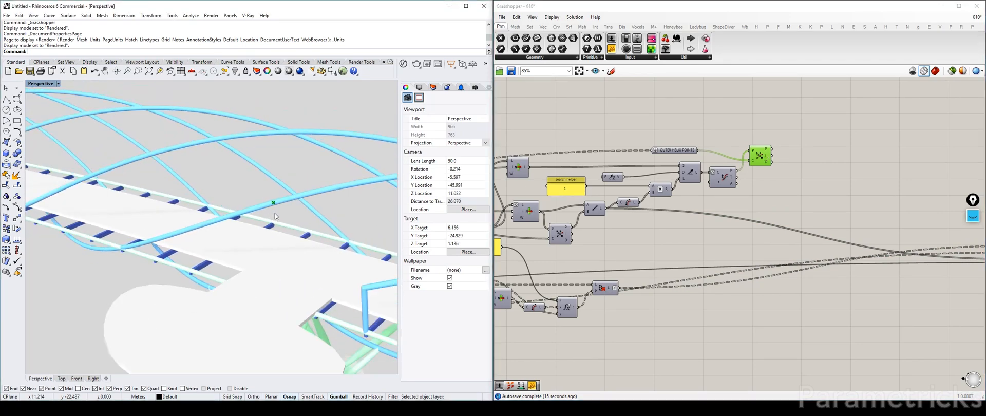
scroll(275, 215, "down", 2)
Add a Line component and connect the new Closest Point's P output to its A input
double_click(809, 165)
type("line")
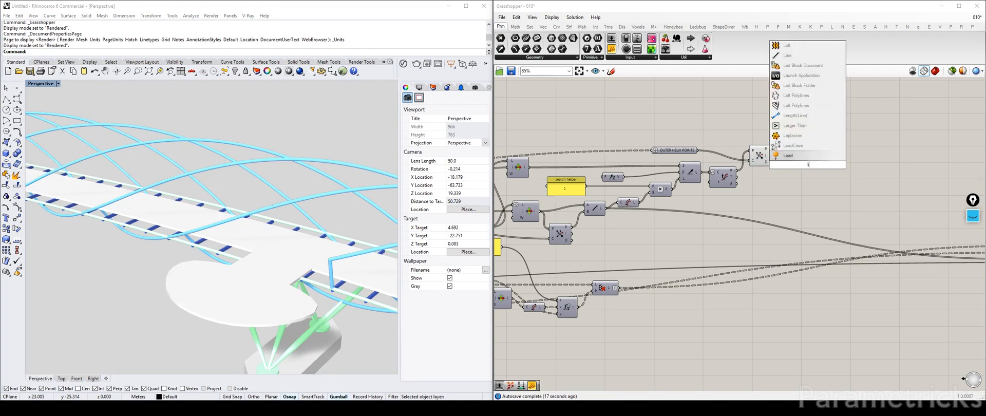
key("Return")
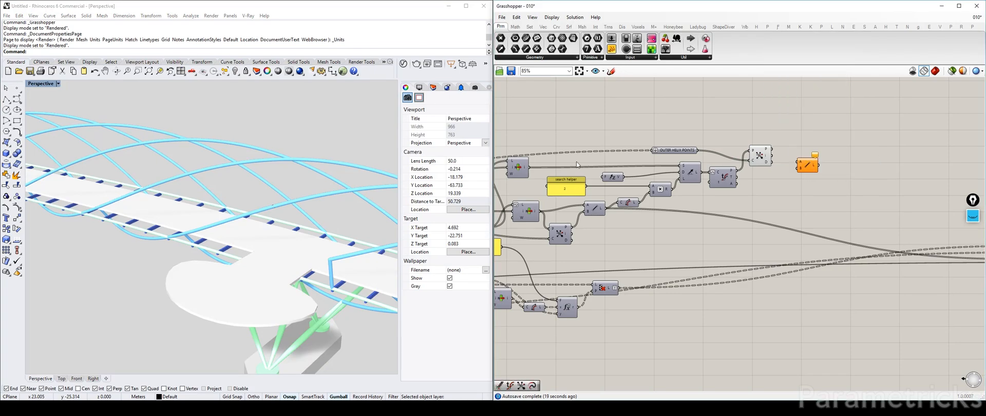
right_click_drag(576, 165, 605, 156)
scroll(813, 147, "up", 2)
left_click_drag(794, 139, 830, 155)
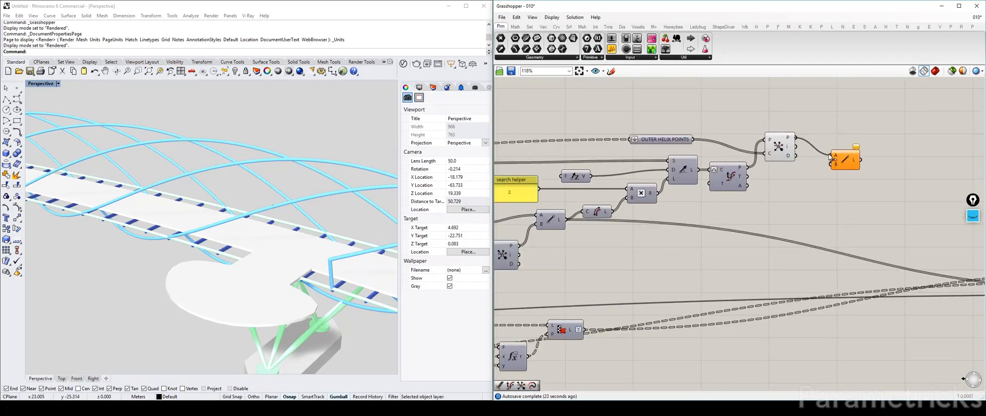
Examine the two List Item components and the earlier Closest Point as possible sources for the line's other end
right_click_drag(693, 186, 880, 158)
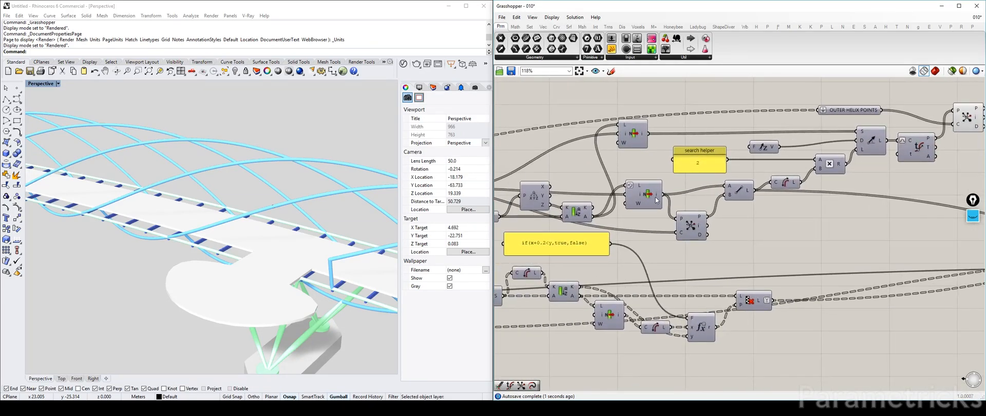
right_click_drag(611, 198, 634, 243)
left_click(655, 180)
right_click_drag(708, 174, 631, 186)
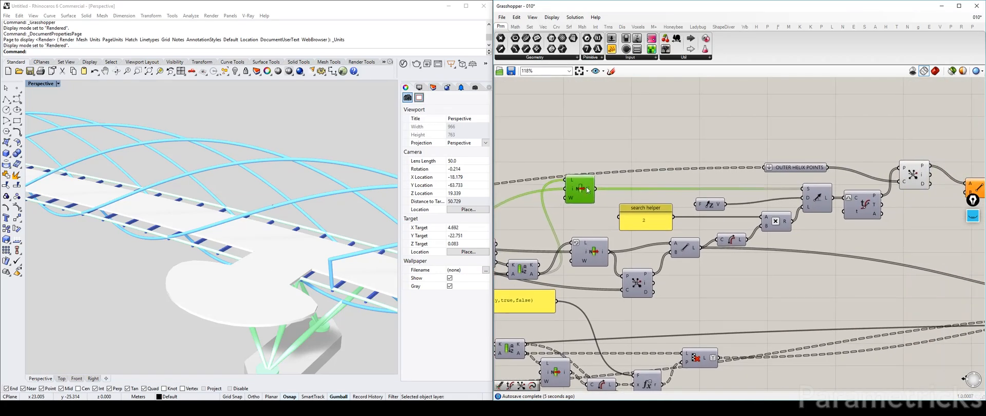
left_click(590, 254)
right_click_drag(752, 236, 756, 206)
left_click(763, 210)
left_click(638, 241)
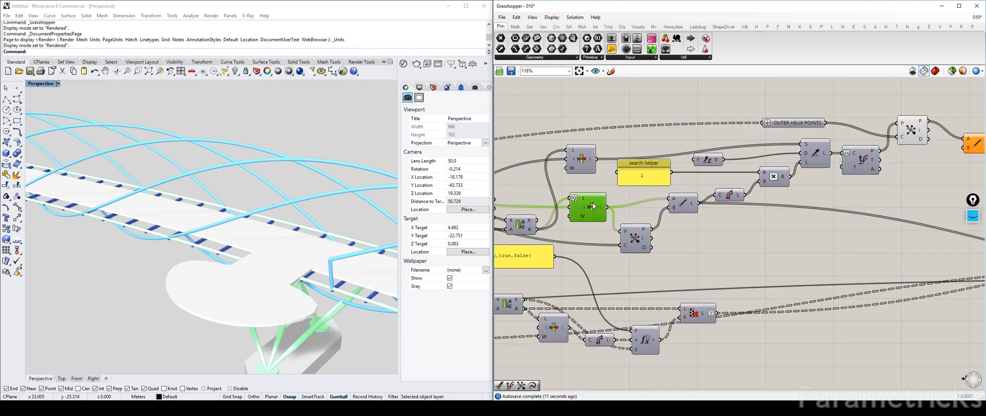
Try the lower List Item's output as the Line's B input, check the resulting lines along the bridge, and disconnect it
right_click_drag(610, 209, 556, 243)
left_click_drag(553, 241, 913, 182)
left_click(537, 244)
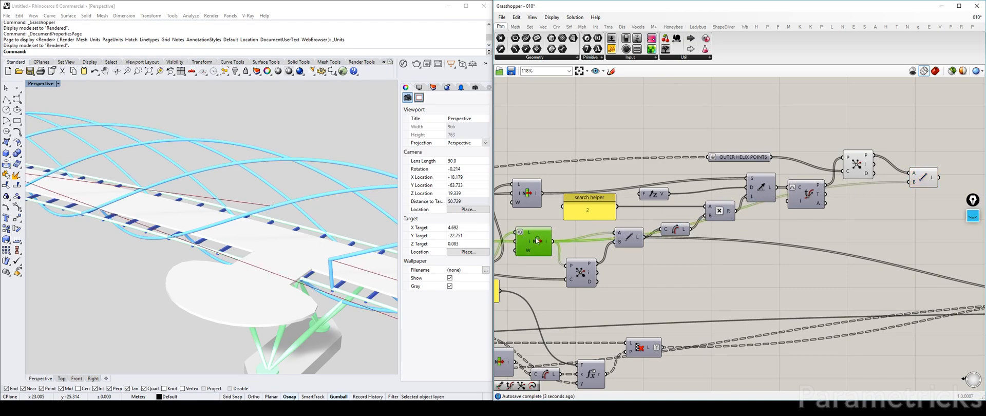
right_click_drag(306, 257, 320, 260)
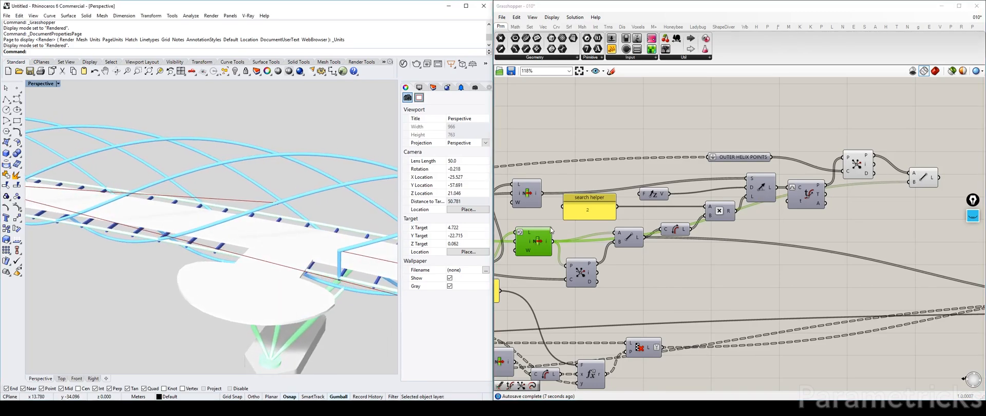
left_click_drag(553, 242, 910, 182, "ctrl")
Adjust the Line component's placement and inspect the new Closest Point's location on the outer helix against its upstream components
right_click_drag(917, 180, 686, 201)
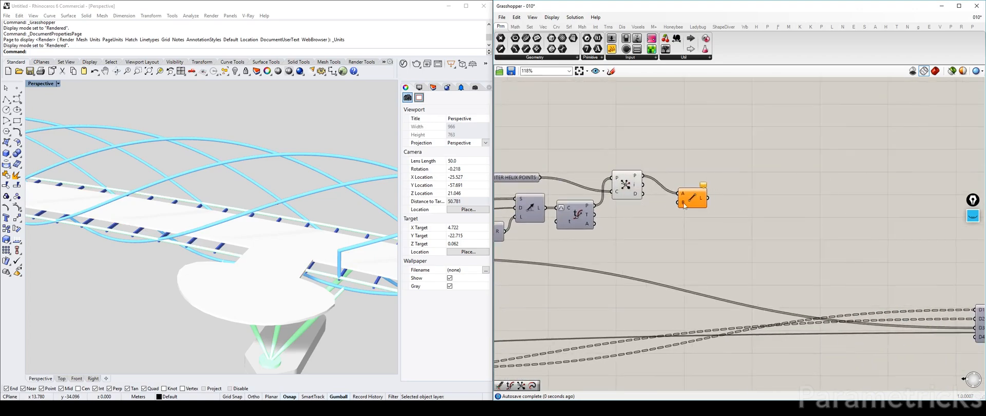
scroll(686, 201, "up", 3)
left_click_drag(701, 199, 700, 190)
left_click(578, 175)
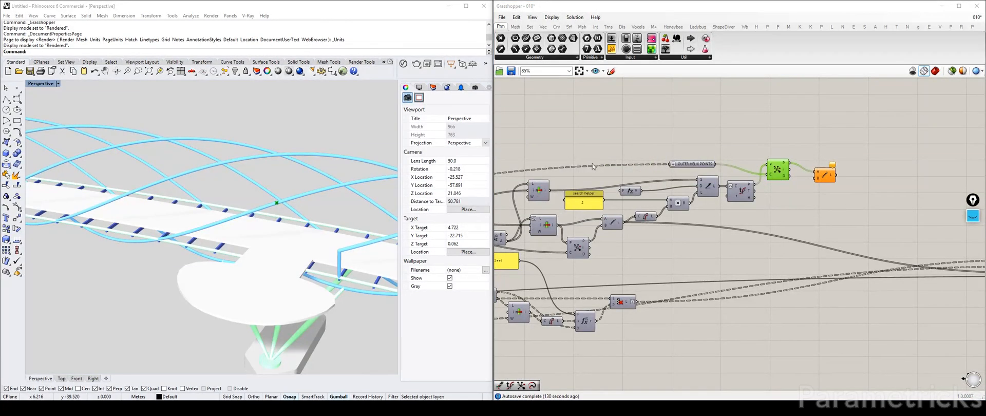
right_click_drag(589, 167, 641, 144)
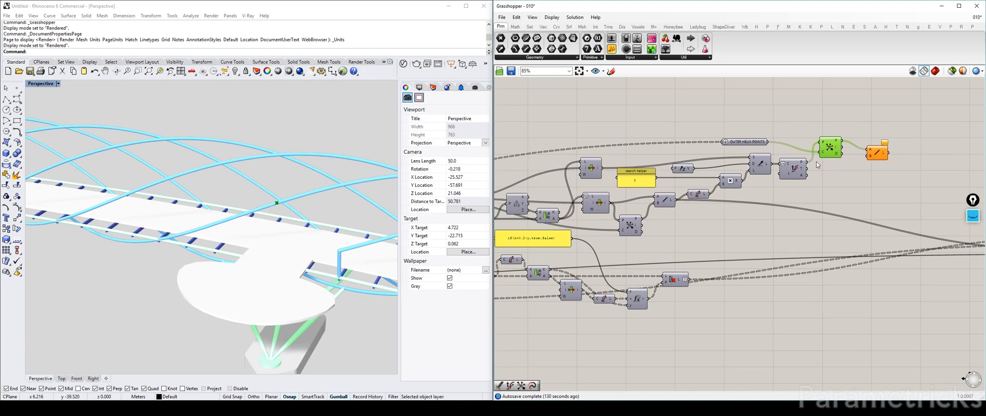
right_click_drag(758, 182, 723, 194)
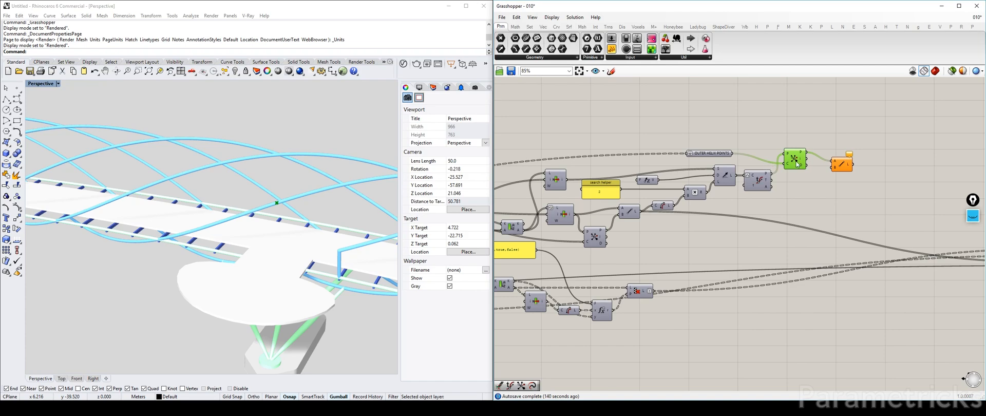
Duplicate the Closest Point component and feed the first component's closest point into the copy's search point input
right_click_drag(797, 166, 755, 171)
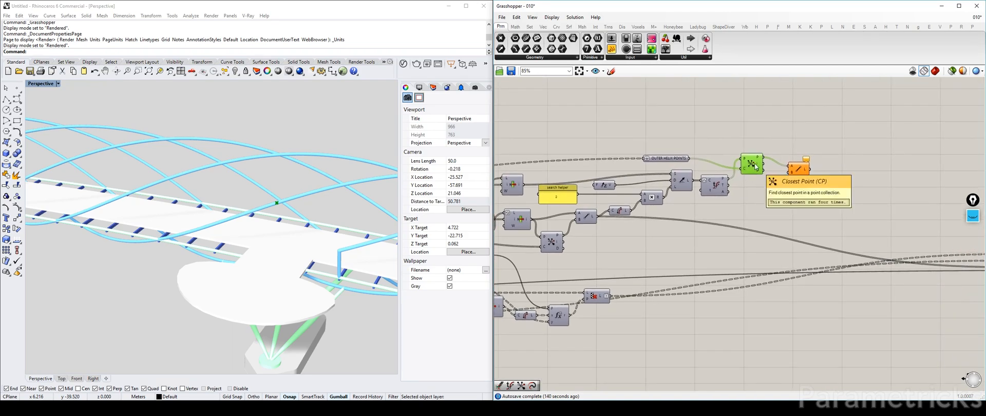
left_click_drag(771, 208, 771, 207, "alt")
left_click(756, 161)
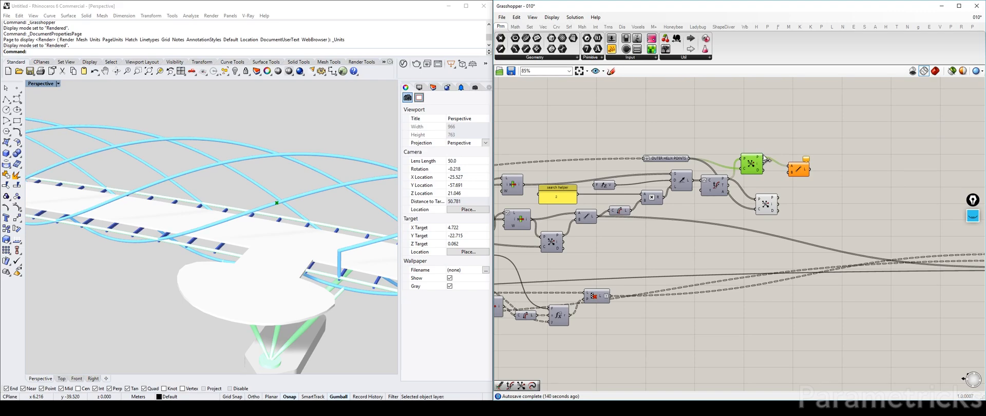
left_click_drag(764, 157, 757, 199)
left_click_drag(766, 204, 773, 206)
Wire the List Item output into the copied Closest Point's cloud input and its closest point into the Line's end point
right_click_drag(561, 212, 593, 207)
left_click(553, 214)
left_click_drag(564, 214, 798, 207)
right_click_drag(826, 181, 778, 190)
left_click_drag(768, 204, 775, 174)
left_click(828, 190)
Inspect the new connecting lines between the helix and the bridge deck at the platforms in the Perspective viewport
right_click_drag(272, 228, 286, 231)
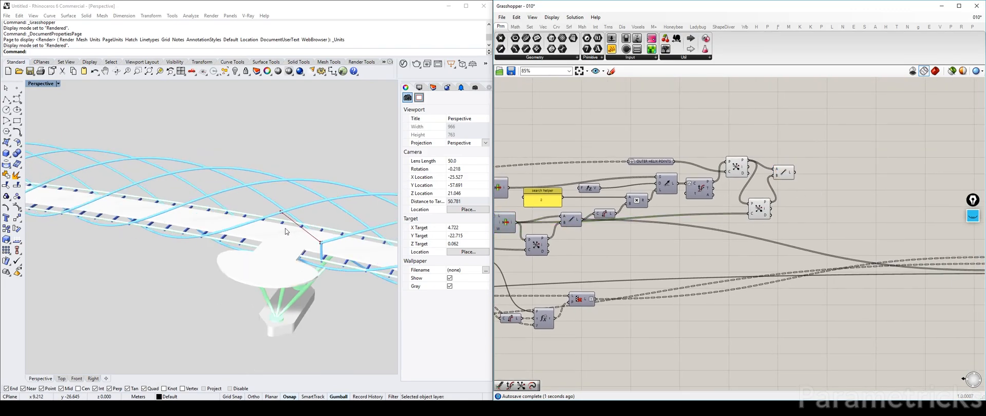
scroll(286, 232, "down", 10)
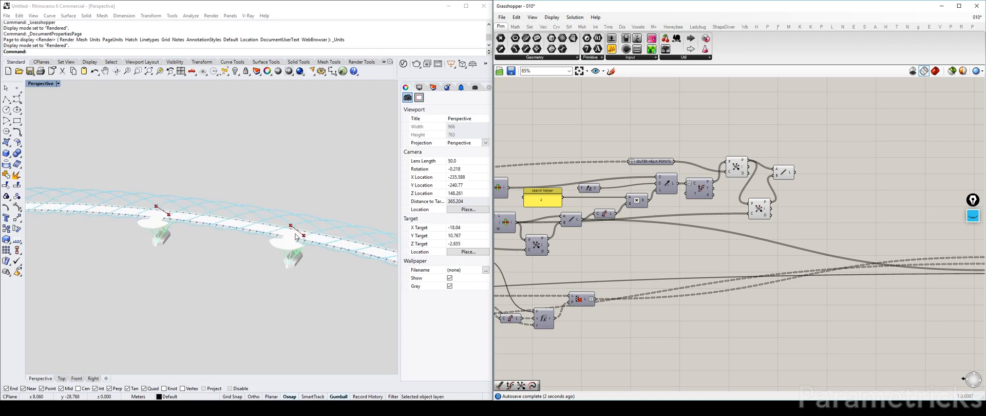
scroll(295, 237, "up", 10)
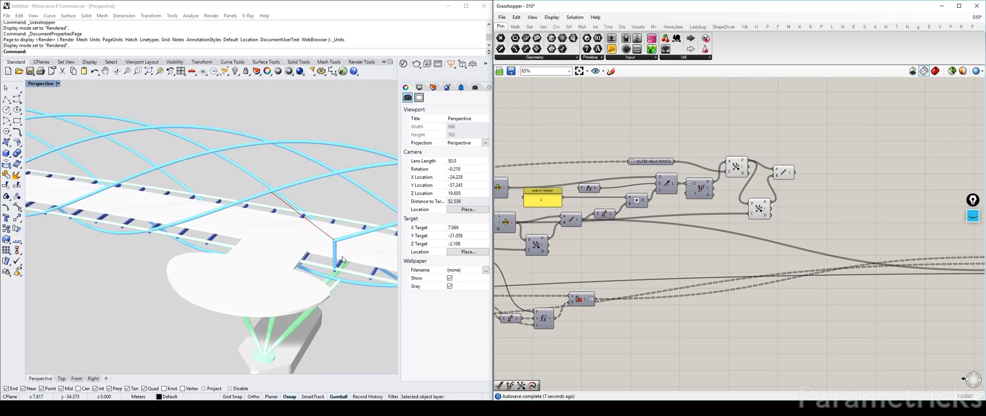
scroll(342, 261, "down", 2)
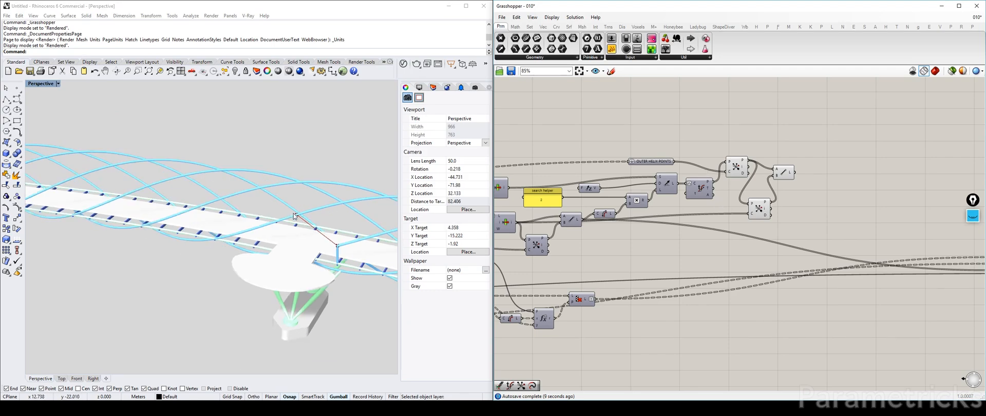
scroll(296, 215, "down", 3)
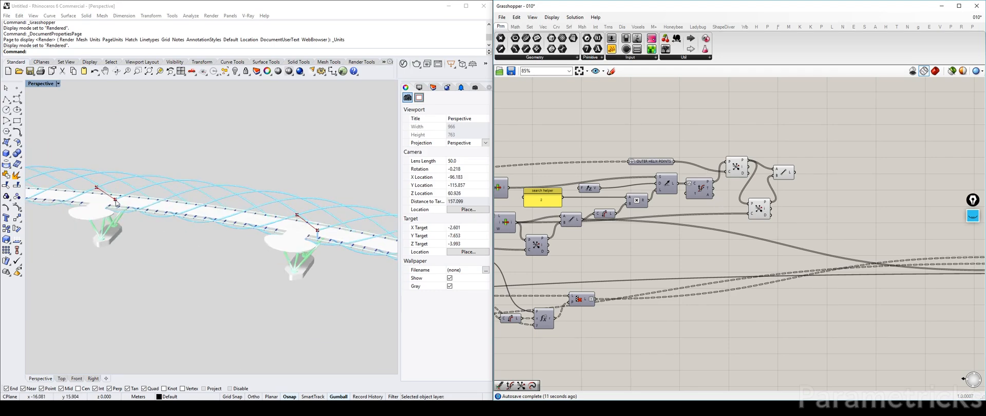
scroll(148, 208, "up", 5)
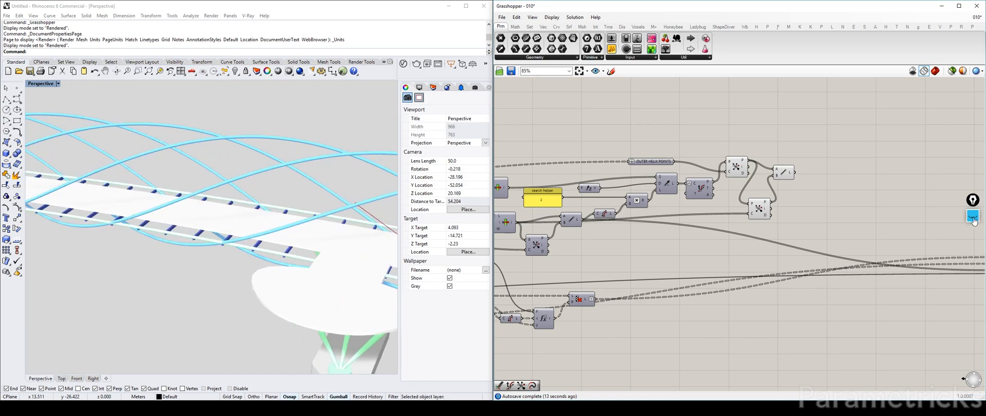
mouse_move(973, 251)
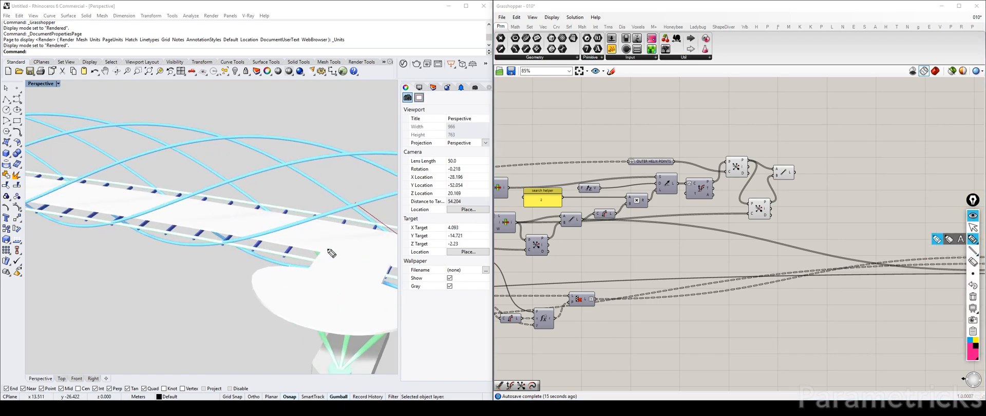
mouse_move(331, 242)
left_mouse_down()
mouse_move(265, 301)
mouse_move(321, 314)
left_mouse_up()
scroll(776, 253, "down", 5)
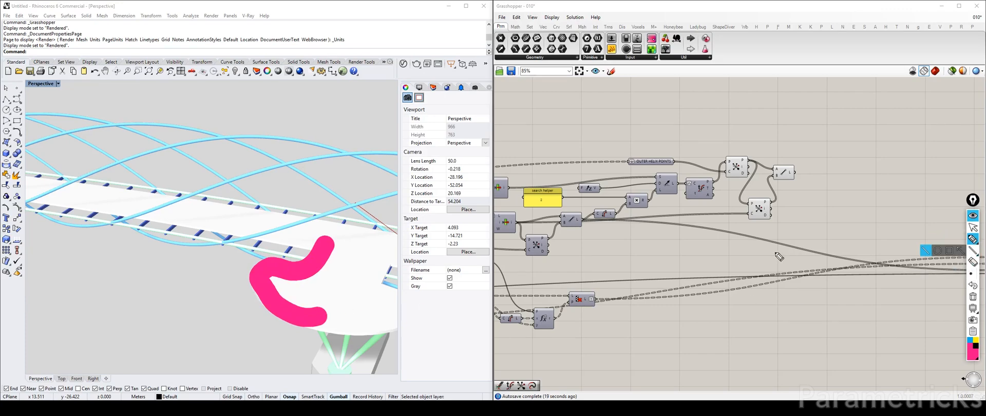
left_click(973, 297)
mouse_move(326, 245)
left_mouse_down()
mouse_move(257, 275)
mouse_move(404, 321)
mouse_move(377, 282)
left_mouse_up()
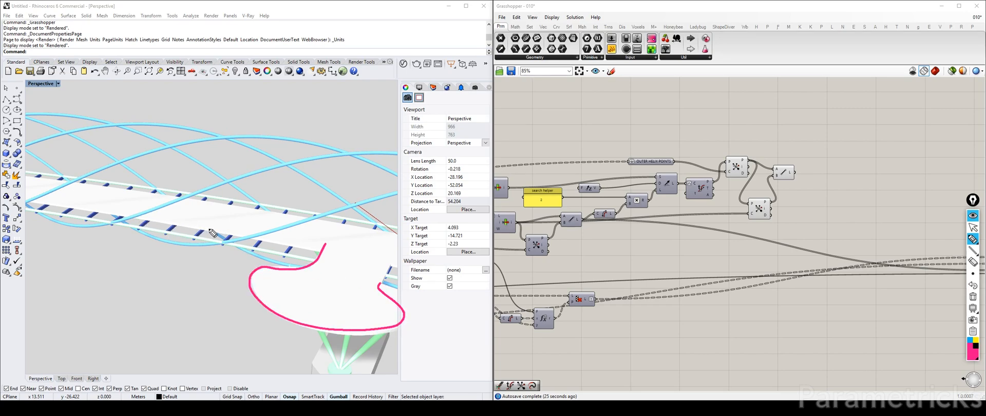
mouse_move(180, 226)
left_mouse_down()
mouse_move(165, 254)
mouse_move(247, 324)
mouse_move(254, 247)
mouse_move(276, 270)
left_mouse_up()
left_click_drag(270, 234, 270, 233)
mouse_move(354, 203)
left_mouse_down()
mouse_move(280, 234)
mouse_move(299, 235)
left_mouse_up()
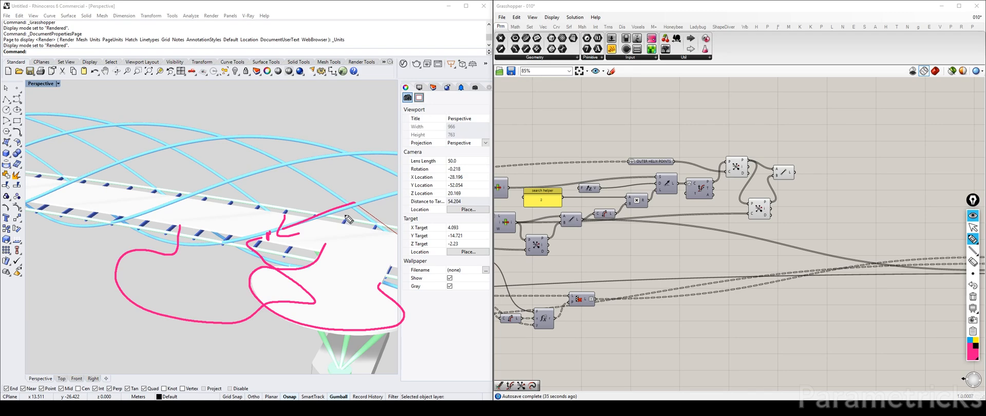
left_click_drag(239, 258, 306, 300)
left_click_drag(292, 259, 235, 314)
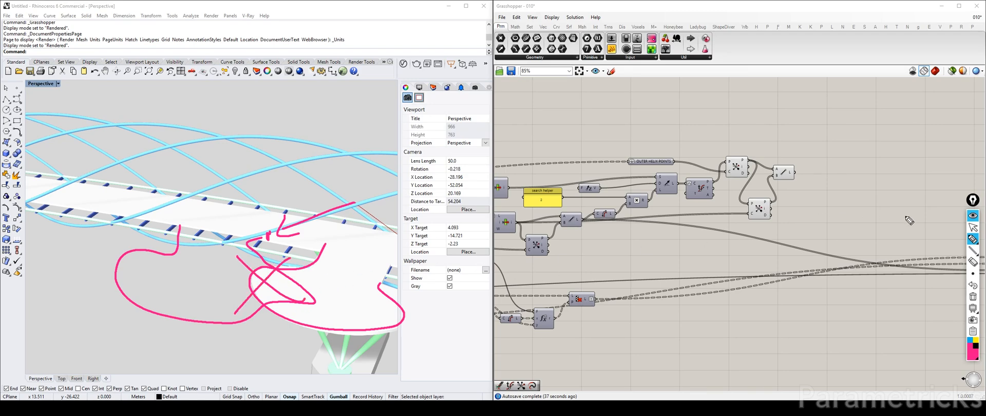
left_click(972, 297)
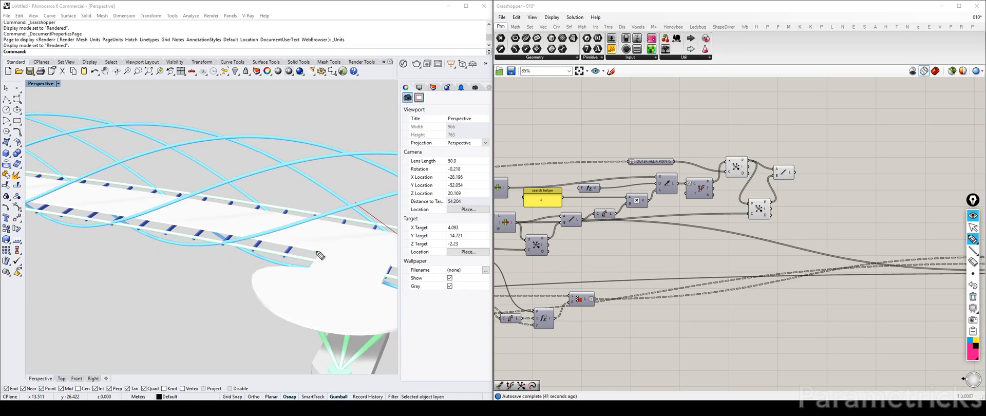
mouse_move(313, 266)
left_mouse_down()
mouse_move(262, 270)
mouse_move(337, 313)
mouse_move(357, 292)
left_mouse_up()
left_click_drag(110, 215, 90, 235)
mouse_move(156, 222)
left_mouse_down()
mouse_move(142, 234)
mouse_move(25, 257)
mouse_move(128, 300)
mouse_move(135, 232)
mouse_move(356, 200)
left_mouse_up()
mouse_move(208, 220)
left_mouse_down()
mouse_move(192, 234)
mouse_move(200, 239)
left_mouse_up()
left_click_drag(359, 208, 418, 253)
left_click_drag(382, 226, 417, 252)
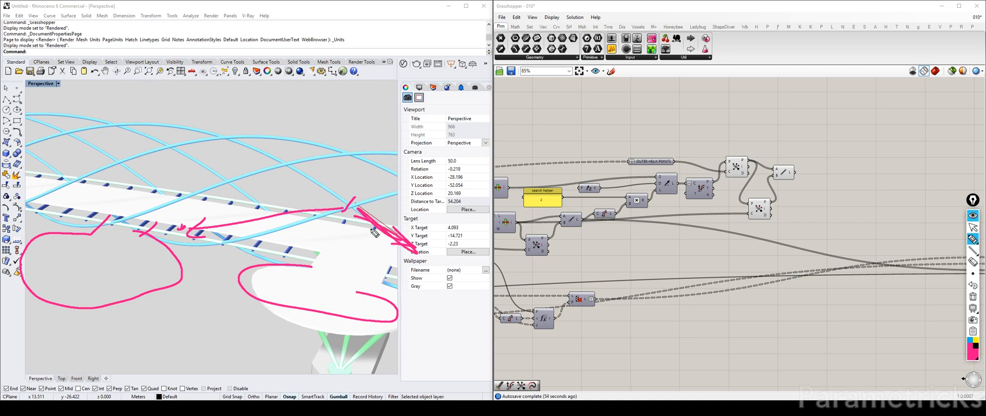
left_click(973, 296)
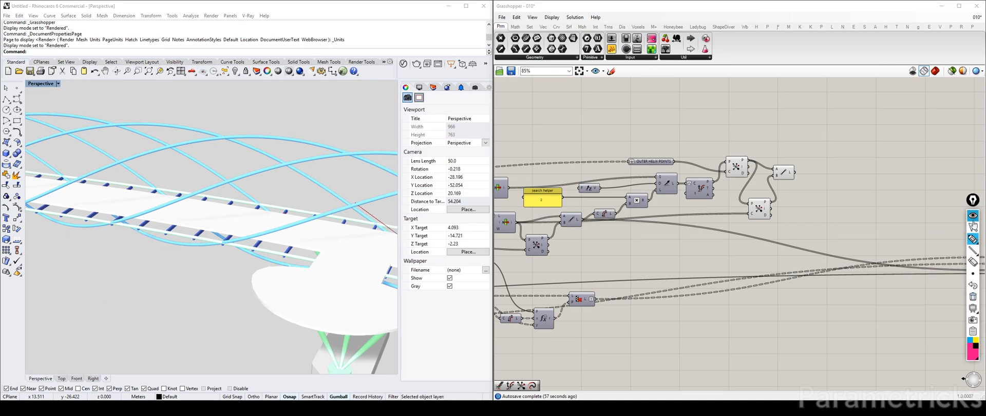
left_click(973, 216)
Reposition the copied Closest Point and the Line component next to the first Closest Point, leaving the first one selected
right_click_drag(297, 176, 230, 267, "shift")
left_click_drag(782, 174, 794, 169)
left_click_drag(761, 208, 760, 191)
right_click_drag(654, 204, 768, 198)
left_click_drag(851, 160, 846, 161)
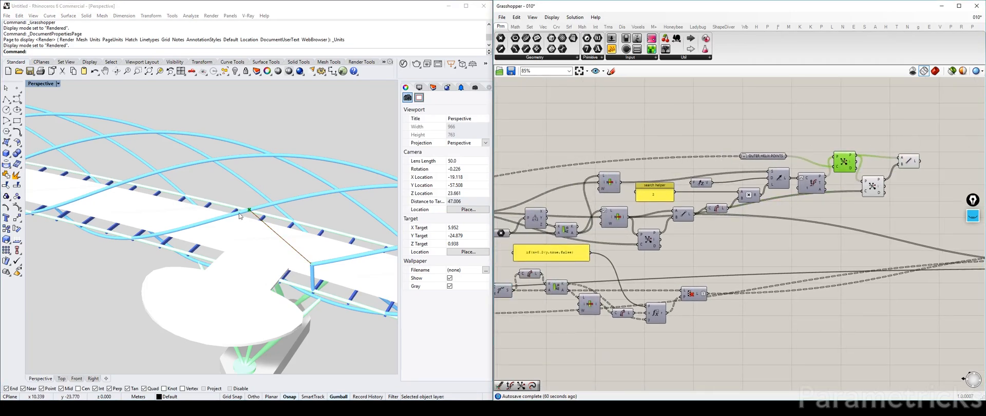
Examine the flattened point parameter's points in the model and the Z component values of the deconstructed points
right_click_drag(787, 207, 817, 180)
scroll(672, 153, "up", 1)
left_click_drag(886, 99, 720, 166)
left_click(618, 196)
left_click(621, 188)
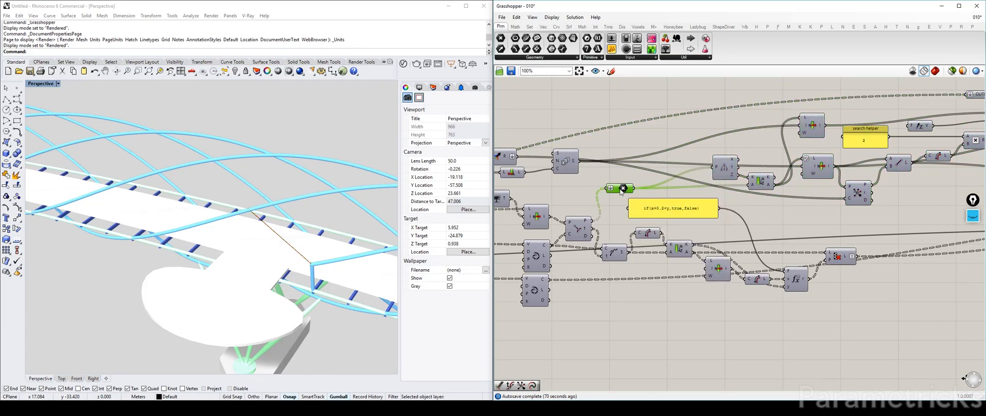
left_click_drag(624, 189, 618, 188)
mouse_move(612, 193)
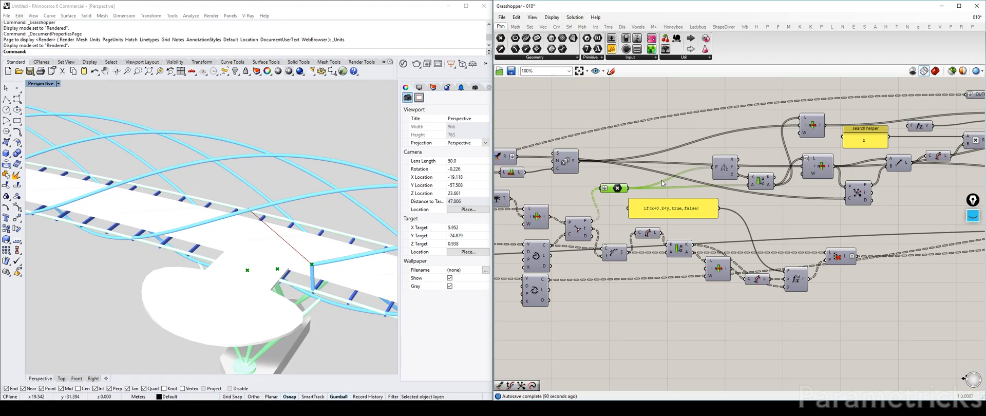
left_click_drag(615, 192, 587, 192)
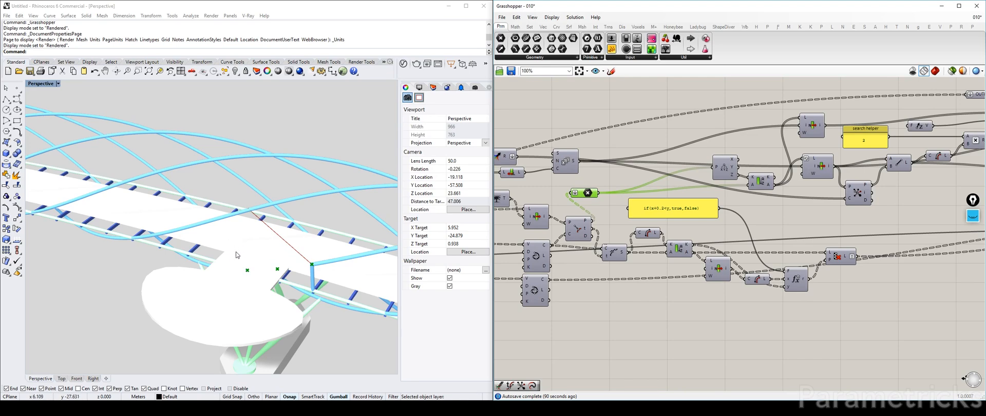
left_click_drag(598, 195, 636, 187)
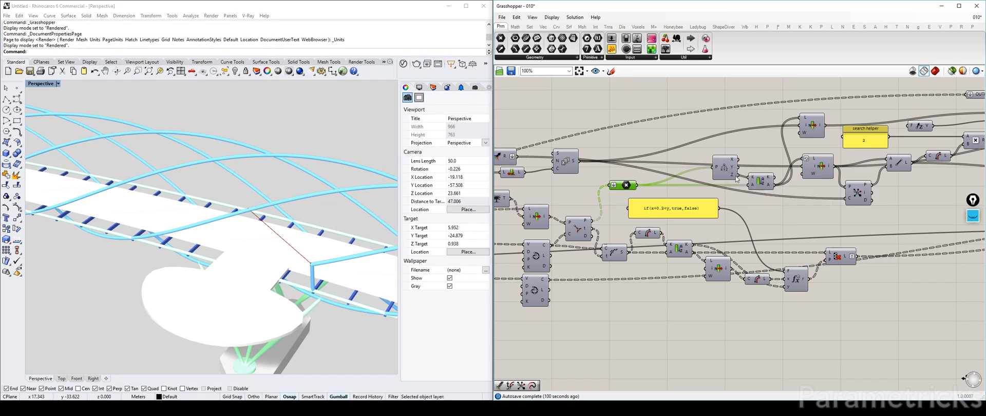
mouse_move(735, 176)
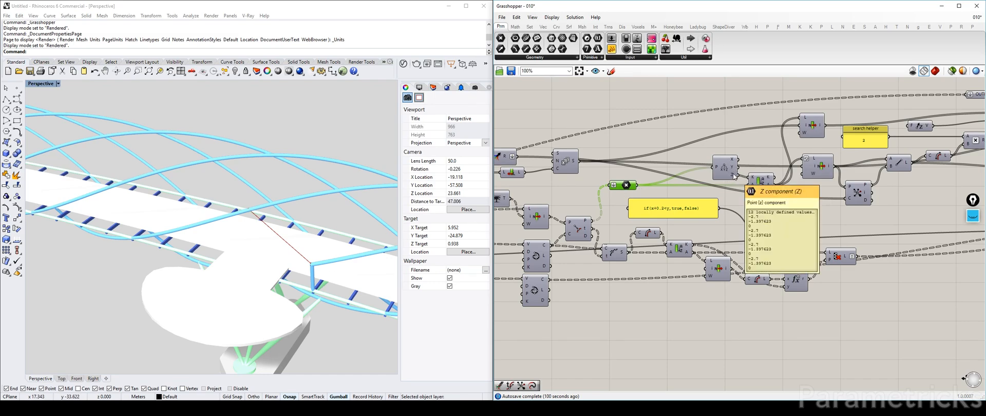
Examine the expression, the Series driven by the "points to remove" panel, and the tree component that follows it
right_click_drag(592, 174, 850, 161)
scroll(850, 161, "down", 3)
right_click_drag(569, 166, 630, 155)
scroll(629, 156, "up", 4)
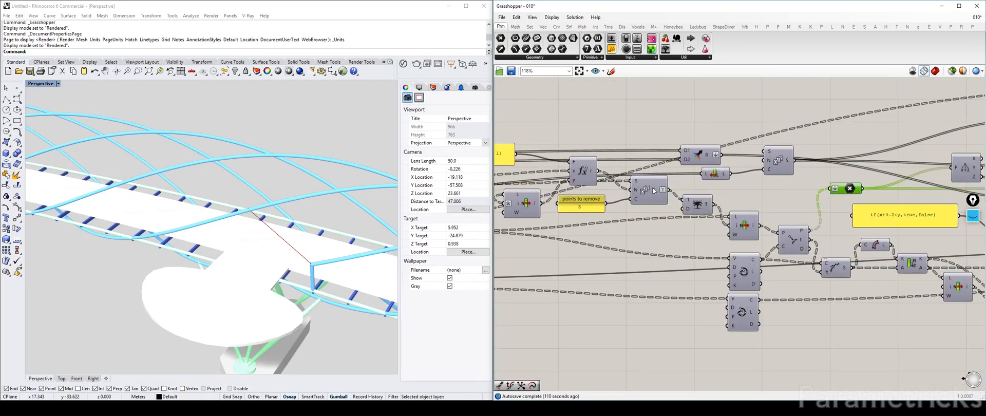
left_click(649, 190)
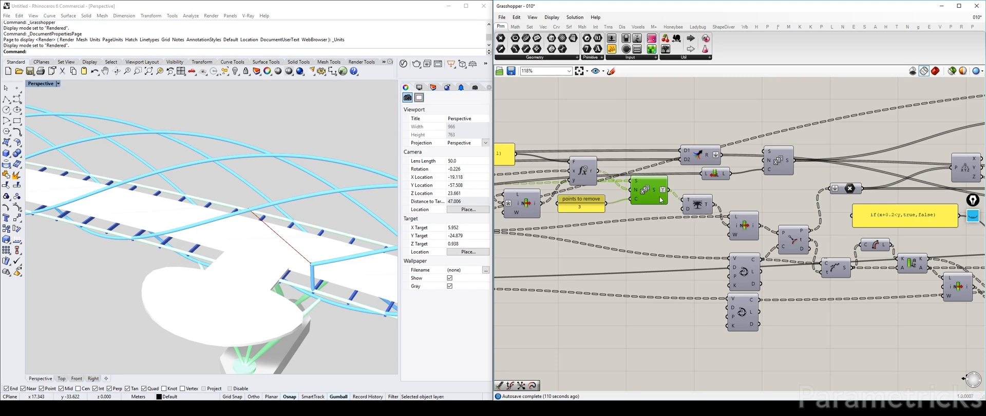
left_click_drag(583, 185, 588, 189)
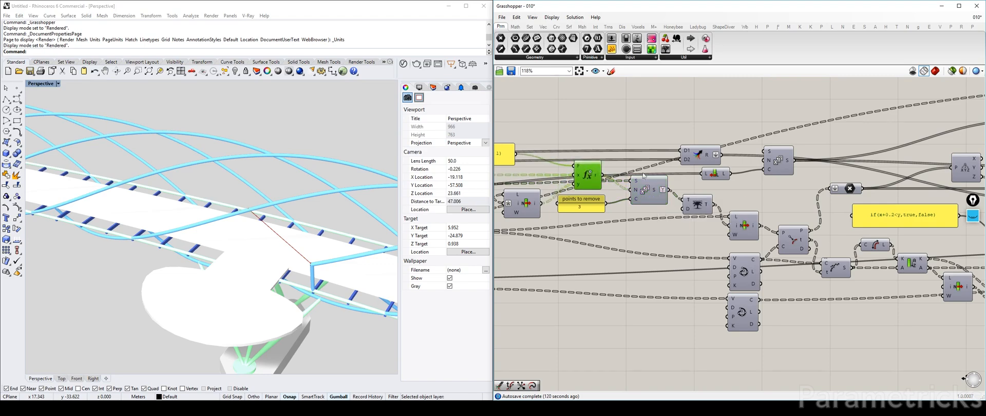
left_click_drag(656, 192, 649, 198)
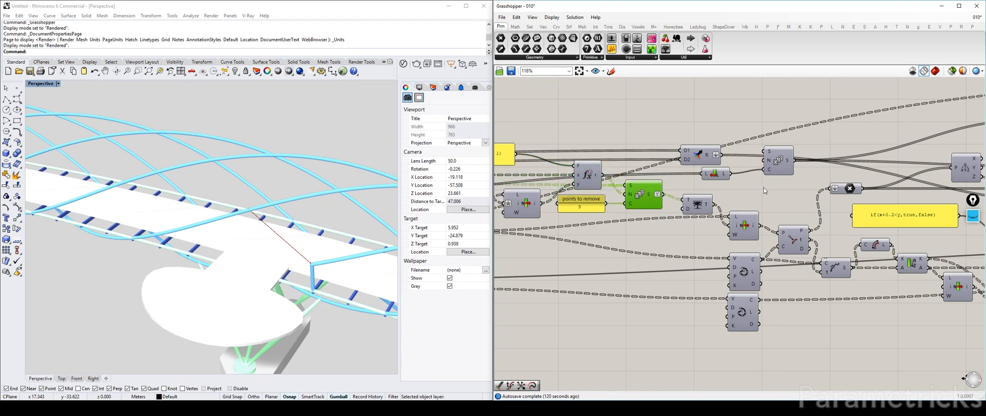
mouse_move(649, 199)
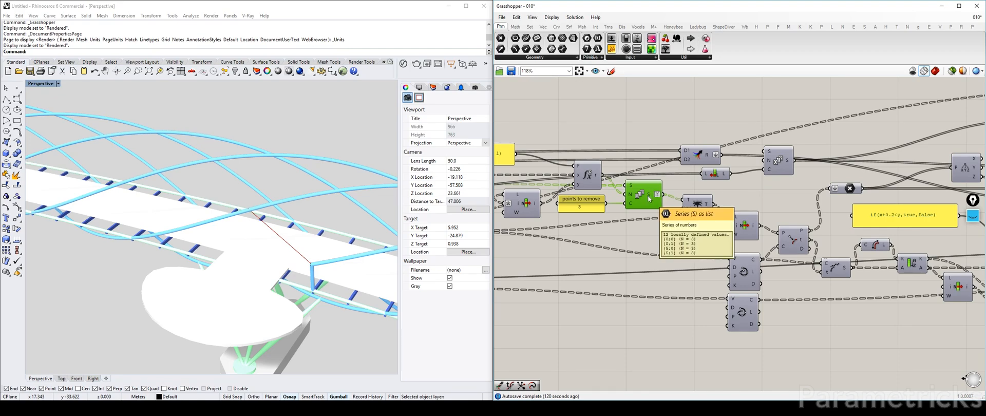
left_click(694, 201)
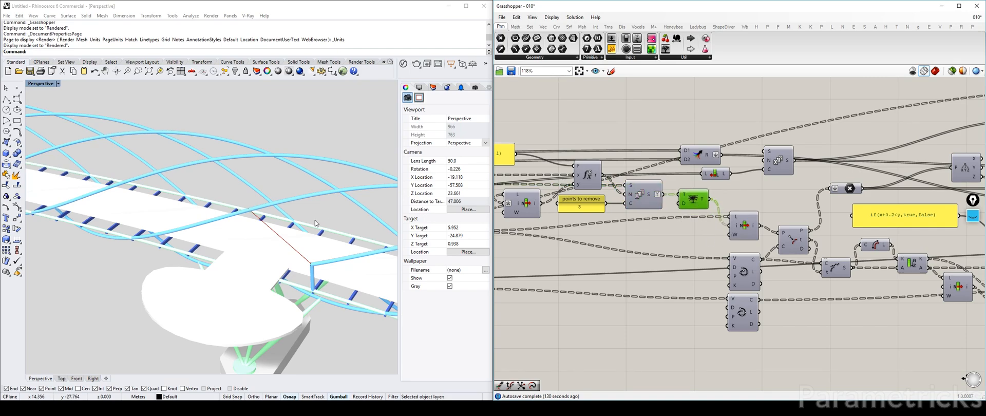
Move the OUTER HELIX POINTS parameter further from the Closest Point components, above the "search helper" panel
right_click_drag(820, 179, 568, 190)
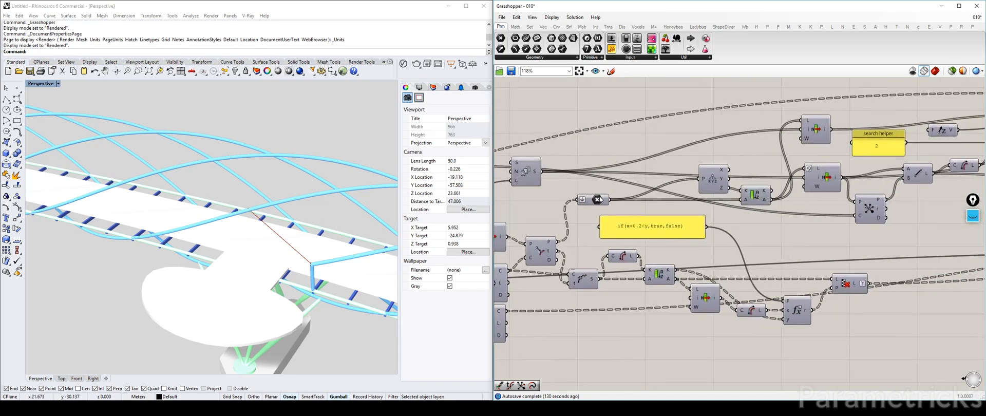
scroll(727, 178, "down", 2)
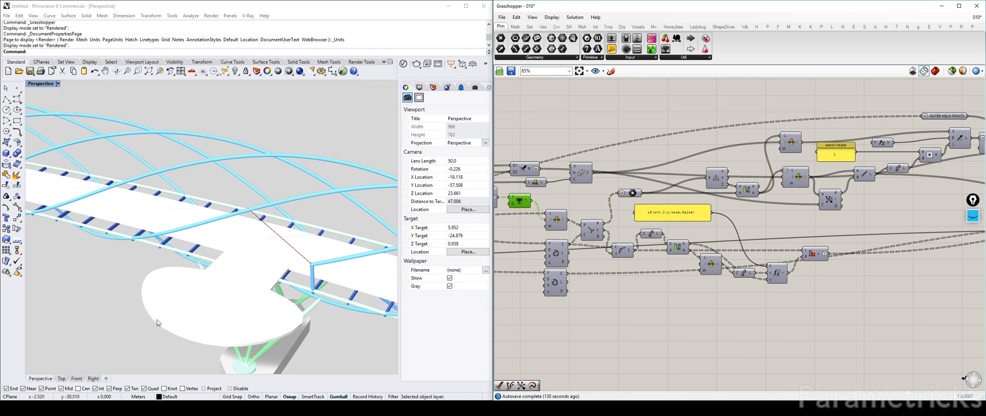
right_click_drag(870, 138, 694, 152)
scroll(694, 153, "down", 3)
scroll(824, 133, "up", 2)
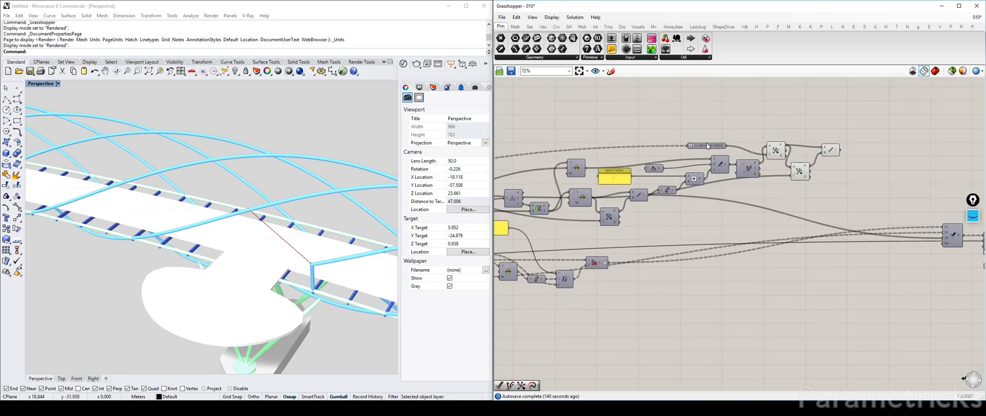
left_click_drag(710, 147, 643, 153)
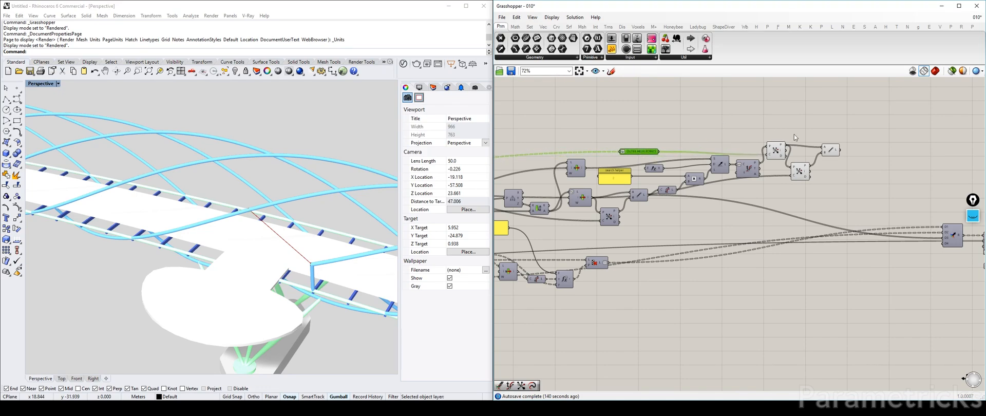
left_click(846, 140)
Rearrange the two Closest Point components and the Line component into a clear sequence after the Evaluate Curve component
left_click(831, 150)
left_click_drag(800, 172, 820, 174)
mouse_move(776, 150)
left_mouse_down()
mouse_move(850, 165)
mouse_move(810, 171)
mouse_move(783, 155)
left_mouse_up()
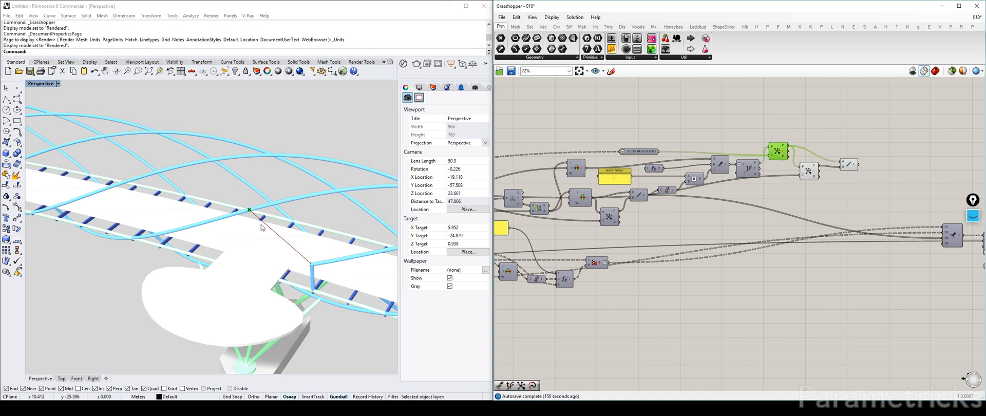
scroll(634, 180, "up", 3)
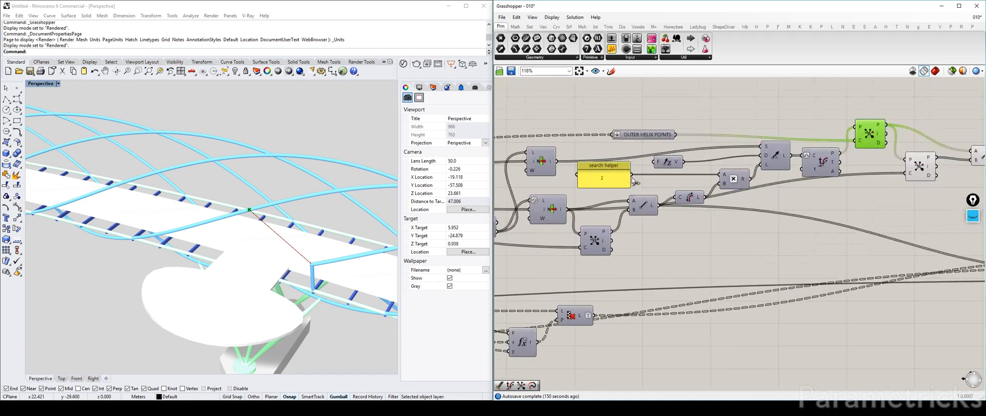
right_click_drag(883, 143, 733, 150)
right_click_drag(603, 167, 562, 159)
left_click_drag(681, 164, 674, 164)
left_click_drag(633, 130, 676, 170)
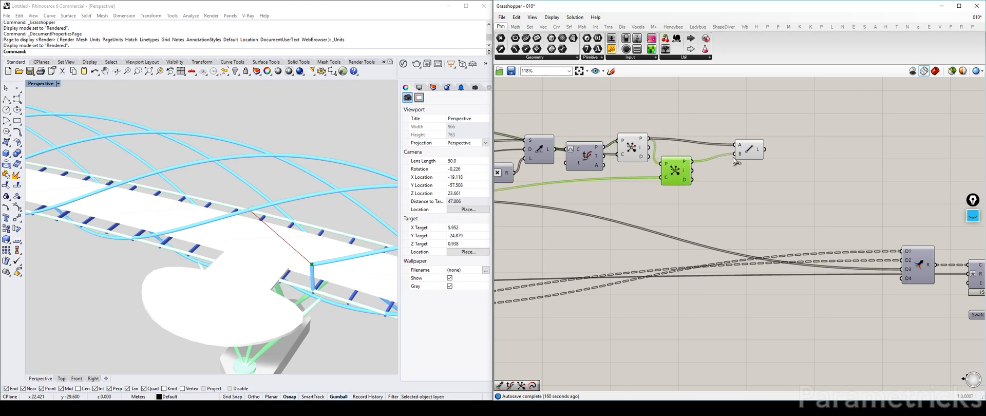
Move the Line component closer to the Closest Point components and feed its line into a new Evaluate Curve component
right_click_drag(339, 223, 256, 223)
left_click_drag(755, 150, 726, 147)
right_click_drag(782, 152, 744, 171)
double_click(744, 170)
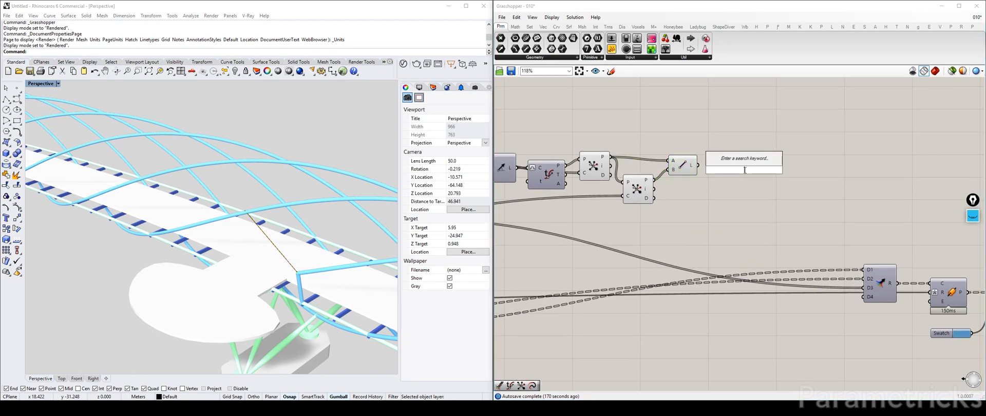
type("crv eval;")
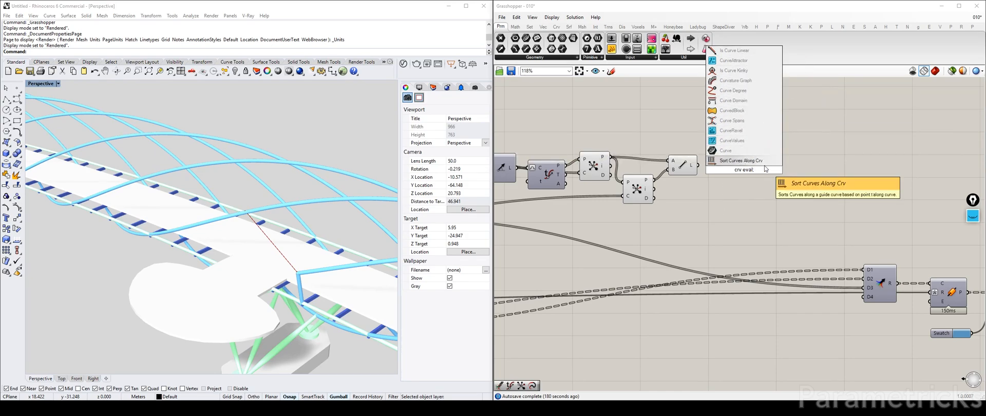
key("BackSpace")
left_click(754, 154)
left_click_drag(698, 165, 733, 164)
Reparameterize the new Evaluate Curve component's curve input and set its t parameter to 0.5
right_click(735, 163)
left_click(748, 247)
right_click(734, 178)
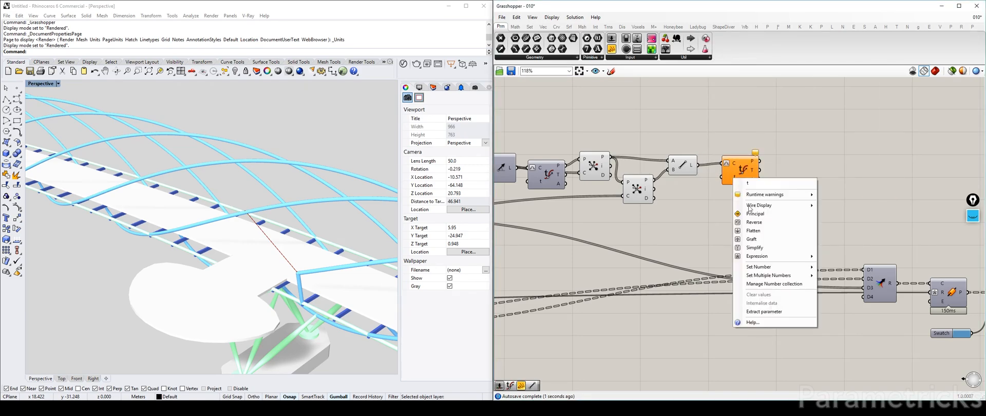
mouse_move(773, 266)
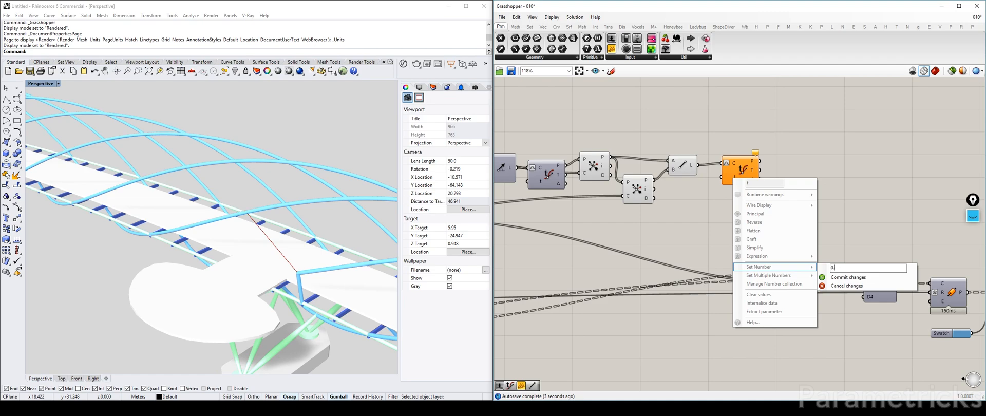
type("0.5")
left_click(850, 277)
Examine the evaluated point on the line against the deck and platform edge in the Top view with Rendered display
right_click_drag(232, 219, 275, 248)
double_click(39, 85)
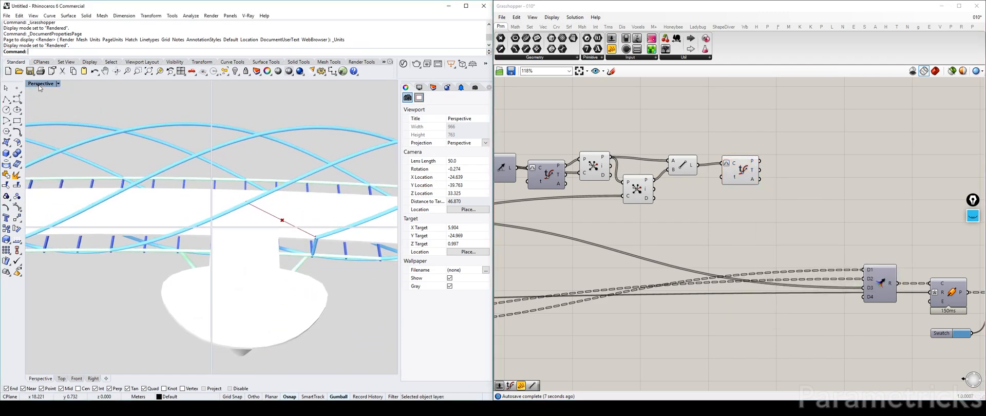
double_click(36, 85)
scroll(210, 172, "down", 15)
scroll(213, 205, "up", 10)
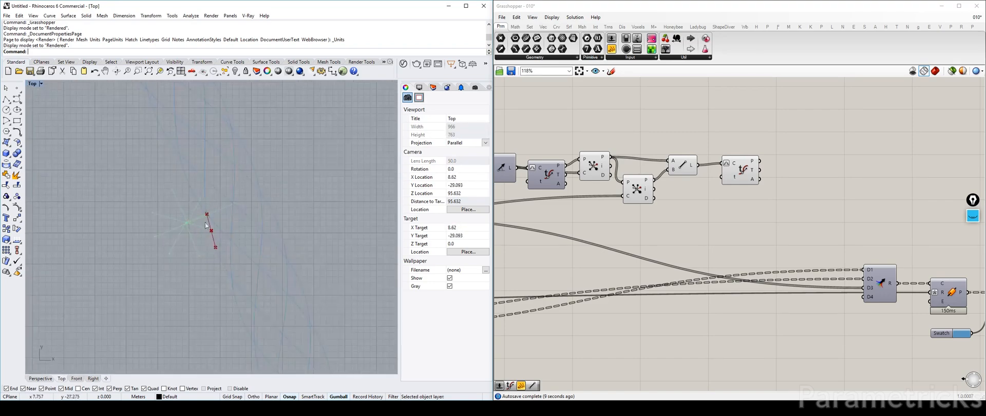
scroll(529, 185, "down", 10)
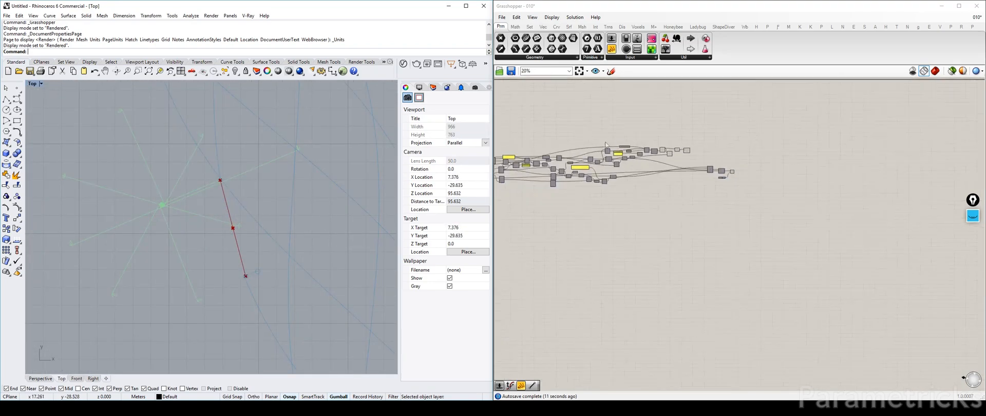
left_click(39, 87)
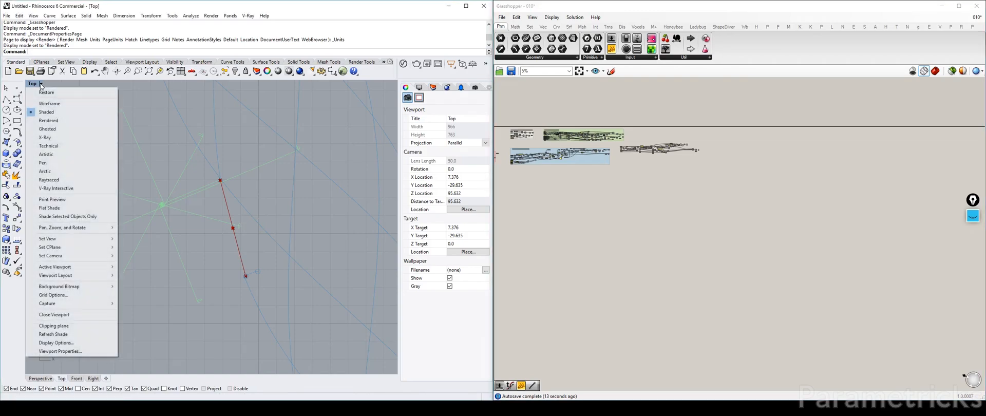
left_click(67, 121)
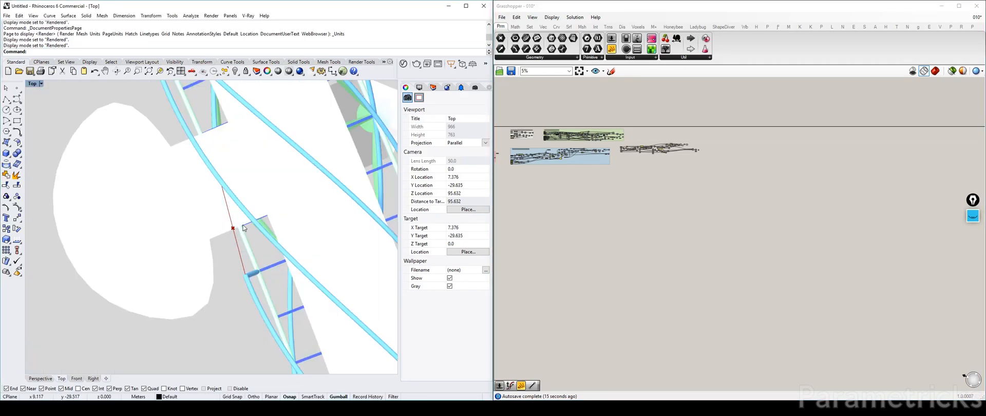
scroll(243, 228, "up", 3)
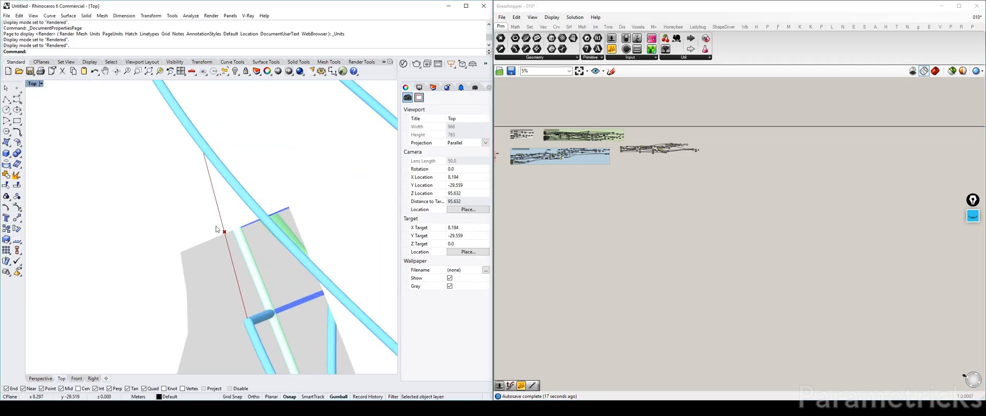
Examine the evaluated point and its line near the platform from several angles in the Perspective view
double_click(32, 84)
double_click(233, 84)
right_click_drag(330, 196, 298, 204)
scroll(305, 253, "up", 5)
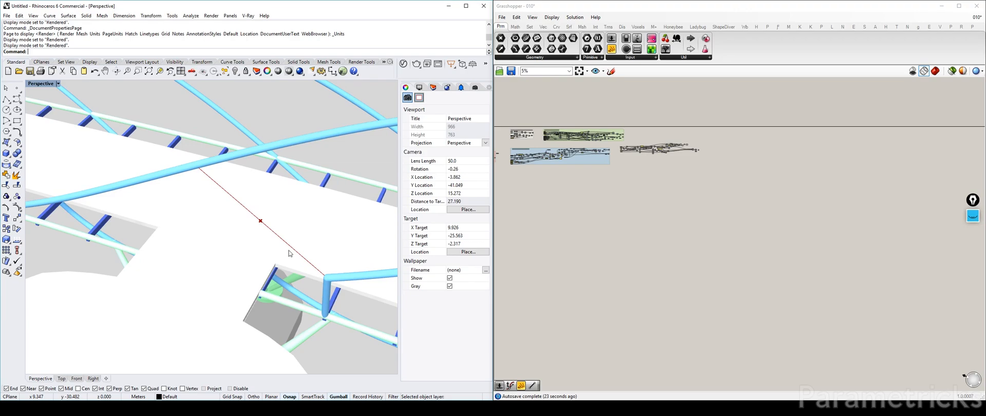
right_click_drag(289, 251, 280, 236)
scroll(680, 127, "up", 12)
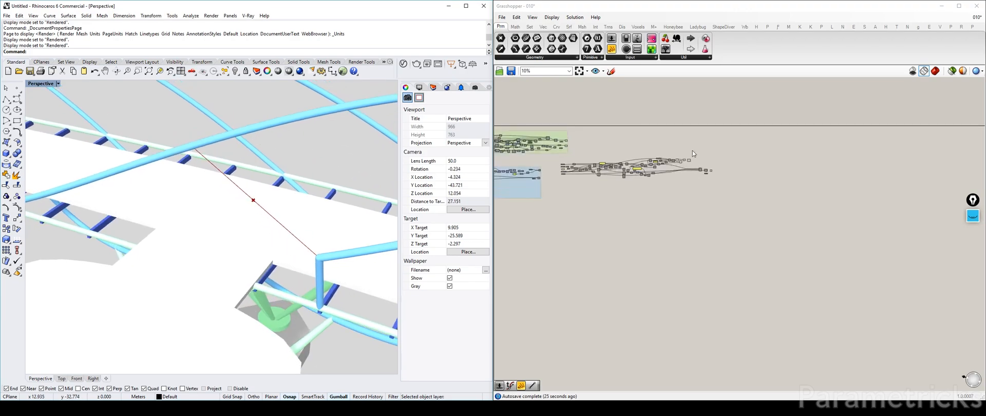
left_click_drag(697, 142, 685, 150)
right_click_drag(325, 204, 292, 222)
scroll(328, 209, "down", 4)
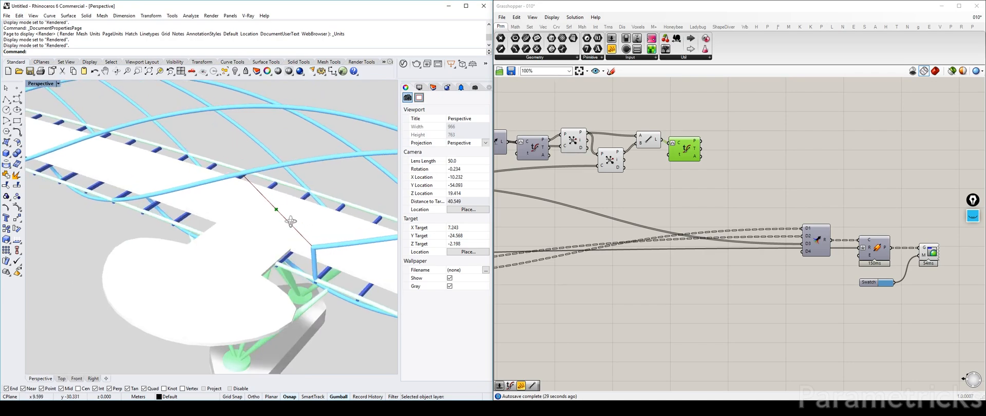
right_click_drag(281, 175, 269, 164)
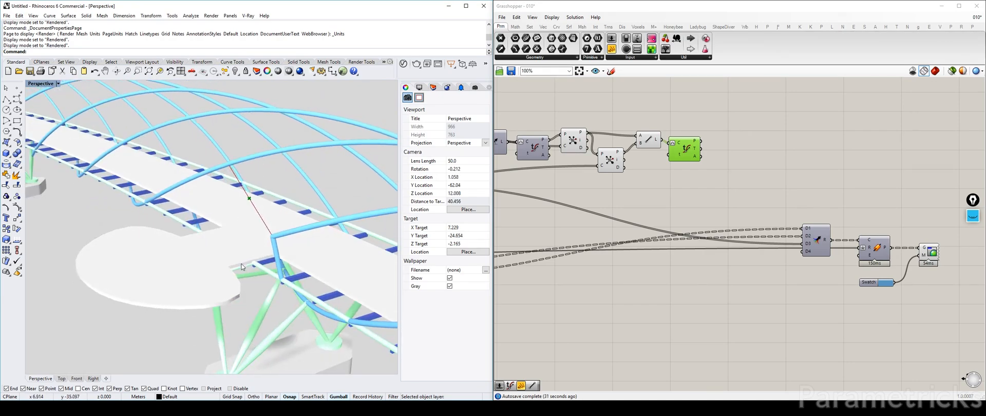
Trace the definition back to the OUTER HELIX group and inspect its input parameters, including Outer Helix diameter and Section Width
scroll(710, 152, "down", 6)
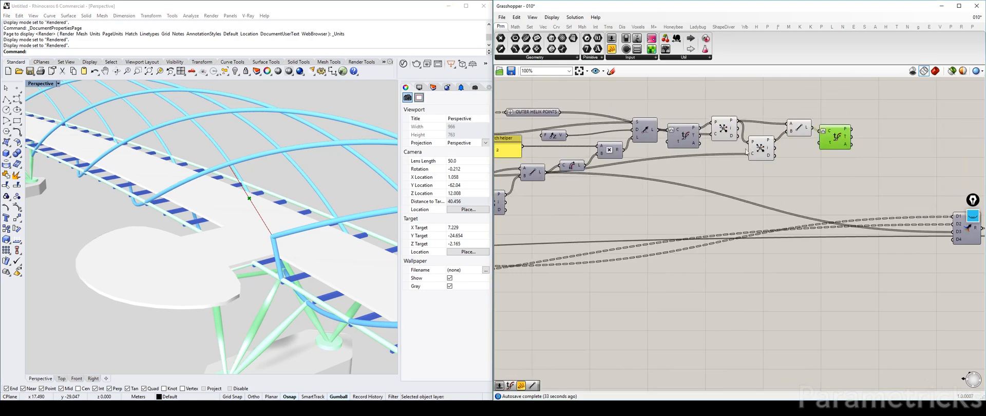
right_click_drag(723, 143, 917, 144)
right_click_drag(591, 139, 863, 144)
right_click_drag(586, 139, 832, 216)
scroll(649, 146, "up", 5)
right_click_drag(769, 196, 687, 174)
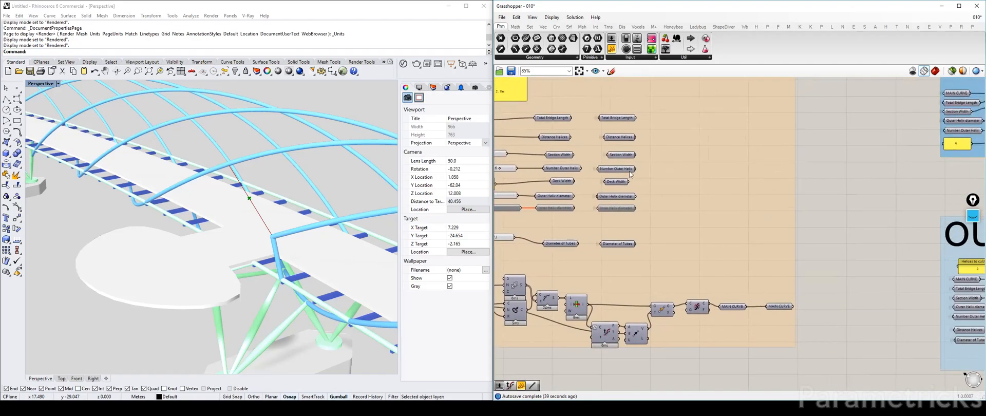
scroll(624, 131, "up", 2)
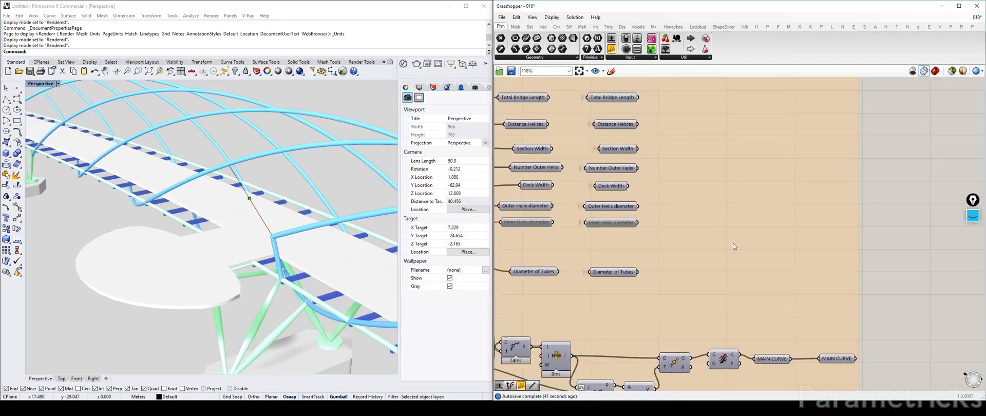
right_click_drag(793, 294, 799, 169)
right_click_drag(733, 176, 630, 207)
scroll(770, 194, "down", 4)
right_click_drag(931, 231, 733, 243)
scroll(734, 245, "up", 6)
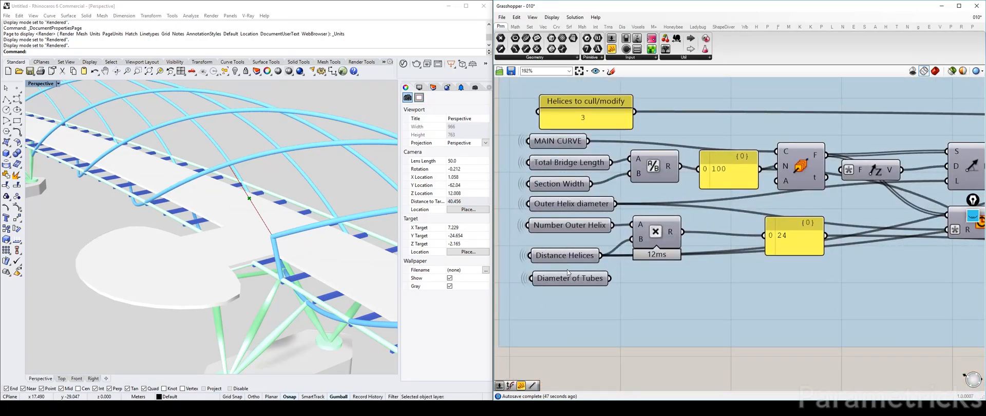
left_click(573, 206)
left_click(577, 184)
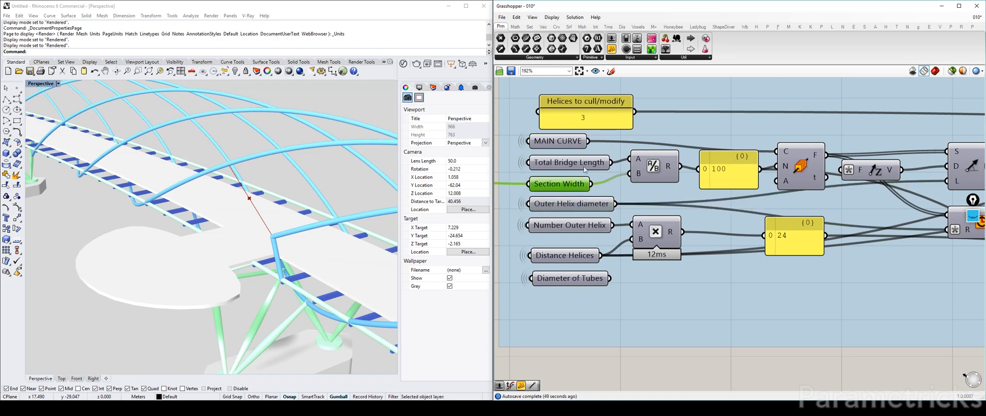
scroll(830, 173, "down", 3)
Examine the circles generated along the bridge by the Circle component in the OUTER HELIX group
left_click(742, 207)
mouse_move(235, 208)
right_mouse_down()
mouse_move(259, 217)
mouse_move(249, 217)
right_mouse_up()
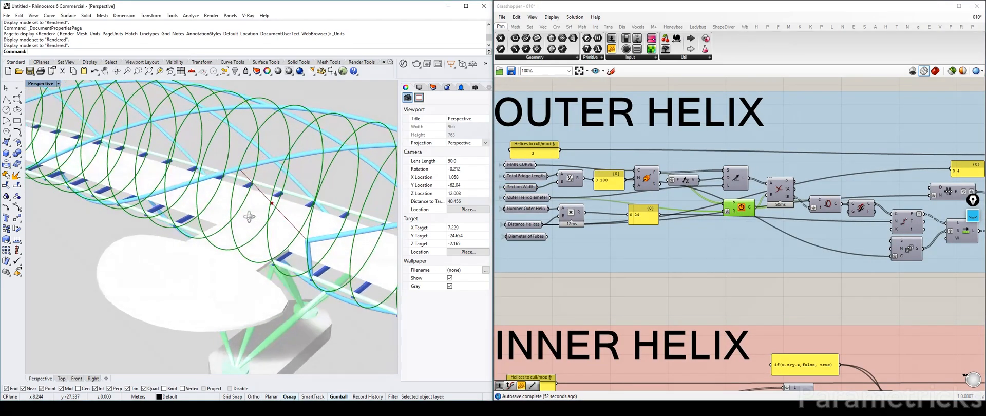
scroll(249, 216, "up", 5)
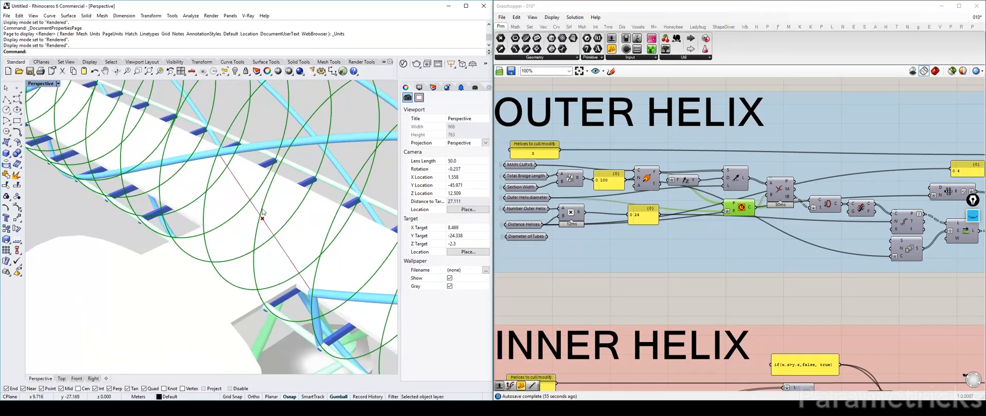
scroll(265, 214, "down", 5)
right_click_drag(719, 215, 783, 195)
scroll(784, 196, "up", 3)
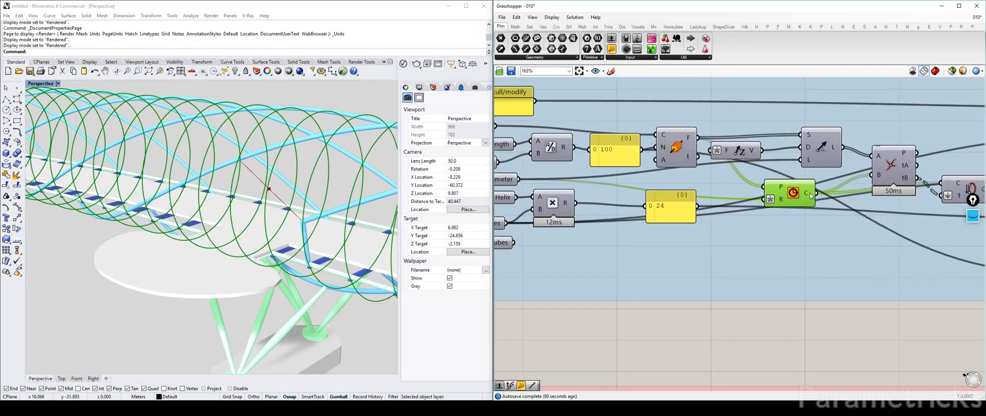
Inspect the OUTER HELIX CURVES parameter in the SUPPORT BEAMS group and trace its wire back to the outer helix definition
scroll(811, 195, "down", 4)
scroll(763, 186, "down", 3)
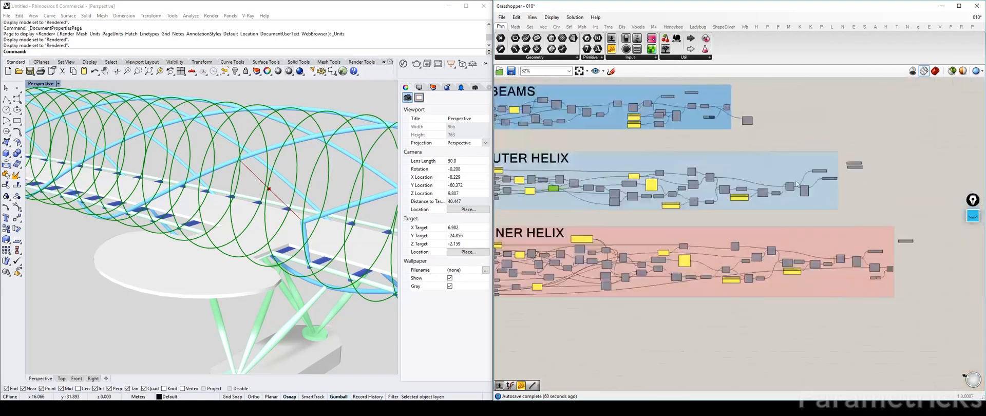
right_click_drag(761, 185, 714, 181)
right_click_drag(818, 244, 692, 217)
scroll(692, 217, "up", 5)
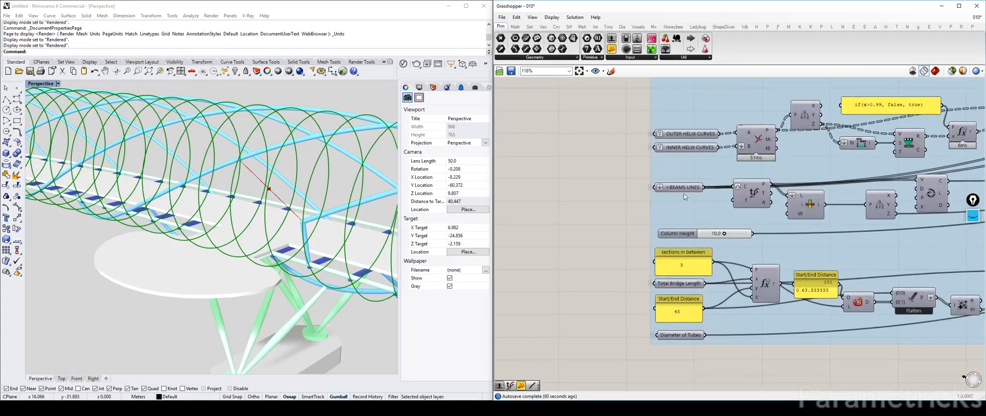
left_click(695, 135)
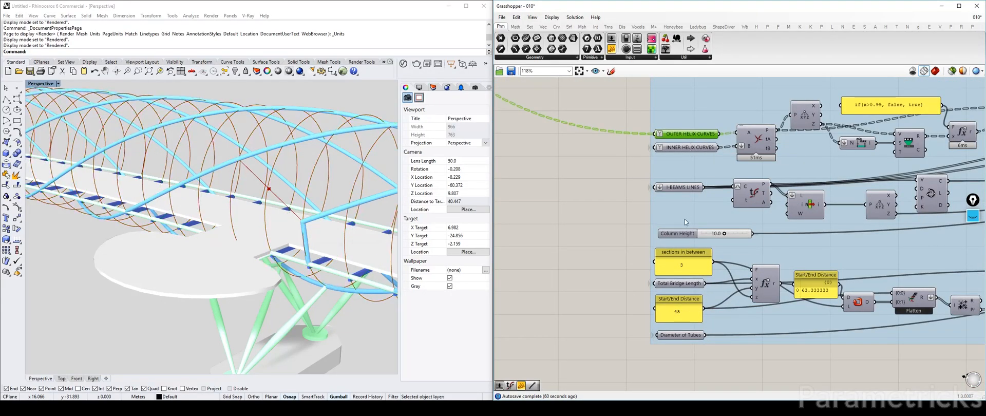
scroll(672, 183, "down", 7)
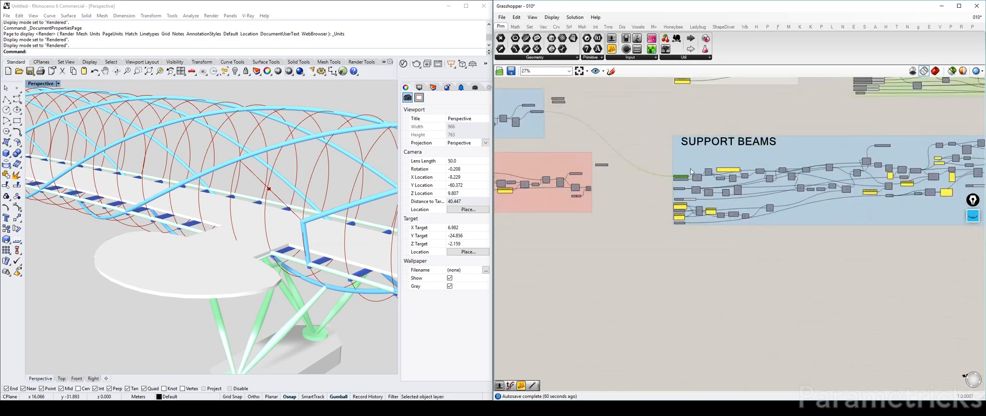
right_click_drag(662, 160, 871, 158)
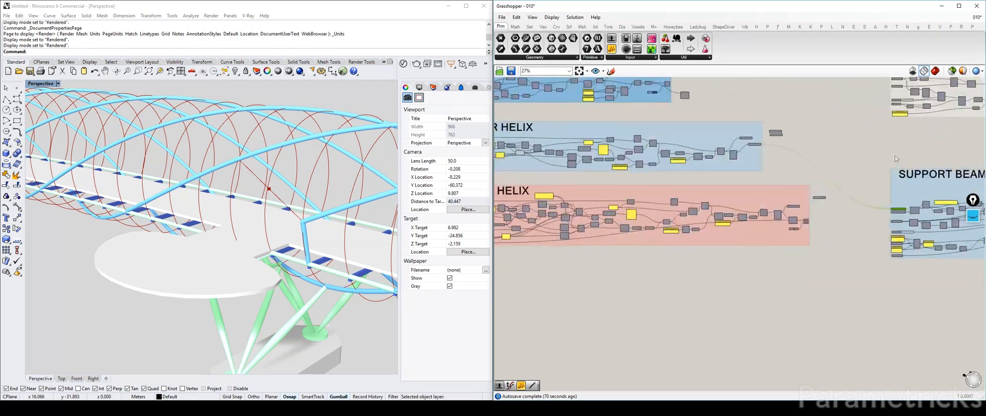
Check the outer helix output parameters and select the Circle component in the OUTER HELIX group as the source for comparison
scroll(747, 129, "up", 7)
left_click(757, 152)
right_click_drag(231, 210, 302, 203)
left_click(768, 163)
scroll(769, 164, "down", 7)
scroll(771, 163, "up", 7)
left_click(832, 198)
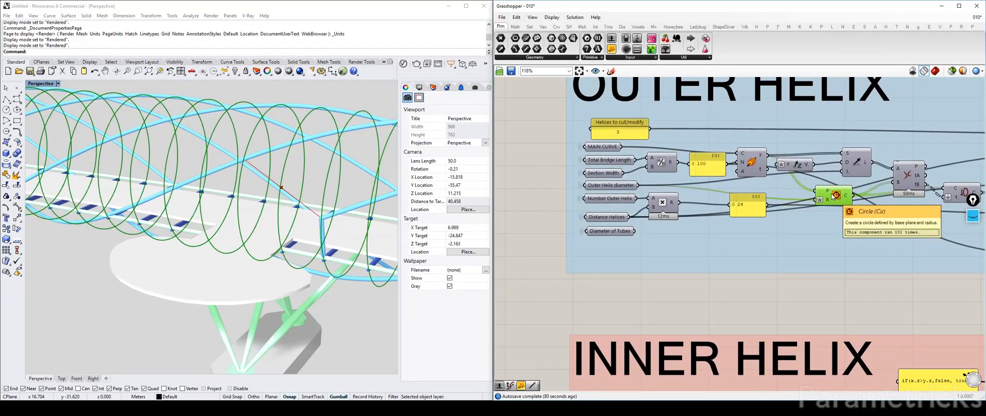
right_click_drag(833, 198, 633, 198)
scroll(661, 280, "down", 5)
scroll(760, 174, "up", 5)
scroll(770, 201, "down", 5)
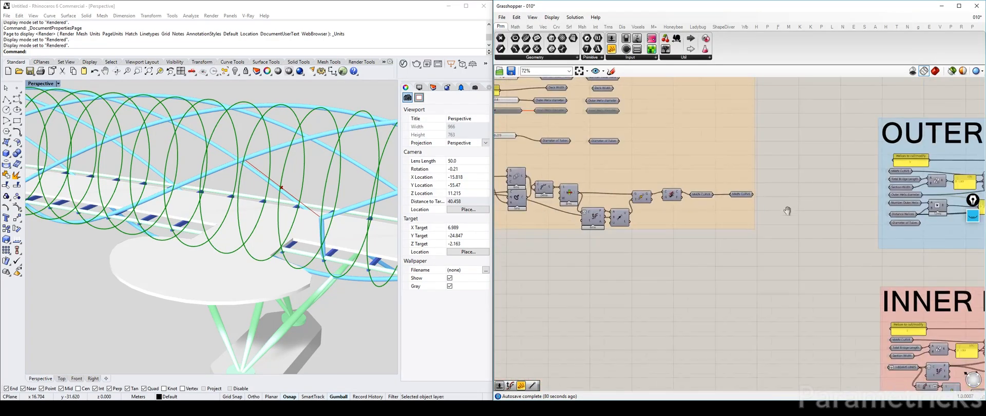
scroll(761, 215, "up", 5)
right_click_drag(762, 216, 408, 133)
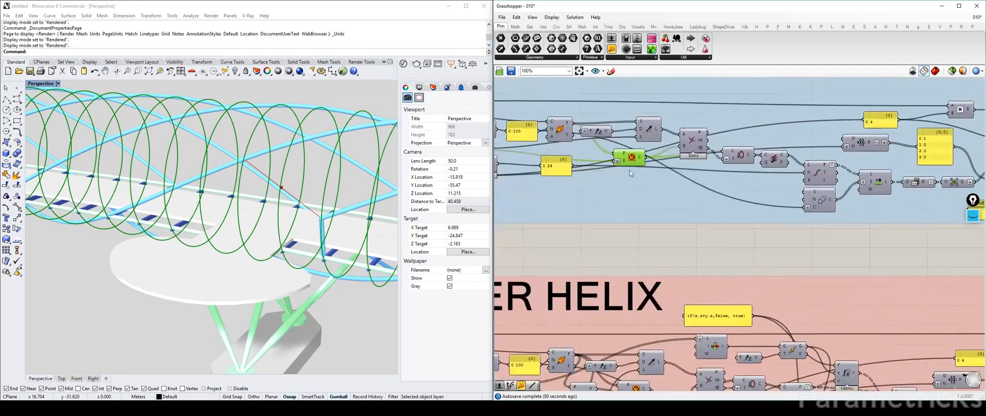
scroll(672, 239, "down", 5)
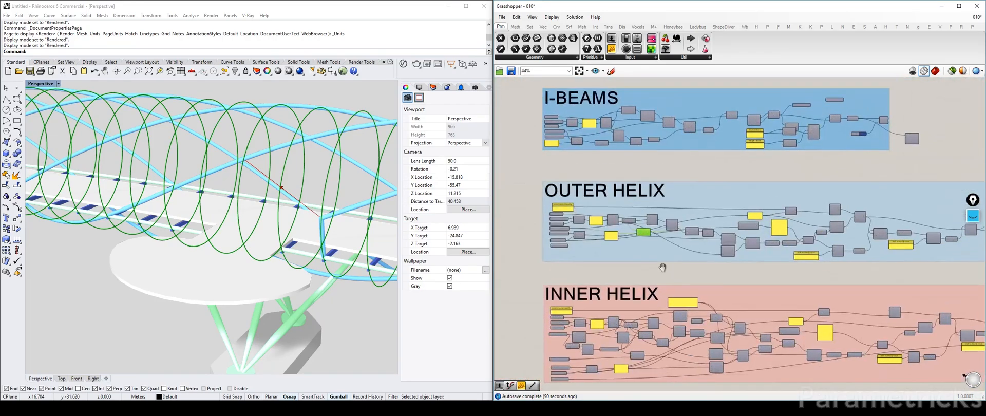
Add a Curve parameter below the OUTER HELIX group and connect the Circle component's output to it
scroll(660, 287, "up", 4)
double_click(658, 290)
type("crv")
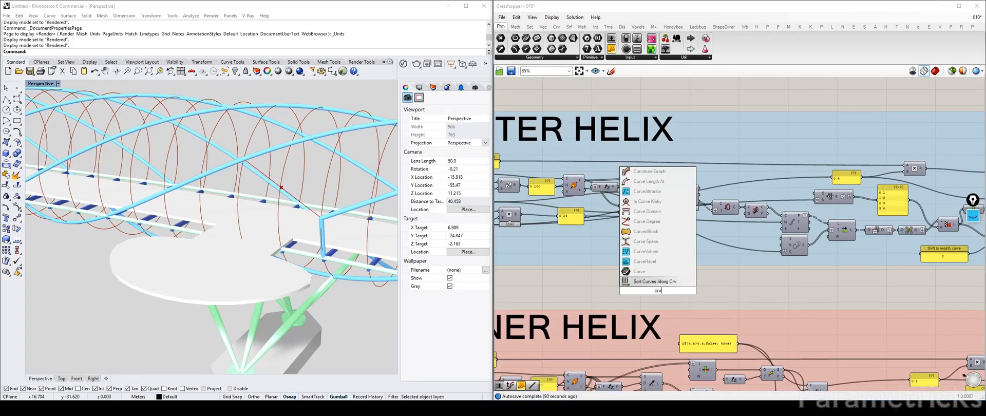
key("Up")
key("Return")
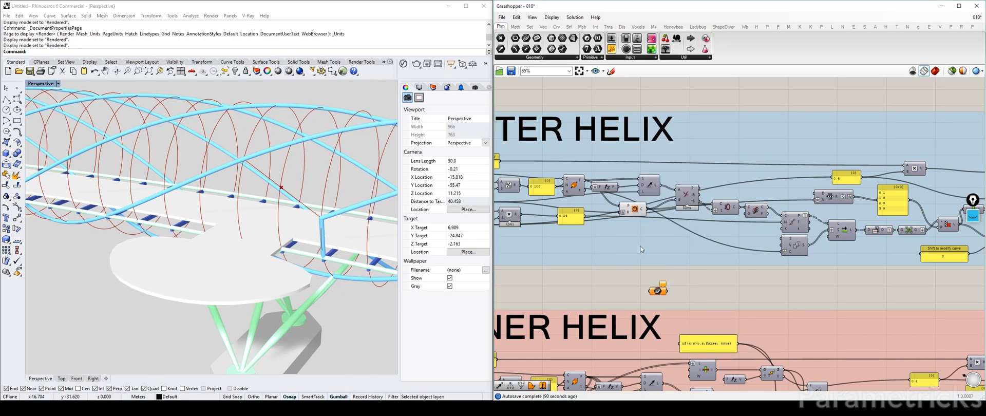
left_click_drag(645, 209, 649, 291)
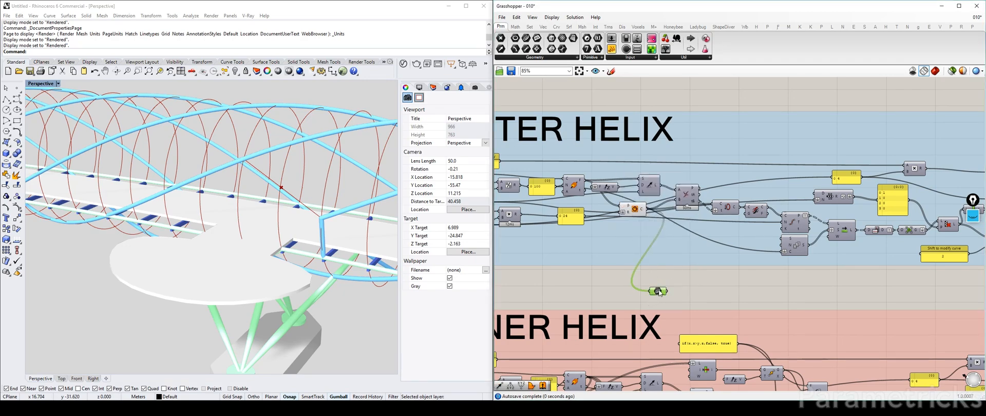
right_click_drag(664, 297, 720, 281)
scroll(719, 281, "up", 2)
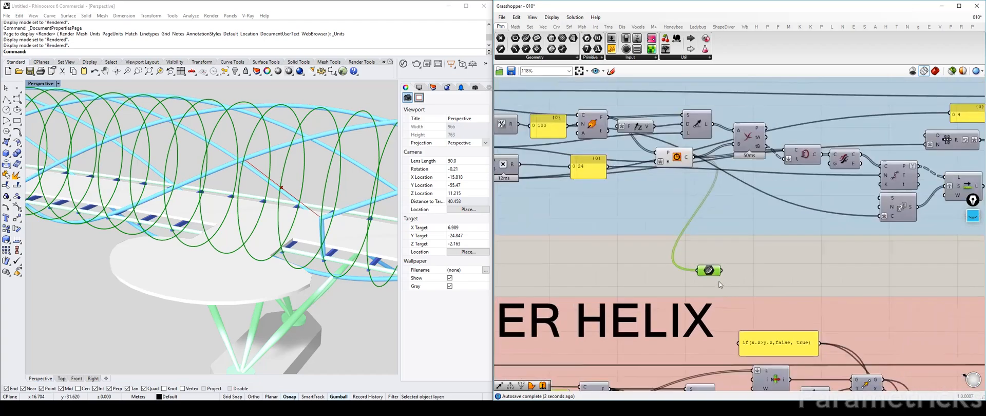
Rename the new Curve parameter below the OUTER HELIX group as OUTER HELIX CIRCLES
right_click(712, 271)
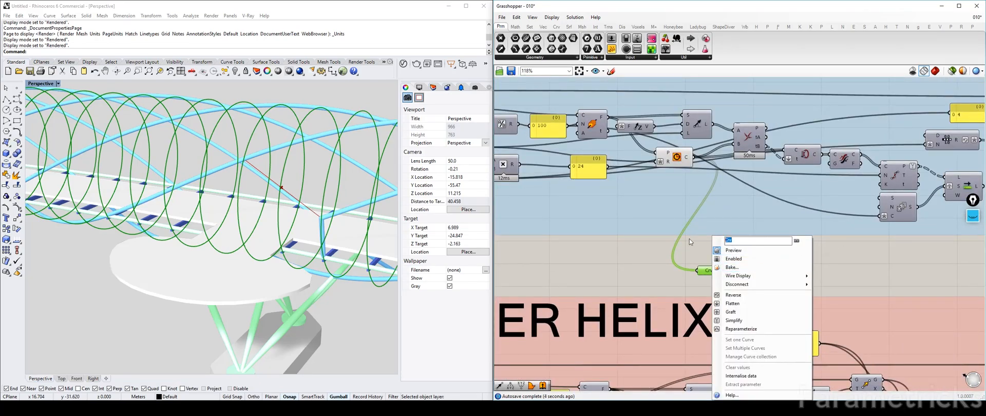
type("OUTER HE")
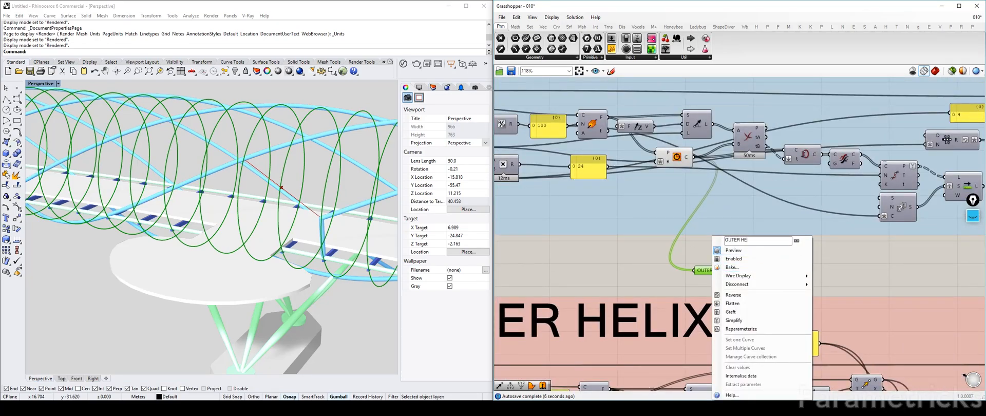
type("LIX CIRCLES")
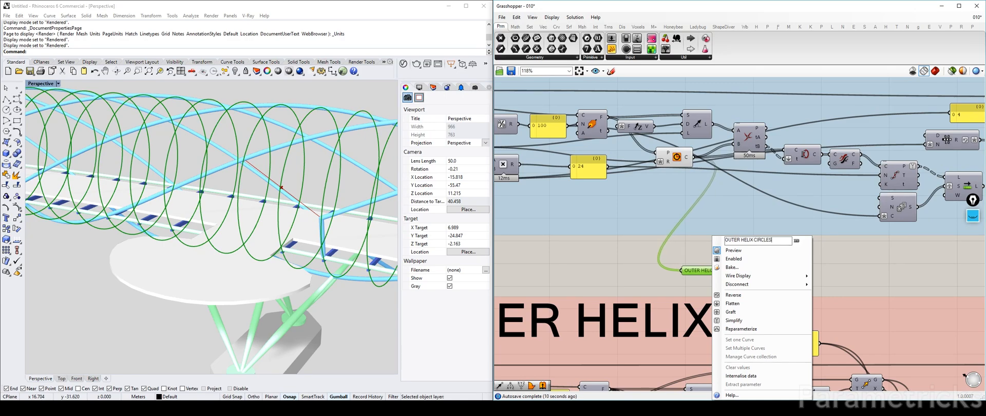
left_click(662, 264)
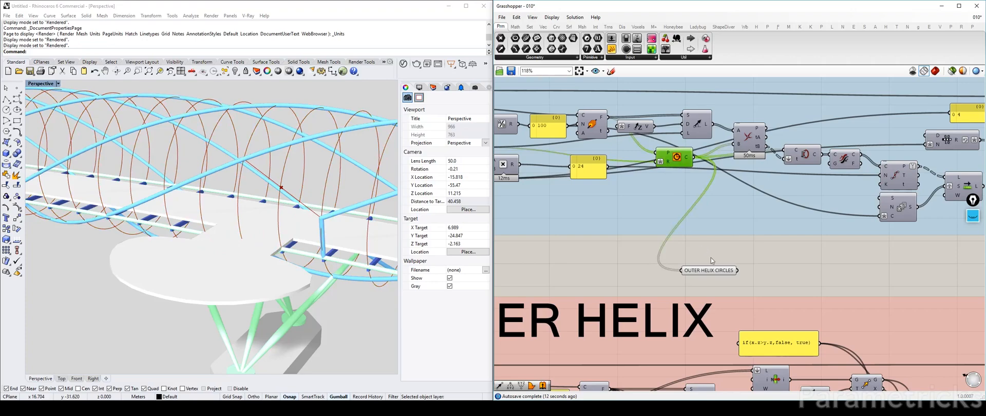
Move the OUTER HELIX CIRCLES parameter up into the OUTER HELIX group
right_click(707, 270)
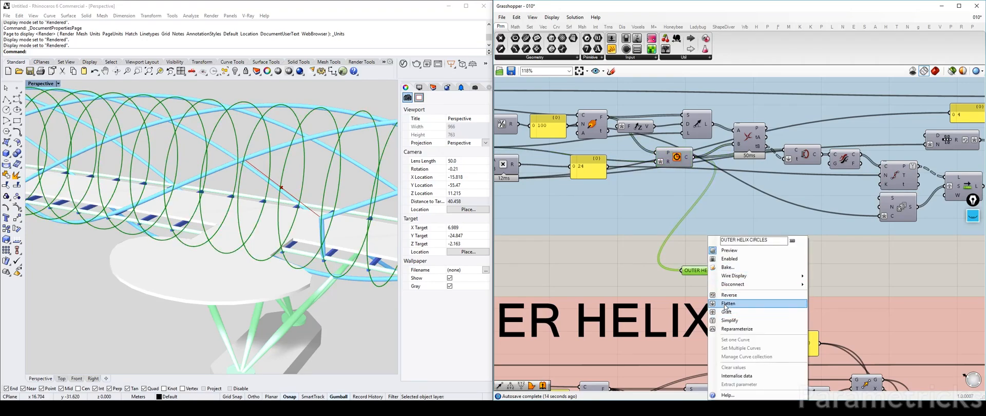
left_click(662, 258)
left_click_drag(696, 270, 727, 218)
right_click(739, 200)
left_click(766, 262)
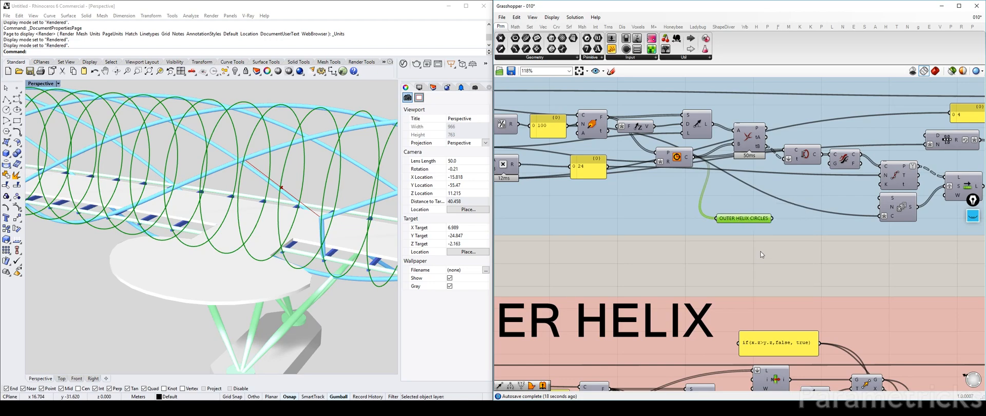
Move OUTER HELIX CIRCLES to the group's output end above OUTER HELIX POINTS and turn off its preview
scroll(765, 221, "down", 5)
scroll(925, 154, "up", 3)
right_click_drag(934, 150, 647, 181)
left_click_drag(629, 186, 903, 166)
scroll(887, 170, "up", 3)
right_click_drag(887, 169, 675, 186)
key("ctrl+q")
Duplicate OUTER HELIX CIRCLES outside the group above the OUTER HELIX POINTS copy, linked to the original, and hide its input wire
left_click_drag(677, 183, 836, 154, "alt")
left_click_drag(690, 181, 783, 153)
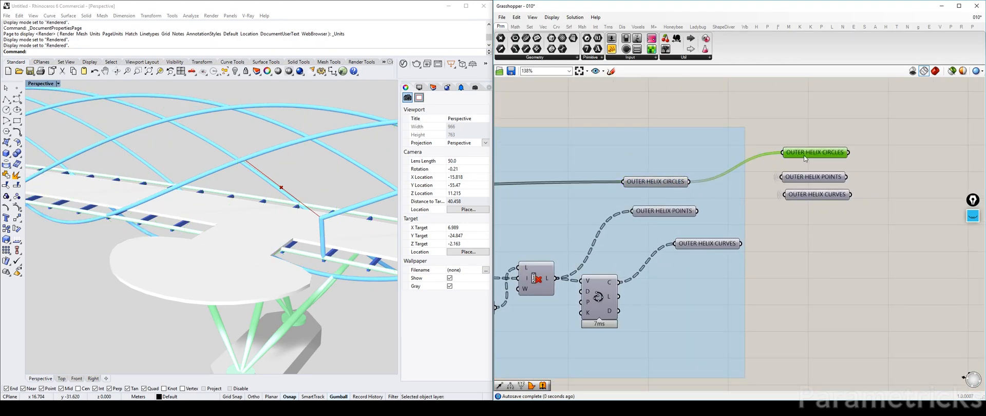
right_click(802, 154)
mouse_move(874, 199)
left_click(920, 213)
Paste a copy of the linked OUTER HELIX CIRCLES parameter above the I-BEAMS LINES input of the downstream definition
left_click(812, 154)
scroll(837, 153, "down", 8)
right_click_drag(874, 154, 683, 149)
right_click_drag(899, 166, 565, 154)
right_click_drag(965, 180, 788, 179)
right_click_drag(645, 174, 818, 165)
scroll(652, 137, "up", 8)
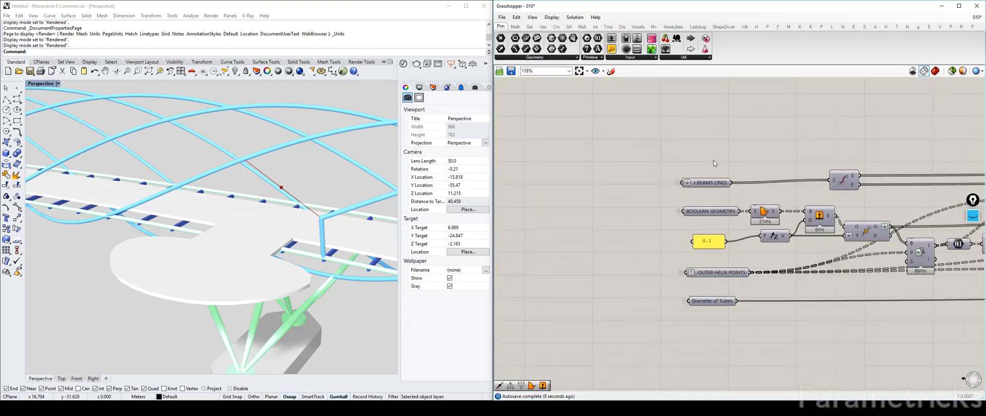
key("ctrl+v")
left_click_drag(738, 238, 702, 161)
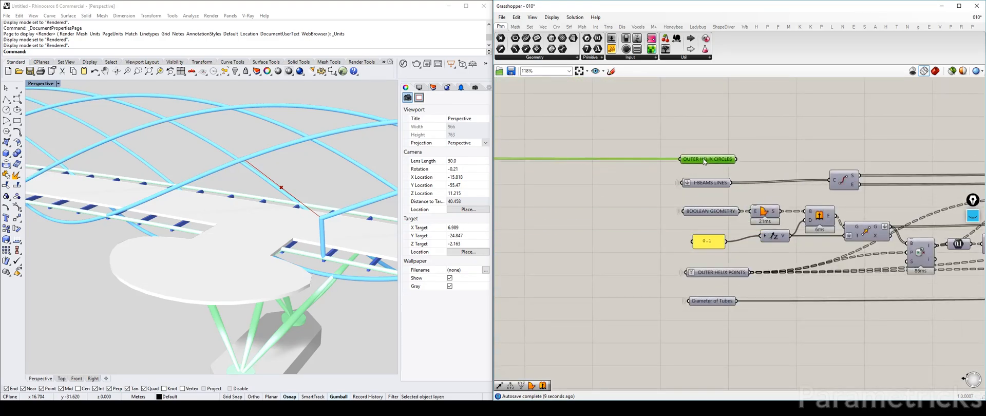
Add a Curve Closest Point component with OUTER HELIX CIRCLES as its curve input and turn off the circles' preview
right_click_drag(298, 177, 314, 179)
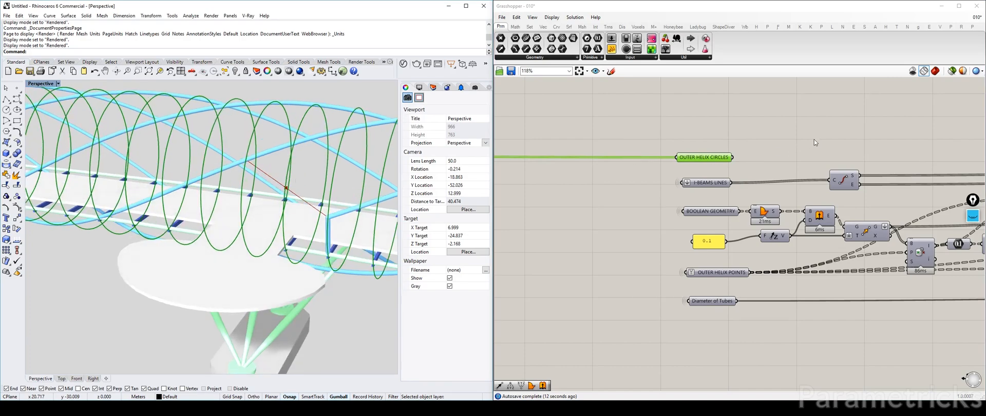
right_click_drag(814, 143, 747, 161)
double_click(701, 123)
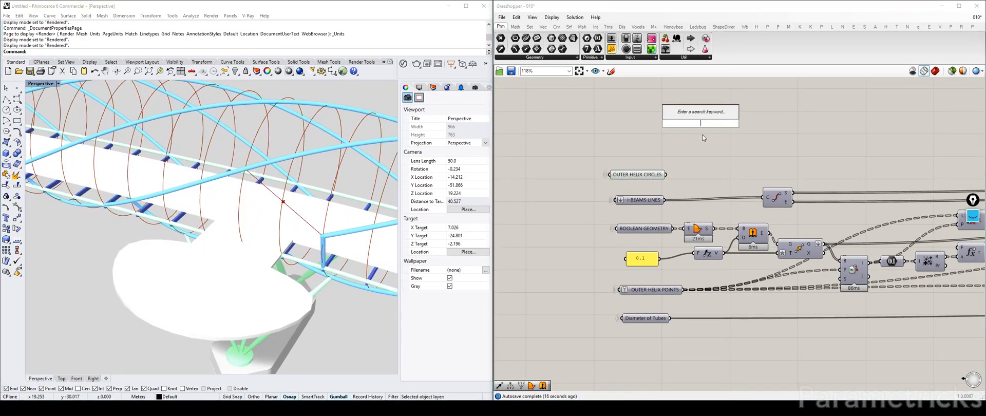
type("point c")
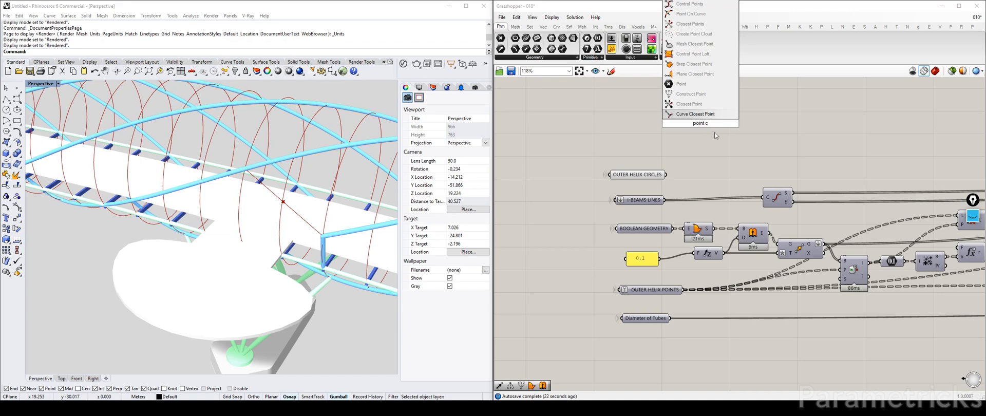
key("Return")
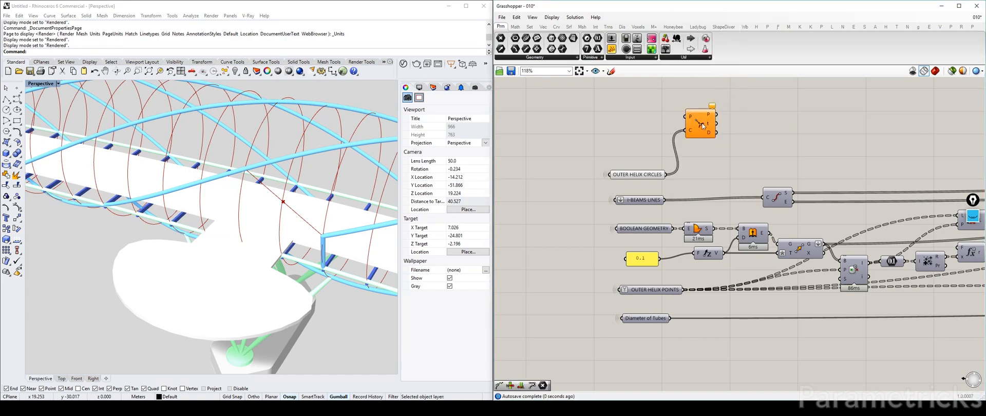
scroll(703, 126, "down", 5)
left_click(505, 205)
key("ctrl+q")
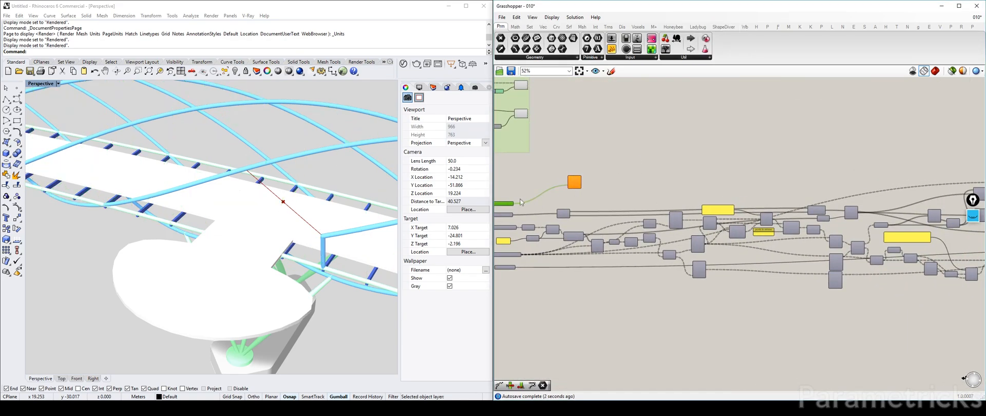
Move Curve Closest Point beside the Evaluate Curve component and connect the evaluated midpoint to its point input
left_click_drag(581, 183, 887, 157)
right_click_drag(912, 147, 645, 157)
left_click_drag(606, 164, 934, 222)
scroll(934, 212, "up", 5)
right_click_drag(935, 211, 678, 214)
left_click_drag(679, 239, 697, 200)
Turn off the preview of the Evaluate Curve and Line components feeding Curve Closest Point
left_click(638, 199)
key("ctrl+q")
left_click(596, 188)
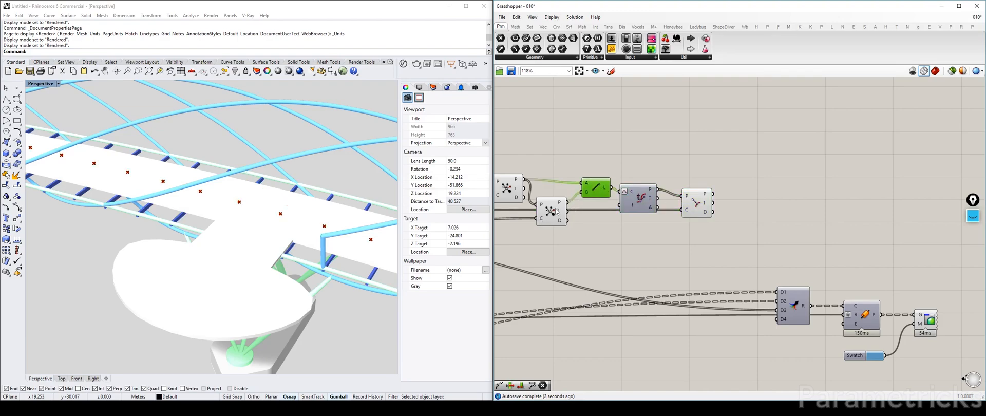
Examine the closest points along the bridge and the point, parameter and distance outputs of Curve Closest Point
right_click_drag(557, 212, 584, 192)
left_click(729, 184)
right_click_drag(314, 214, 275, 188)
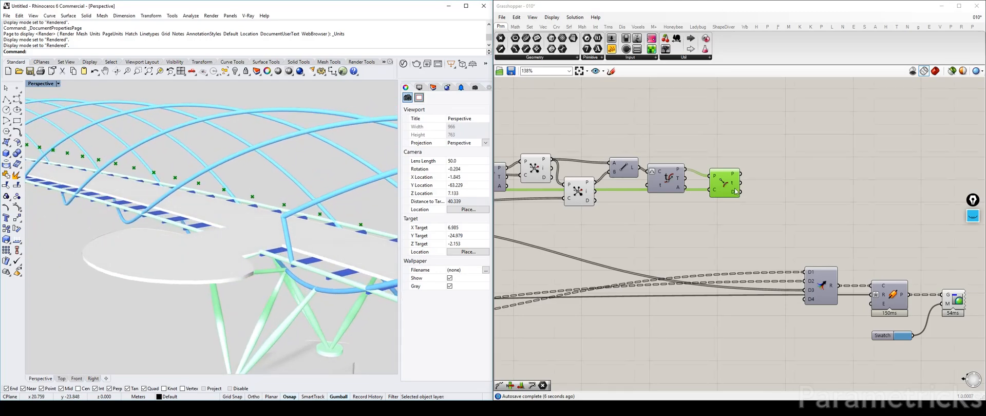
scroll(736, 192, "up", 3)
mouse_move(734, 197)
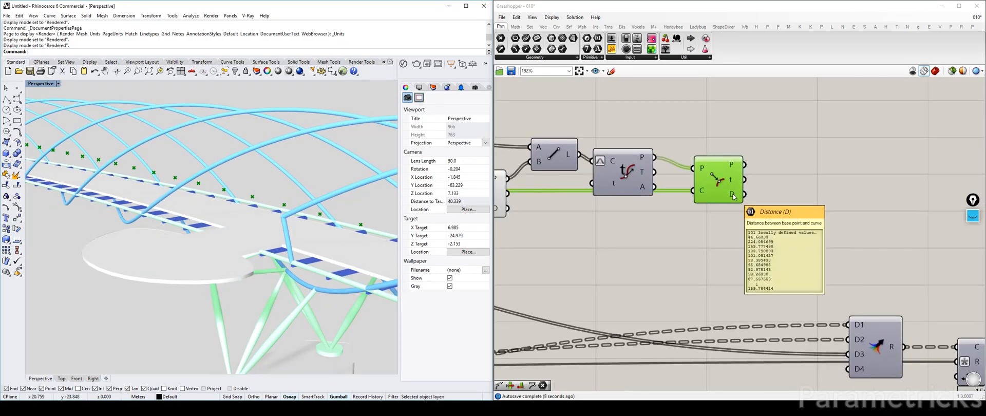
mouse_move(737, 163)
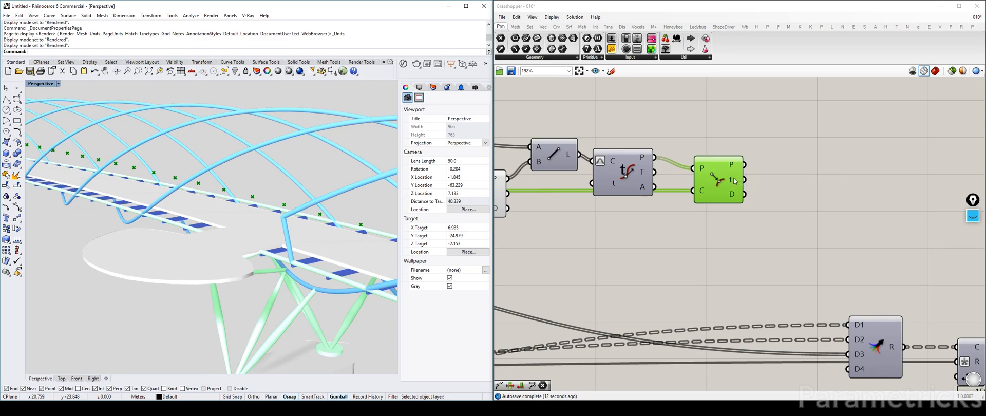
mouse_move(735, 181)
right_click_drag(735, 180, 715, 187)
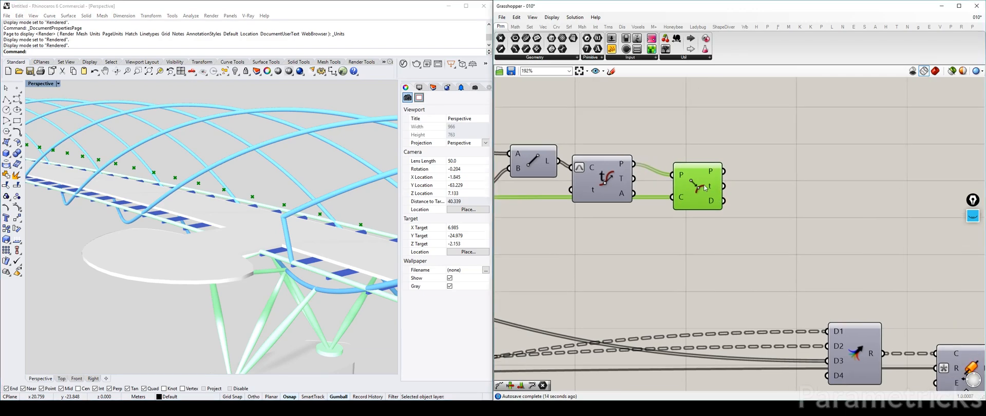
left_click_drag(720, 174, 706, 192)
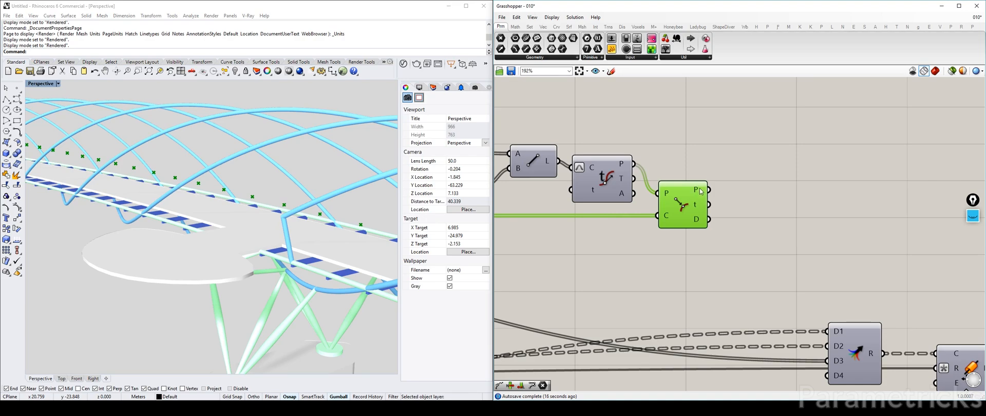
mouse_move(698, 192)
mouse_move(664, 217)
mouse_move(666, 192)
Graft the point input of Curve Closest Point and check its distance output
right_click(667, 192)
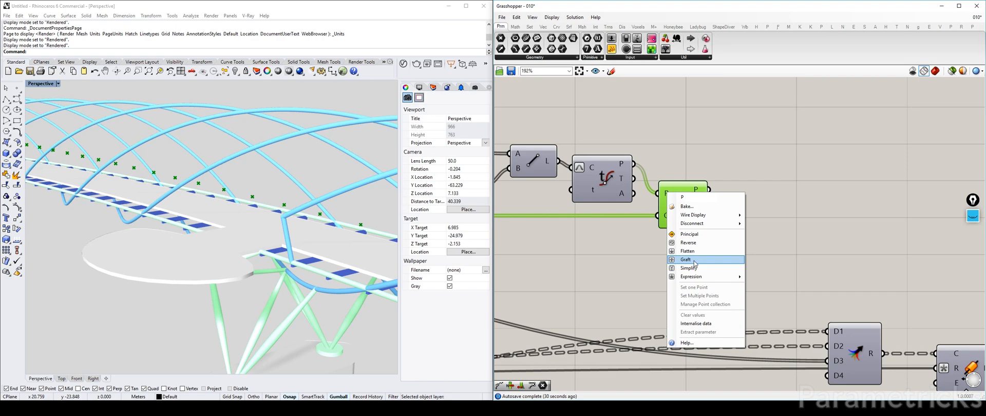
left_click(694, 260)
left_click_drag(690, 202, 697, 202)
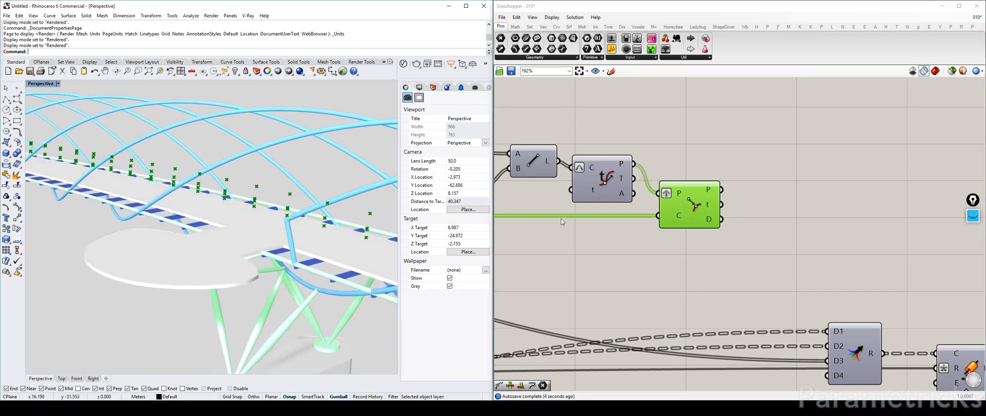
mouse_move(712, 225)
Add a Sort List component and connect the Curve Closest Point distances to its keys
double_click(803, 227)
type("sort")
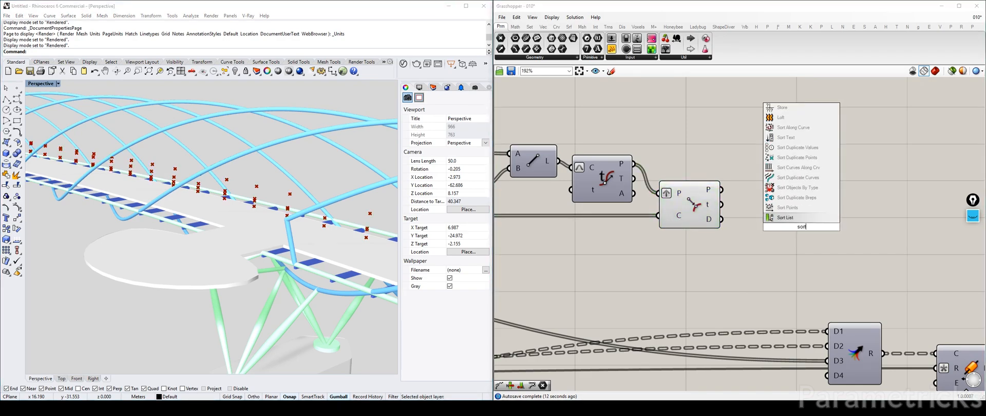
key("Return")
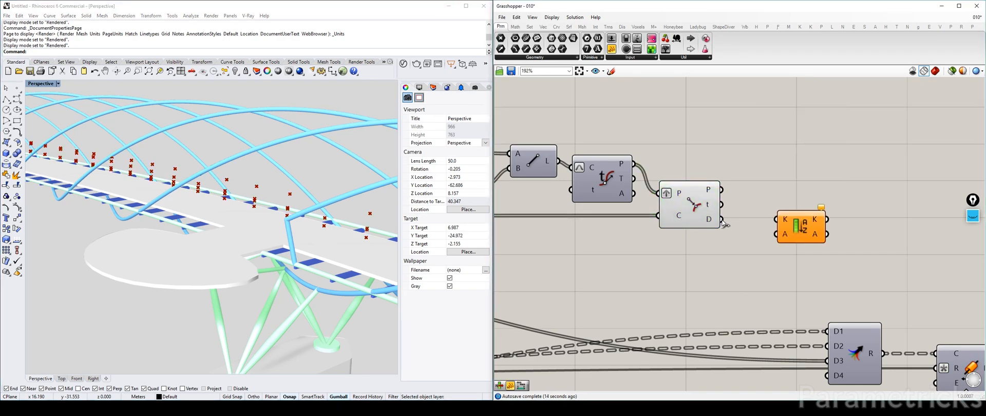
scroll(796, 205, "down", 5)
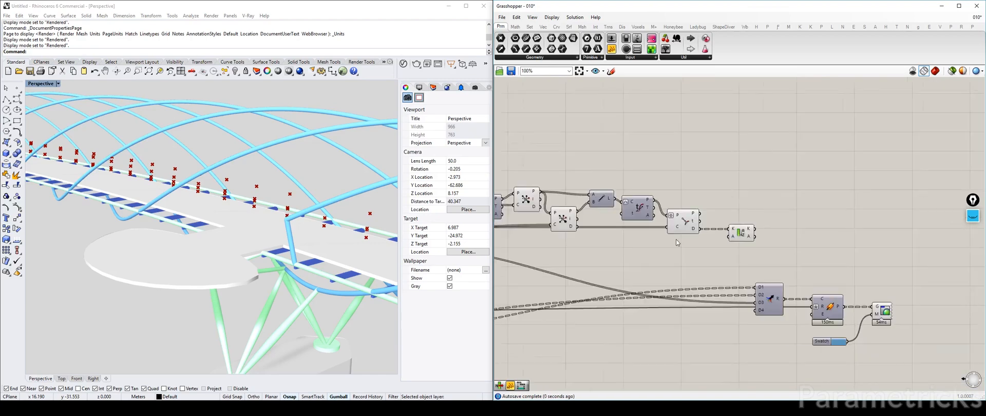
Connect OUTER HELIX CIRCLES to Sort List's A input and place Sort List close to Curve Closest Point
scroll(800, 203, "down", 1)
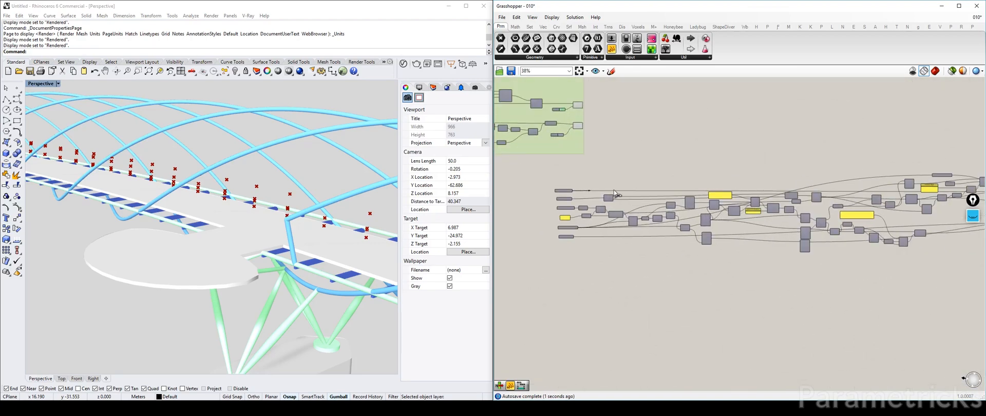
right_click_drag(595, 194, 480, 194)
scroll(917, 195, "up", 2)
scroll(917, 194, "up", 3)
right_click_drag(940, 181, 761, 211)
left_click_drag(762, 211, 725, 220)
left_click(766, 163)
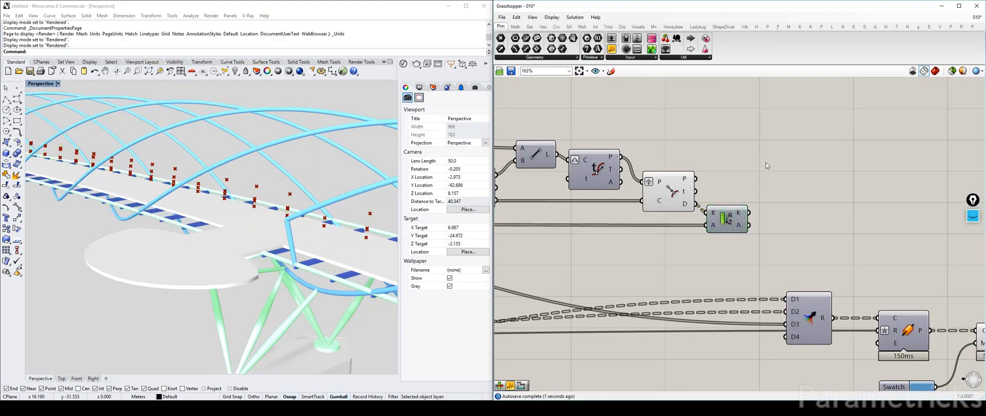
Extract the nearest circles with a List Item component fed by Sort List's A output, and turn off the Curve Closest Point preview
double_click(766, 165)
type("item")
key("Return")
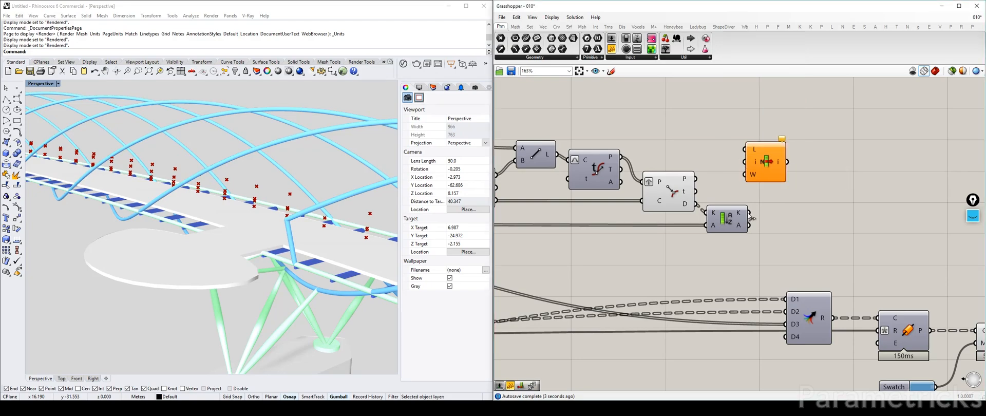
left_click_drag(750, 224, 741, 150)
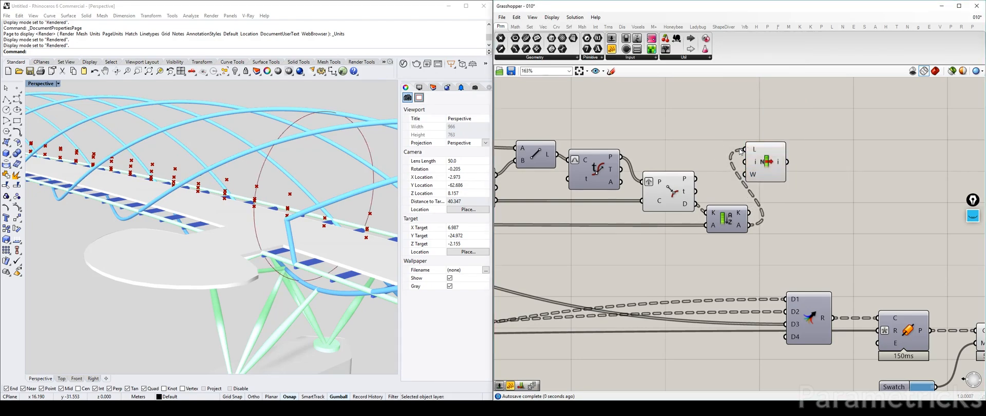
left_click_drag(667, 188, 661, 186)
left_click_drag(774, 165, 808, 202)
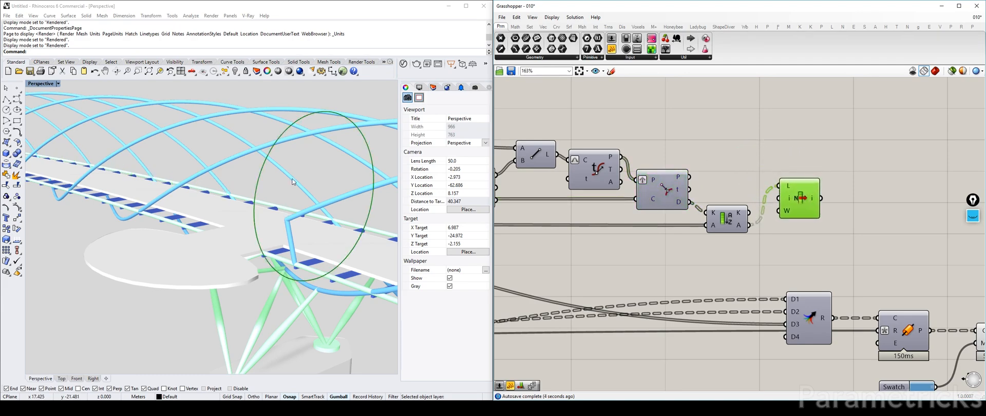
Turn on the Evaluate Curve preview and select List Item to compare each midpoint with its nearest circle at the platforms
scroll(224, 188, "down", 8)
scroll(225, 188, "down", 8)
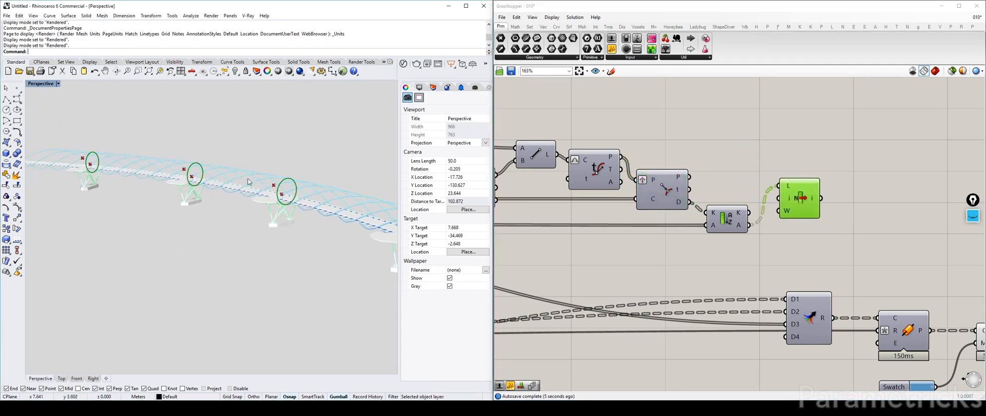
scroll(339, 201, "up", 3)
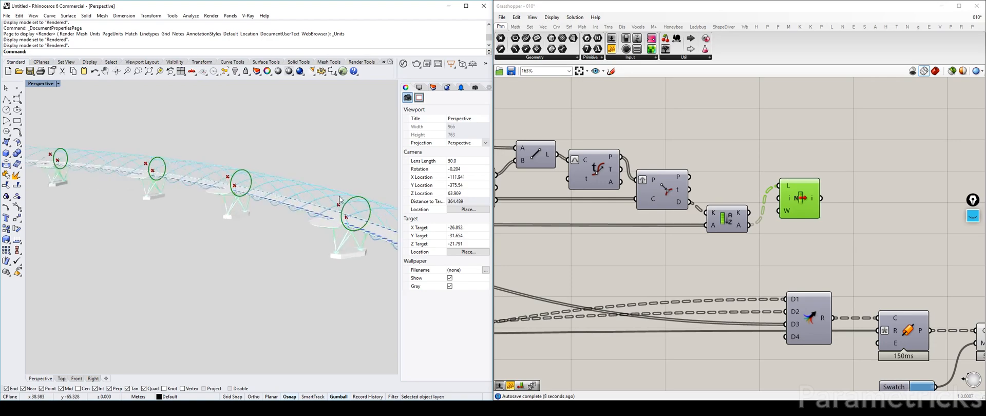
left_click_drag(587, 163, 590, 165)
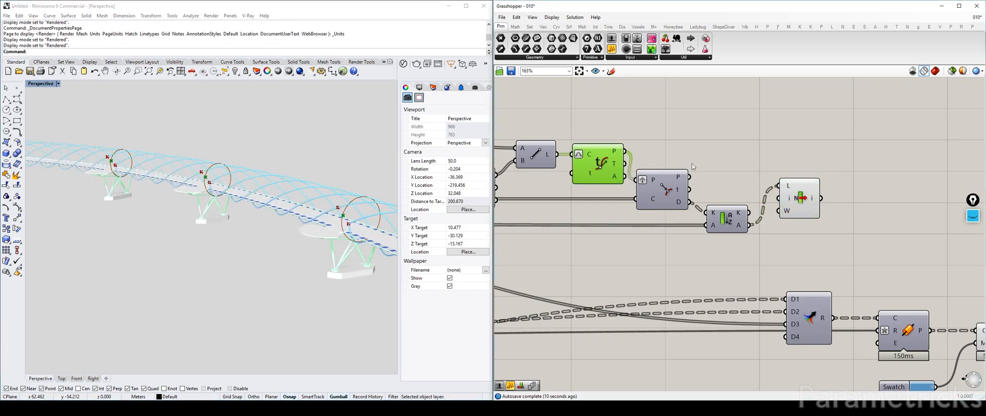
left_click_drag(800, 200, 796, 185)
scroll(350, 216, "up", 16)
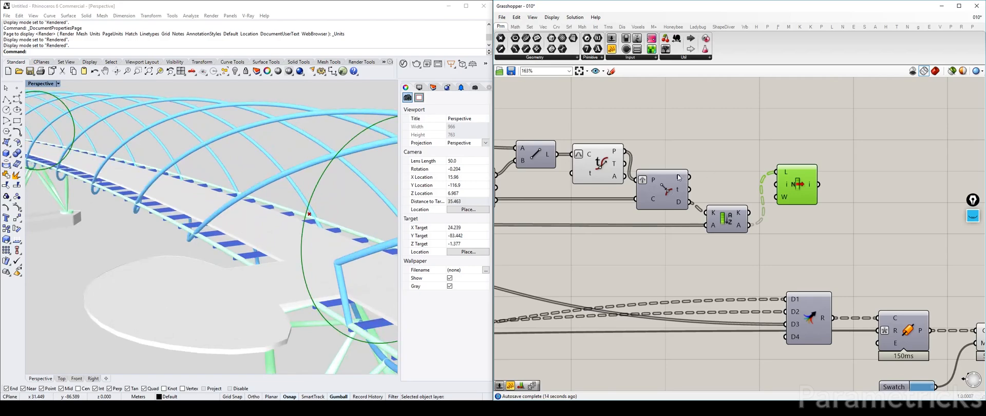
right_click_drag(679, 177, 647, 202)
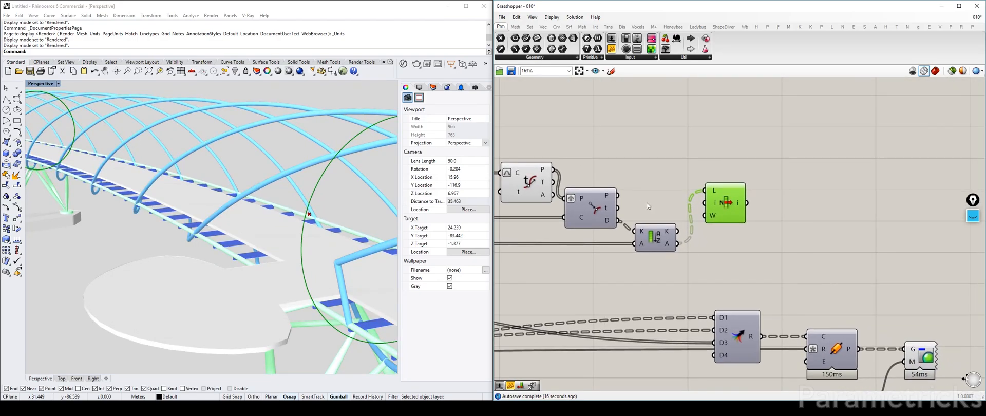
Add a B input to Sort List, feed it the Curve Closest Point points, and supply List Item from Sort List's B output
left_click(589, 205)
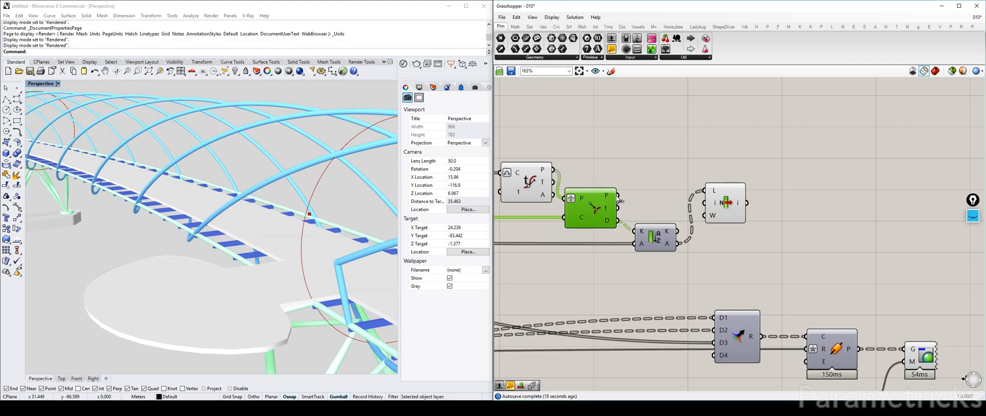
left_click_drag(618, 196, 633, 204)
scroll(639, 257, "up", 4)
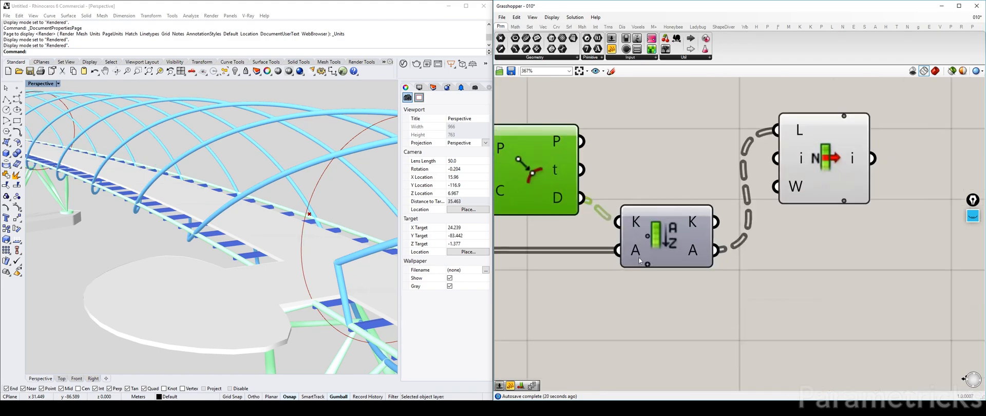
left_click(638, 250)
scroll(638, 254, "down", 4)
left_click_drag(618, 196, 700, 210)
left_click_drag(664, 239, 650, 158)
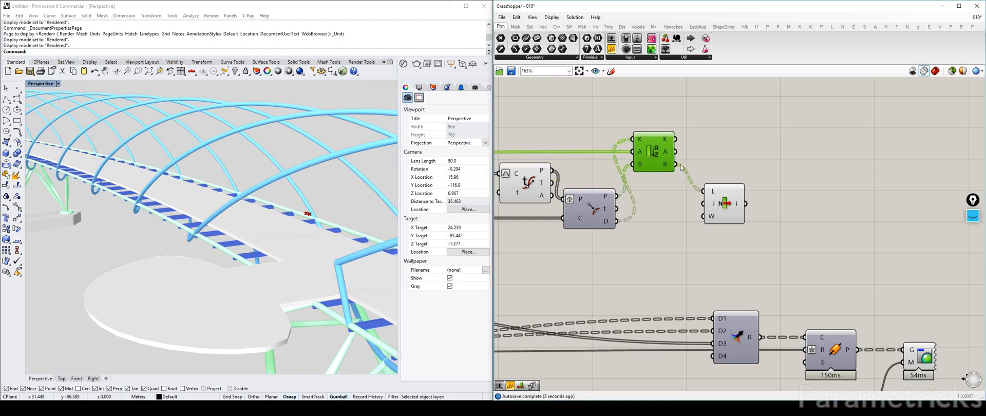
left_click_drag(712, 202, 702, 207)
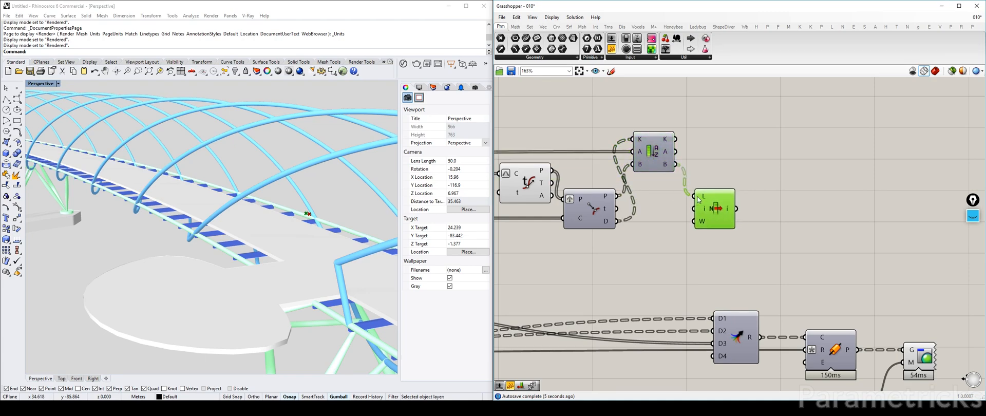
Examine the linking-line midpoints, the Curve Closest Point results and the outer helix circles around the platform opening
left_click(527, 179)
scroll(292, 226, "down", 10)
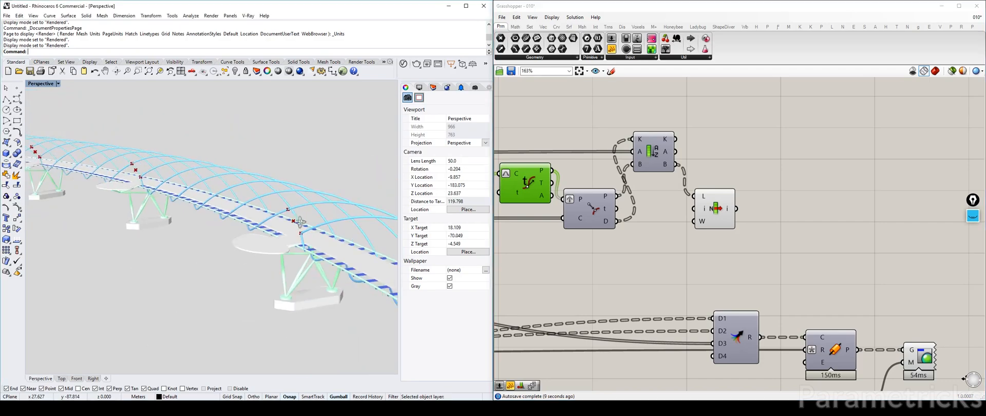
scroll(303, 225, "up", 10)
scroll(317, 224, "up", 4)
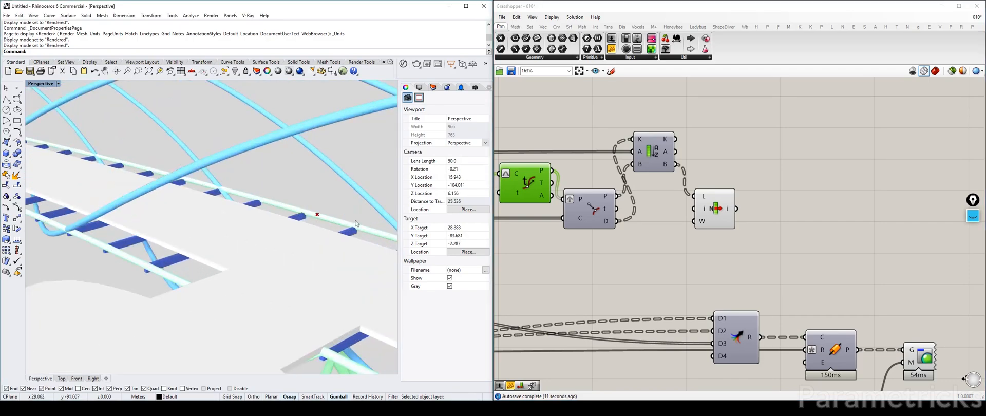
left_click(584, 213)
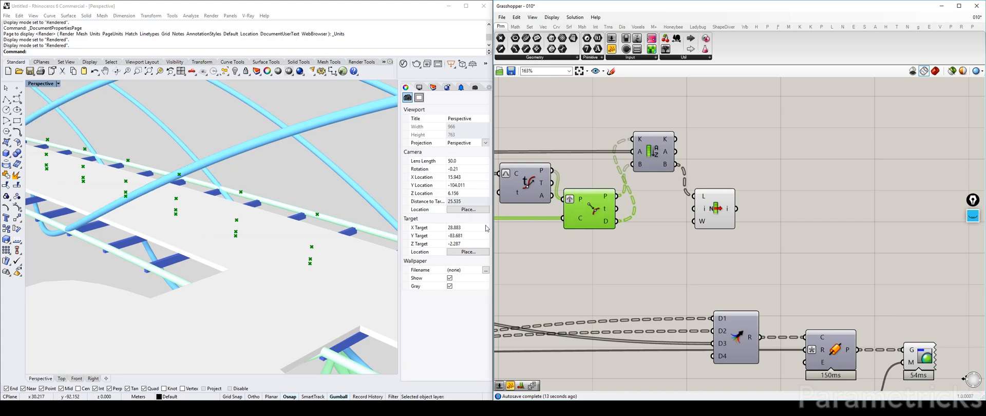
scroll(598, 212, "down", 10)
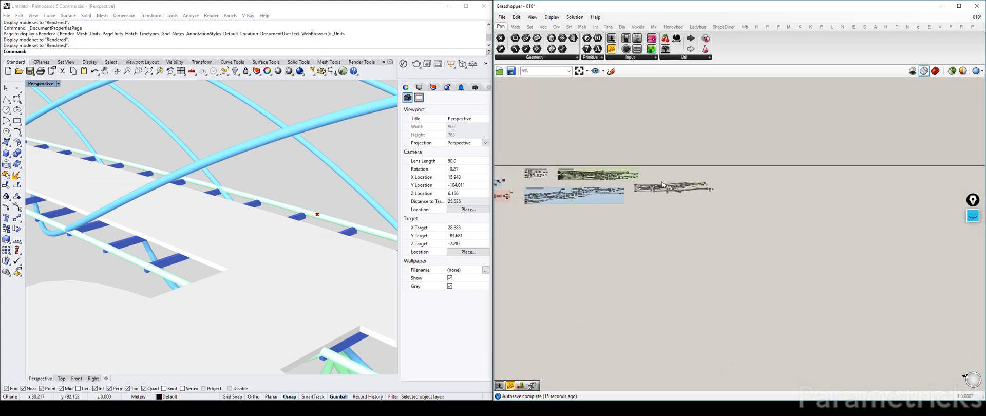
scroll(595, 199, "up", 7)
left_click(596, 169)
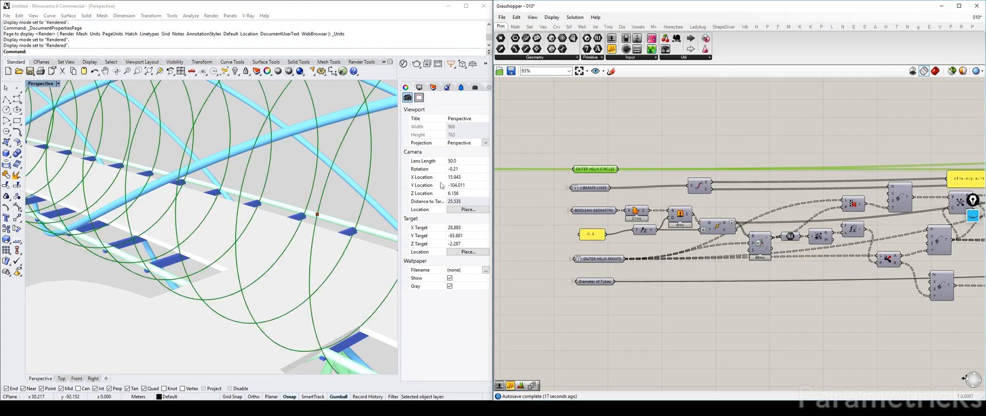
right_click_drag(328, 197, 319, 195)
left_click(593, 172)
key("ctrl+q")
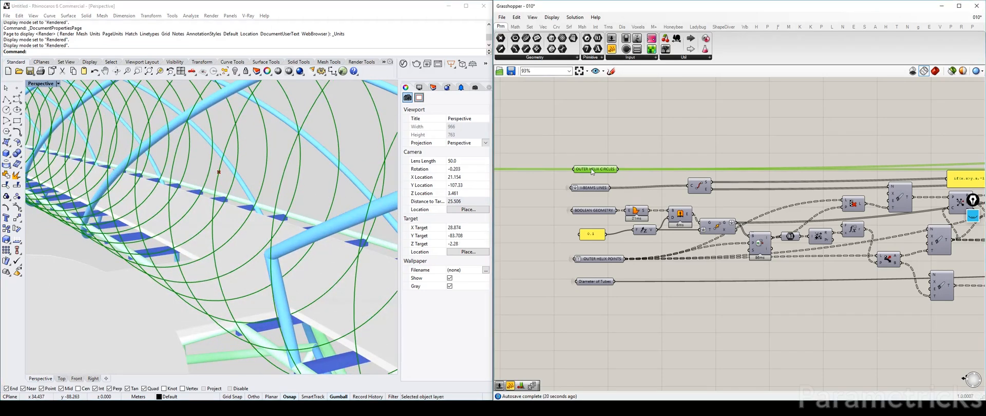
Add a Merge component beyond the List Item component
scroll(593, 175, "down", 5)
scroll(609, 147, "up", 4)
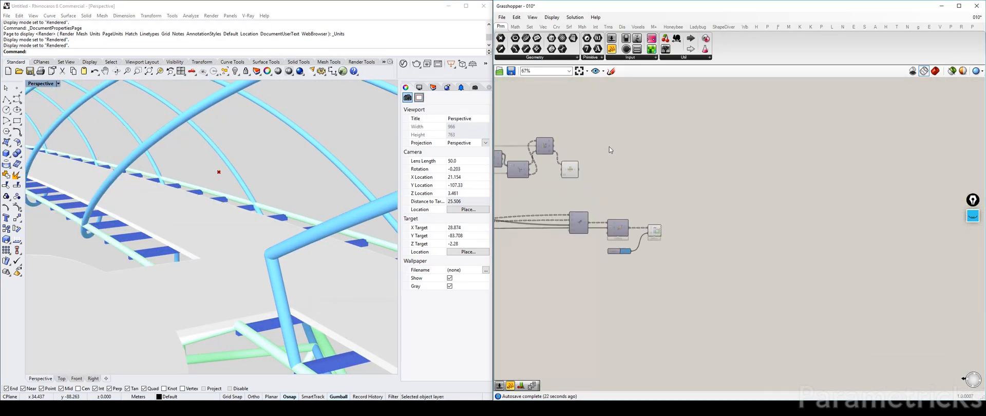
double_click(609, 146)
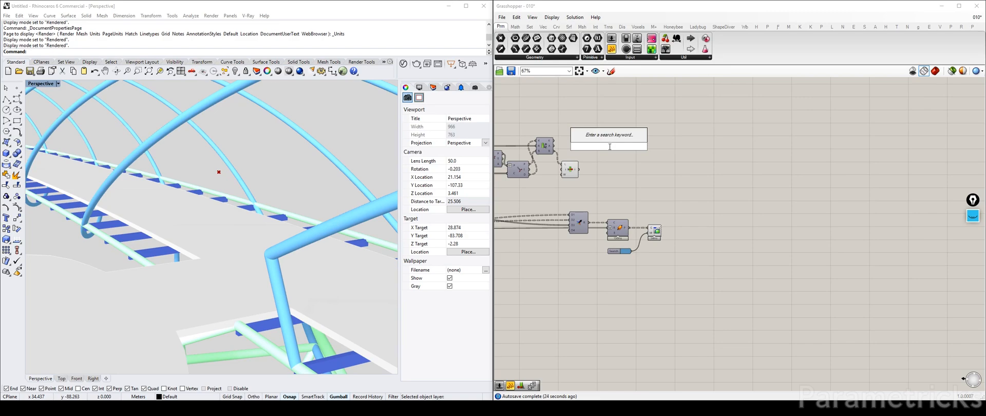
left_click(575, 17)
key("Escape")
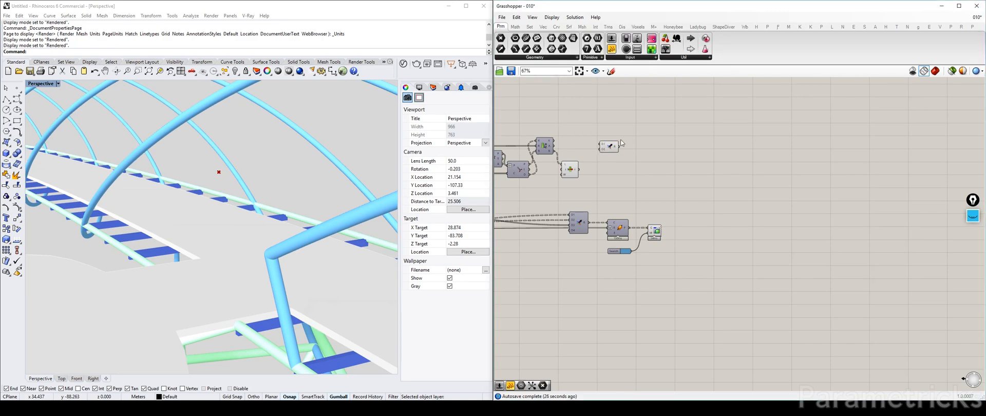
Connect the second Closest Points component's P output to Merge's D1 and List Item's output to D2
right_click_drag(589, 124, 697, 126)
right_click_drag(359, 183, 467, 197)
left_click(524, 158)
left_click(552, 173)
scroll(557, 167, "up", 2)
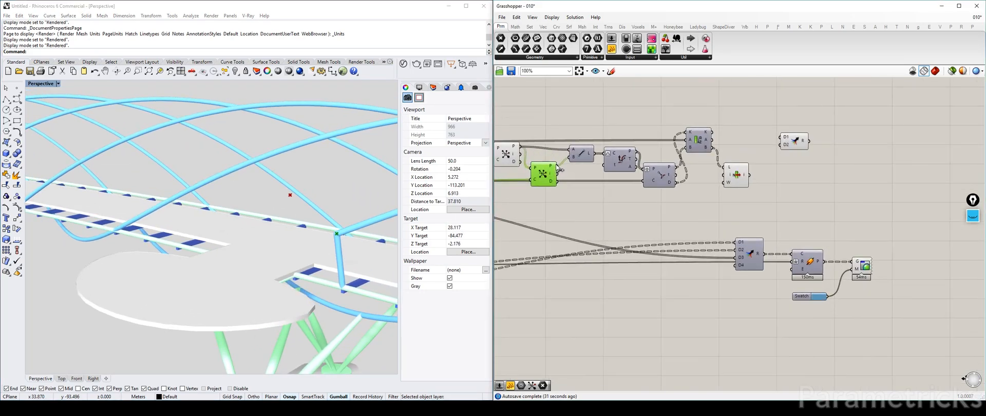
left_click(739, 175)
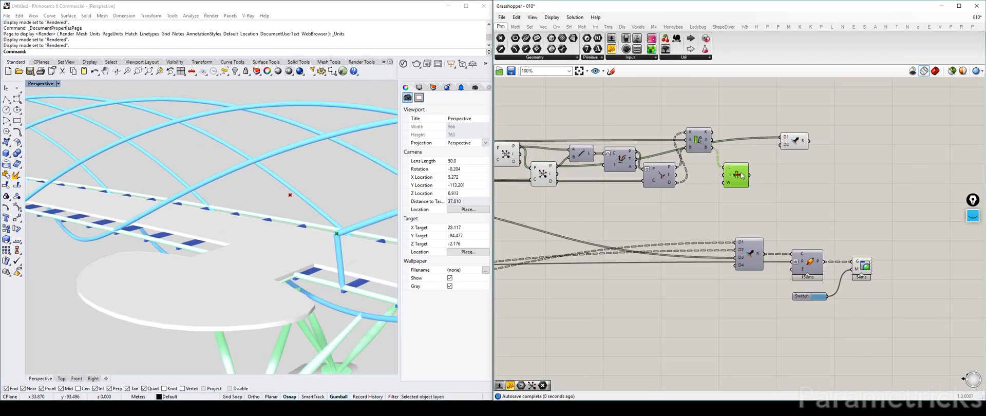
left_click(782, 147)
Line up List Item, Merge and Sort List in a compact row after Curve Closest Point
left_click_drag(737, 176, 739, 164)
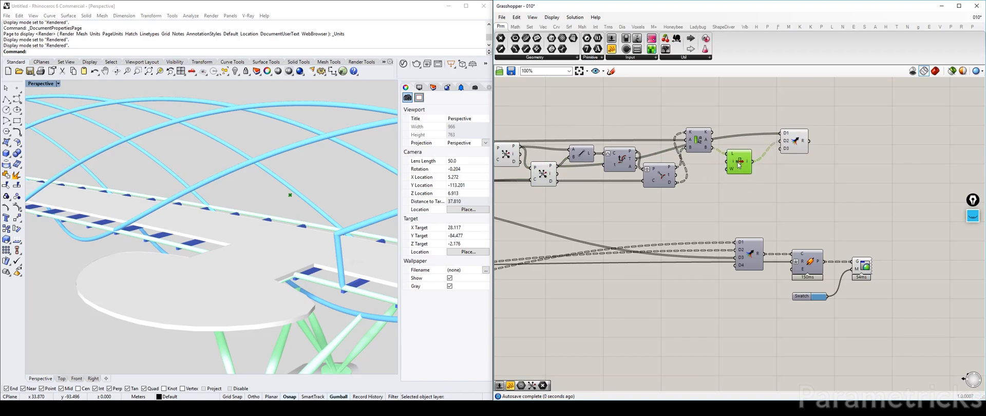
left_click_drag(796, 143, 793, 158)
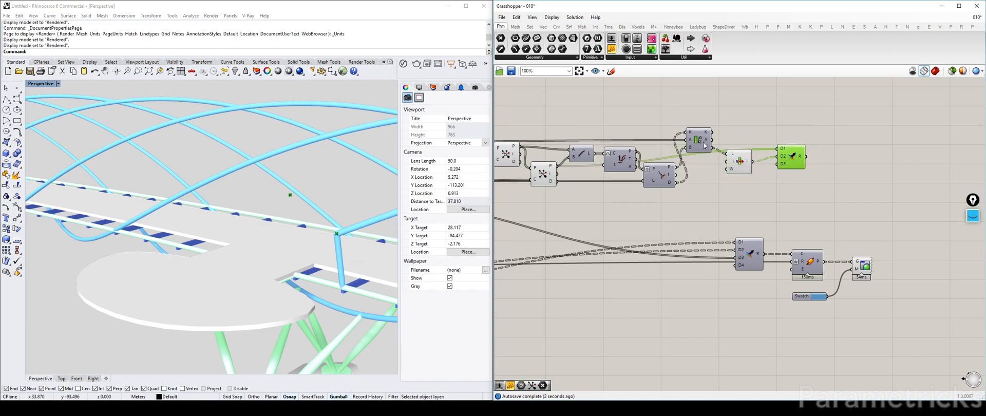
left_click_drag(705, 146, 709, 165)
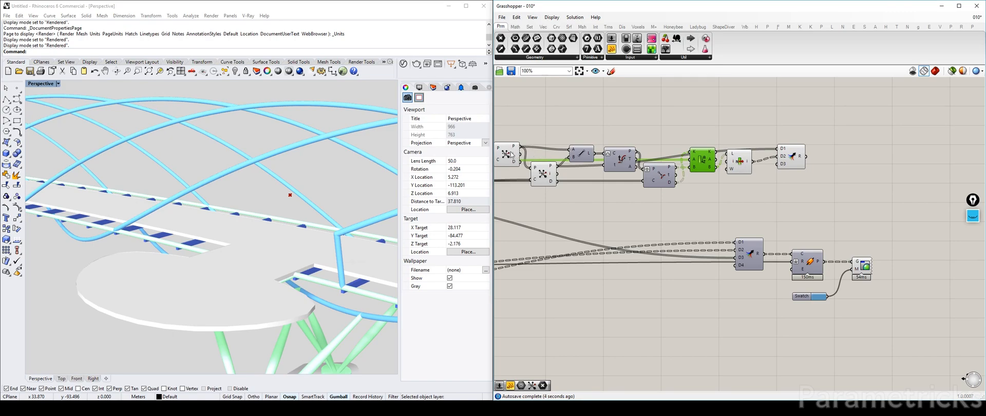
Connect the first Closest Points component's P output to Merge's D3 and turn off the List Item preview
left_click_drag(517, 148, 779, 167)
left_click(739, 163)
left_click(548, 169)
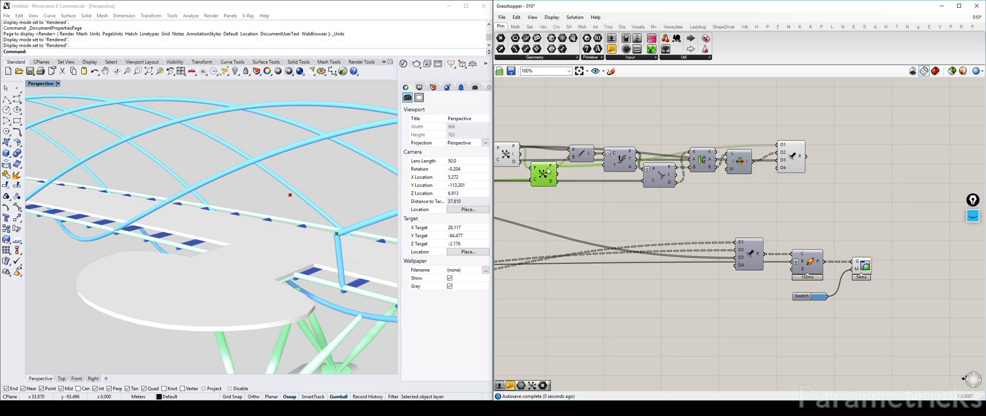
left_click(499, 150)
Remove the unused D4 input from Merge and align the component with List Item
scroll(652, 188, "up", 3)
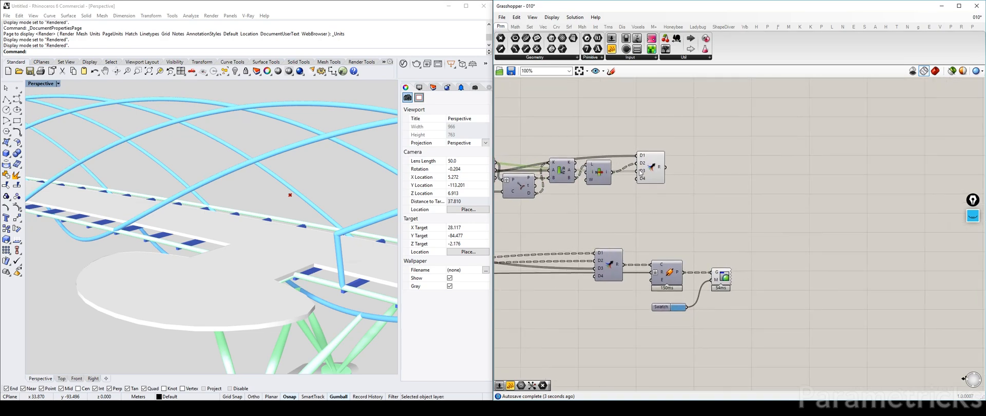
scroll(650, 185, "up", 3)
left_click(644, 176)
scroll(645, 173, "down", 2)
right_click_drag(652, 162, 637, 199)
left_click_drag(635, 180, 632, 191)
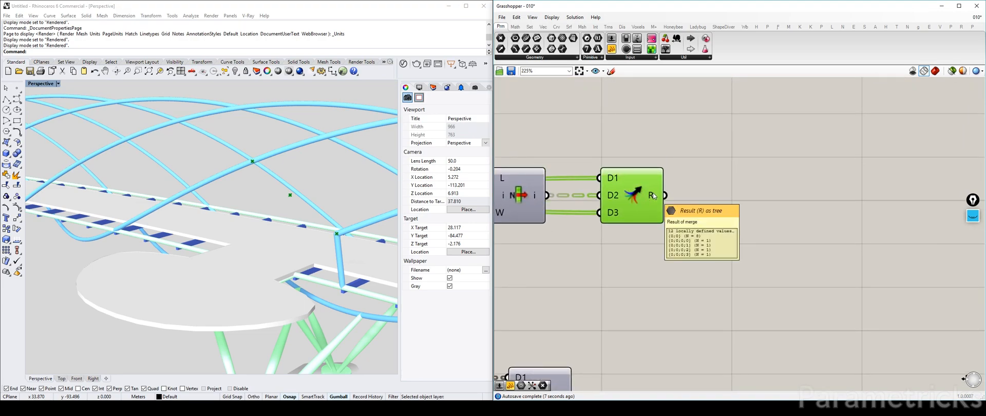
Try flattening List Item's output and inspect the merged result
right_click(535, 195)
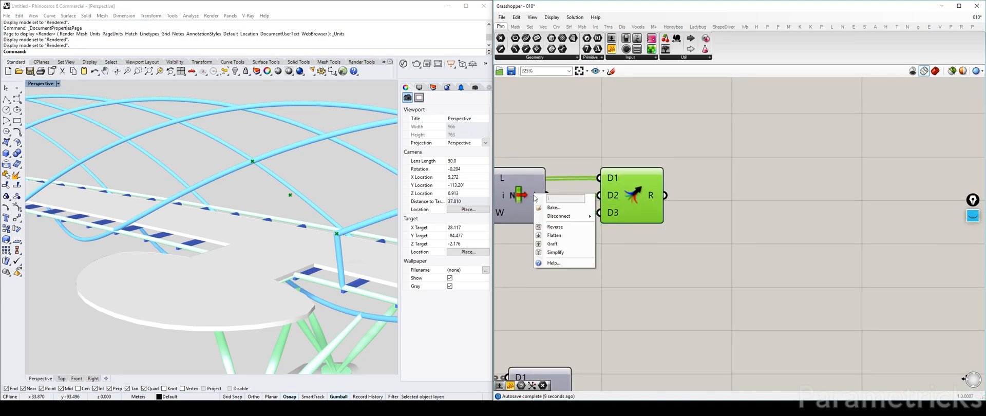
left_click(562, 241)
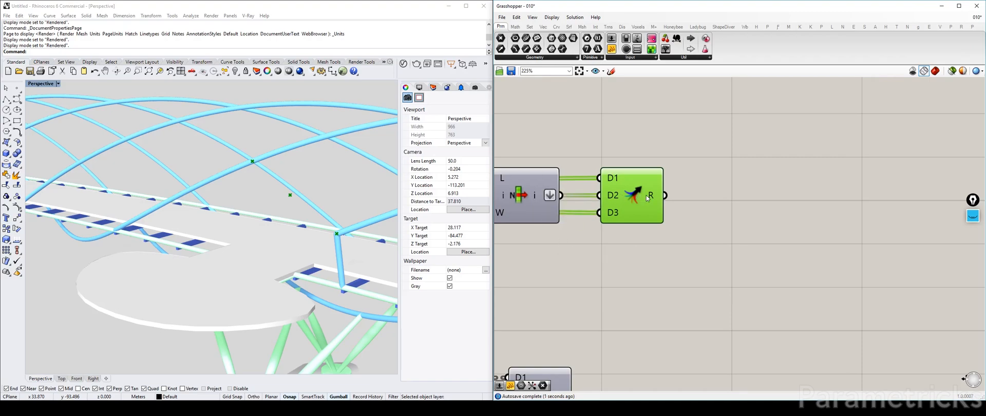
mouse_move(654, 198)
right_click_drag(578, 193, 699, 182)
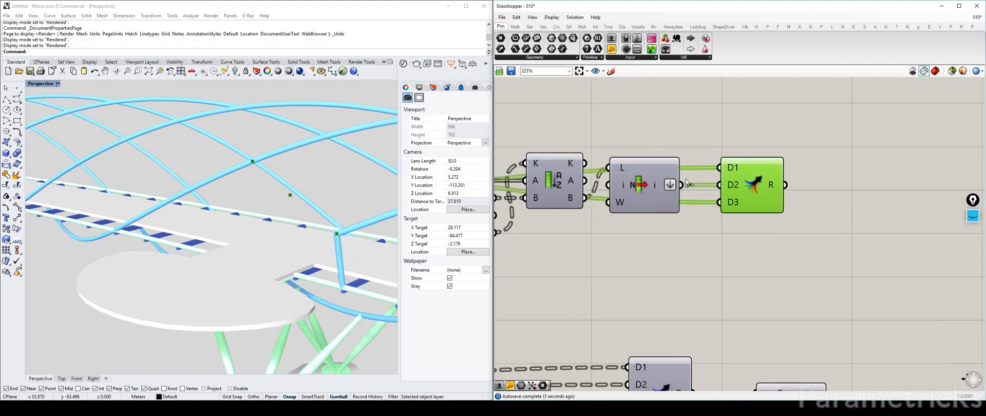
Replace the flatten on List Item's output with Simplify only, leaving Graft off
right_click(662, 185)
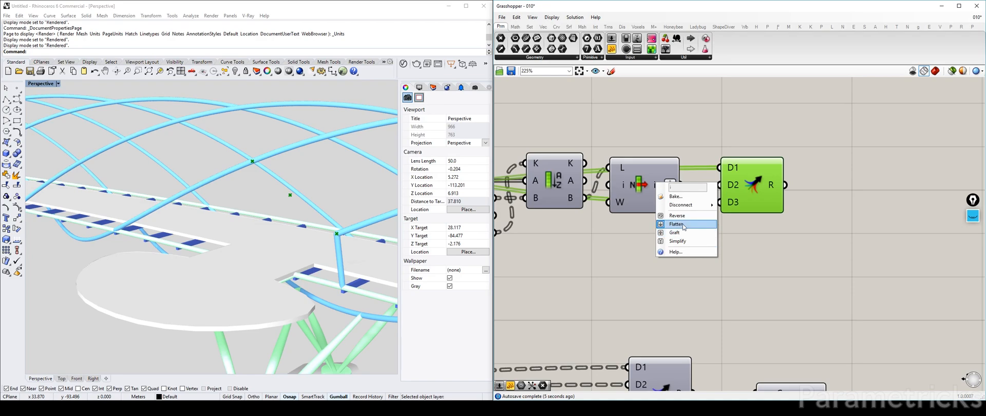
left_click(683, 232)
right_click(660, 184)
left_click(678, 241)
right_click(659, 184)
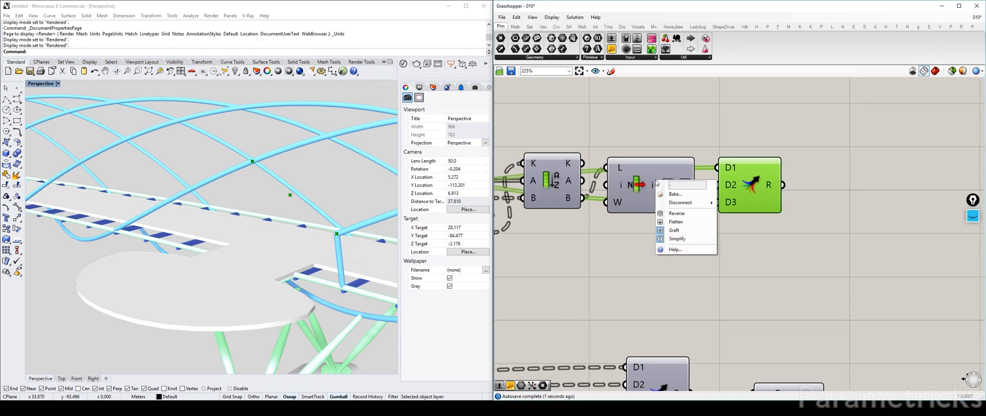
left_click(685, 231)
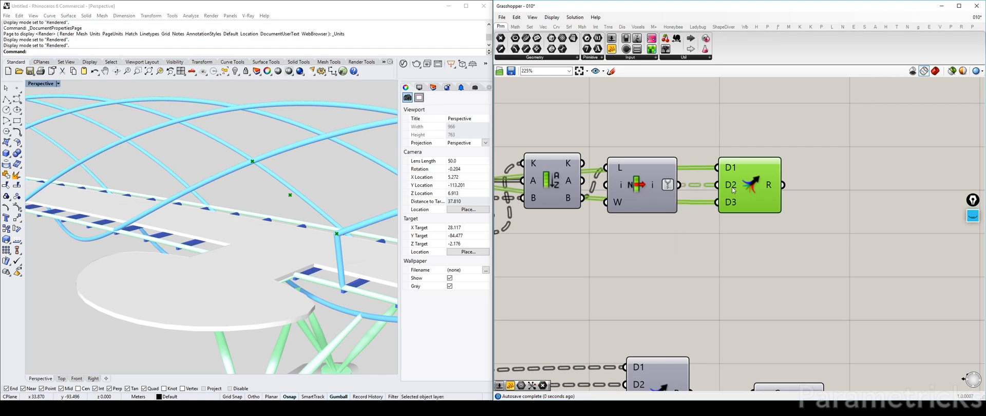
Graft Merge's D1 and D3 inputs and inspect the structure of the merged result
right_click(732, 168)
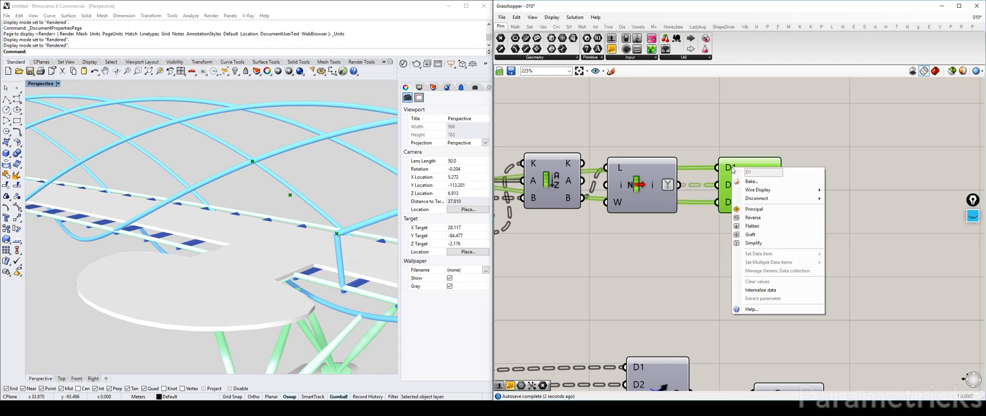
left_click(751, 235)
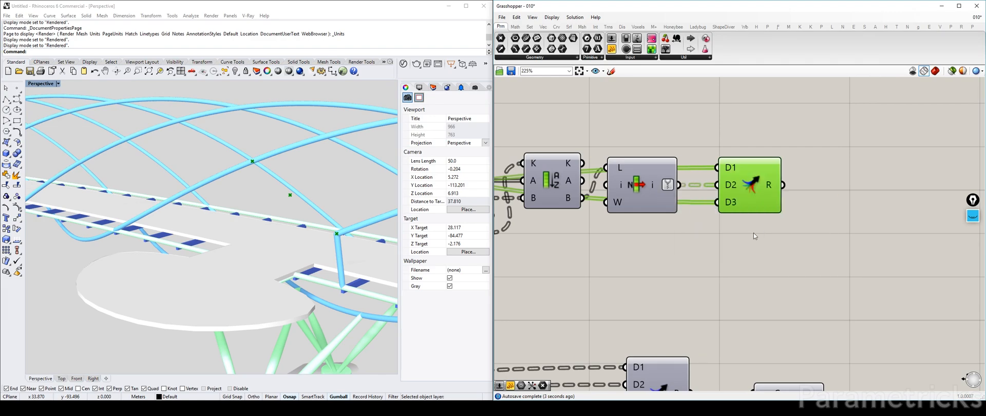
right_click(730, 202)
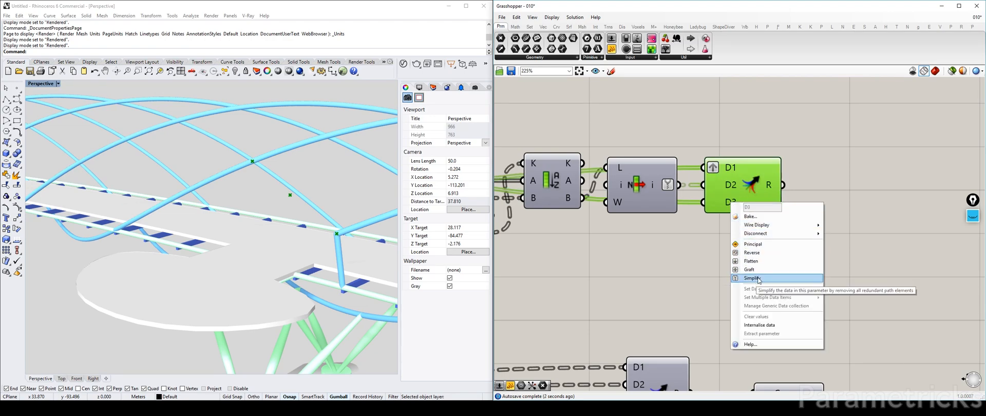
left_click(759, 271)
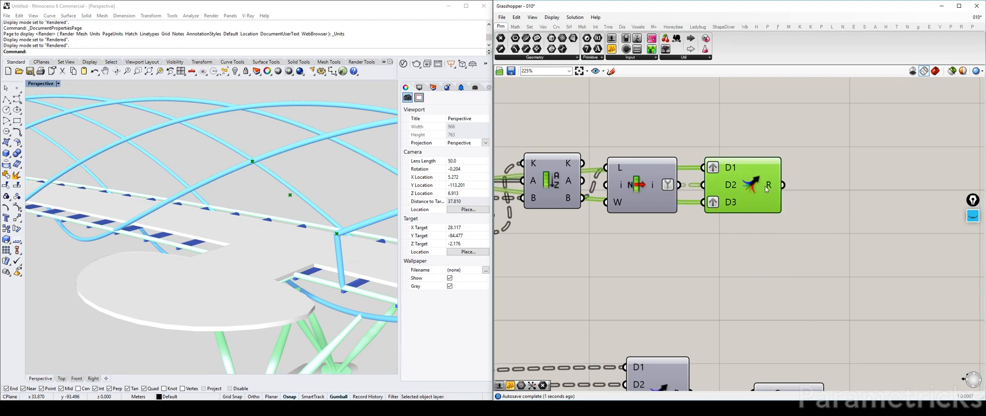
mouse_move(775, 186)
Simplify the grafted D1 and D3 inputs of Merge
right_click(735, 166)
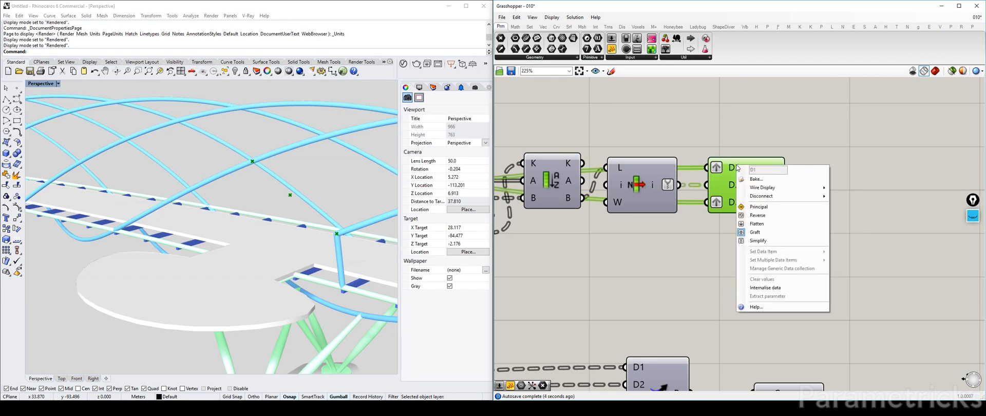
left_click(758, 241)
right_click(735, 203)
left_click(755, 277)
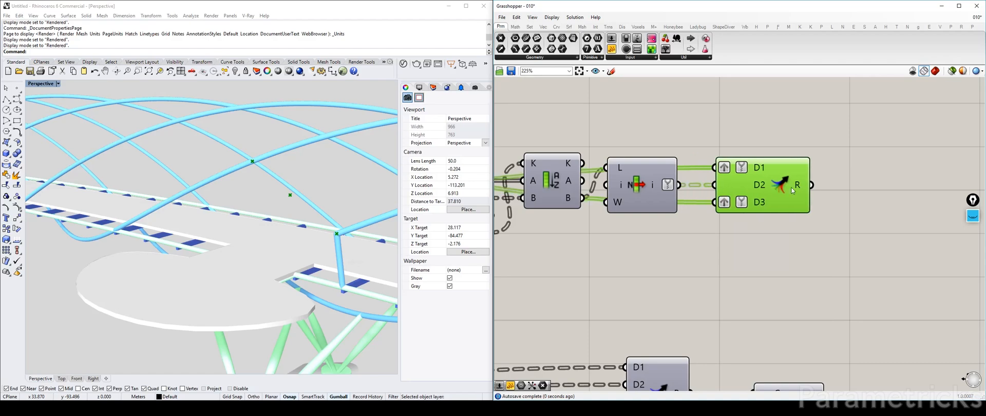
Simplify and graft Merge's D2 input
right_click(759, 185)
left_click(777, 260)
right_click(759, 186)
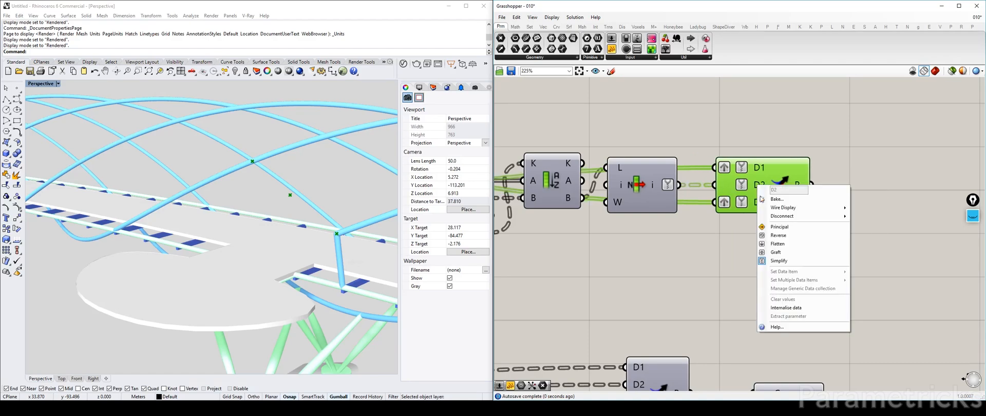
left_click(783, 253)
Turn off Simplify on List Item's output
right_click(659, 186)
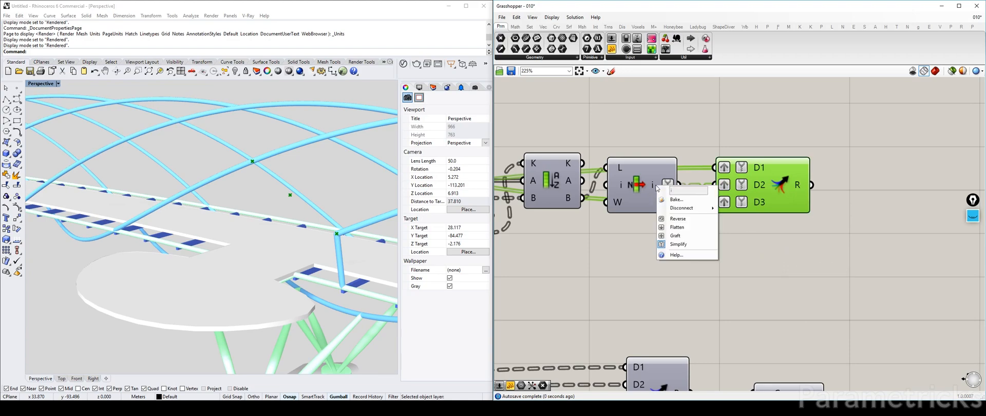
left_click(683, 244)
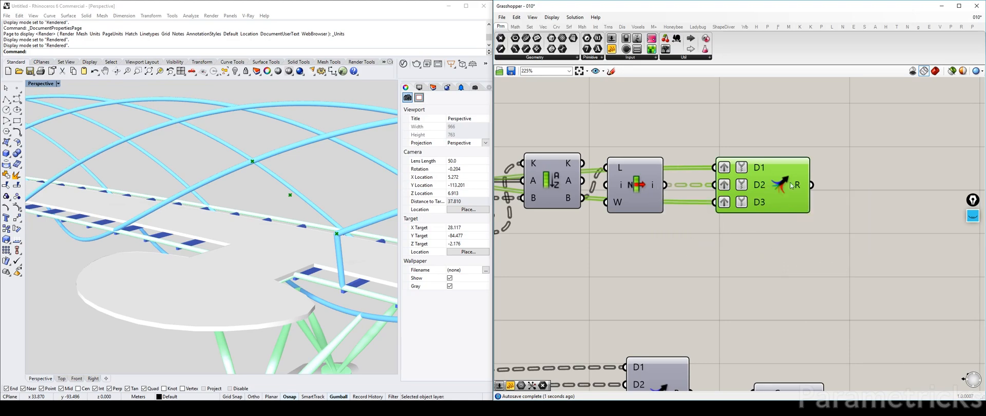
Add an Interpolate curve component after the grafted Merge and feed Merge's R output into its V input
right_click_drag(893, 186, 784, 190)
double_click(784, 191)
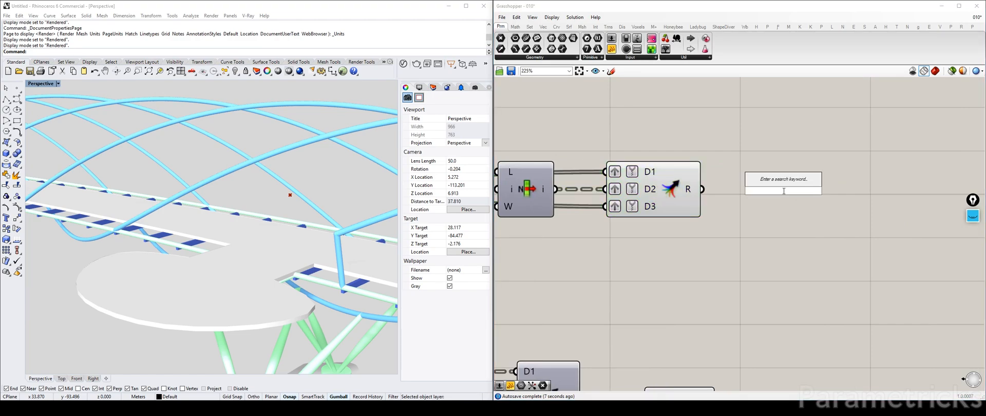
type("inter")
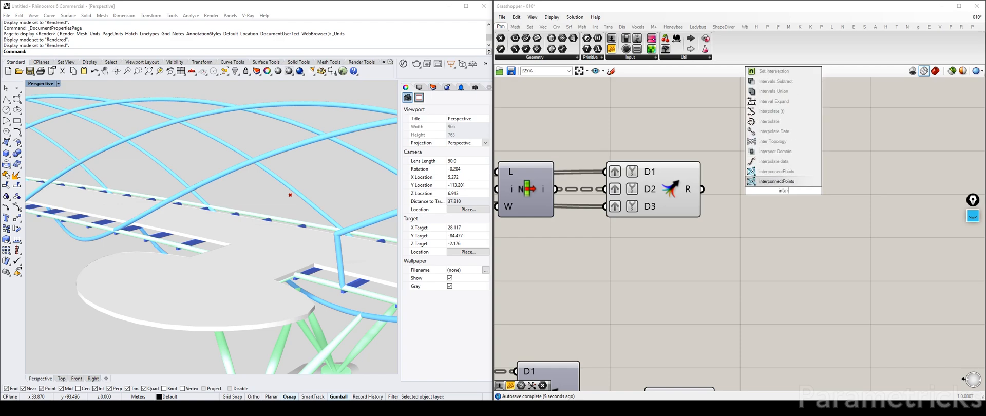
left_click(771, 121)
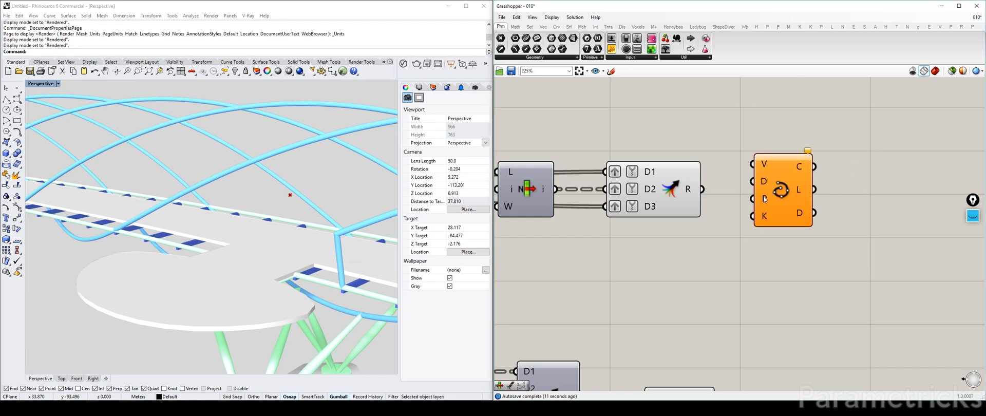
right_click_drag(764, 200, 703, 207)
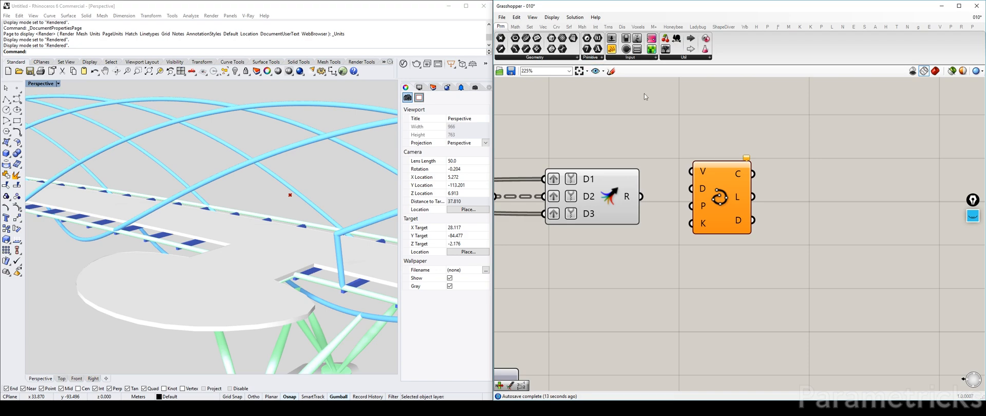
left_click_drag(642, 197, 690, 173)
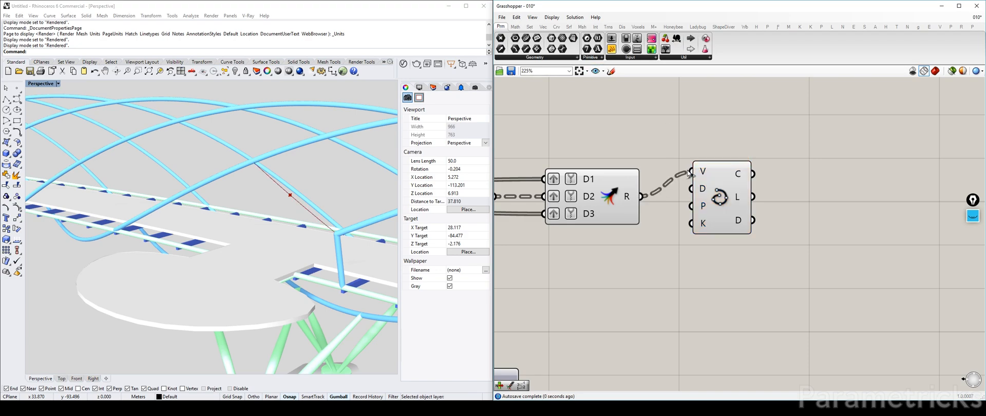
Move the final Merge, Pipe, Swatch and Custom Preview components farther along, past the new Interpolate component
left_click(611, 197)
scroll(761, 220, "down", 4)
right_click_drag(760, 219, 653, 134)
right_click_drag(700, 217, 758, 197)
left_click_drag(744, 181, 560, 264)
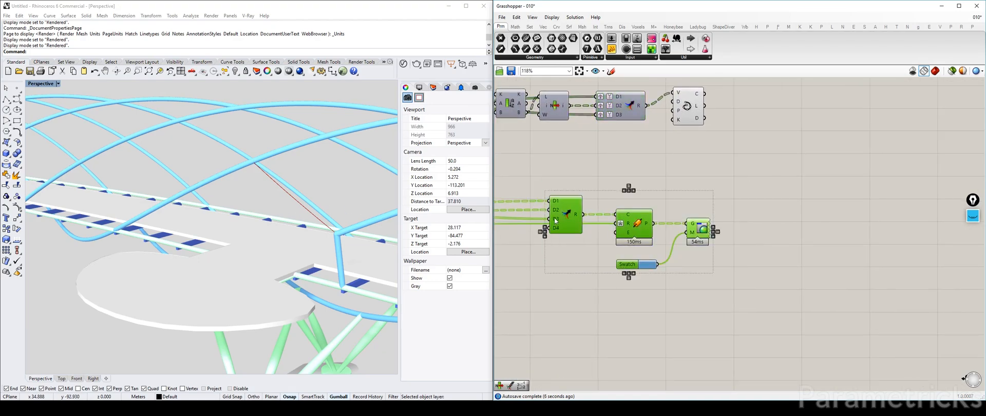
left_click_drag(554, 222, 865, 196)
Connect Interpolate's C output to the final Merge's D4 input and hide Interpolate's own preview
left_click(681, 121)
left_click_drag(700, 107, 851, 218)
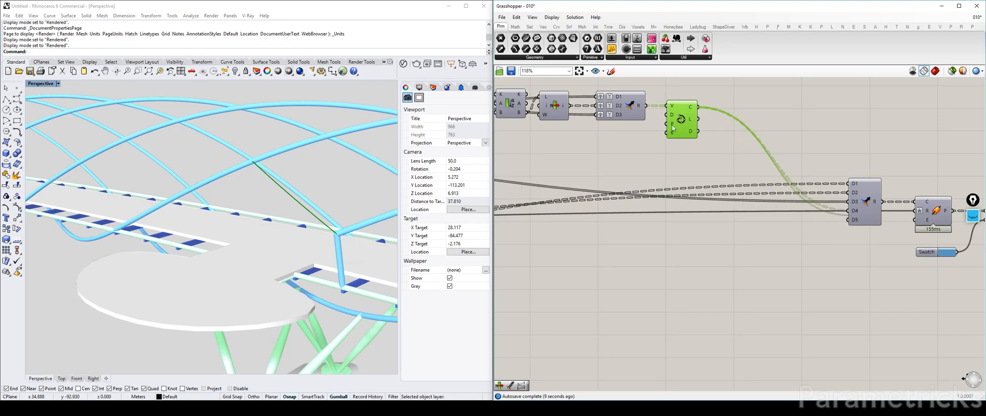
key("ctrl+q")
Examine the piped helix curves around the platform opening in the Perspective view, close up and from a distance
right_click_drag(339, 219, 190, 211)
scroll(322, 227, "down", 7)
scroll(360, 260, "down", 5)
right_click_drag(288, 226, 381, 265, "shift")
scroll(233, 216, "up", 5)
right_click_drag(111, 208, 199, 216, "shift")
scroll(199, 217, "down", 5)
scroll(235, 220, "up", 3)
scroll(235, 220, "down", 4)
scroll(315, 225, "up", 5)
scroll(315, 224, "down", 3)
right_click_drag(360, 231, 202, 197, "shift")
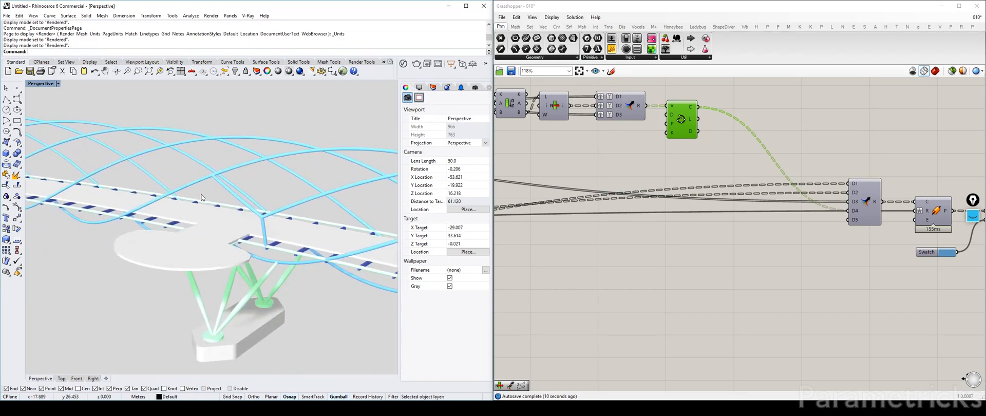
scroll(201, 197, "down", 6)
scroll(199, 216, "up", 3)
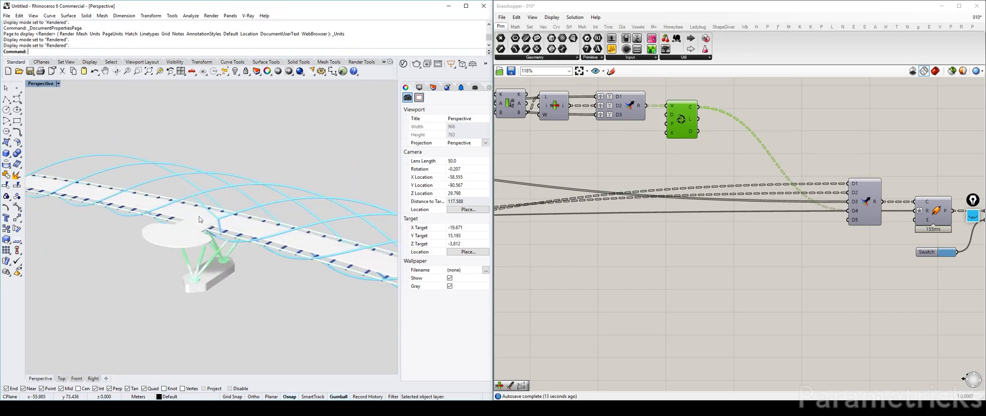
scroll(199, 215, "up", 3)
scroll(755, 181, "down", 4)
Reposition the final Merge, Pipe, Swatch and Custom Preview components closer to Interpolate and save the definition
right_click_drag(755, 181, 616, 176)
left_click_drag(639, 154, 776, 230)
left_click_drag(674, 189, 655, 173)
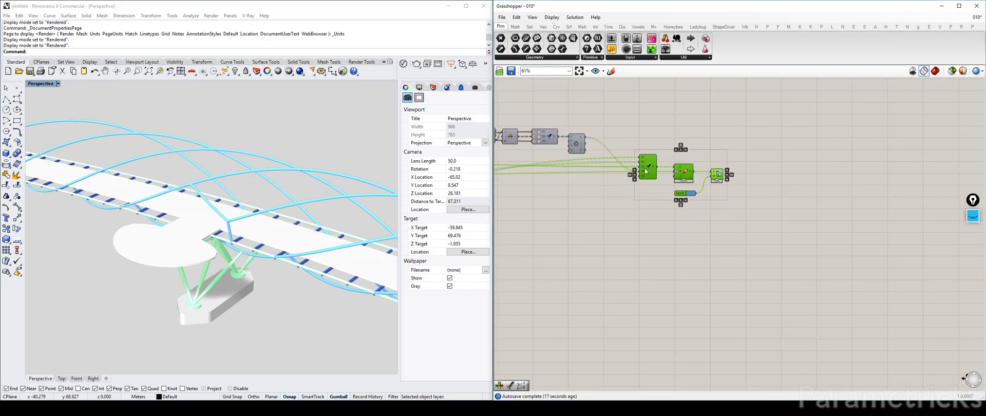
right_click_drag(654, 169, 811, 167)
right_click_drag(273, 208, 248, 204)
scroll(290, 210, "down", 2)
left_click(711, 235)
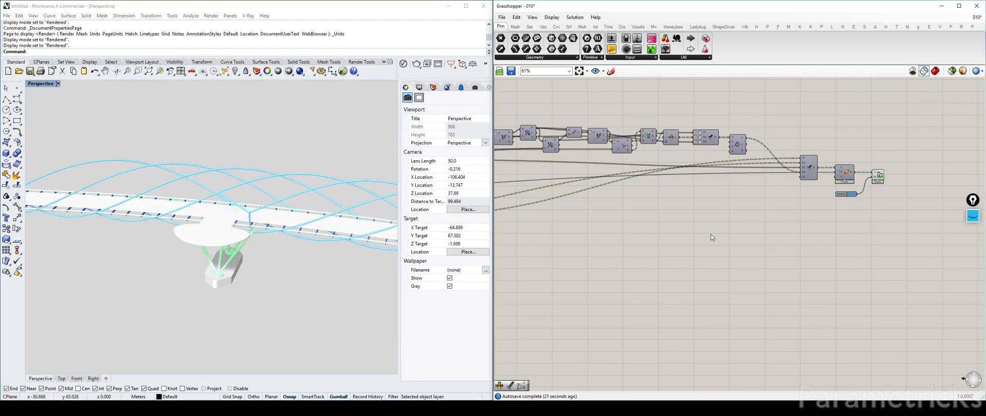
key("ctrl+s")
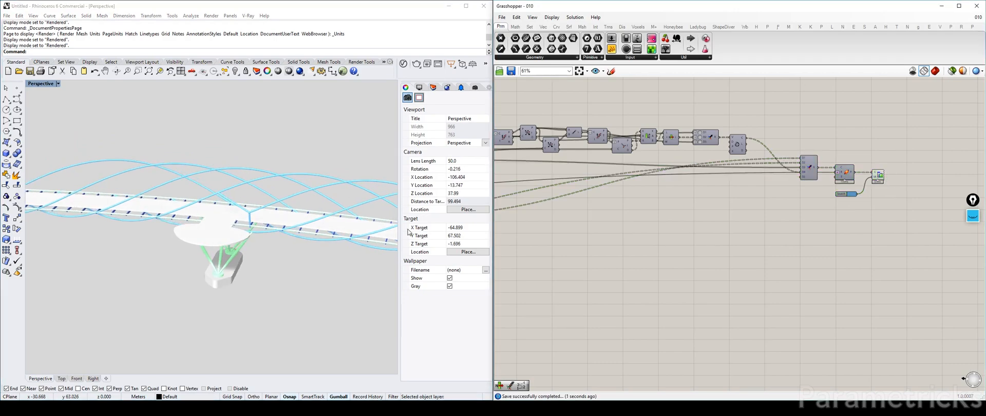
Enable the Custom Preview component of the inner helix group and turn its preview on
scroll(668, 193, "down", 6)
right_click_drag(819, 159, 782, 174)
scroll(532, 174, "up", 2)
right_click_drag(516, 166, 729, 143)
scroll(728, 143, "down", 3)
right_click_drag(643, 169, 779, 153)
right_click_drag(645, 154, 713, 153)
scroll(596, 152, "up", 7)
middle_click(615, 163)
left_click(632, 179)
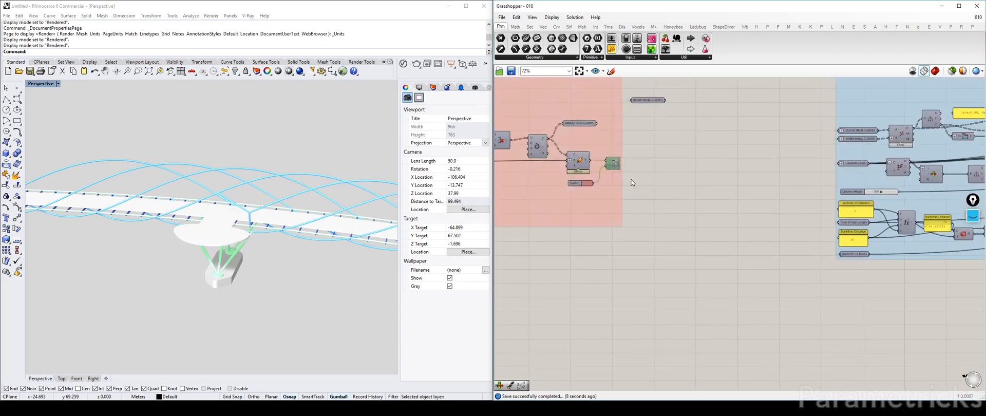
middle_click(617, 165)
left_click(652, 165)
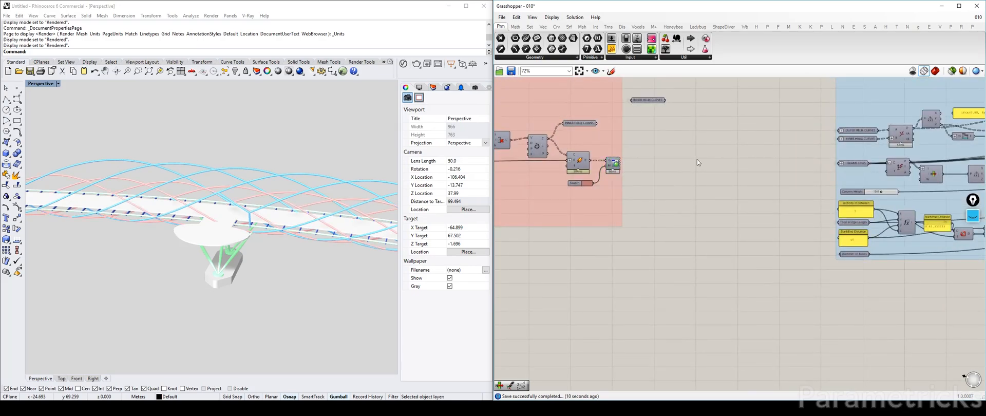
Look over the full platform-opening definition and its input parameters
scroll(698, 160, "down", 5)
right_click_drag(746, 148, 598, 186)
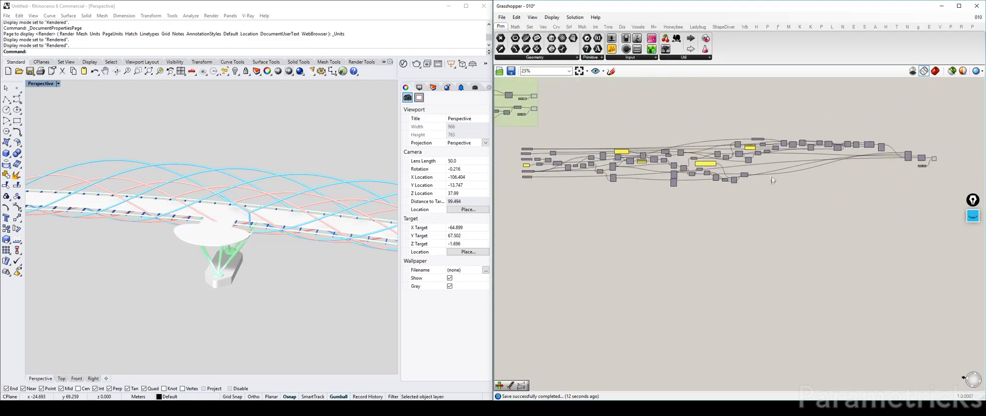
left_click_drag(942, 133, 506, 221)
scroll(525, 155, "up", 6)
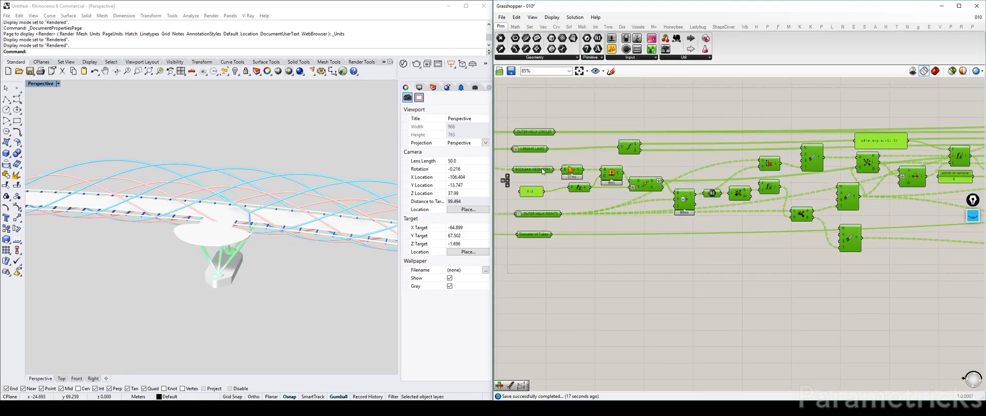
left_click(543, 101)
left_click_drag(498, 270, 564, 96)
left_click(531, 124)
scroll(633, 127, "down", 3)
left_click(714, 108)
right_click_drag(715, 107, 630, 131)
scroll(631, 130, "down", 3)
mouse_move(731, 135)
right_mouse_down()
mouse_move(635, 140)
mouse_move(721, 135)
right_mouse_up()
scroll(610, 90, "up", 3)
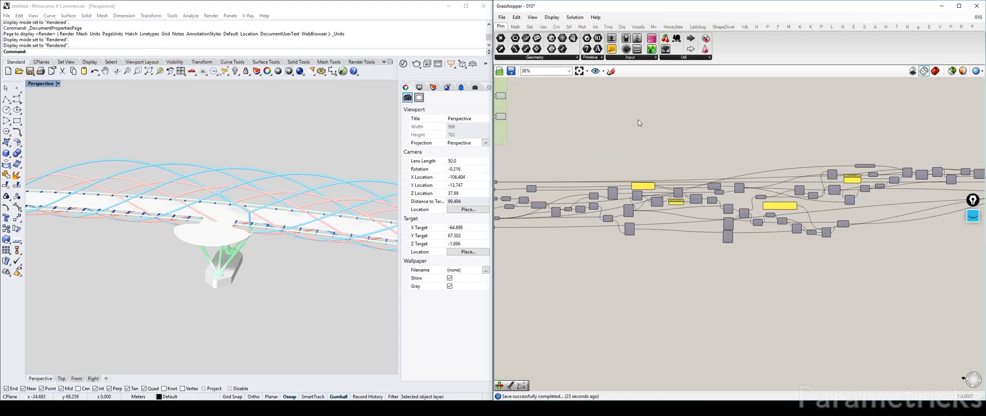
right_click_drag(583, 147, 687, 106)
right_click_drag(613, 149, 568, 185)
scroll(597, 164, "up", 3)
left_click(312, 295)
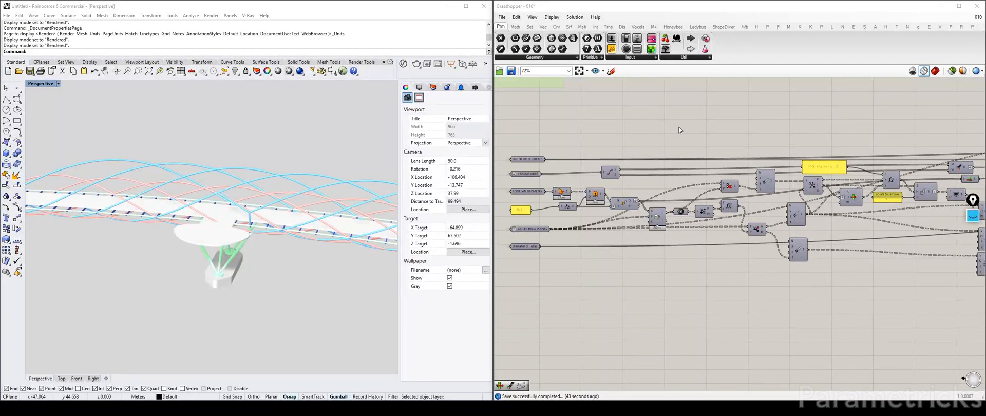
Duplicate the entire outer helix opening definition, placing the copy directly below the original
scroll(557, 161, "down", 5)
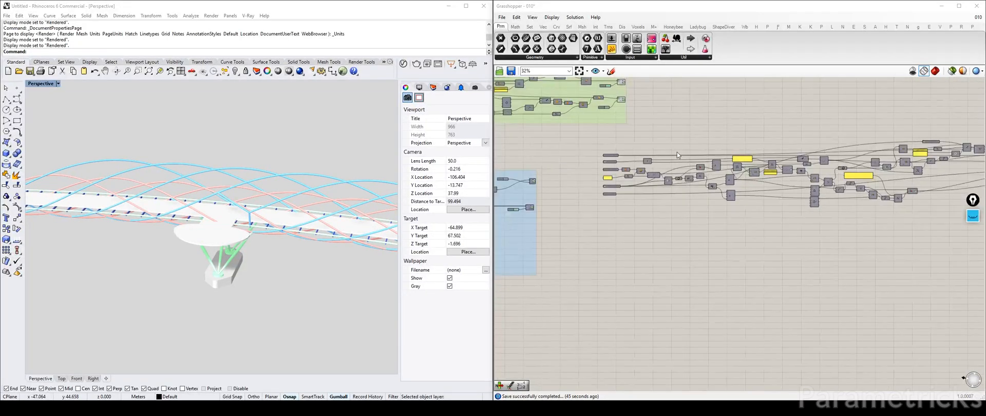
left_click_drag(894, 219, 577, 145)
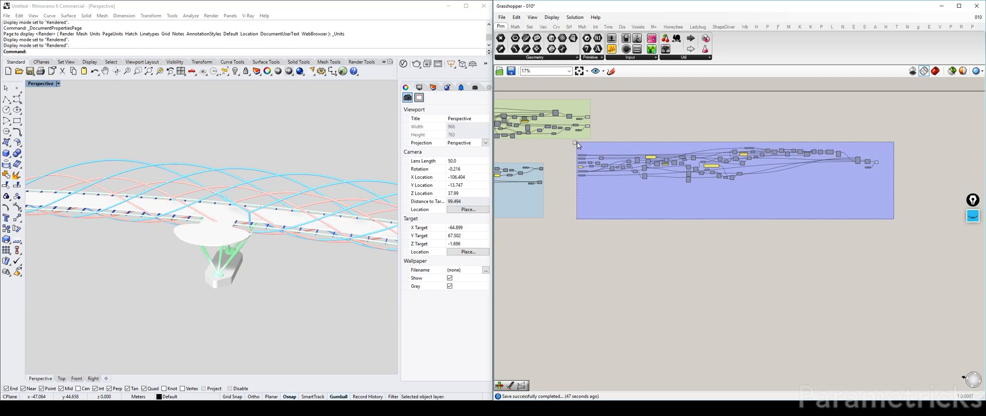
scroll(714, 167, "up", 2)
scroll(685, 173, "down", 3)
scroll(677, 177, "up", 3)
left_click_drag(674, 184, 670, 251, "alt")
scroll(621, 194, "up", 6)
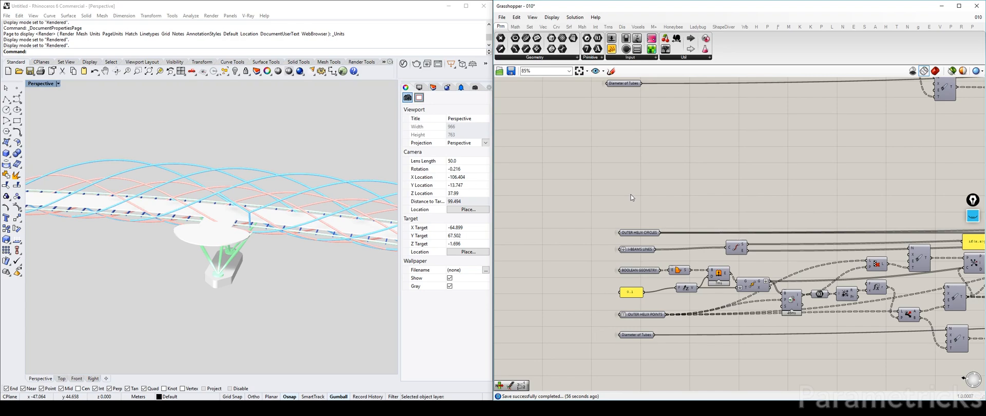
Shift the copy's OUTER HELIX CIRCLES parameter up slightly and inspect its I-BEAMS LINES, BOOLEAN GEOMETRY and OUTER HELIX POINTS inputs
left_click_drag(646, 233, 649, 223)
left_click(638, 252)
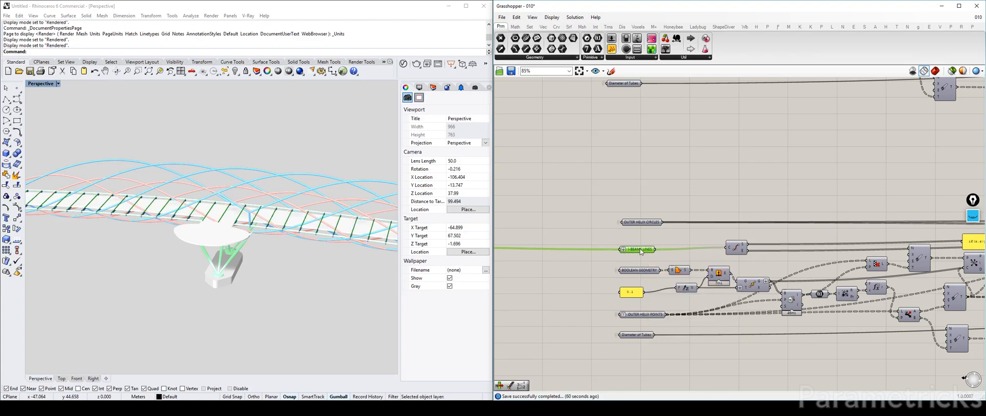
left_click(649, 271)
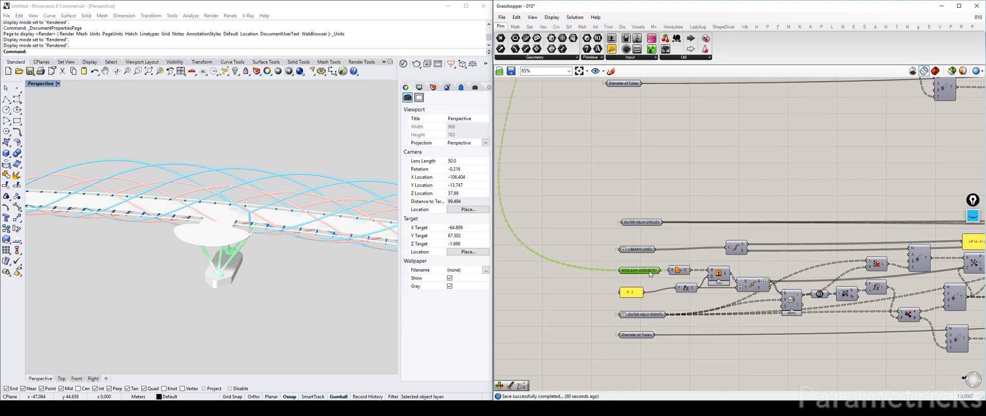
left_click(644, 316)
key("ctrl+q")
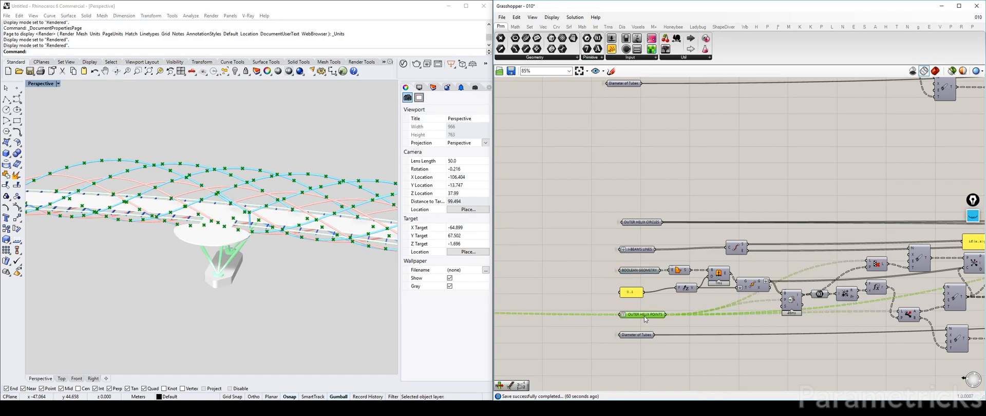
key("ctrl+q")
Duplicate the linked pair of OUTER HELIX POINTS parameters from the outer helix group down toward the inner helix group
scroll(644, 313, "down", 8)
right_click_drag(634, 295, 888, 224)
right_click_drag(499, 186, 676, 185)
scroll(649, 196, "up", 6)
scroll(685, 226, "up", 4)
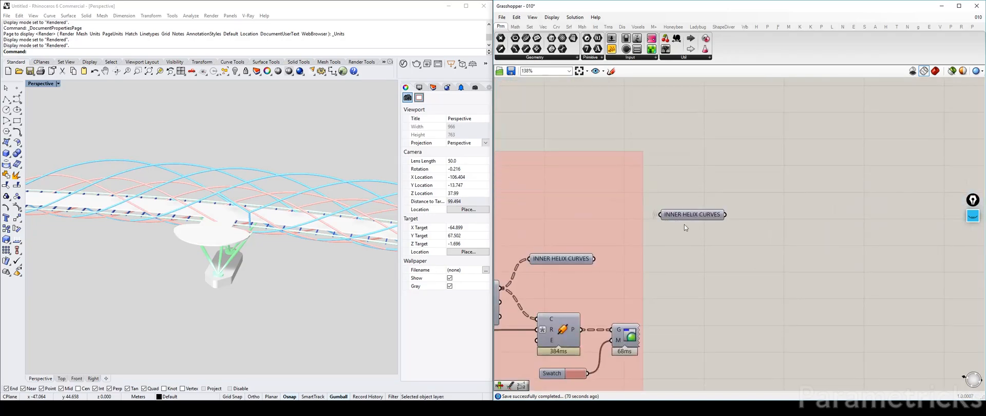
scroll(574, 262, "down", 2)
right_click_drag(573, 251, 695, 312)
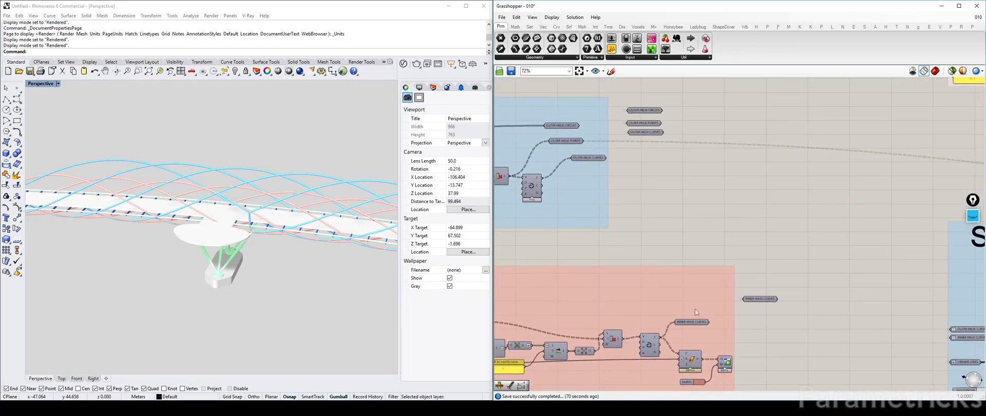
double_click(641, 291)
left_click_drag(603, 164, 603, 164, "alt")
key("Delete")
left_click(573, 141)
left_click(649, 124, "shift")
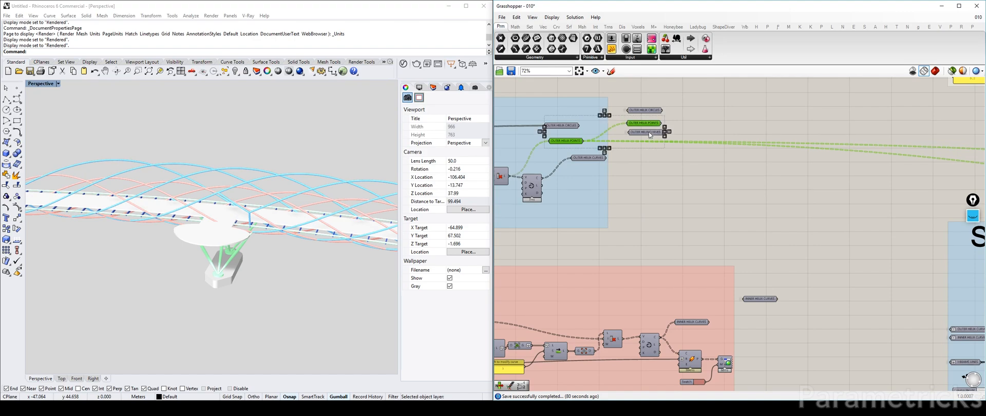
left_click_drag(650, 127, 691, 238, "alt")
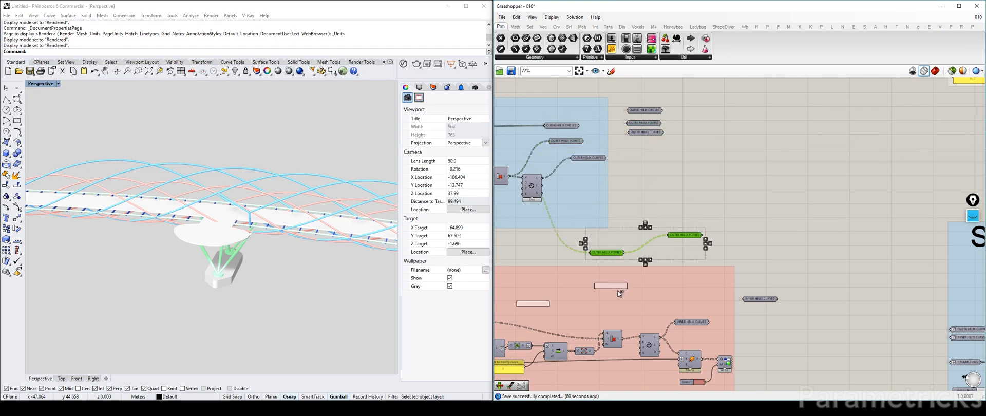
Feed the inner helix group's Cull Index output into the copied point parameter and rename it INNER HELIX POINTS
left_click_drag(618, 319, 617, 321)
left_click_drag(612, 347, 647, 307)
right_click(646, 307)
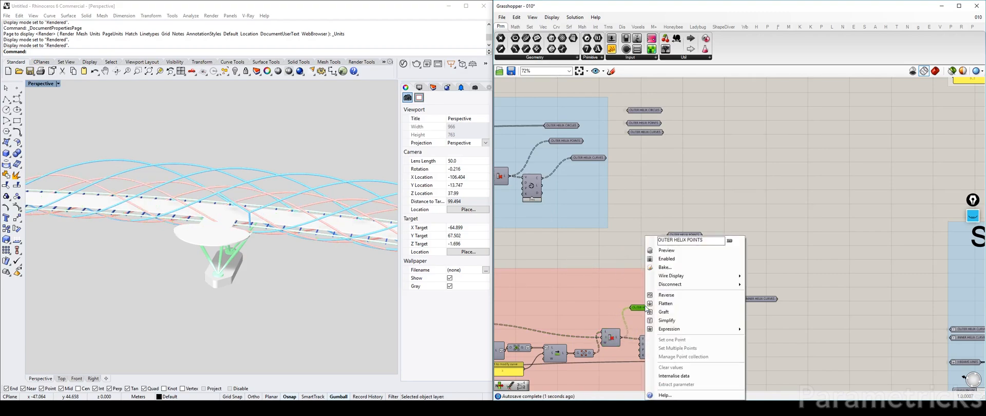
type("INNER")
key("Return")
Align the two INNER HELIX POINTS parameters above the matching INNER HELIX CURVES ones, inside and outside the group
left_click(703, 203)
scroll(659, 296, "up", 3)
left_click_drag(667, 315, 822, 282)
left_click_drag(640, 314, 711, 316)
Place a copy of INNER HELIX POINTS just below OUTER HELIX POINTS in the duplicated definition and simplify its data
left_click(830, 284)
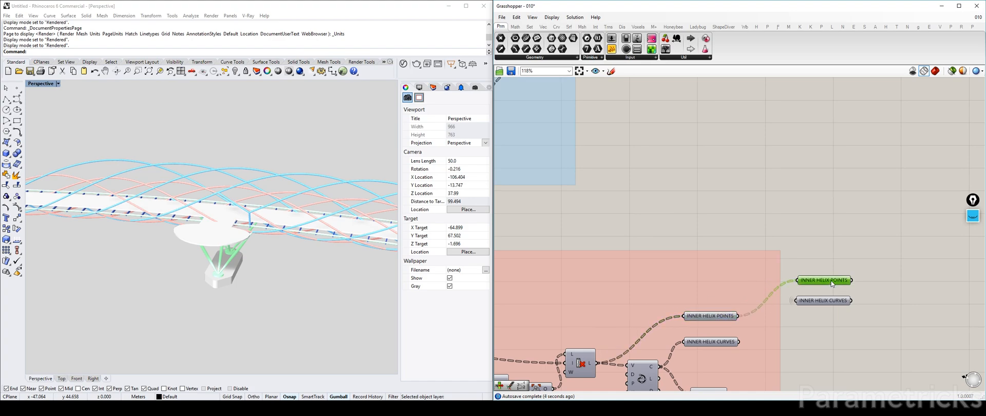
scroll(832, 285, "down", 5)
right_click_drag(837, 259, 595, 206)
scroll(585, 226, "up", 5)
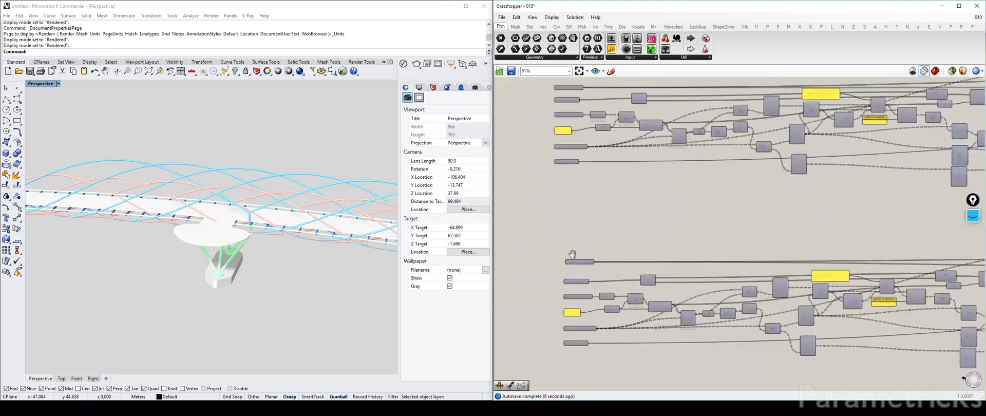
left_click_drag(717, 241, 618, 261)
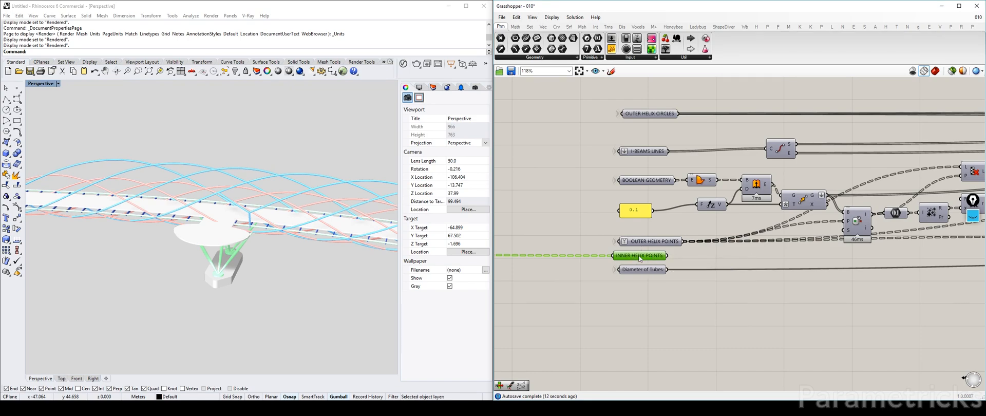
right_click(639, 260)
scroll(680, 246, "up", 2)
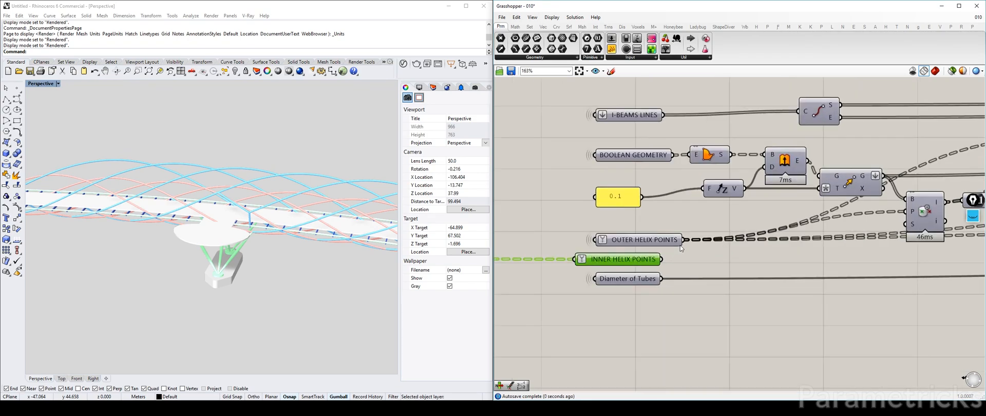
Transfer the OUTER HELIX POINTS output wires to INNER HELIX POINTS, delete the outer parameter, and line up INNER HELIX POINTS with Diameter of Tubes
left_click_drag(688, 240, 666, 262, "ctrl+shift")
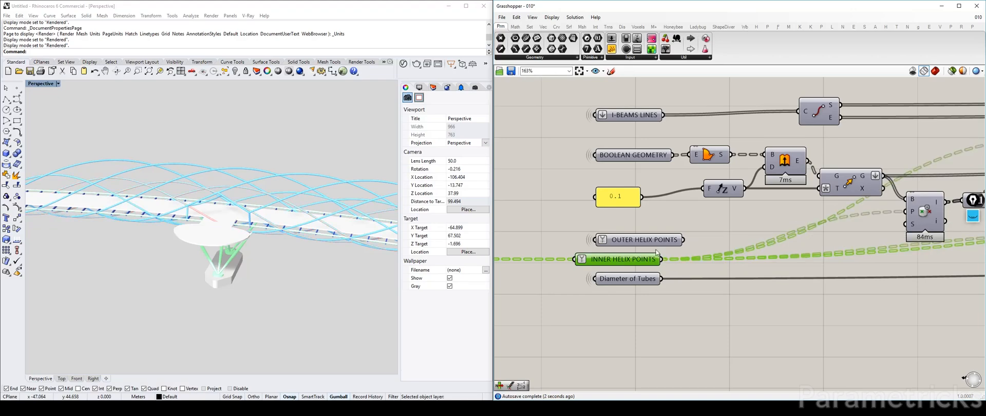
left_click(650, 245)
key("Delete")
left_click_drag(631, 264, 656, 230)
left_click(628, 279)
left_click_drag(632, 281, 646, 252)
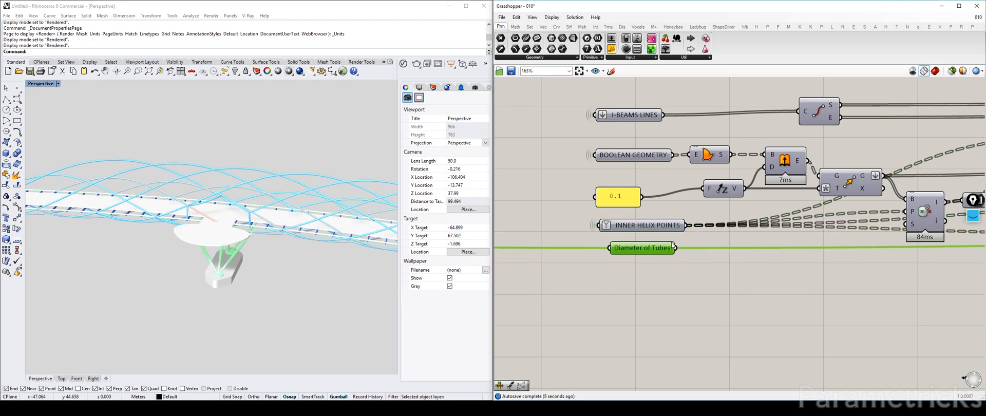
left_click_drag(672, 246, 639, 257)
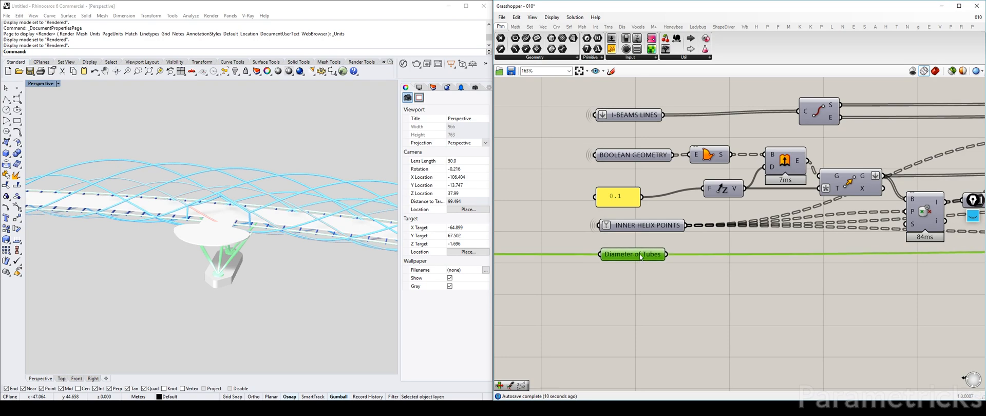
Examine the inner helix tubes around the platform opening and trace the duplicated definition back to the inner helix group
scroll(639, 257, "down", 3)
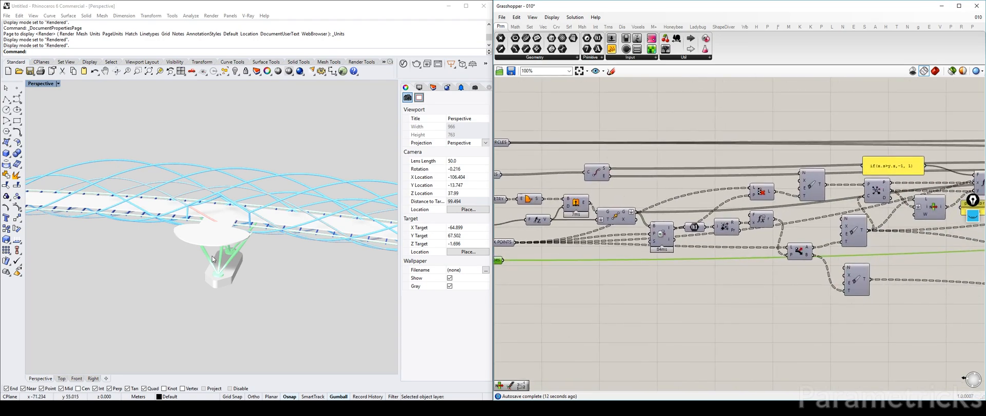
scroll(212, 201, "up", 6)
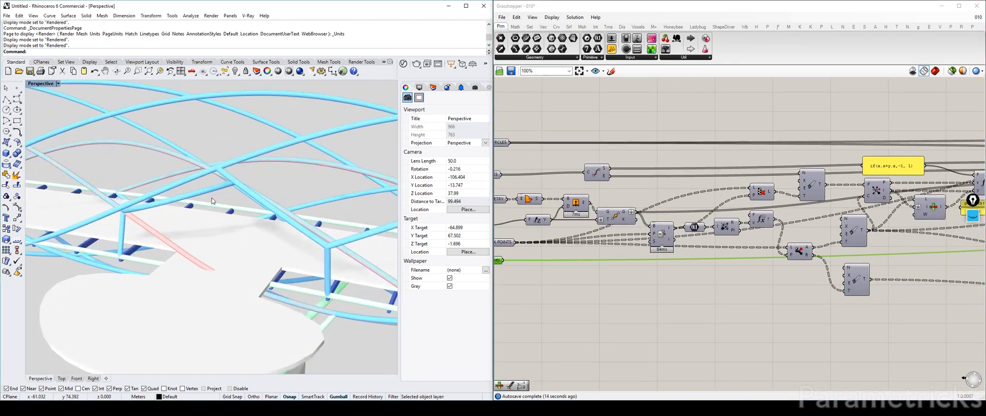
right_click_drag(211, 198, 194, 221)
scroll(766, 180, "down", 7)
right_click_drag(766, 180, 711, 181)
scroll(829, 184, "up", 5)
scroll(832, 187, "down", 6)
scroll(712, 181, "up", 5)
Copy the inner helix group's Pipe, Custom Preview and red swatch to the end of the duplicated definition
left_click(701, 164)
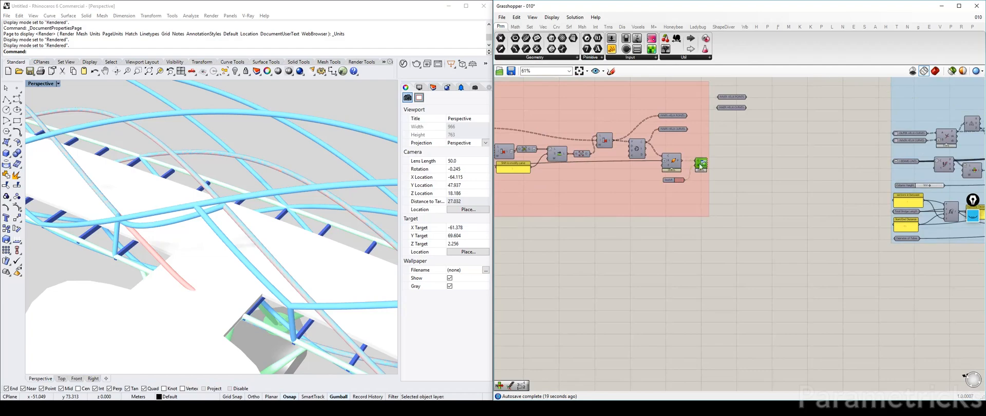
left_click(754, 162)
right_click_drag(722, 176, 621, 208)
left_click(669, 205)
scroll(670, 231, "down", 5)
scroll(747, 234, "up", 9)
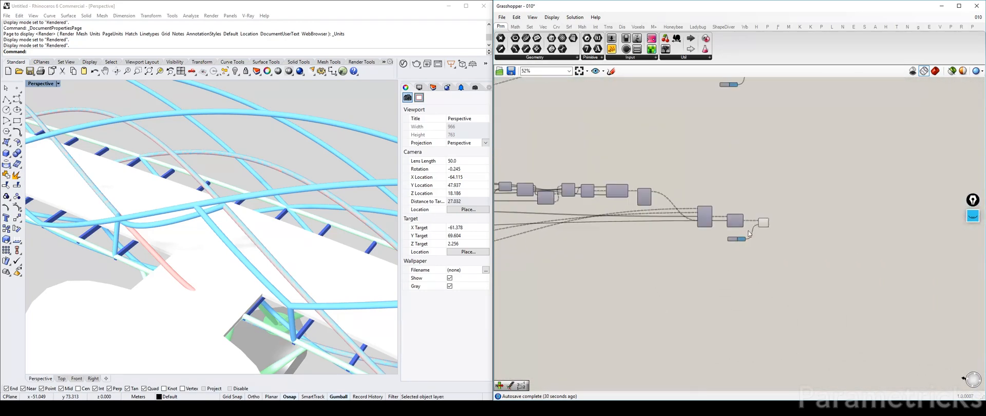
scroll(741, 230, "down", 10)
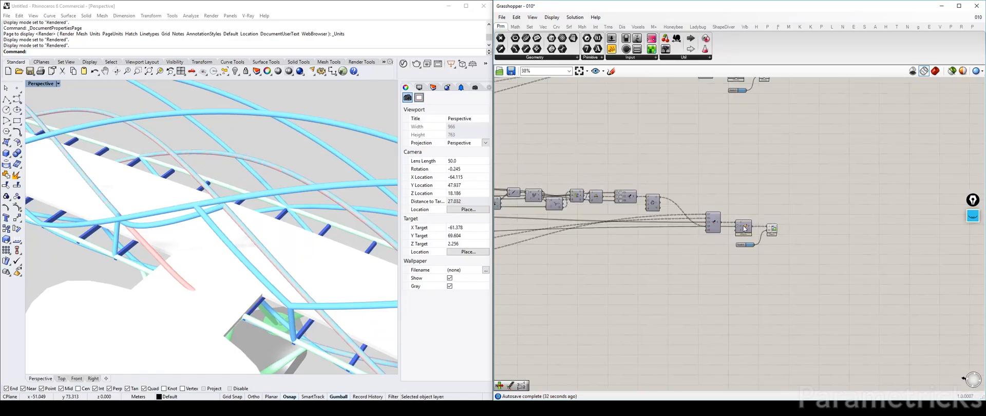
scroll(652, 195, "up", 6)
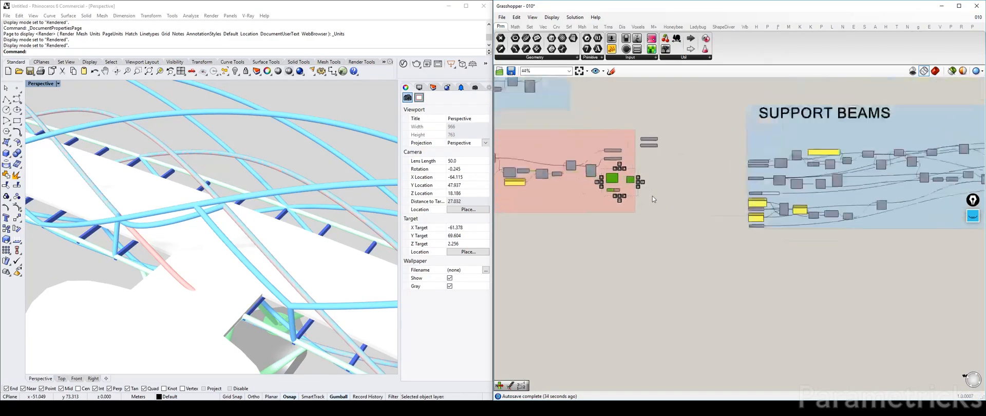
scroll(654, 191, "down", 4)
right_click_drag(956, 188, 743, 181)
scroll(742, 181, "up", 11)
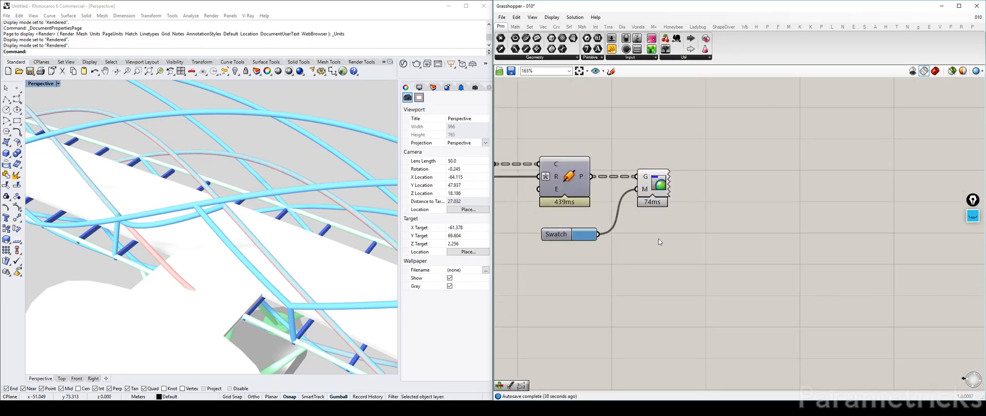
key("ctrl+v")
left_click(699, 162)
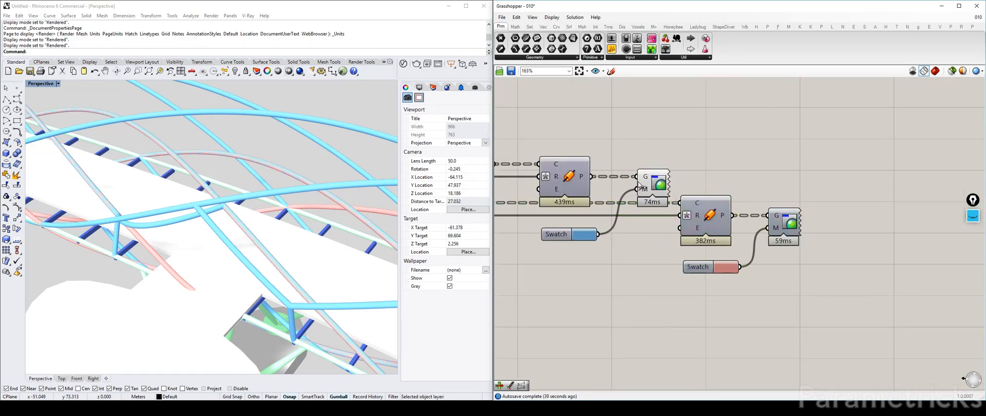
Connect the duplicated definition's own Pipe output to the pasted Custom Preview
left_click_drag(599, 178, 765, 216)
right_click_drag(550, 192, 713, 195)
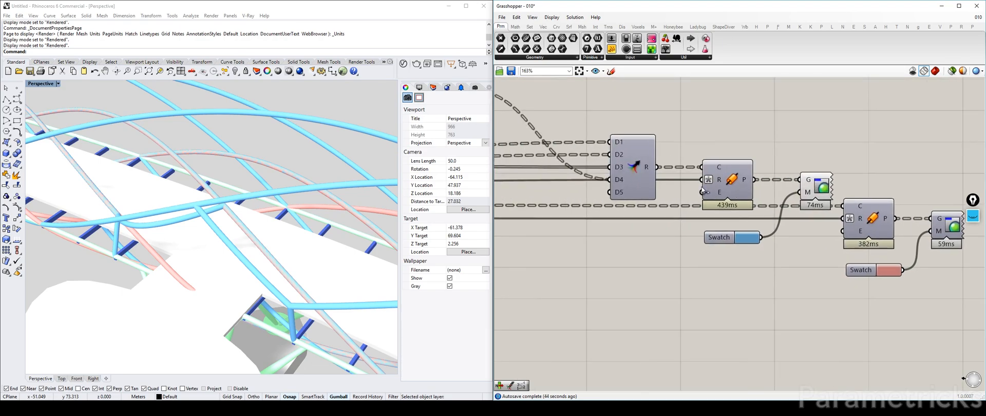
scroll(704, 192, "down", 3)
scroll(746, 189, "up", 3)
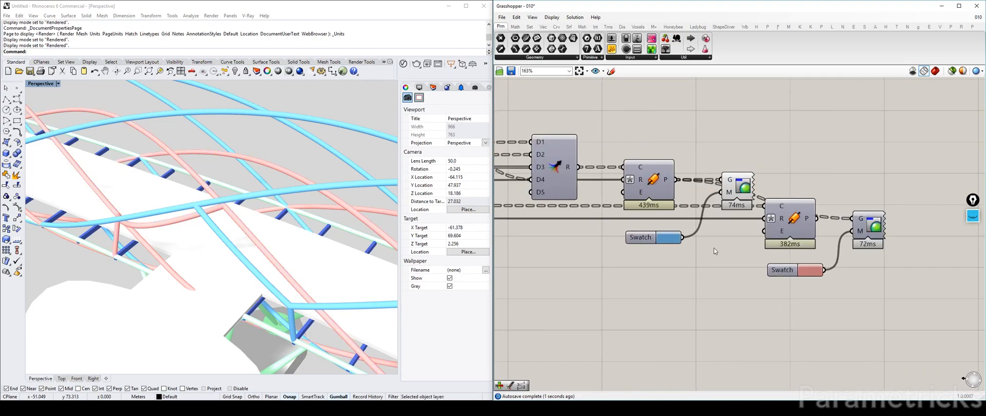
Colour the duplicated definition's preview with the red swatch, and delete the blue swatch and the pasted Pipe and Custom Preview
left_click_drag(786, 272, 639, 261)
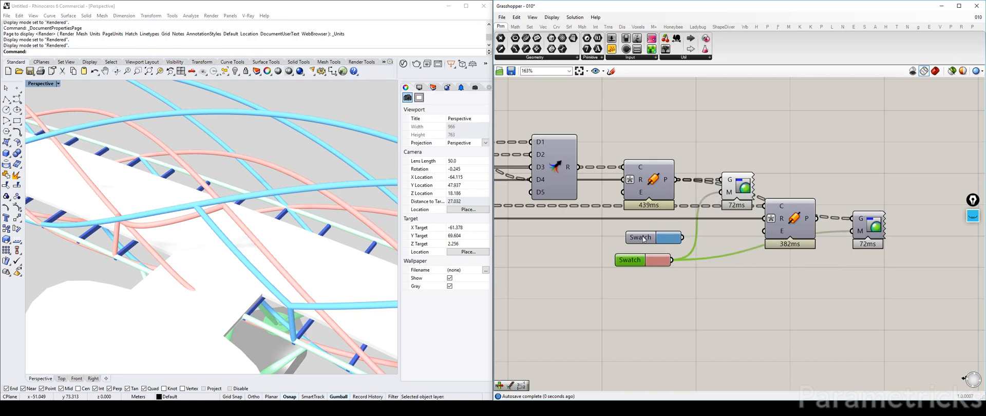
left_click(794, 231)
key("Delete")
left_click(870, 226)
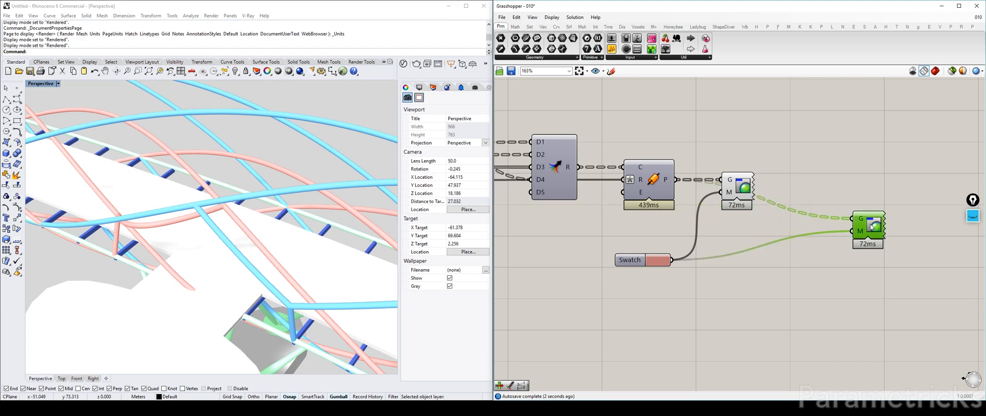
key("Delete")
left_click_drag(630, 262, 637, 233)
Delete the old Pipe, Custom Preview and swatch at the end of the inner helix group
scroll(637, 233, "down", 10)
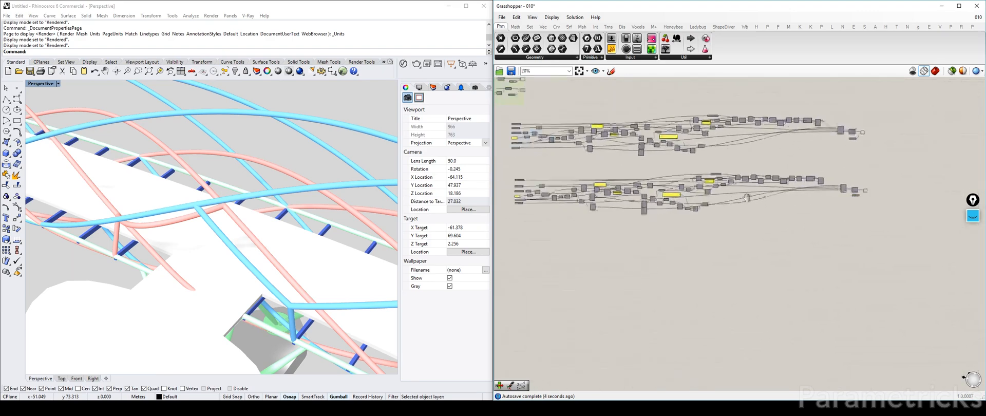
right_click_drag(650, 165, 817, 182)
scroll(674, 173, "up", 7)
left_click(672, 175)
key("Delete")
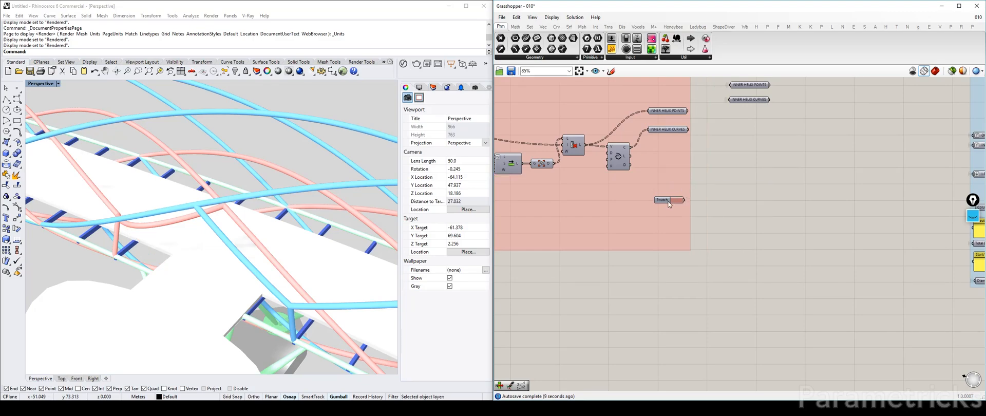
scroll(708, 192, "down", 4)
right_click_drag(708, 193, 466, 210)
Examine the red inner helix tubes around the platform opening from several angles
right_click_drag(214, 247, 268, 222)
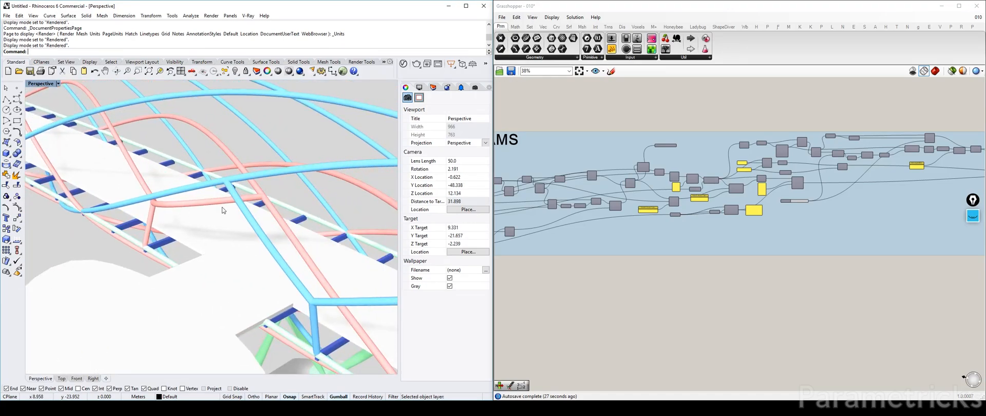
right_click_drag(222, 207, 327, 219)
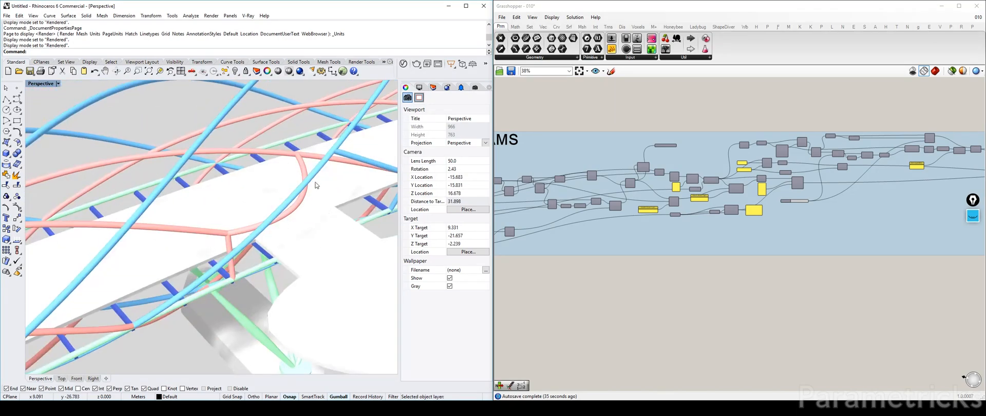
scroll(646, 181, "down", 4)
right_click_drag(647, 181, 888, 161)
right_click_drag(499, 150, 639, 153)
scroll(651, 154, "up", 8)
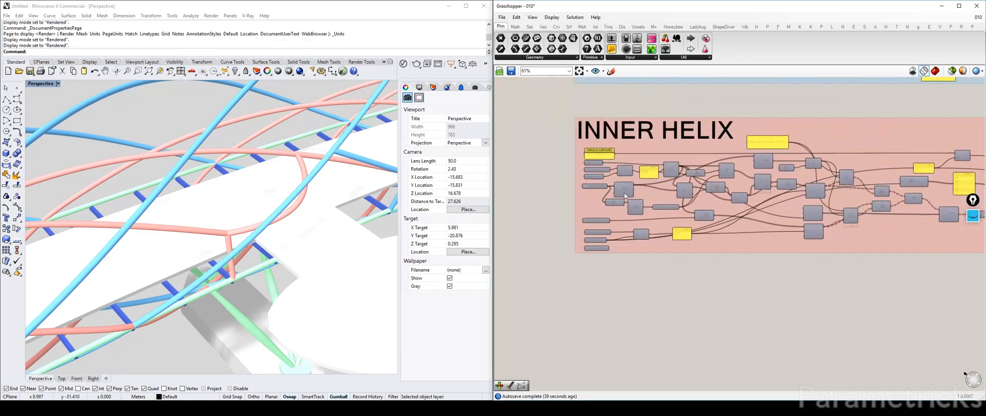
Toggle the previews of the two Circle components in the inner helix group while checking the helix from a new angle
key("ctrl+q")
right_click_drag(304, 213, 319, 199)
left_click(816, 195)
key("ctrl+q")
right_click_drag(833, 194, 705, 221)
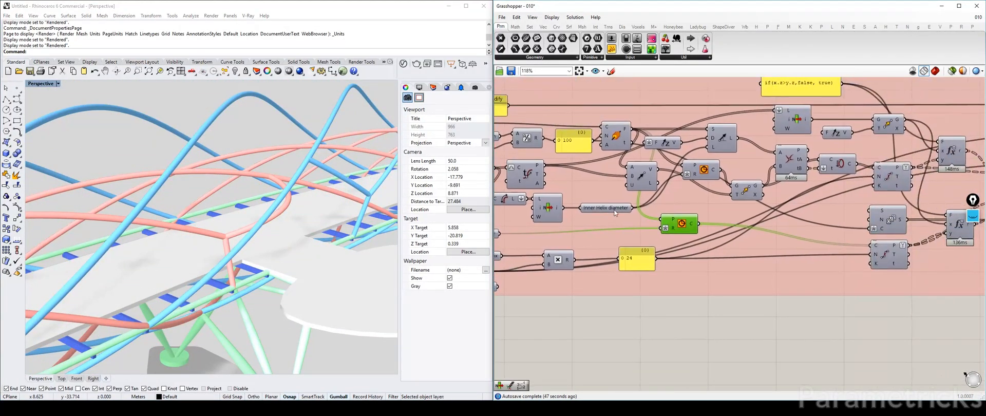
left_click(711, 173)
mouse_move(308, 211)
right_mouse_down()
mouse_move(336, 196)
mouse_move(314, 207)
right_mouse_up()
left_click(707, 178)
key("ctrl+q")
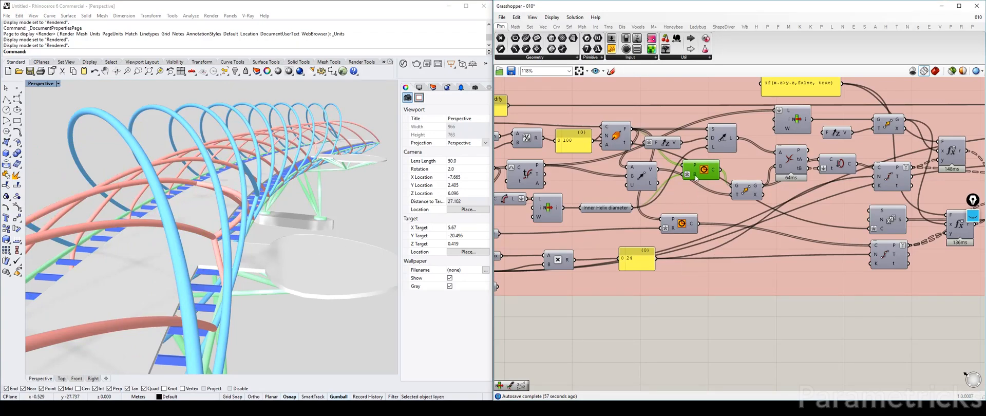
Show the lower Circle component's preview, compare its circles with the helix tubes, and hide it again
left_click(678, 226)
key("ctrl+q")
right_click_drag(257, 234, 275, 223)
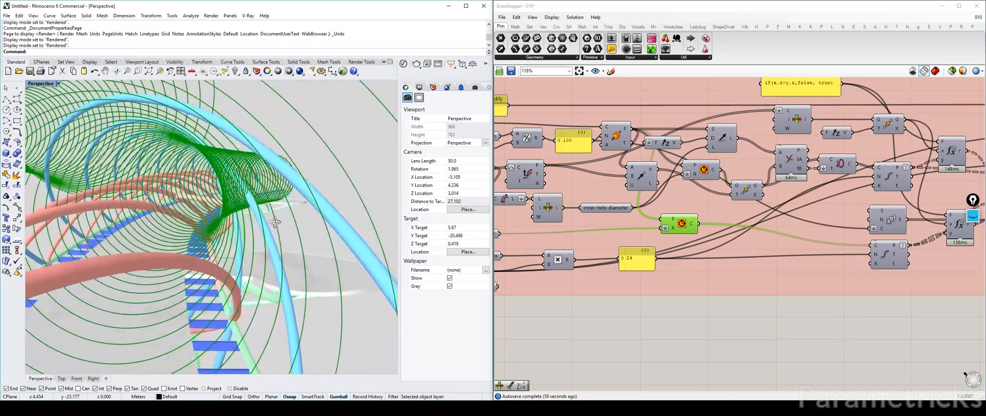
left_click(688, 226)
key("ctrl+q")
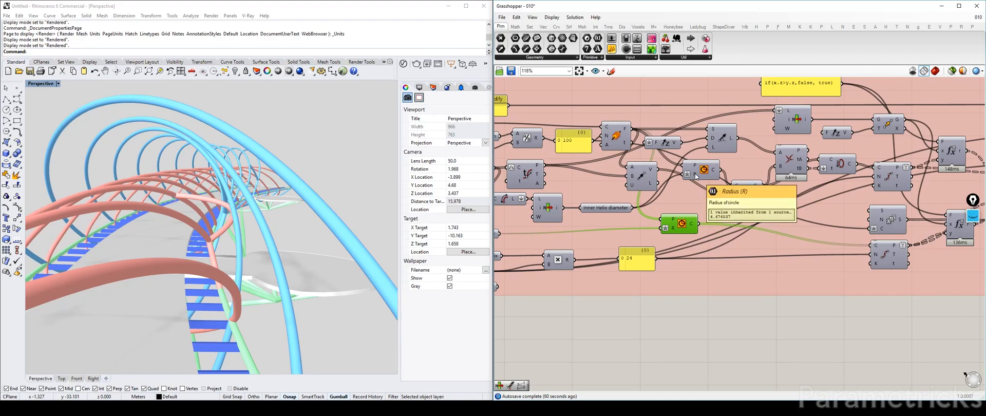
Turn on the upper Circle component's preview and examine its circles along the whole bridge
left_click(707, 172)
key("ctrl+q")
right_click_drag(185, 216, 140, 208)
scroll(172, 241, "down", 4)
scroll(230, 232, "down", 6)
right_click_drag(238, 235, 128, 182)
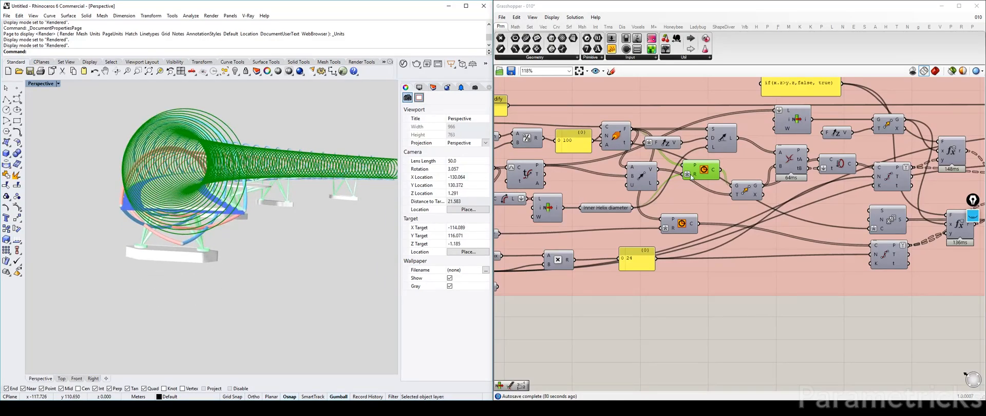
Duplicate OUTER HELIX CIRCLES down to the inner helix group and feed the copy from the upper Circle component's output
scroll(692, 177, "up", 2)
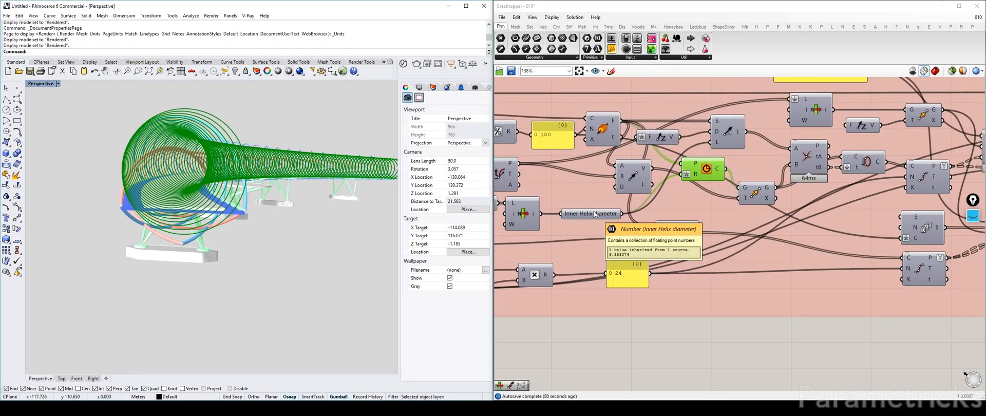
scroll(703, 176, "down", 3)
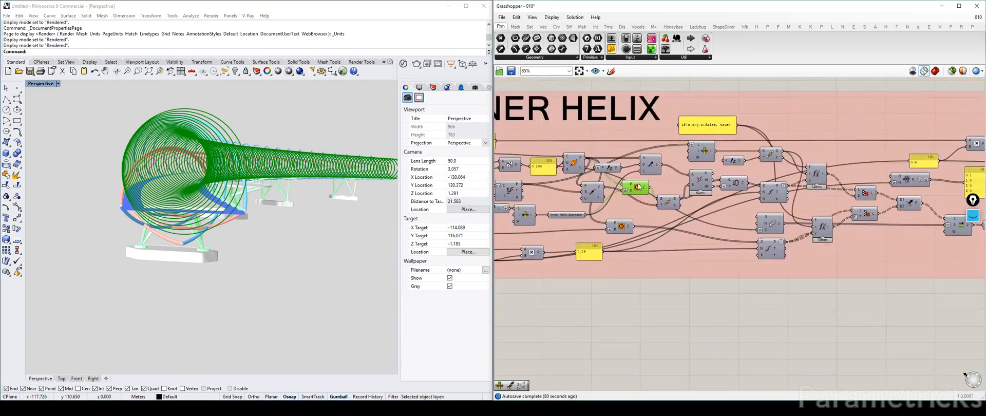
scroll(672, 209, "down", 4)
scroll(876, 181, "up", 5)
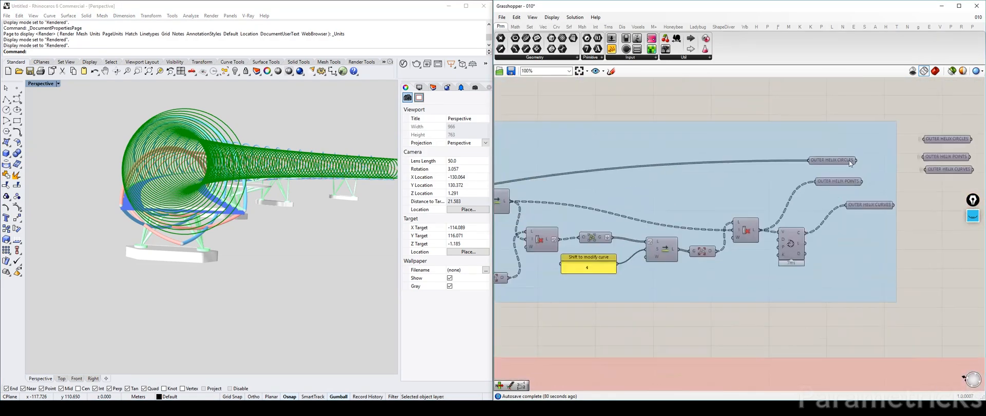
left_click_drag(843, 159, 771, 336, "alt")
right_click_drag(760, 347, 856, 149)
right_click_drag(734, 173, 812, 152)
scroll(814, 152, "down", 3)
right_click_drag(564, 214, 748, 199)
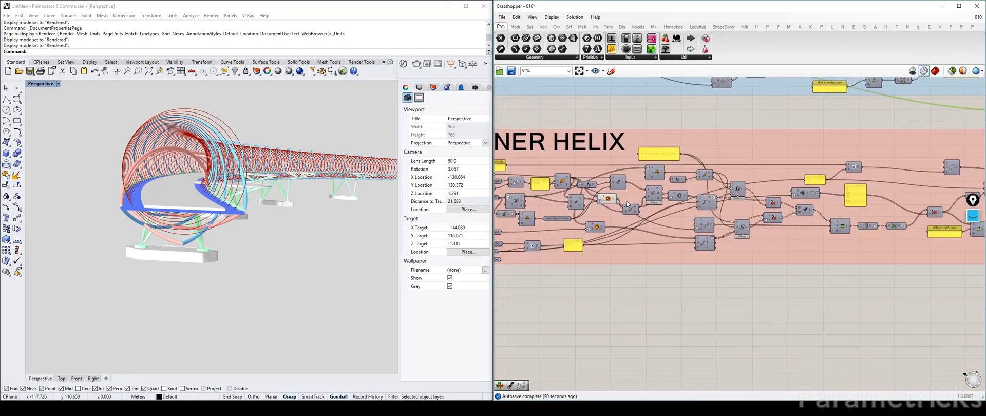
left_click_drag(618, 198, 944, 114)
Add the copied circles parameter to the inner helix group and rename it INNER HELIX CIRCLES
right_click_drag(923, 126, 599, 161)
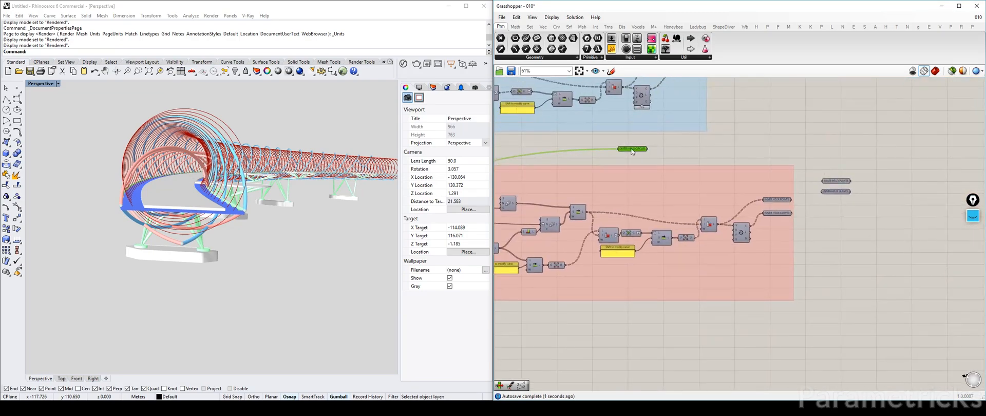
right_click(739, 185)
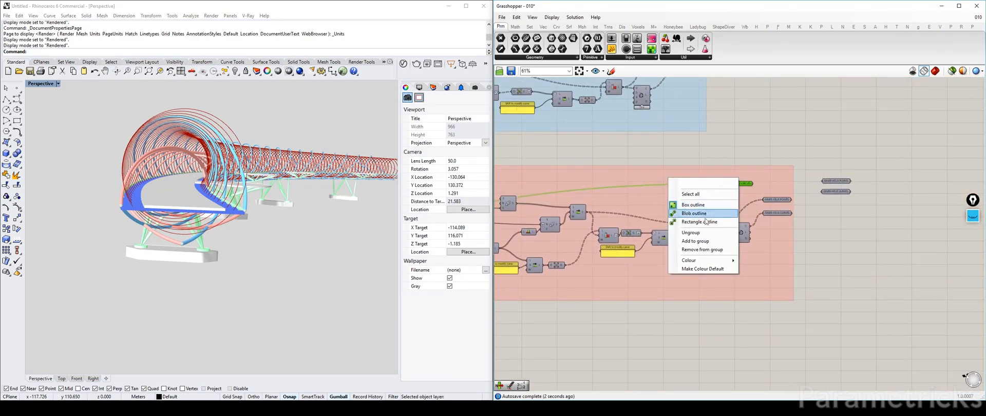
left_click(693, 243)
scroll(746, 180, "up", 3)
right_click(734, 186)
type("INNER HELIX CIRCLES")
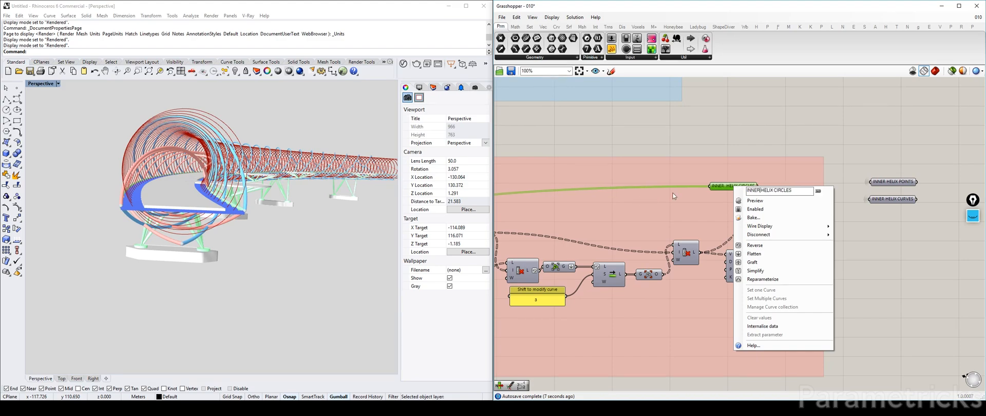
left_click(746, 177)
Place a linked copy of INNER HELIX CIRCLES outside the group above INNER HELIX POINTS and set its wire display to Hidden
left_click_drag(911, 165, 874, 232)
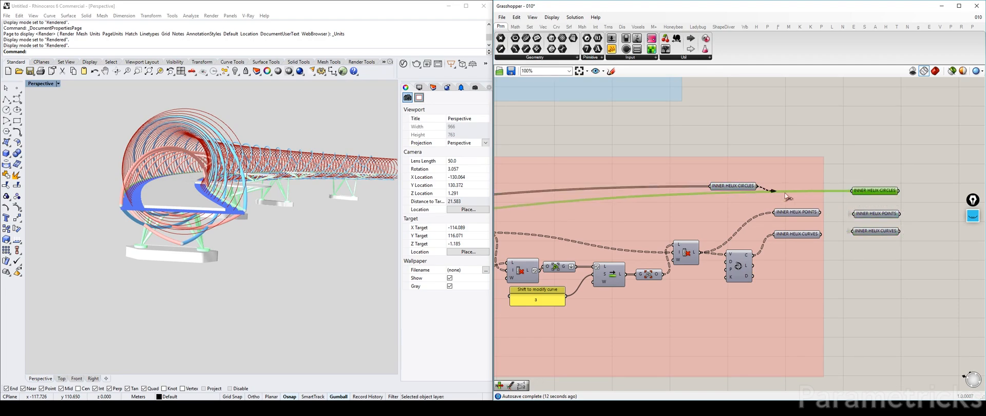
right_click(865, 194)
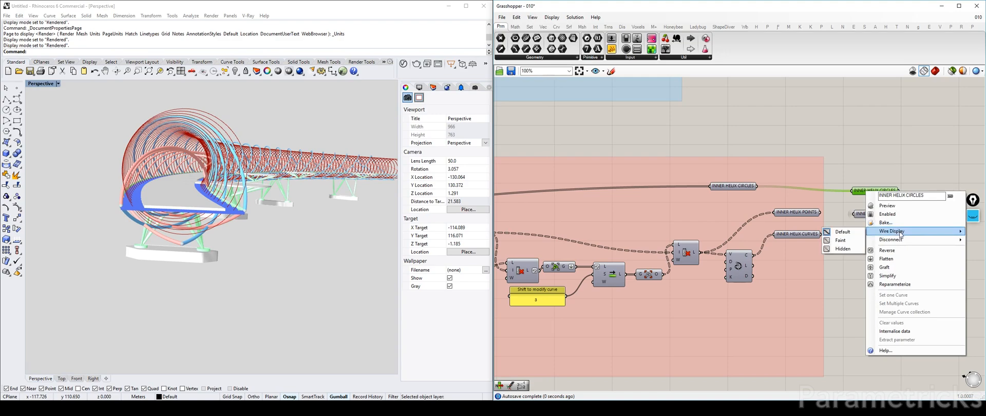
left_click(840, 249)
scroll(889, 159, "up", 3)
left_click(858, 213)
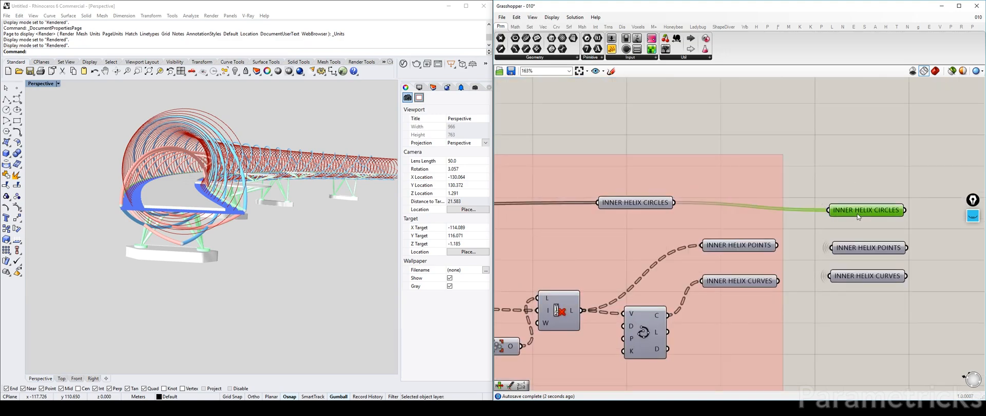
Bring INNER HELIX CIRCLES to the inputs of the lower duplicated definition and use it in place of OUTER HELIX CIRCLES
scroll(863, 203, "down", 8)
right_click_drag(866, 197, 562, 207)
right_click_drag(956, 213, 534, 198)
scroll(585, 265, "up", 3)
scroll(571, 227, "up", 3)
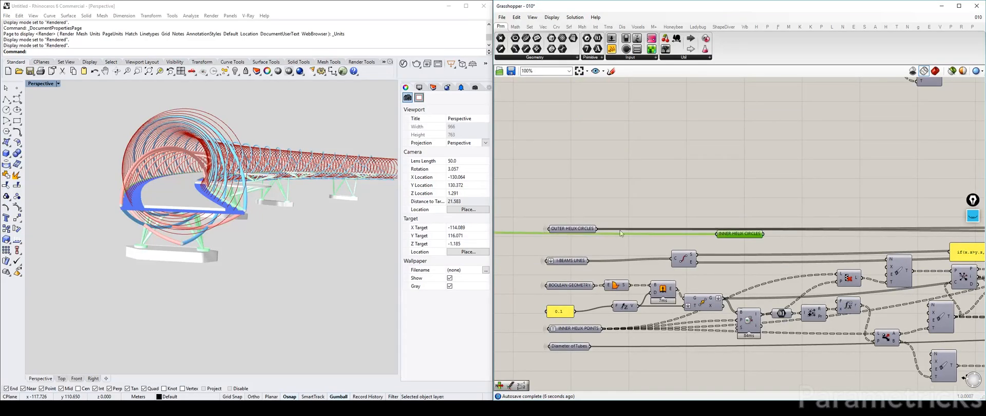
left_click_drag(736, 237, 580, 217)
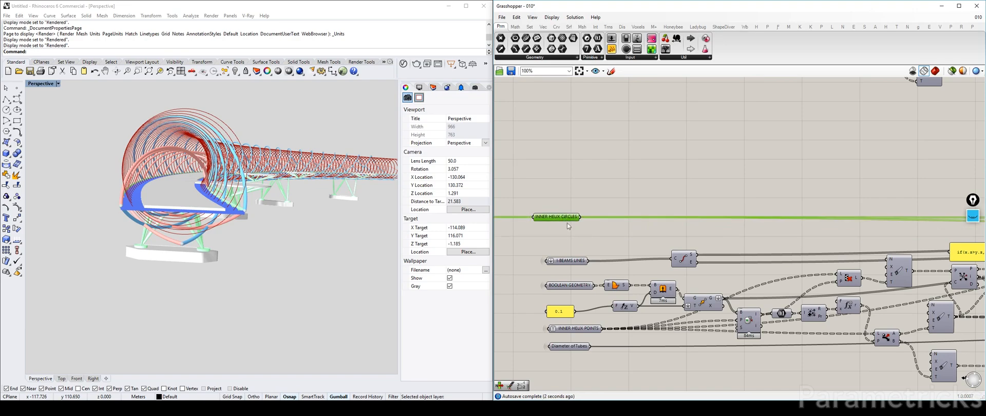
Turn off the preview of the upper Circle component in the INNER HELIX group
scroll(719, 206, "down", 10)
scroll(719, 206, "up", 6)
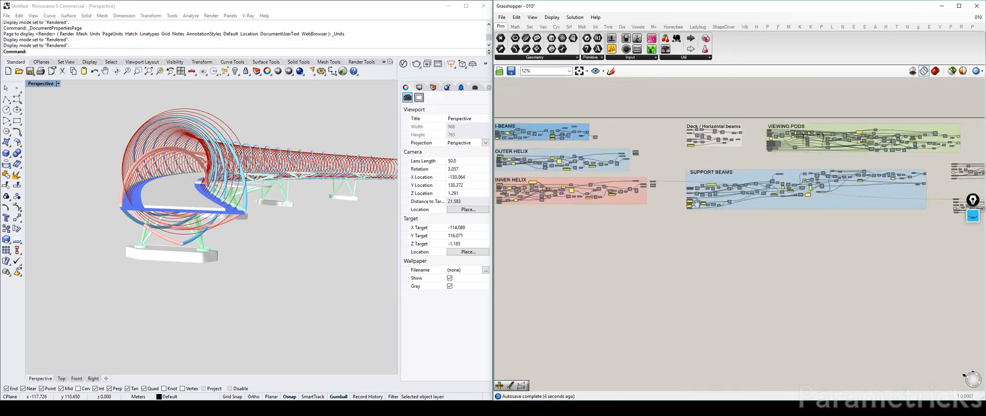
left_click(665, 178)
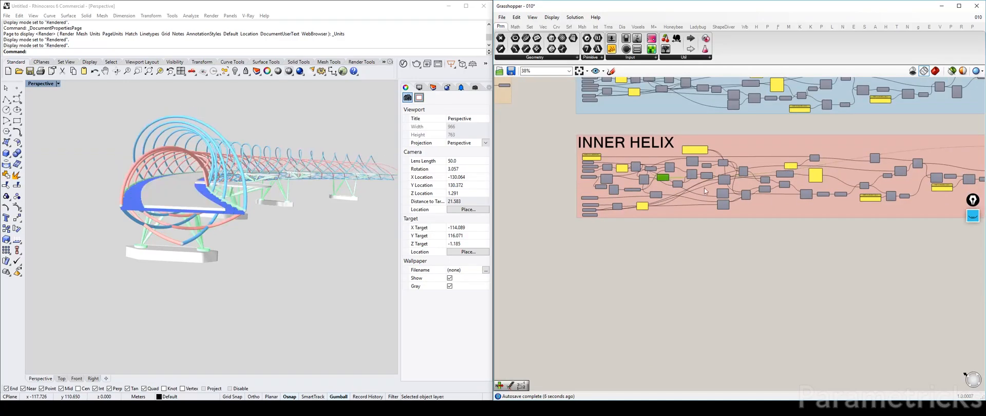
Examine the red and blue helix tubes along the bridge and around a platform opening in the perspective view
double_click(45, 85)
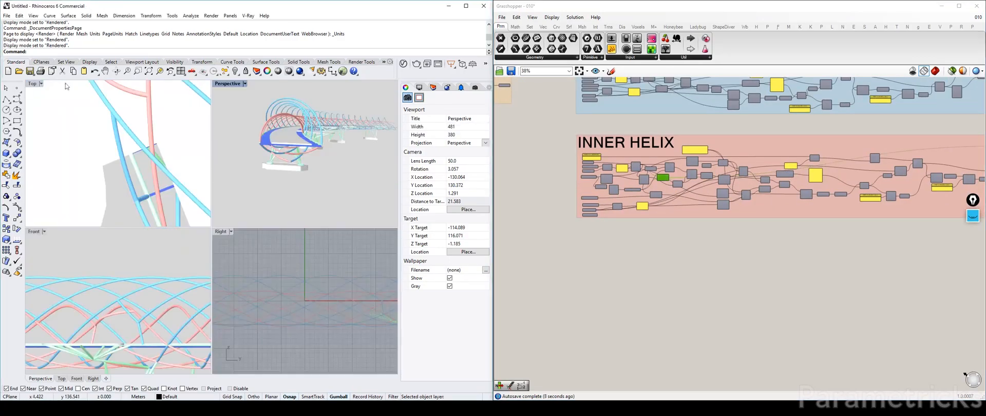
double_click(225, 83)
right_click_drag(266, 177, 152, 224)
scroll(152, 225, "down", 8)
scroll(844, 178, "down", 4)
right_click_drag(844, 177, 548, 194)
right_click_drag(769, 185, 431, 197)
scroll(331, 180, "up", 5)
scroll(323, 174, "up", 8)
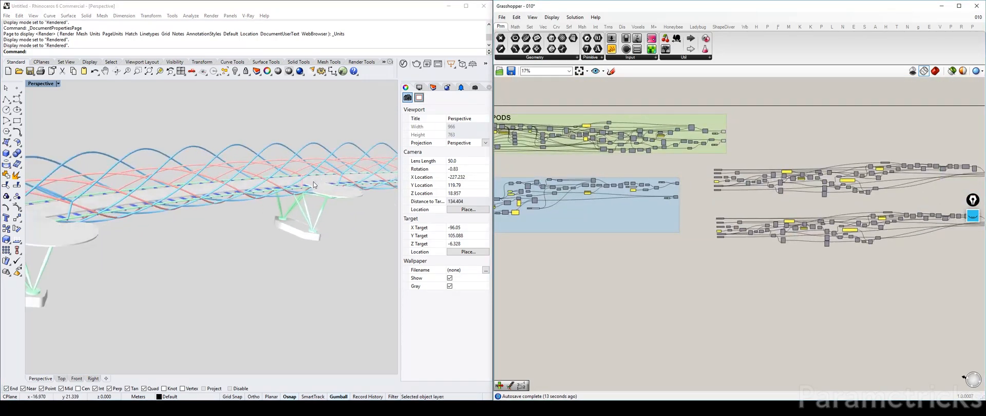
right_click_drag(347, 182, 329, 192)
right_click_drag(237, 217, 241, 216)
scroll(747, 170, "up", 4)
scroll(746, 169, "up", 6)
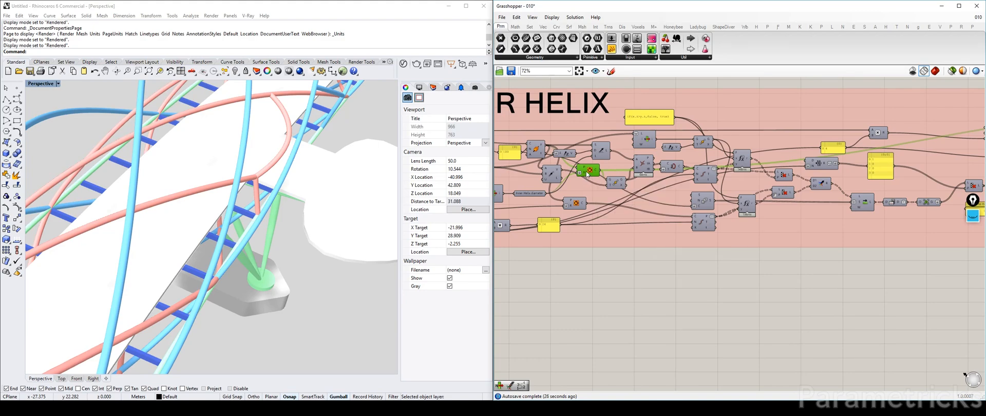
Preview the Seam component's circles in the INNER HELIX group and compare them with those of the Circle and Move components
right_click_drag(822, 180, 591, 174)
right_click_drag(791, 175, 976, 170)
right_click_drag(868, 167, 726, 152)
scroll(726, 152, "up", 3)
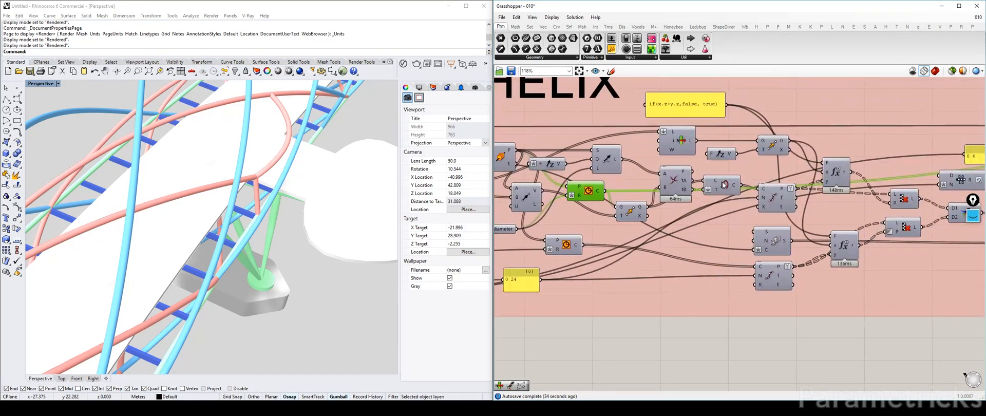
left_click(724, 184)
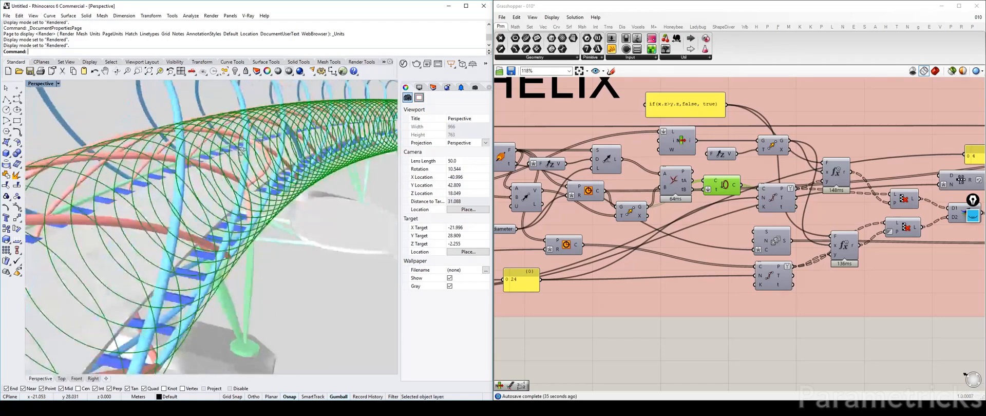
left_click(724, 189)
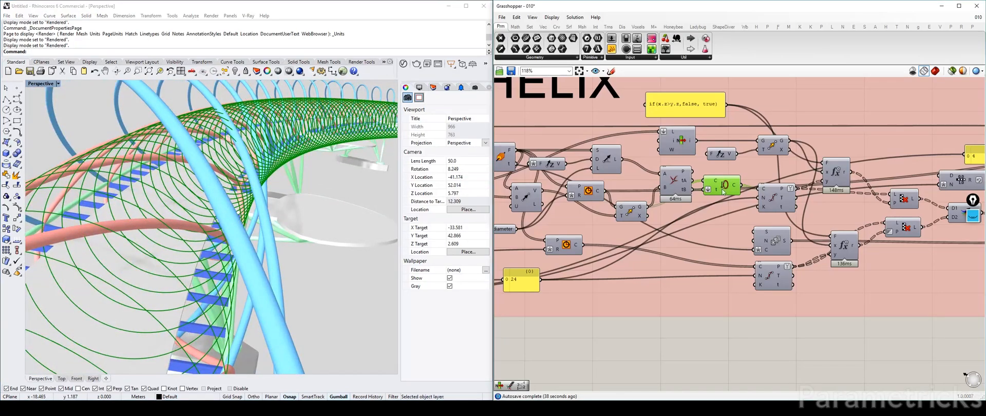
left_click(586, 192)
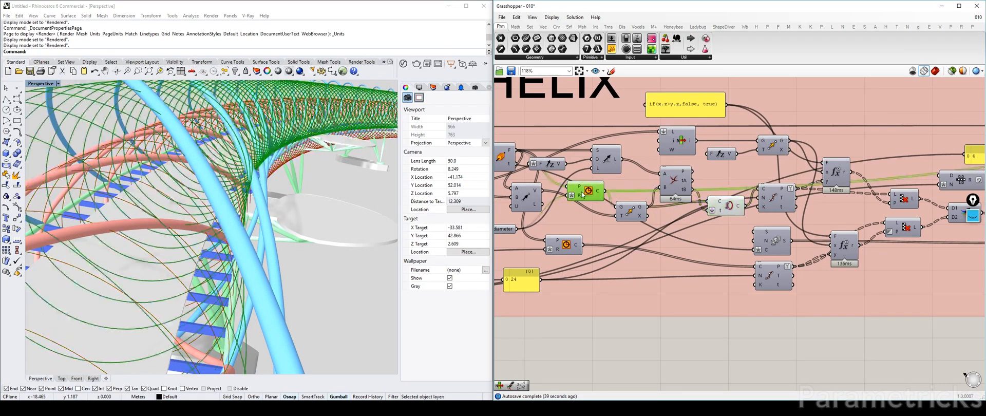
left_click(640, 211)
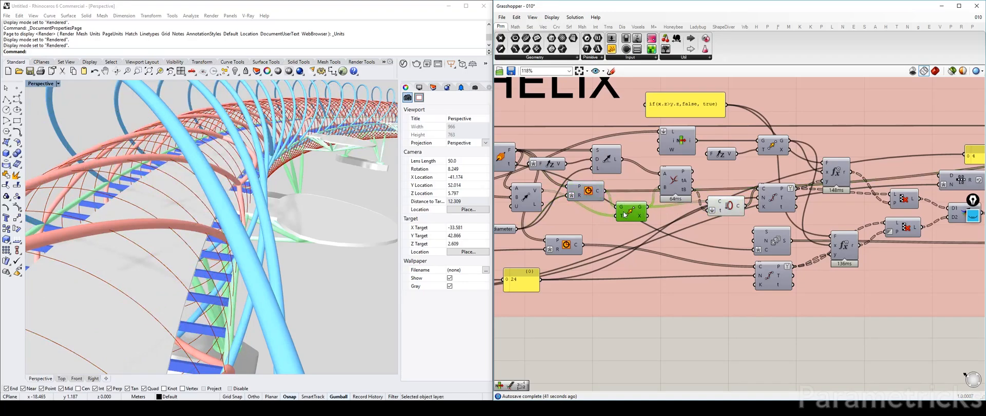
left_click(726, 211)
left_click(631, 214)
key("ctrl+q")
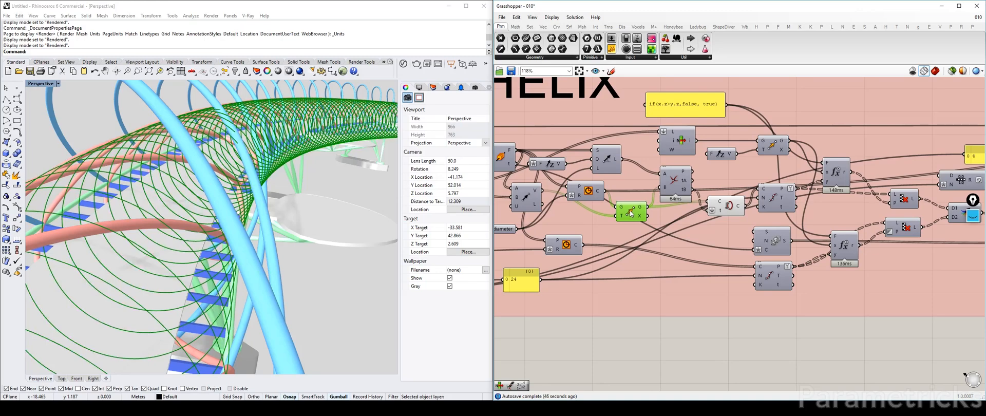
Turn off the remaining circle previews of the Circle and Move components in the INNER HELIX group
left_click(594, 197)
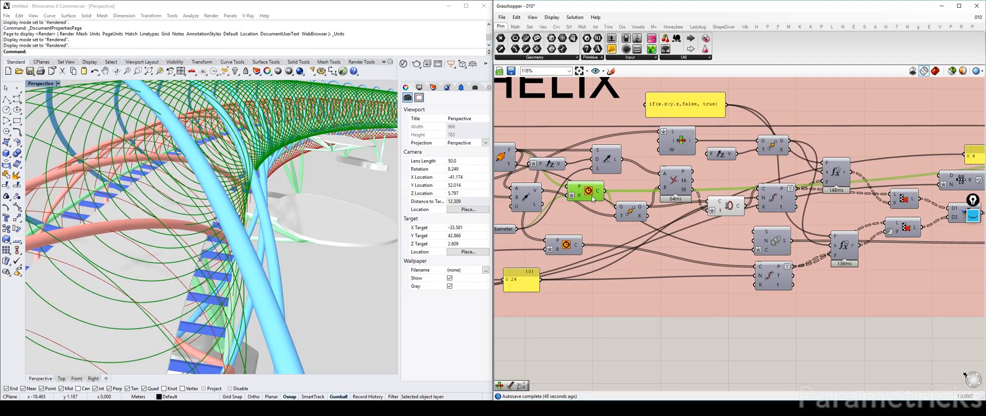
key("ctrl+q")
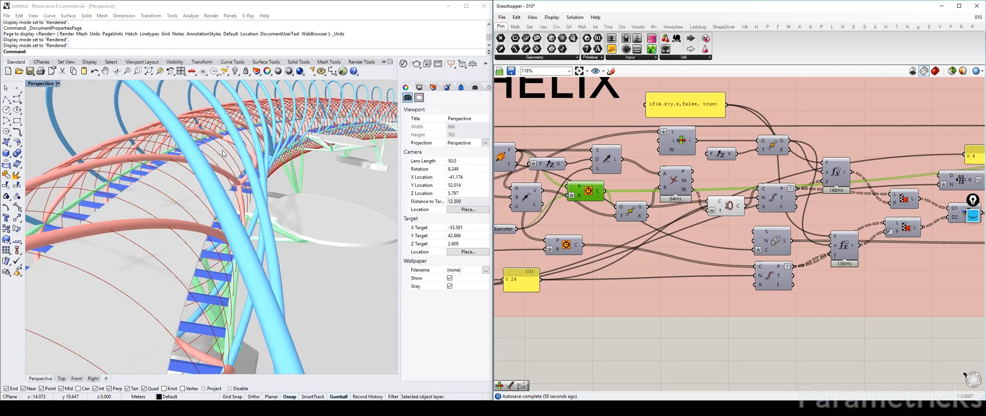
right_click_drag(710, 210, 590, 232)
scroll(589, 231, "down", 1)
left_click(591, 233)
key("ctrl+q")
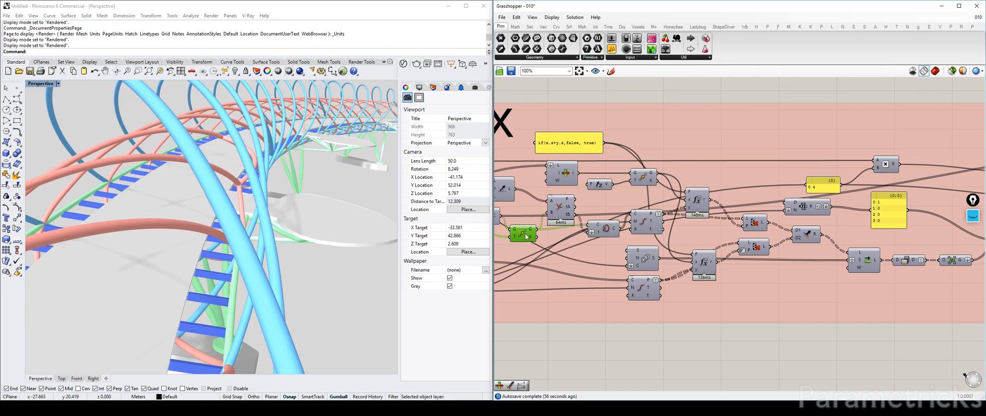
Reconnect INNER HELIX CIRCLES inside the group so that it is fed by the Seam component's output
left_click(612, 231)
right_click_drag(613, 232, 555, 250)
right_click_drag(735, 225, 550, 225)
left_click_drag(985, 189, 925, 155)
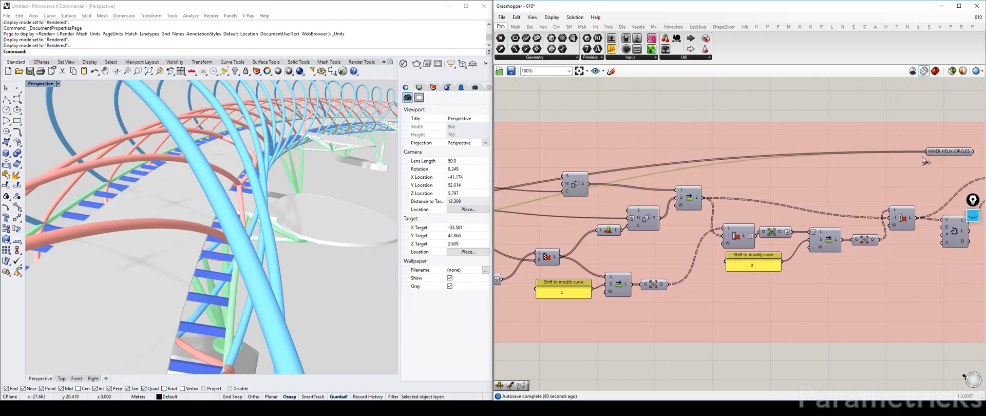
Examine how the inner and outer helix tubes meet the deck at the platform openings, along with the two duplicated definitions
right_click_drag(759, 159, 612, 175)
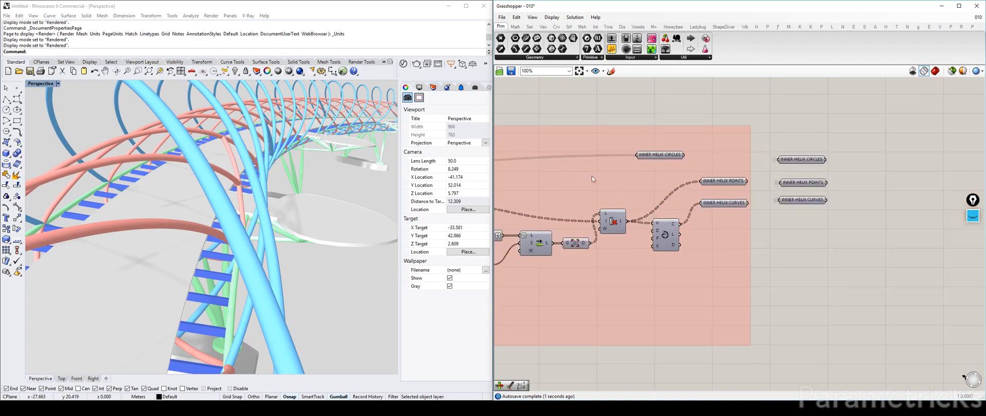
right_click_drag(184, 182, 325, 203)
scroll(322, 199, "up", 3)
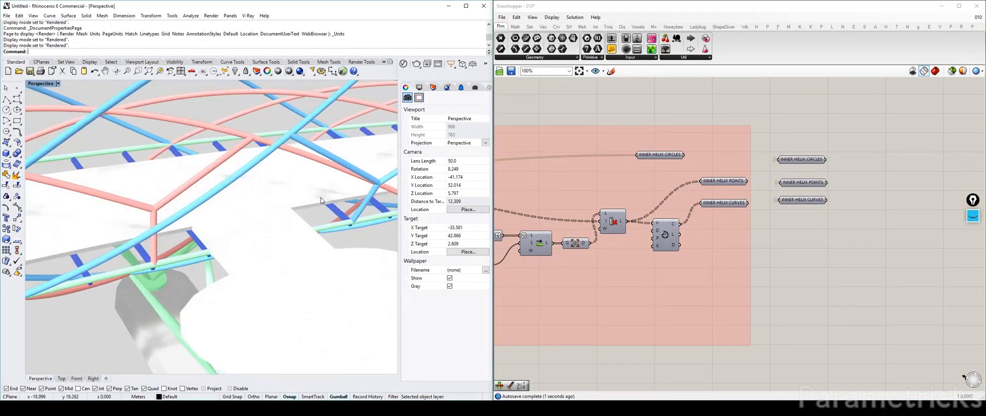
scroll(616, 206, "down", 6)
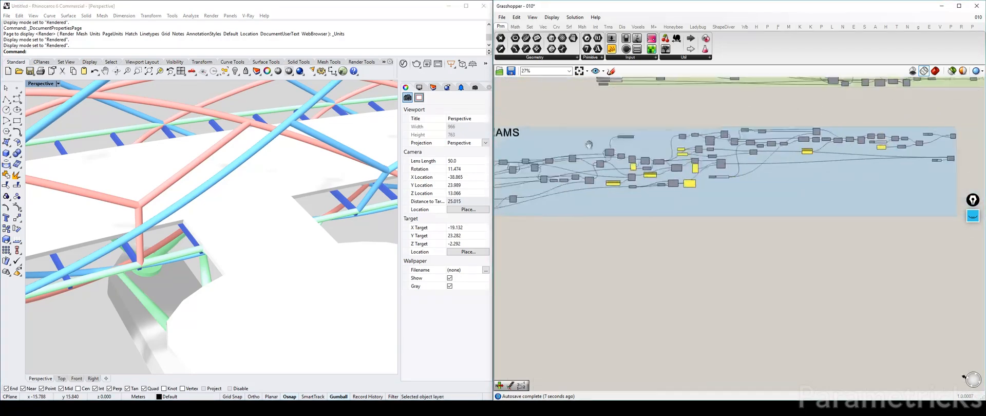
scroll(800, 138, "up", 5)
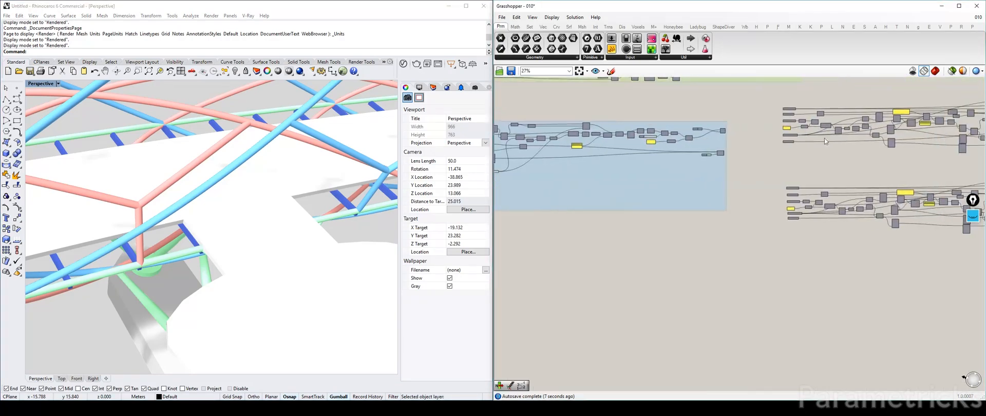
scroll(828, 190, "down", 5)
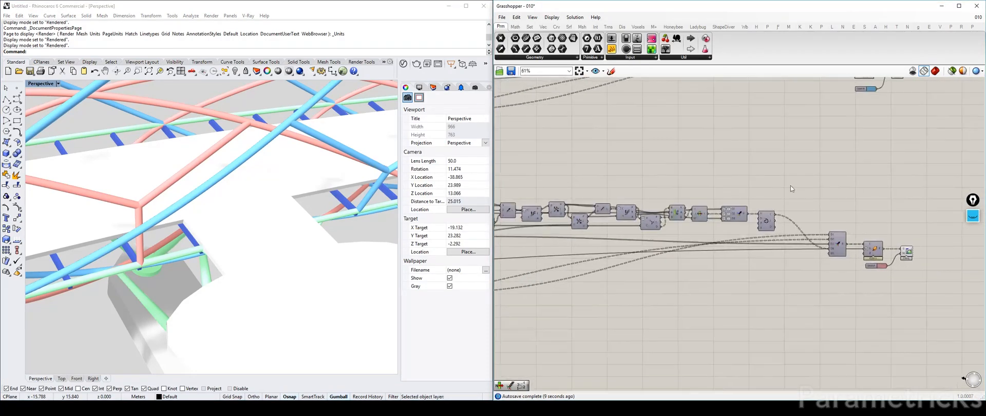
left_click_drag(870, 209, 559, 132)
scroll(628, 179, "up", 3)
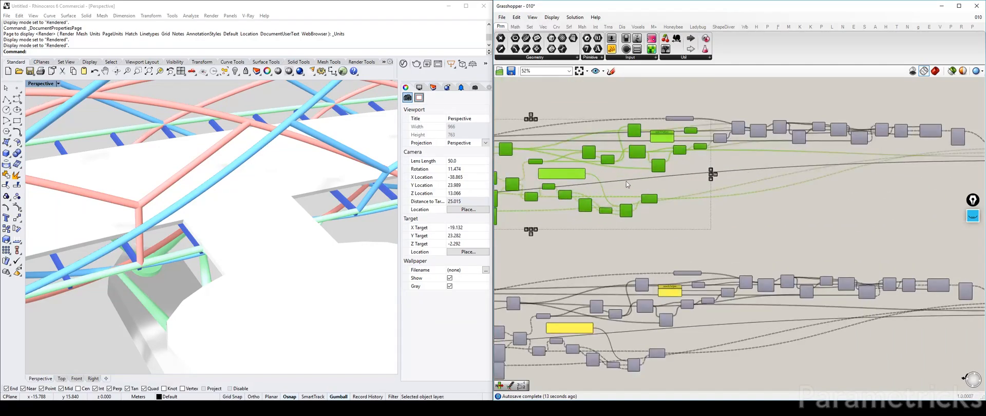
scroll(628, 179, "up", 3)
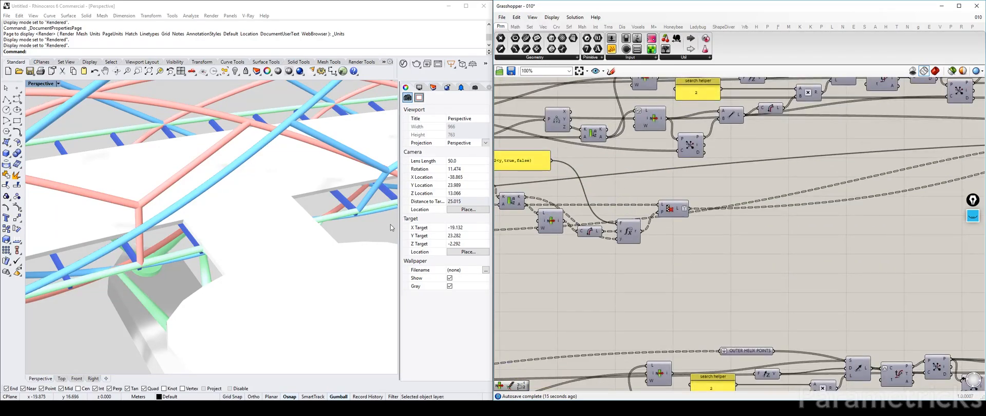
scroll(305, 184, "down", 4)
right_click_drag(312, 181, 290, 159)
scroll(291, 157, "up", 5)
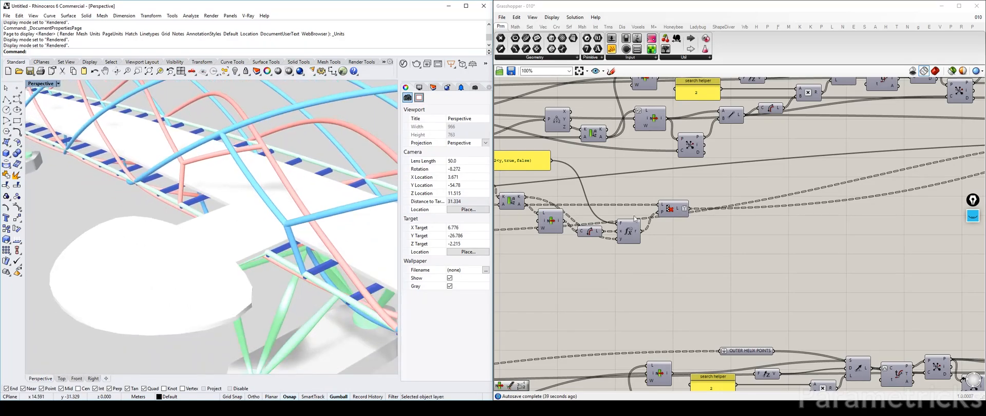
Select the whole lower duplicated definition and move it closer beneath the upper one
scroll(617, 218, "down", 6)
right_click_drag(543, 203, 587, 181)
left_click_drag(923, 254, 532, 197)
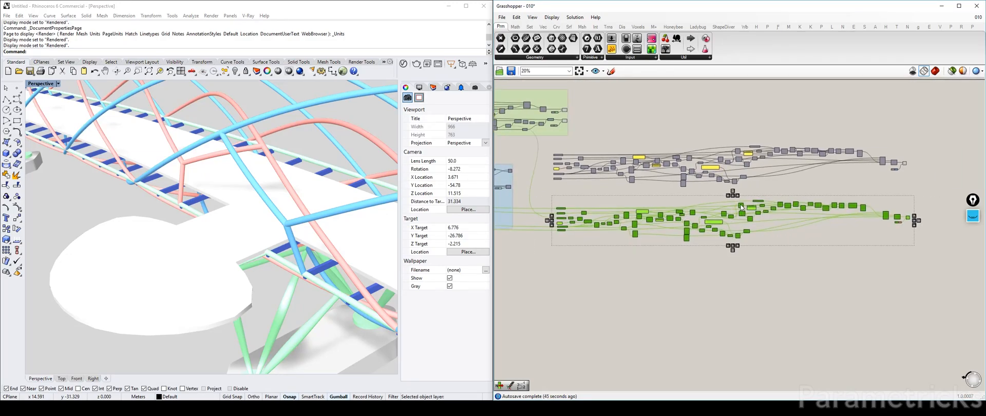
Copy the OUTER HELIX and INNER HELIX titles and paste them beside the two duplicated definitions
scroll(628, 184, "down", 2)
scroll(628, 183, "down", 3)
right_click_drag(628, 184, 849, 175)
scroll(596, 157, "up", 6)
left_click(596, 157)
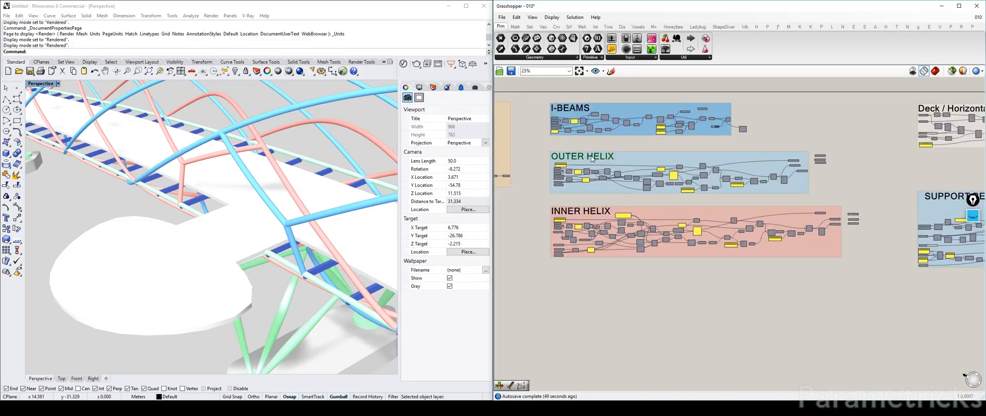
scroll(596, 158, "up", 3)
left_click(604, 262, "shift")
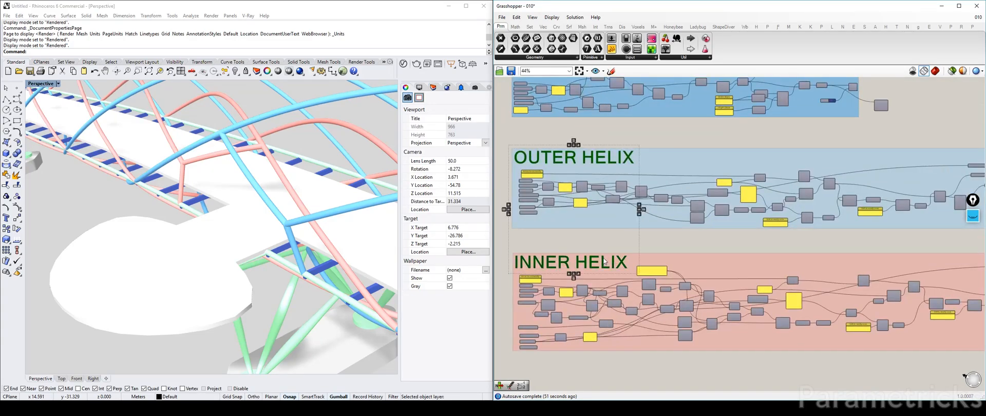
scroll(606, 258, "down", 6)
right_click_drag(965, 234, 971, 193)
scroll(894, 202, "up", 2)
right_click_drag(930, 162, 561, 162)
scroll(692, 208, "up", 3)
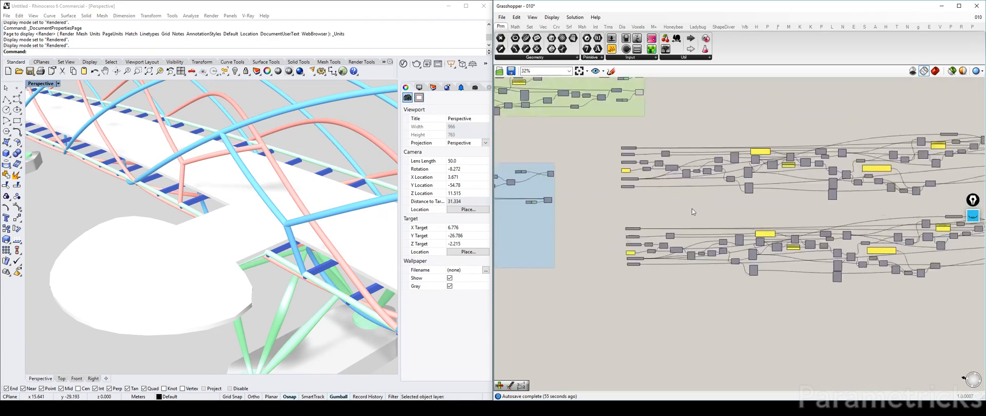
key("ctrl+v")
Position the OUTER HELIX title above the upper duplicated definition and the INNER HELIX title above the lower one
left_click(676, 202)
left_click_drag(704, 193, 621, 131)
left_click(731, 282)
left_click_drag(731, 282, 655, 222)
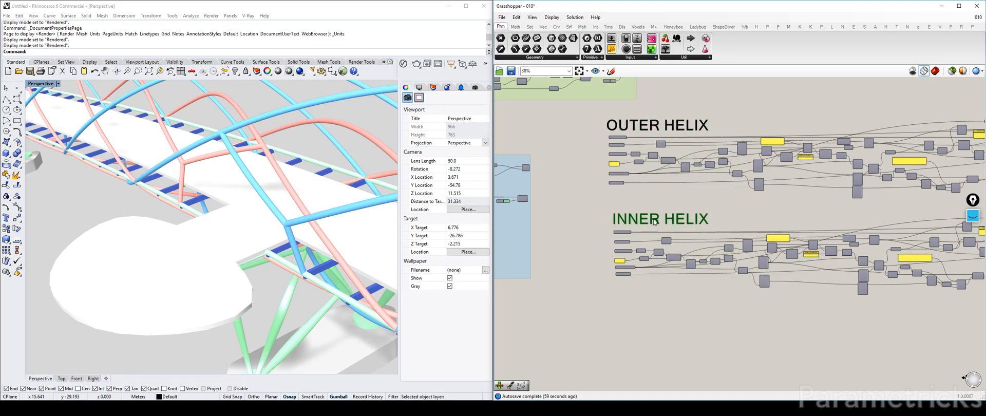
Rename the two copied titles as INNER HELIX (MODIFIED) and OUTER HELIX (MODIFIED)
double_click(655, 222)
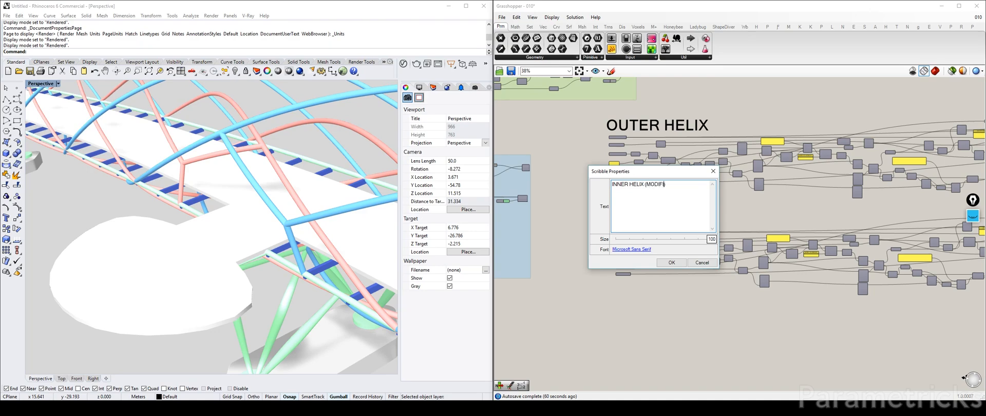
double_click(661, 190)
key("ctrl+c")
left_click(672, 262)
double_click(683, 125)
key("ctrl+v")
left_click(696, 169)
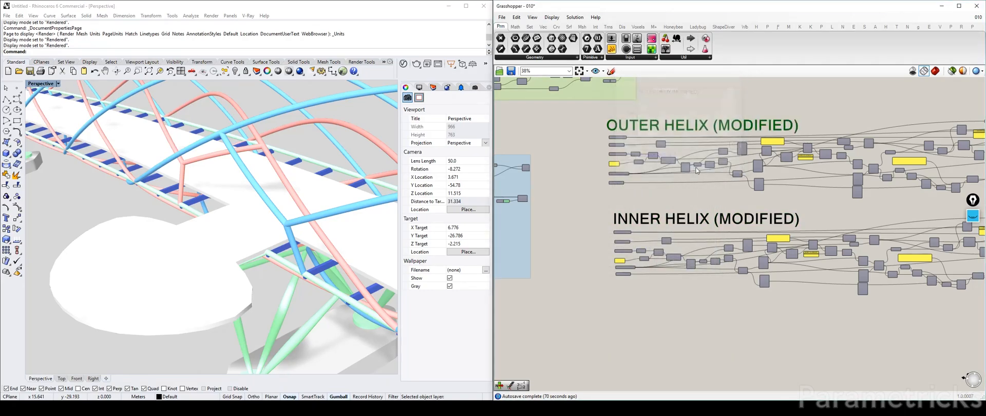
scroll(790, 221, "down", 4)
scroll(791, 221, "down", 3)
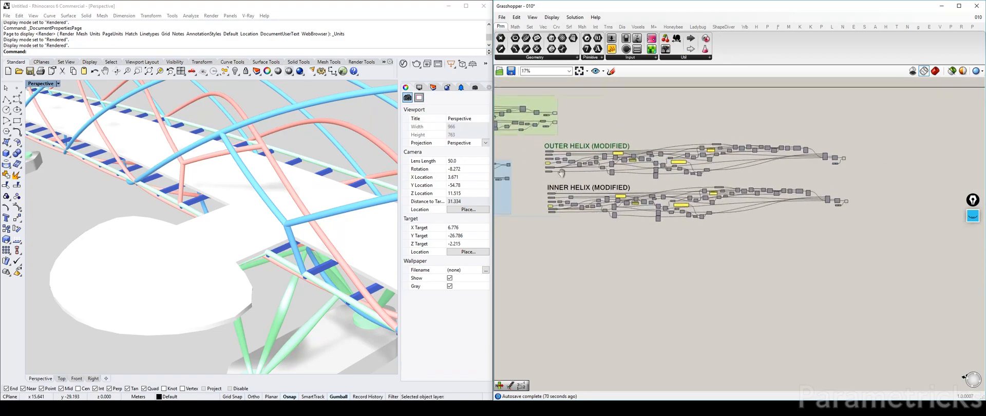
right_click_drag(746, 142, 682, 141)
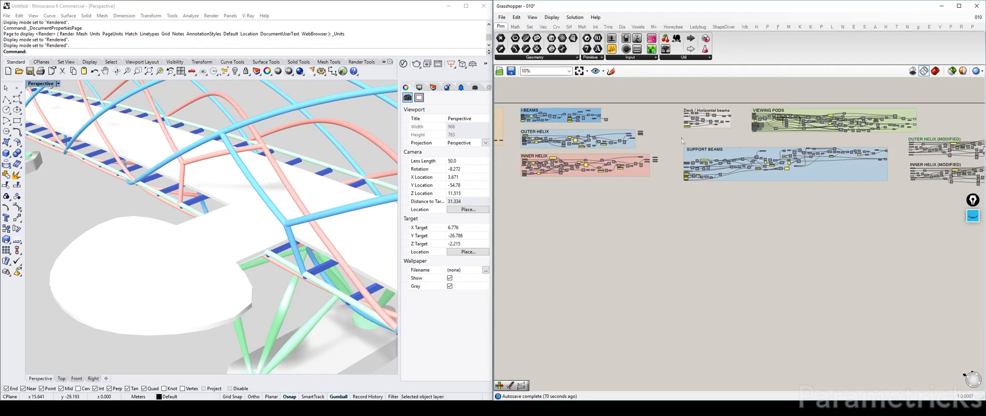
right_click(604, 136)
right_click_drag(929, 139, 705, 131)
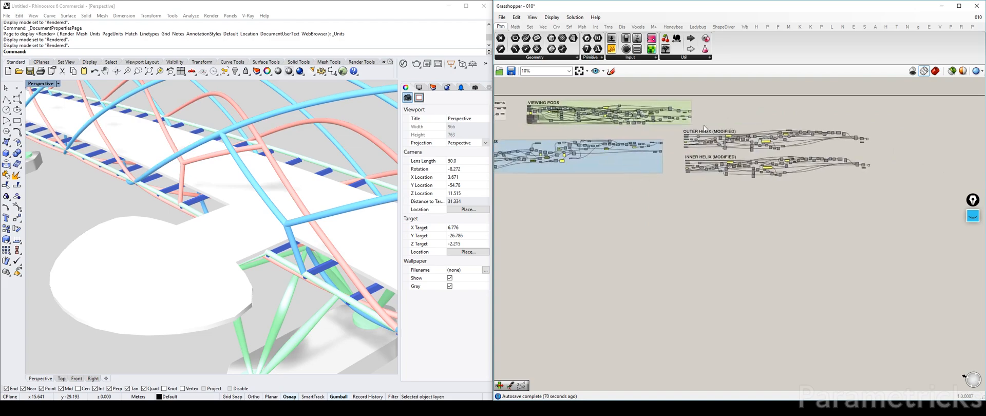
Group the OUTER HELIX (MODIFIED) definition with its title in blue and move it farther from the inner helix definition
scroll(704, 131, "up", 2)
left_click_drag(594, 146, 890, 180)
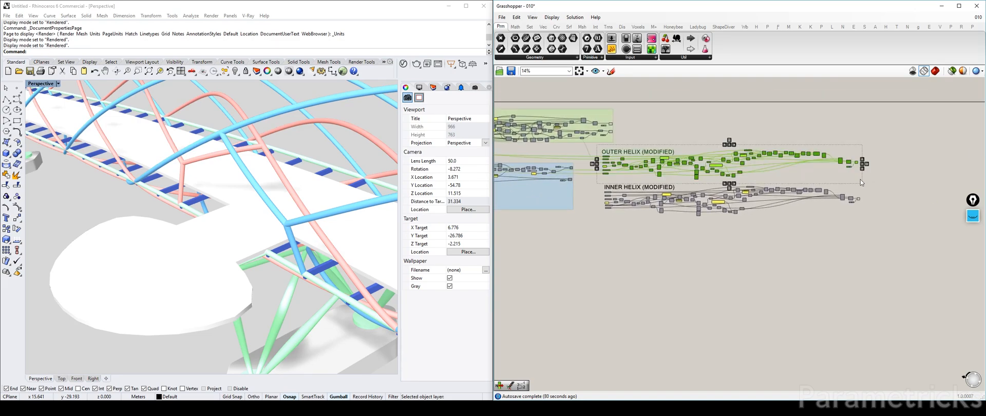
left_click(750, 237)
left_click_drag(819, 166, 889, 134)
Group the INNER HELIX (MODIFIED) definition together with its title and give the group a red colour
left_click_drag(581, 173, 887, 248)
right_click_drag(519, 205, 615, 190)
right_click(616, 190)
left_click(648, 284)
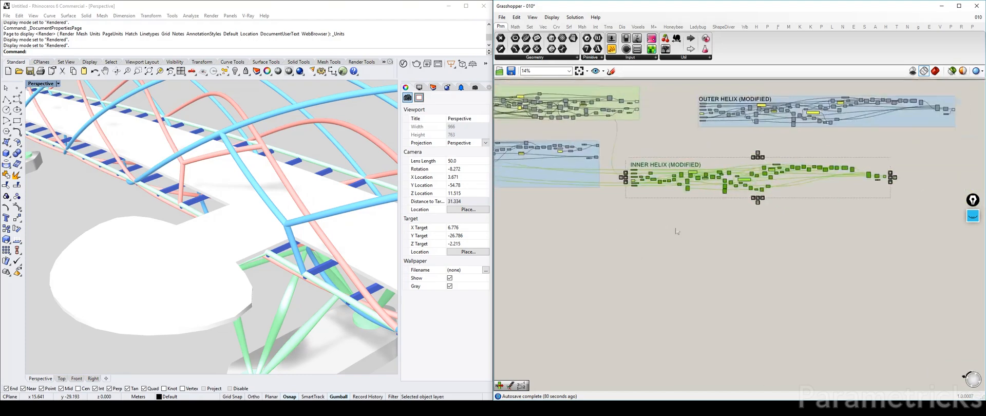
left_click_drag(615, 147, 945, 235)
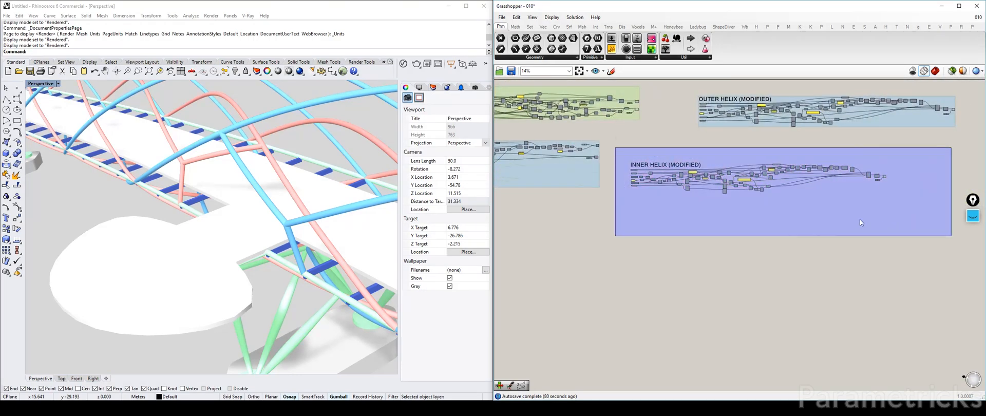
key("ctrl+g")
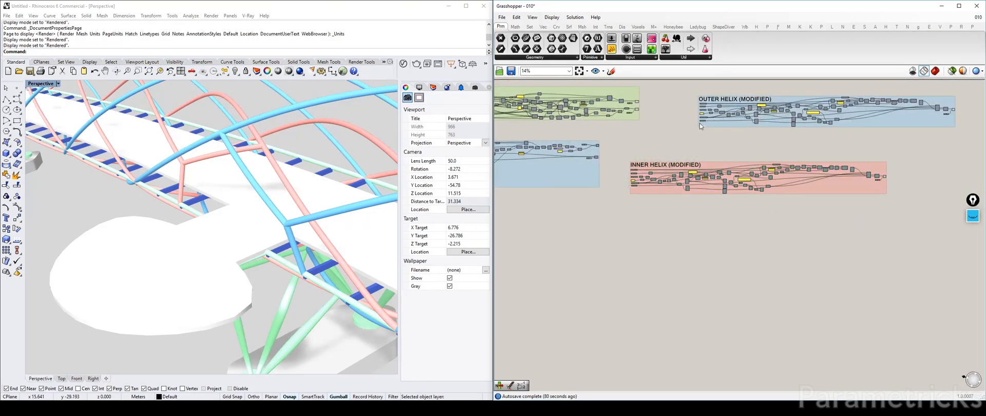
Move the OUTER HELIX (MODIFIED) group back so that it lines up directly above the INNER HELIX (MODIFIED) group
left_click_drag(710, 127, 645, 153)
left_click_drag(664, 189, 664, 199)
left_click_drag(653, 155, 653, 165)
Change the SUPPORT BEAMS group's colour from light blue to a more violet blue by shifting its hue
right_click_drag(643, 161, 802, 168)
right_click_drag(504, 180, 710, 163)
scroll(710, 163, "down", 1)
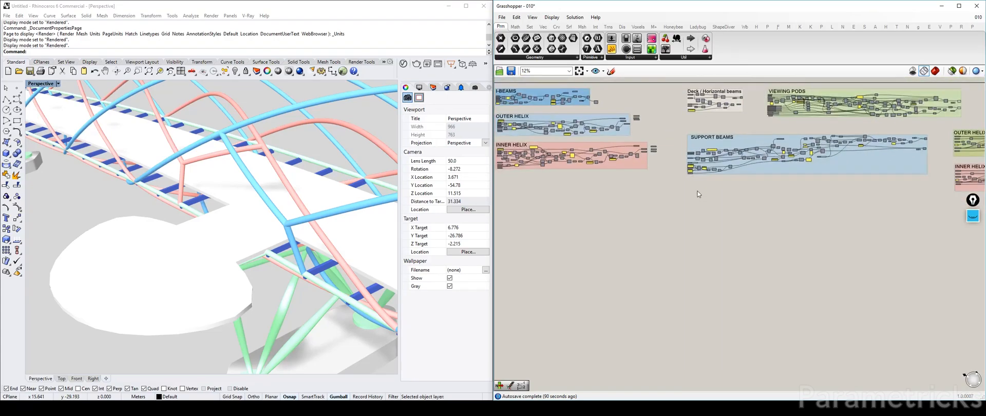
right_click_drag(821, 173, 740, 179)
right_click(747, 175)
mouse_move(788, 260)
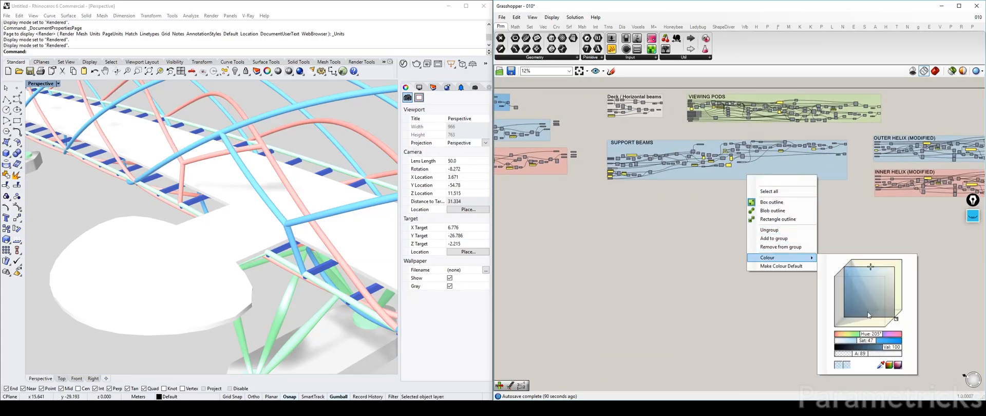
left_click_drag(876, 337, 878, 337)
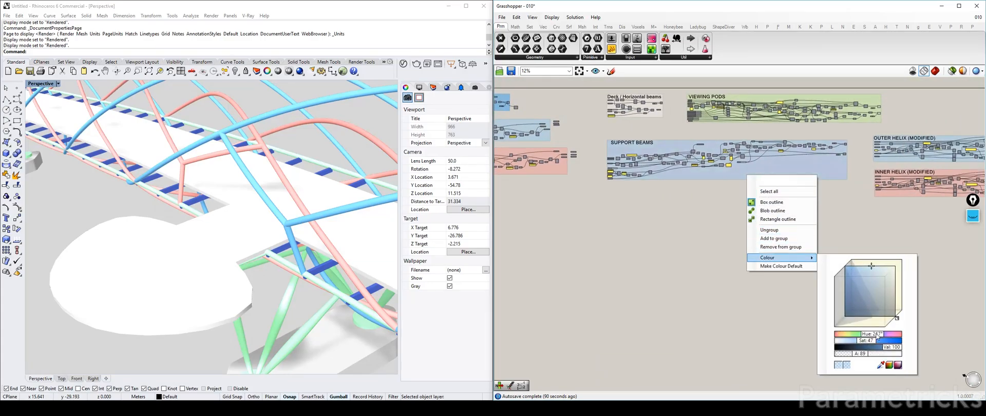
left_click(690, 285)
Examine the two modified helix groups up close and the rendered helix tubes around the platform opening
right_click_drag(898, 200, 686, 194)
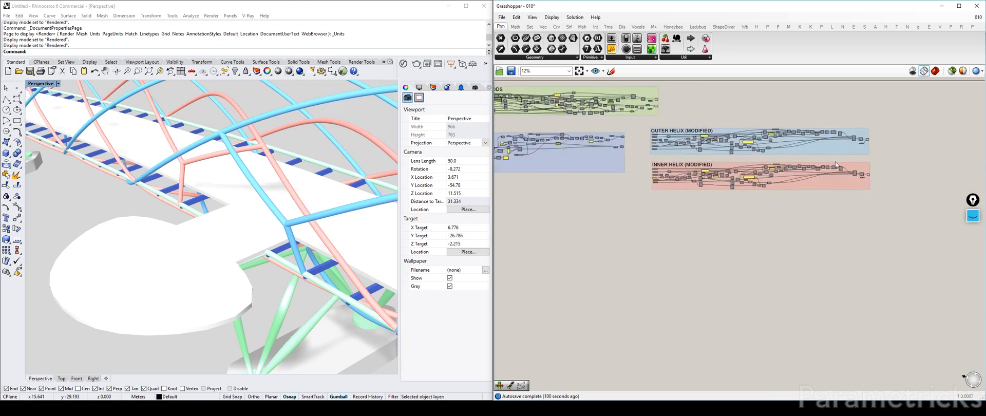
scroll(849, 157, "up", 3)
scroll(671, 175, "up", 6)
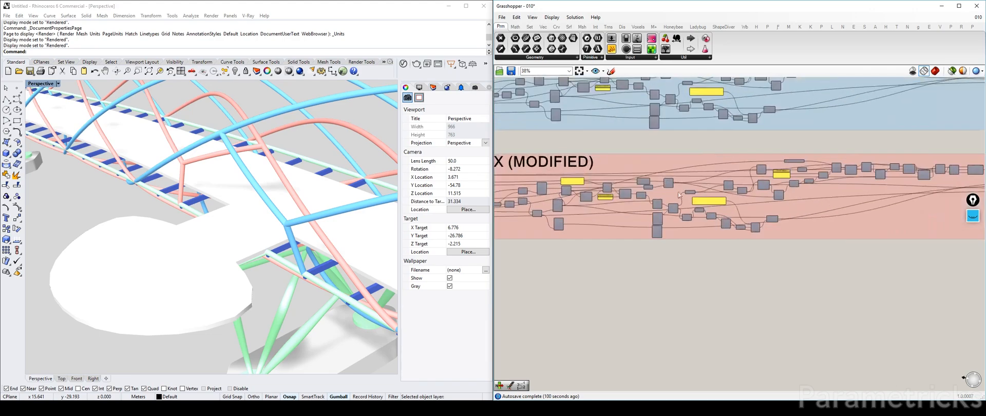
scroll(708, 202, "down", 4)
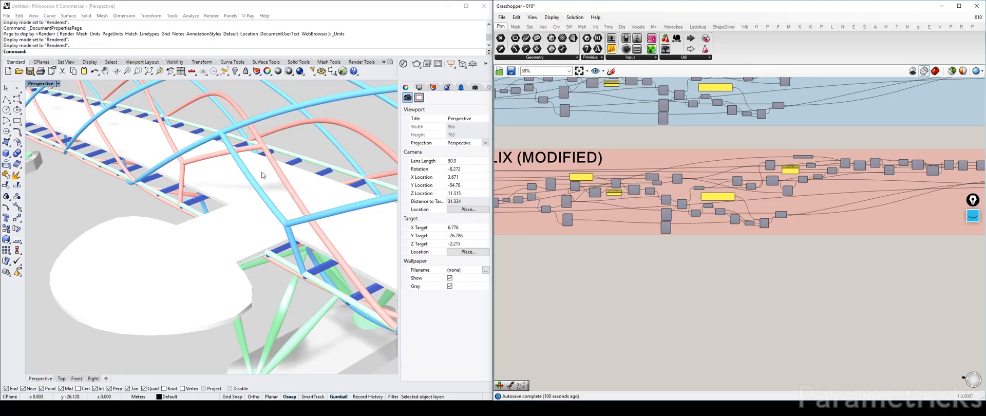
scroll(258, 173, "down", 4)
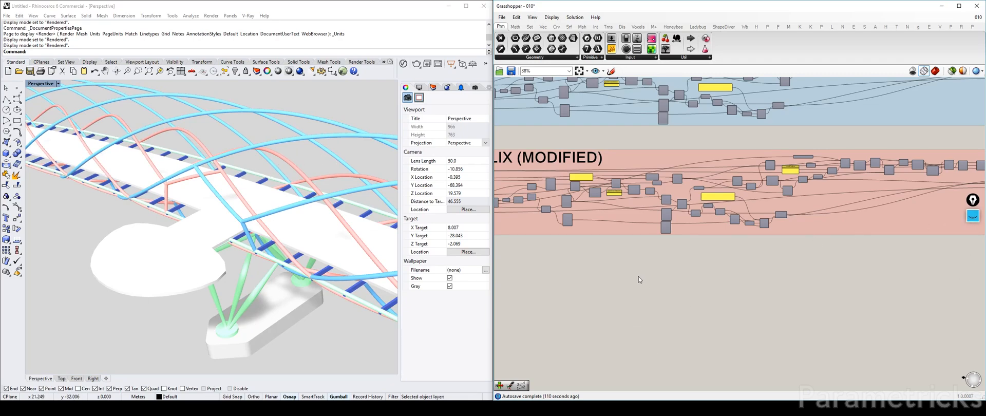
Examine the whole rendered bridge with its helices, viewing platforms and supports, and the modified helix groups in overview
key("alt+Tab")
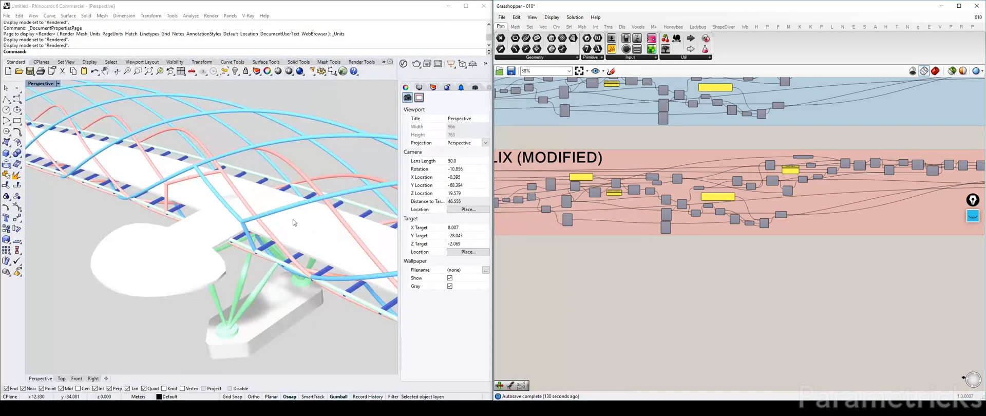
left_click(339, 95)
scroll(339, 95, "down", 7)
scroll(339, 95, "down", 10)
scroll(340, 98, "up", 4)
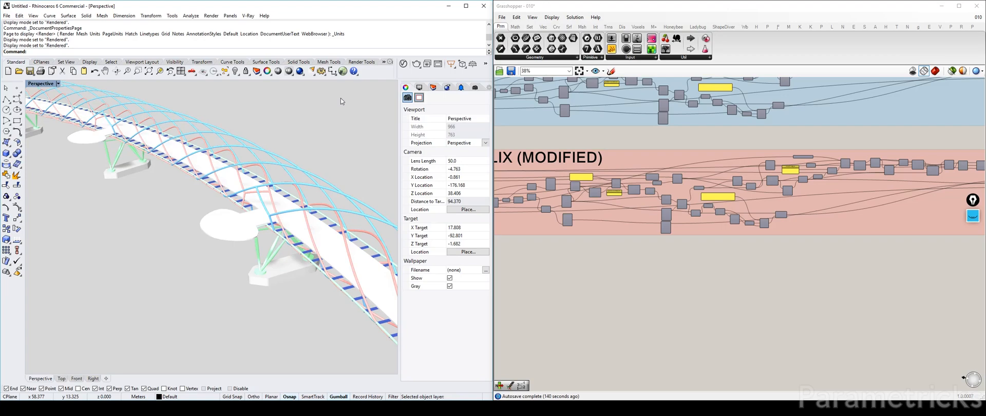
right_click_drag(293, 199, 375, 293)
key("alt+Tab")
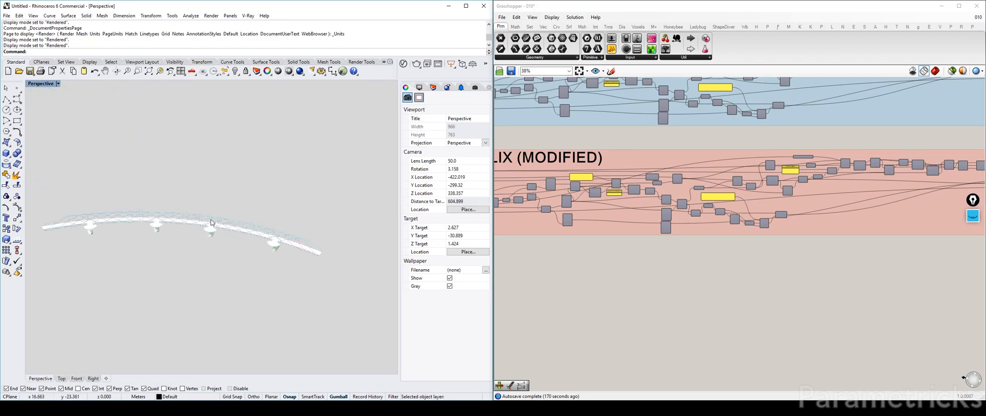
scroll(213, 220, "up", 10)
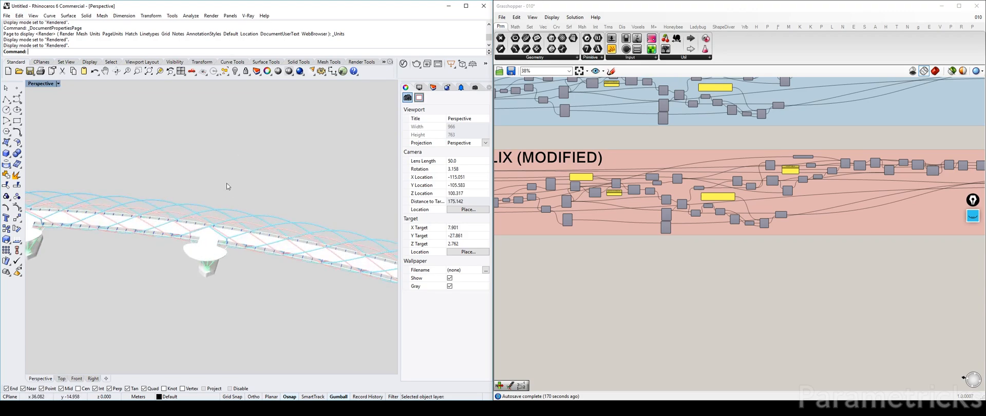
scroll(226, 183, "down", 6)
right_click_drag(229, 183, 243, 192)
scroll(235, 197, "up", 5)
scroll(242, 193, "down", 4)
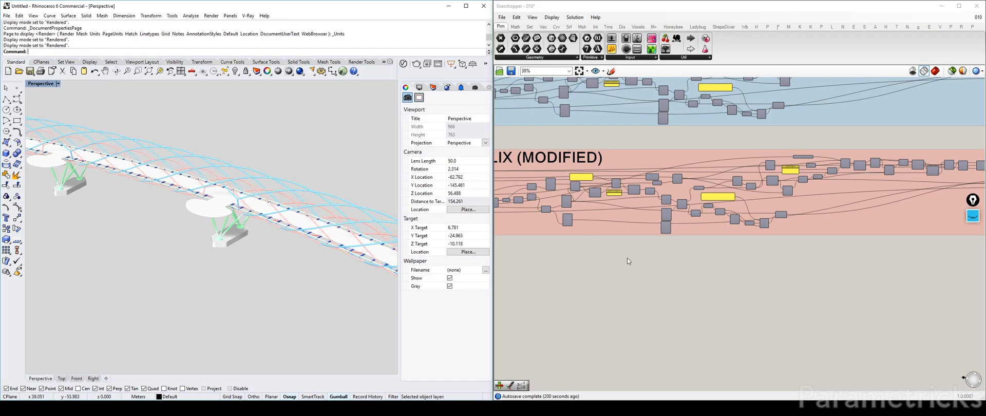
scroll(625, 254, "down", 5)
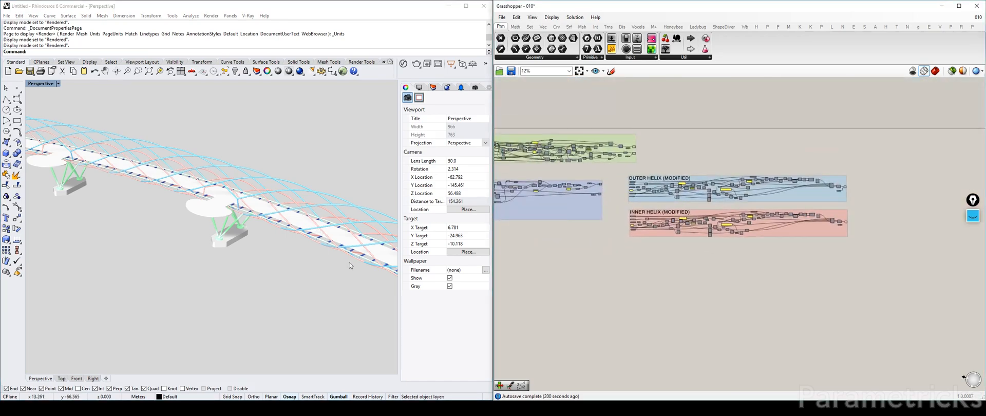